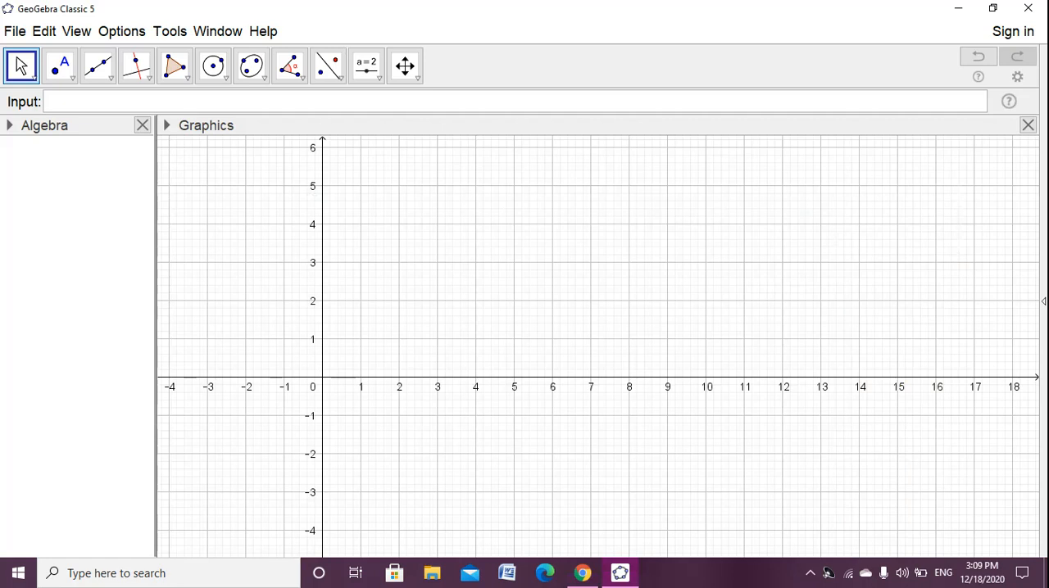
- Insert a LaTeX text in the Graphics view with the author's full name in \text{}, followed by "Youtube // Facebook"
{"action": "left_click", "coordinate": [366, 66]}
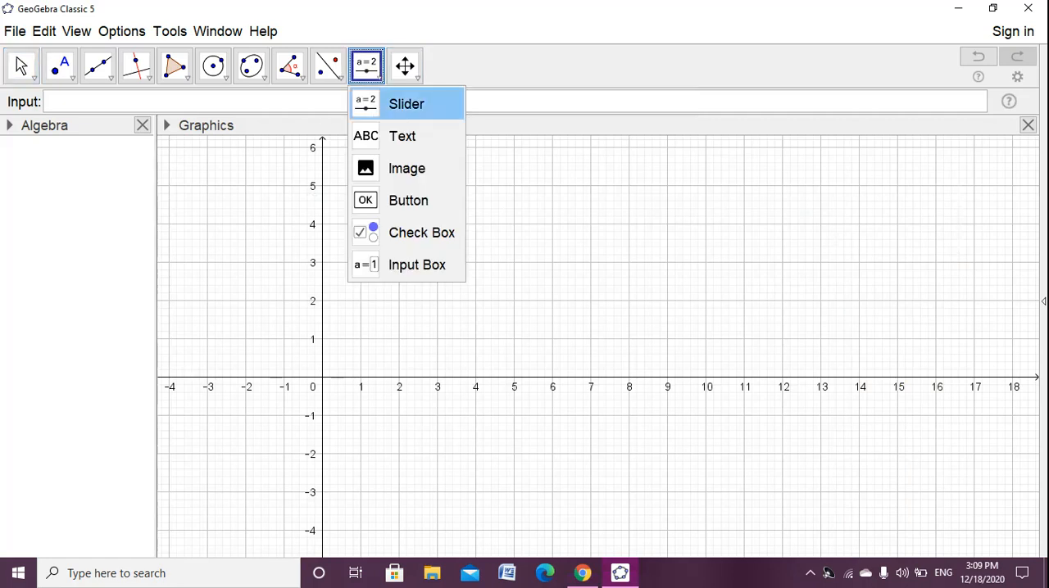
{"action": "left_click", "coordinate": [393, 136]}
{"action": "left_click", "coordinate": [491, 238]}
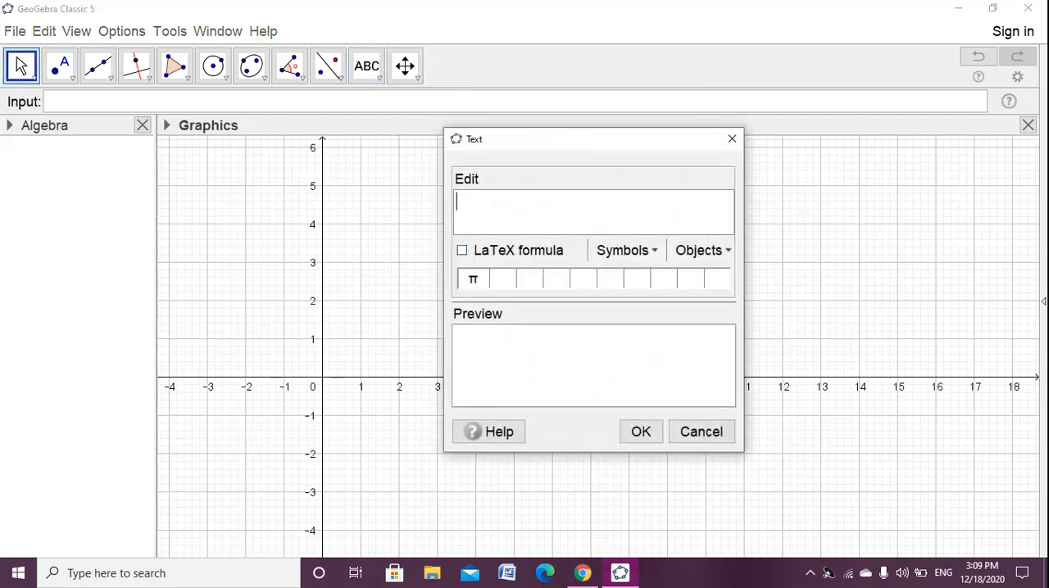
{"action": "type", "text": "ext{Ra"}
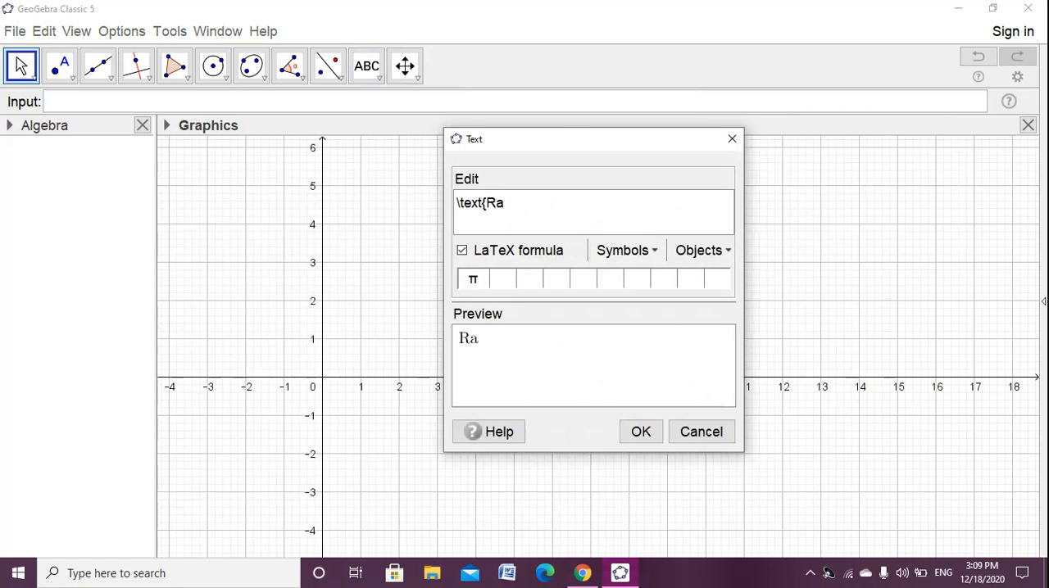
{"action": "type", "text": "mesh Jai"}
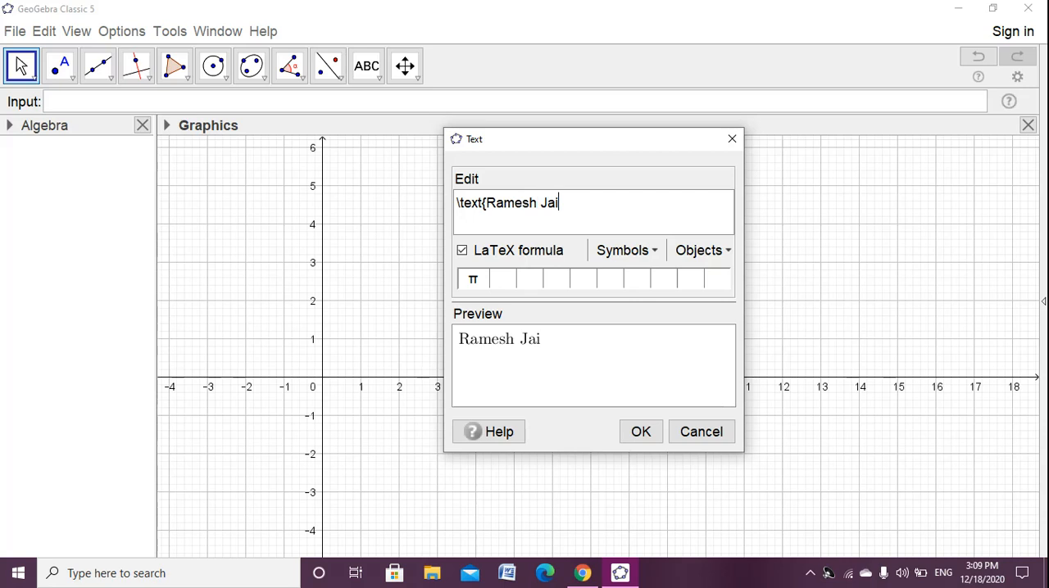
{"action": "type", "text": "swal Yout"}
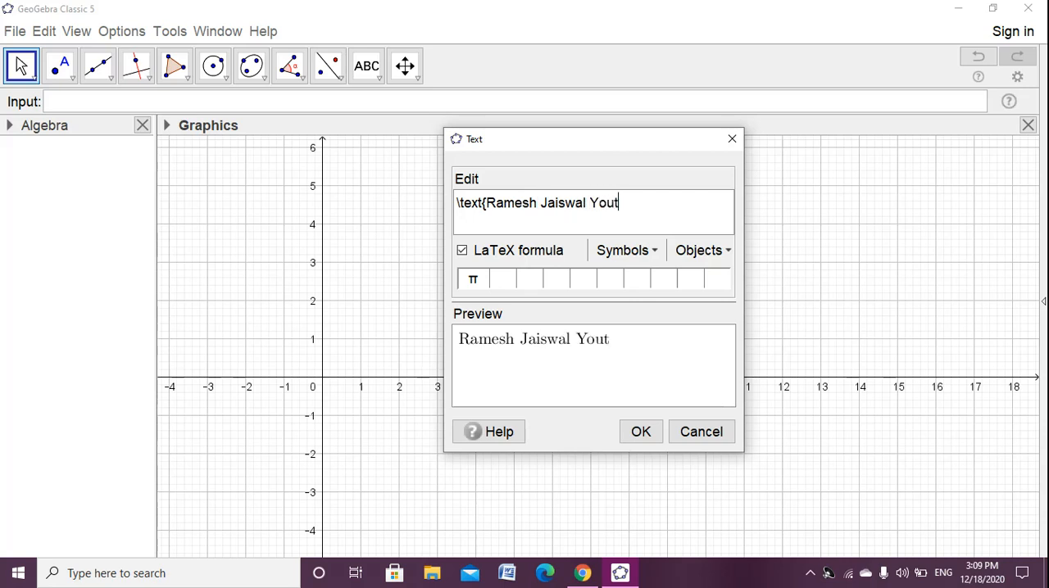
{"action": "type", "text": "ube //"}
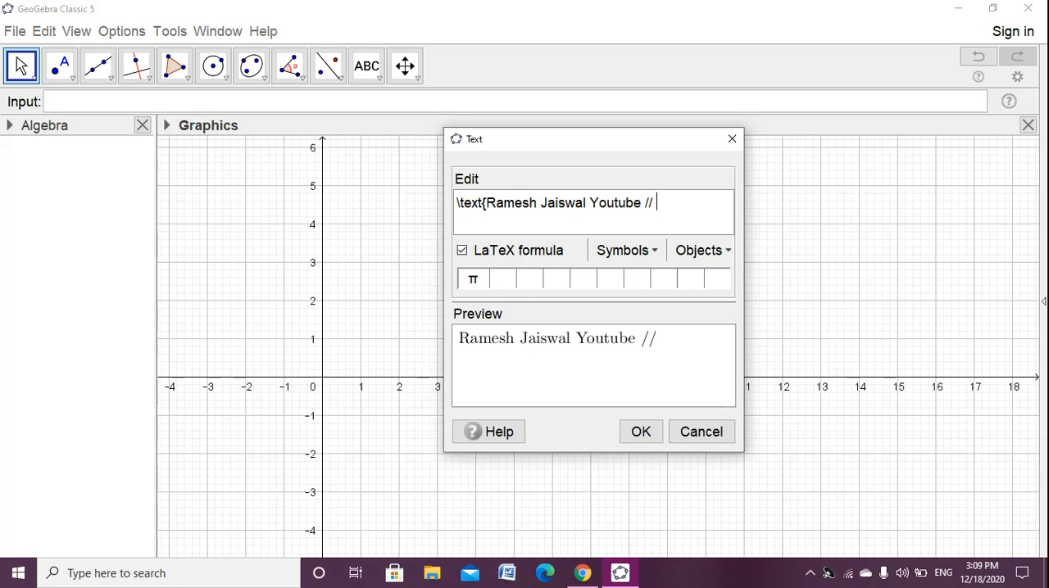
{"action": "type", "text": " Facebook"}
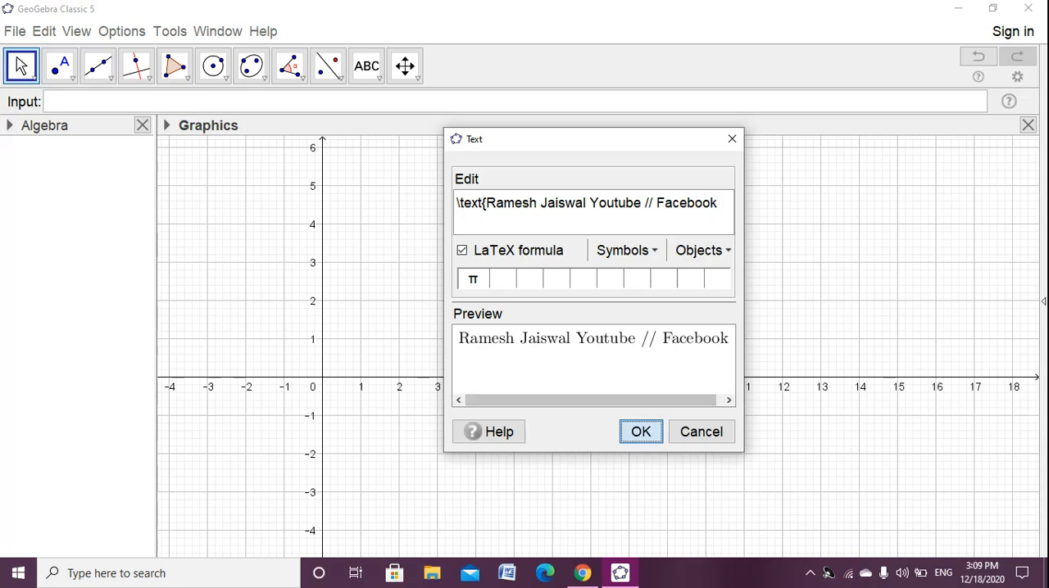
{"action": "left_click", "coordinate": [641, 432]}
- Format the inserted text as medium size, bold and red
{"action": "left_click", "coordinate": [22, 68]}
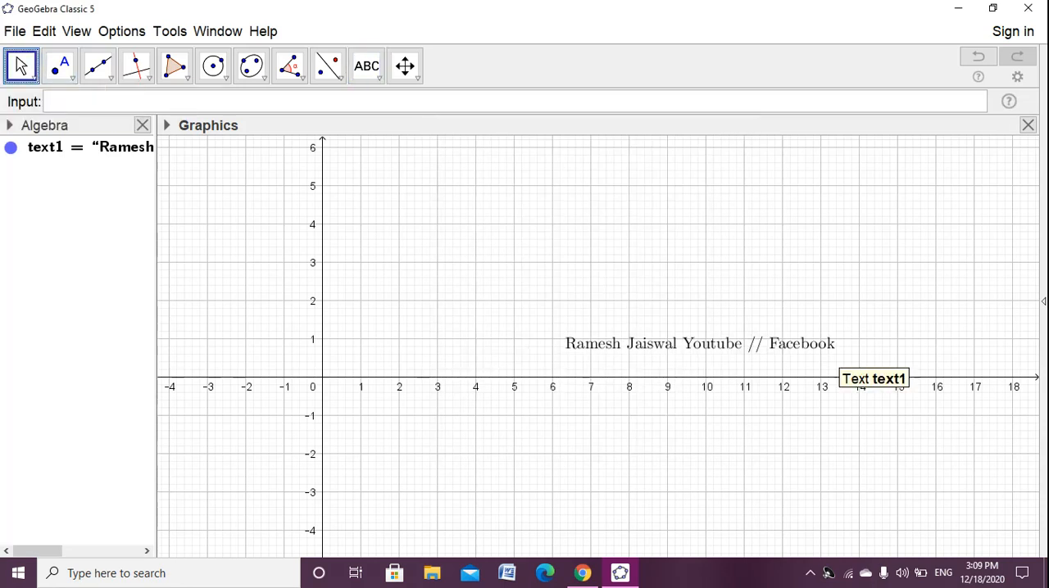
{"action": "left_click", "coordinate": [837, 352]}
{"action": "left_click", "coordinate": [167, 125]}
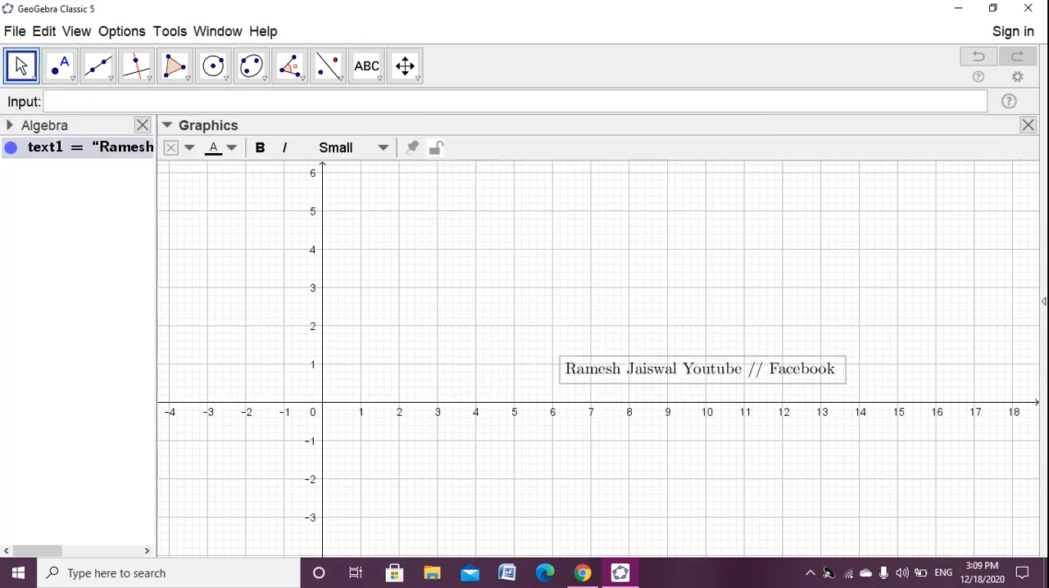
{"action": "left_click", "coordinate": [344, 147]}
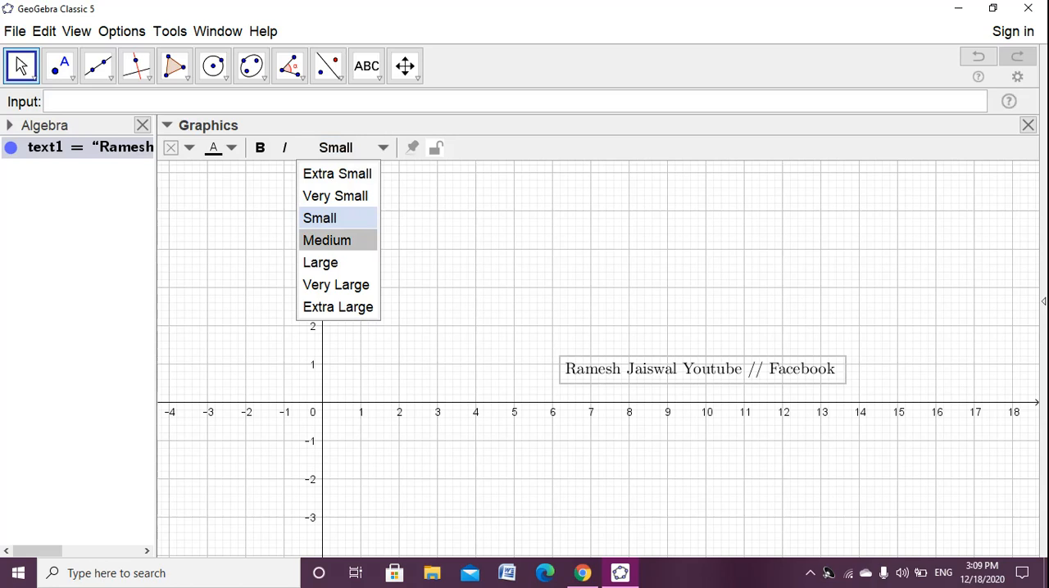
{"action": "left_click", "coordinate": [327, 240]}
{"action": "left_click", "coordinate": [260, 147]}
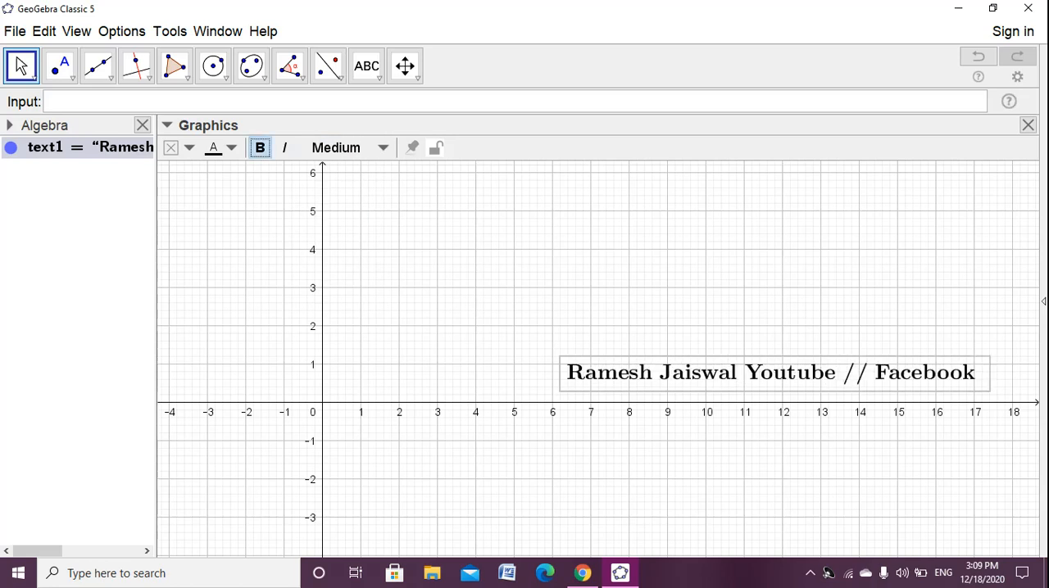
{"action": "left_click", "coordinate": [220, 148]}
{"action": "left_click", "coordinate": [213, 170]}
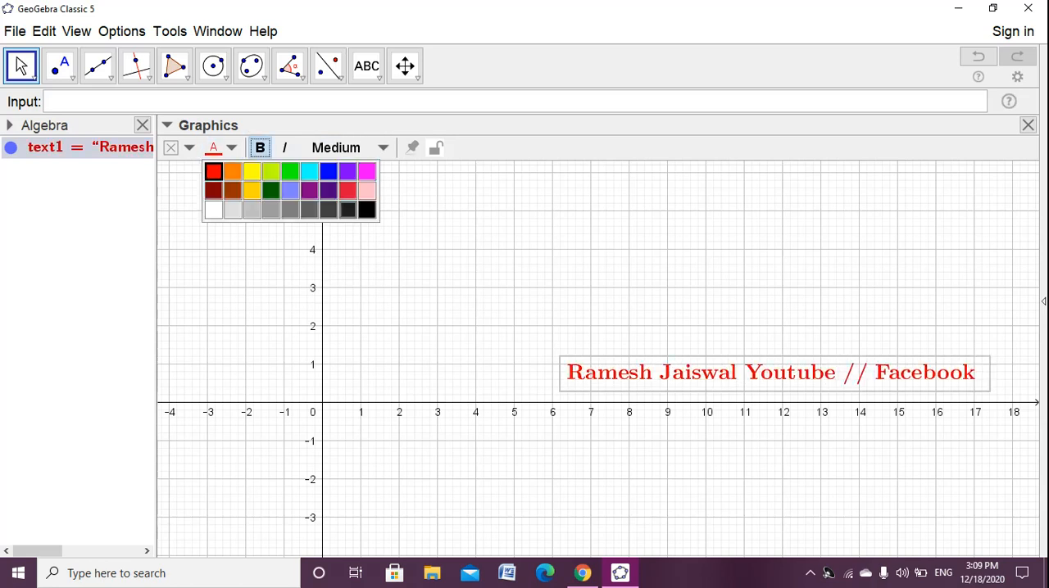
{"action": "left_click", "coordinate": [414, 249]}
- Move the red text just below the x-axis so that it starts near x = -1
{"action": "left_click_drag", "start_coordinate": [770, 372], "coordinate": [809, 525]}
{"action": "left_click", "coordinate": [720, 344]}
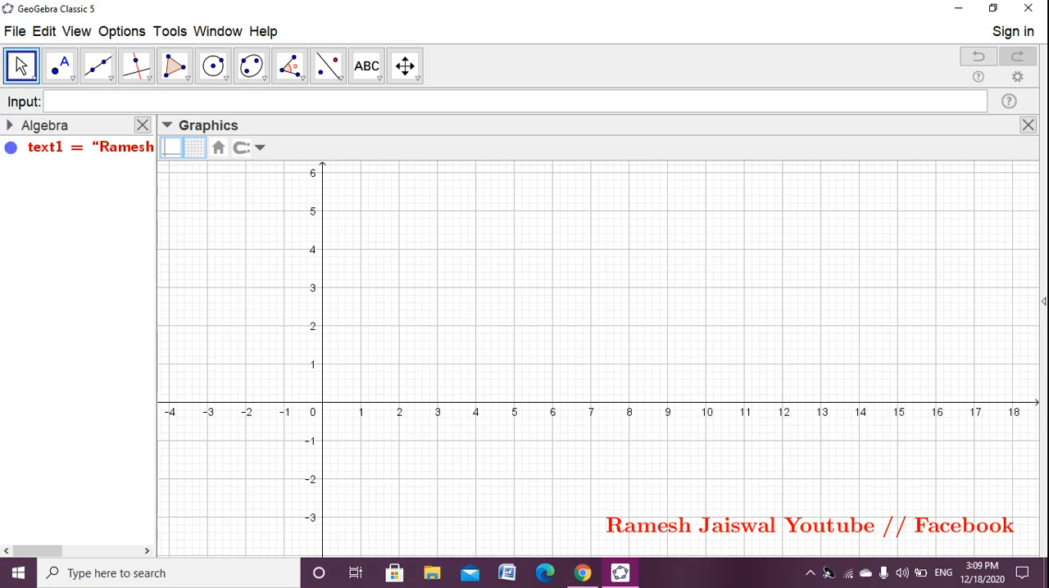
{"action": "left_click_drag", "start_coordinate": [810, 525], "coordinate": [486, 420]}
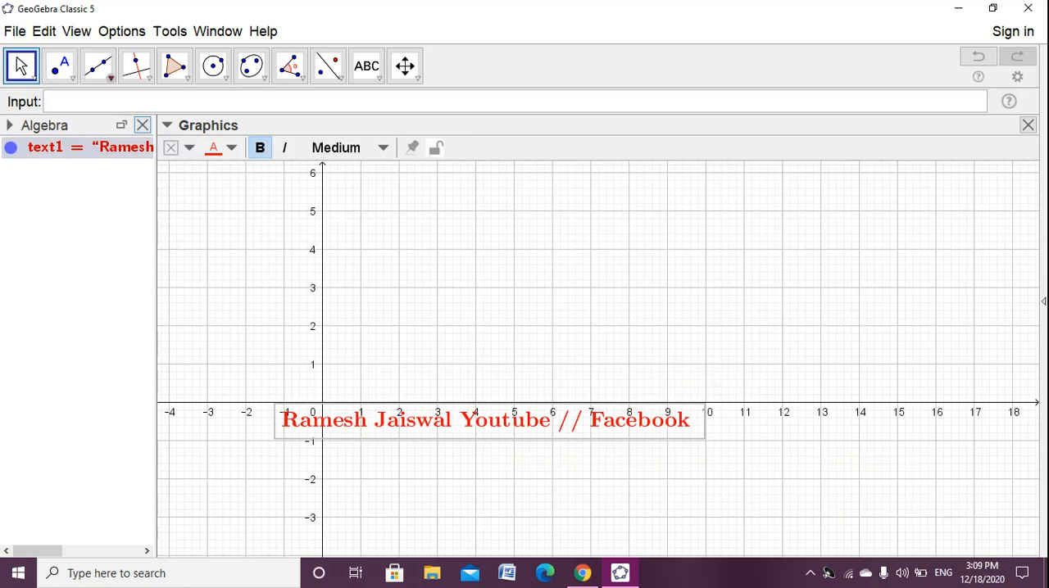
- Show the 3D Graphics view and move the red text down to about y = -3 in the Graphics view
{"action": "left_click", "coordinate": [77, 31]}
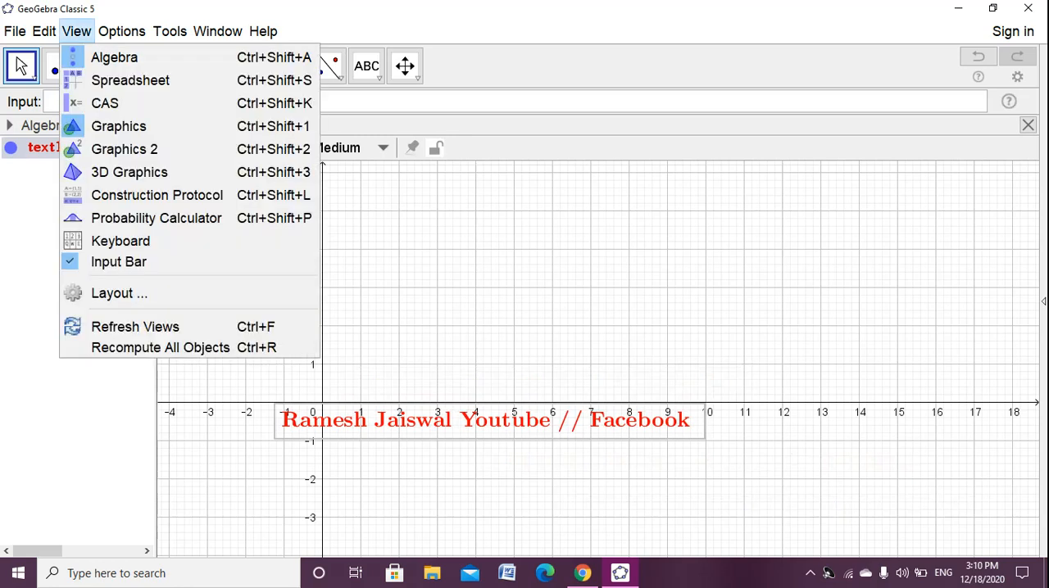
{"action": "left_click", "coordinate": [129, 173]}
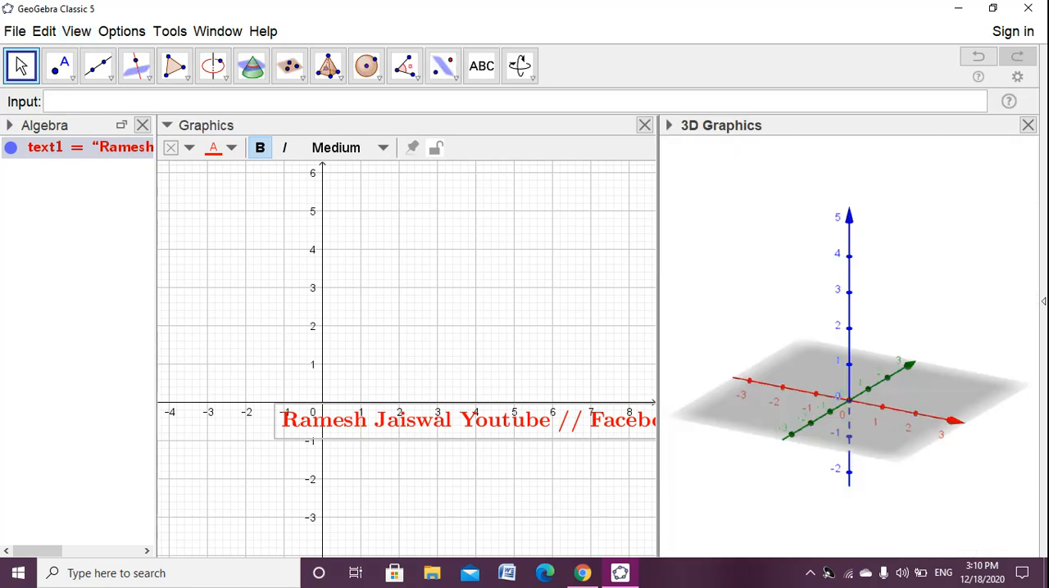
{"action": "left_click_drag", "start_coordinate": [467, 421], "coordinate": [345, 522]}
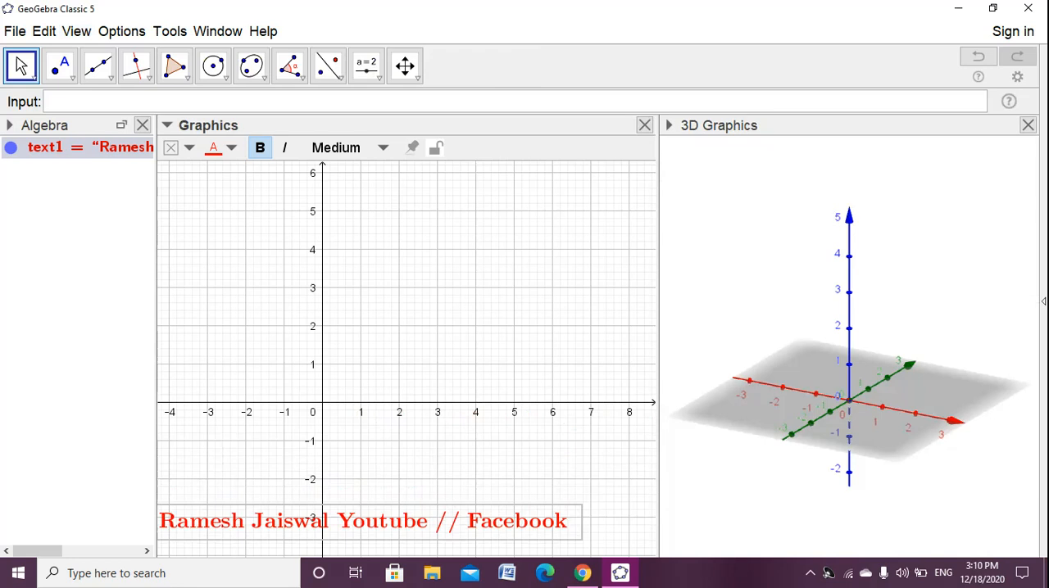
- Widen the 3D Graphics view, rotate it so the green axis runs across, and check the finished sphere-volume applet in Chrome
{"action": "left_click_drag", "start_coordinate": [658, 328], "coordinate": [587, 327]}
{"action": "left_click_drag", "start_coordinate": [802, 344], "coordinate": [717, 346]}
{"action": "left_click", "coordinate": [583, 573]}
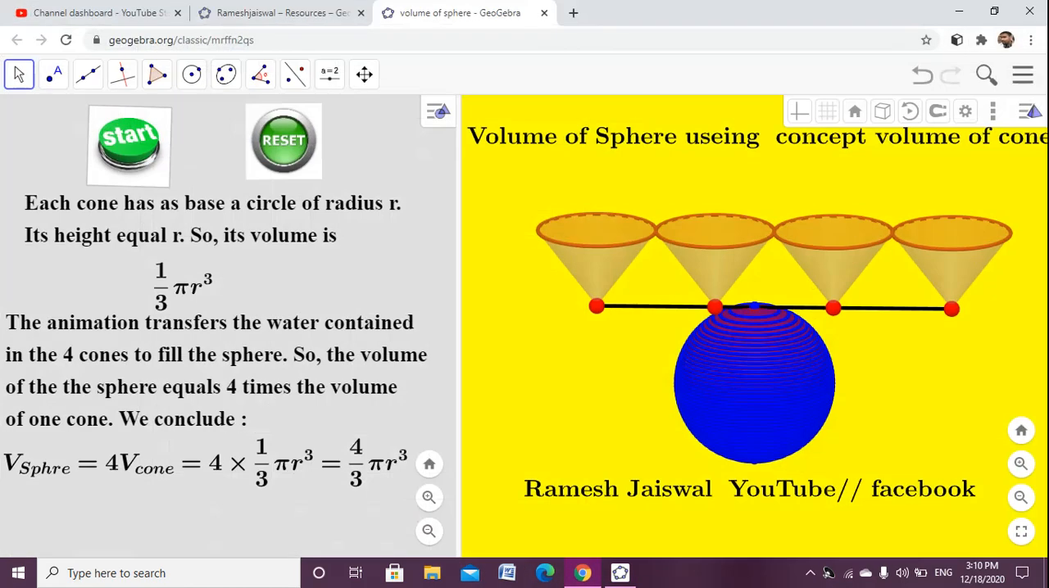
{"action": "left_click", "coordinate": [620, 573]}
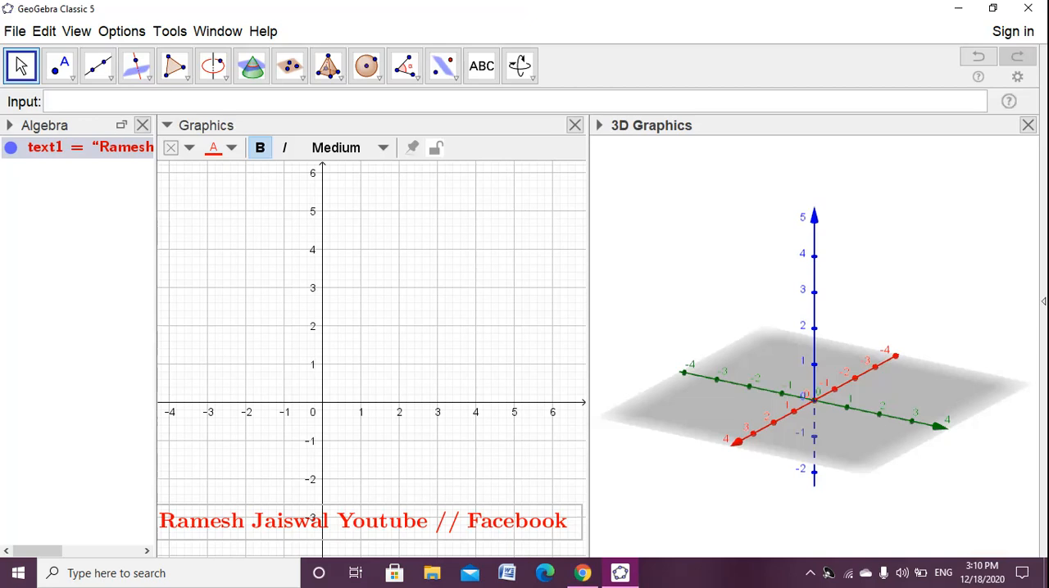
- Create a number slider named t in the Graphics view with minimum 0 and maximum 1
{"action": "left_click", "coordinate": [459, 222]}
{"action": "left_click", "coordinate": [377, 78]}
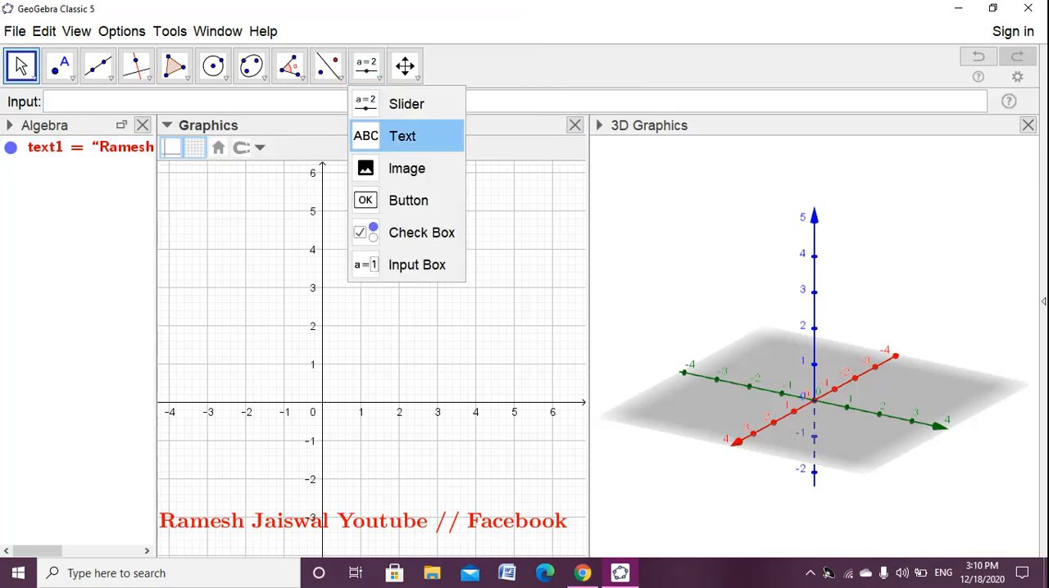
{"action": "left_click", "coordinate": [407, 104]}
{"action": "left_click", "coordinate": [408, 293]}
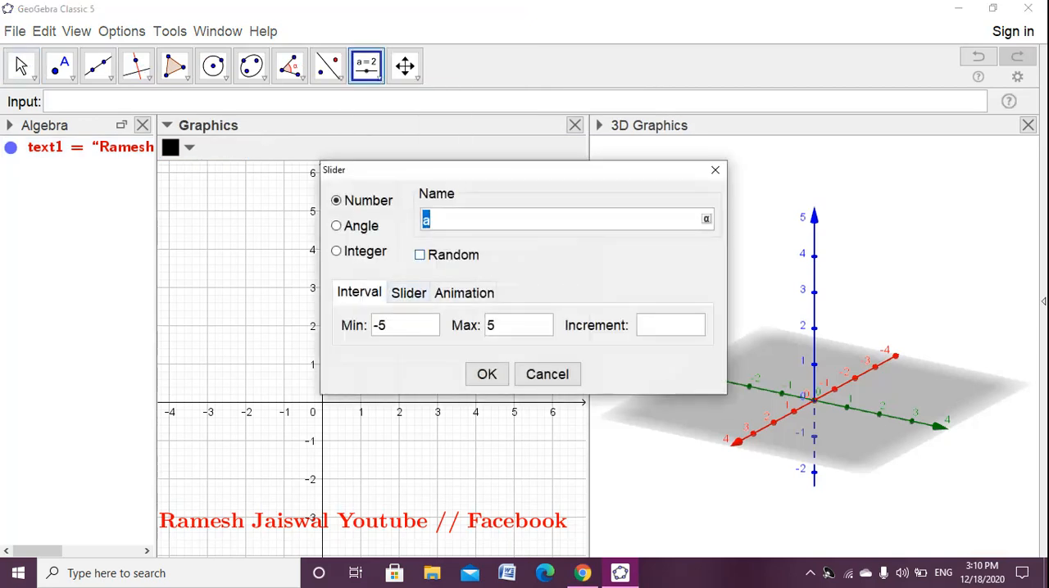
{"action": "type", "text": "t"}
{"action": "left_click_drag", "start_coordinate": [401, 325], "coordinate": [372, 325]}
{"action": "type", "text": "0"}
{"action": "key", "text": "Tab"}
{"action": "type", "text": "1"}
{"action": "key", "text": "Return"}
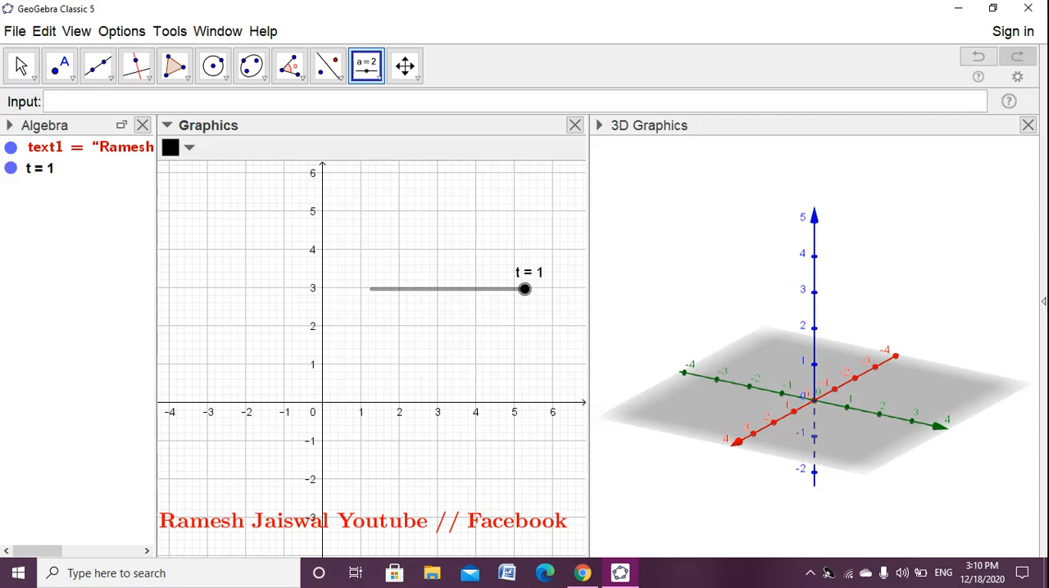
- Move slider t up to about y = 4.4, crossing the y-axis, and set its value to 0.6
{"action": "left_click", "coordinate": [21, 66]}
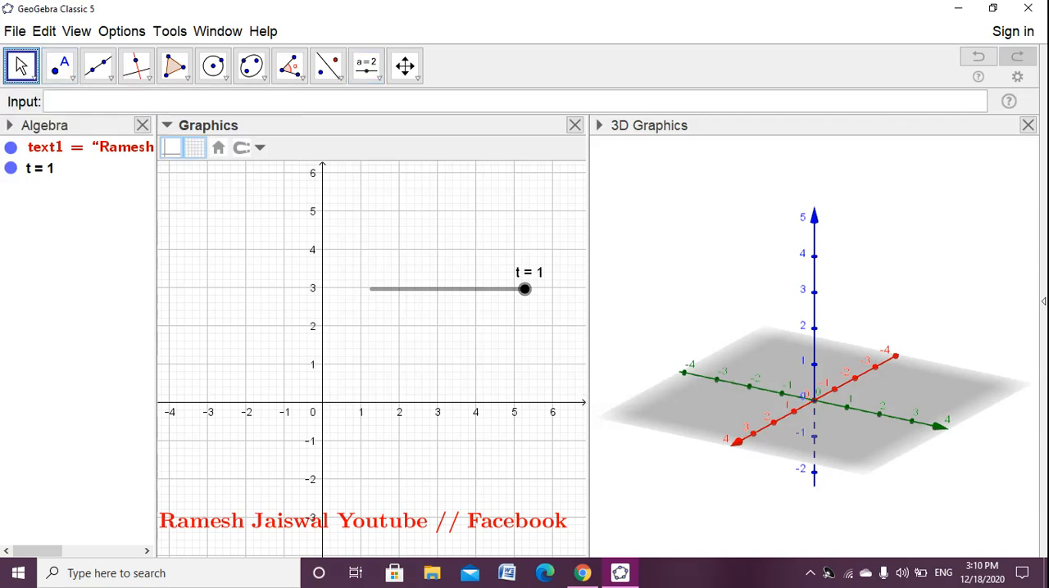
{"action": "left_click_drag", "start_coordinate": [525, 288], "coordinate": [316, 234]}
{"action": "left_click", "coordinate": [369, 316]}
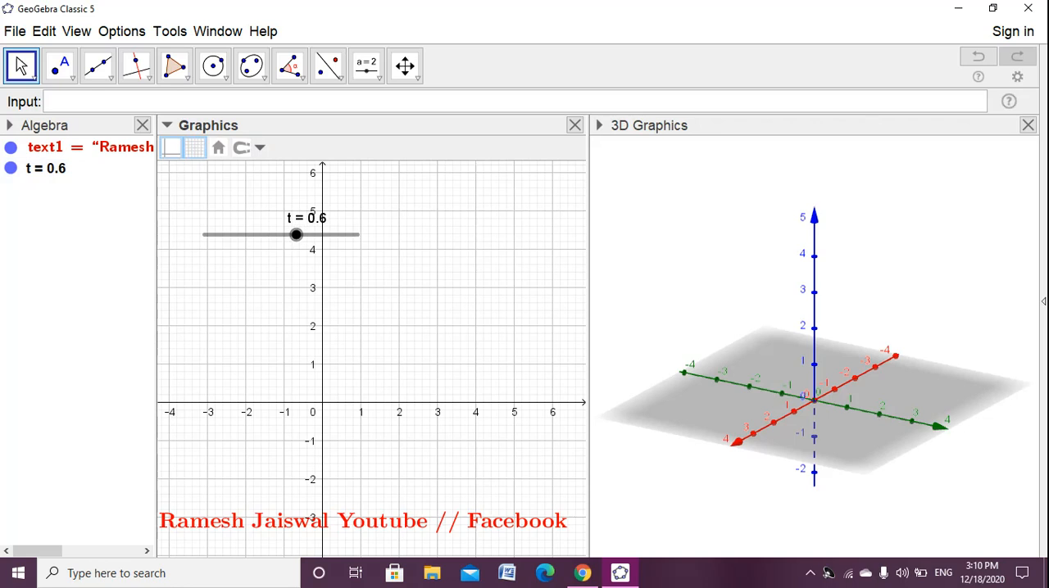
- Create a 3D point at (0, -4, 2)
{"action": "left_click", "coordinate": [219, 101]}
{"action": "type", "text": "(0,"}
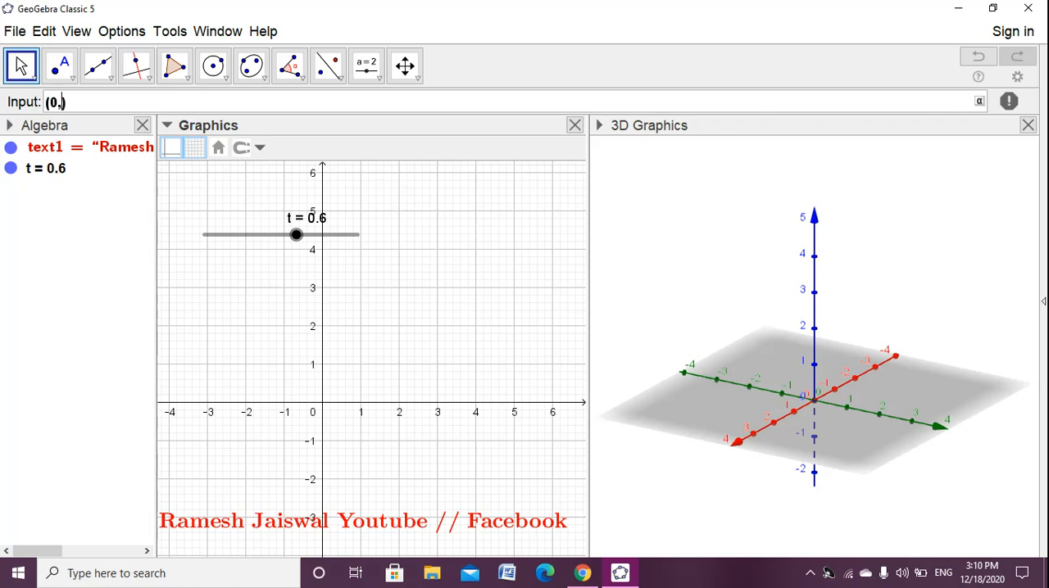
{"action": "type", "text": "-4,2"}
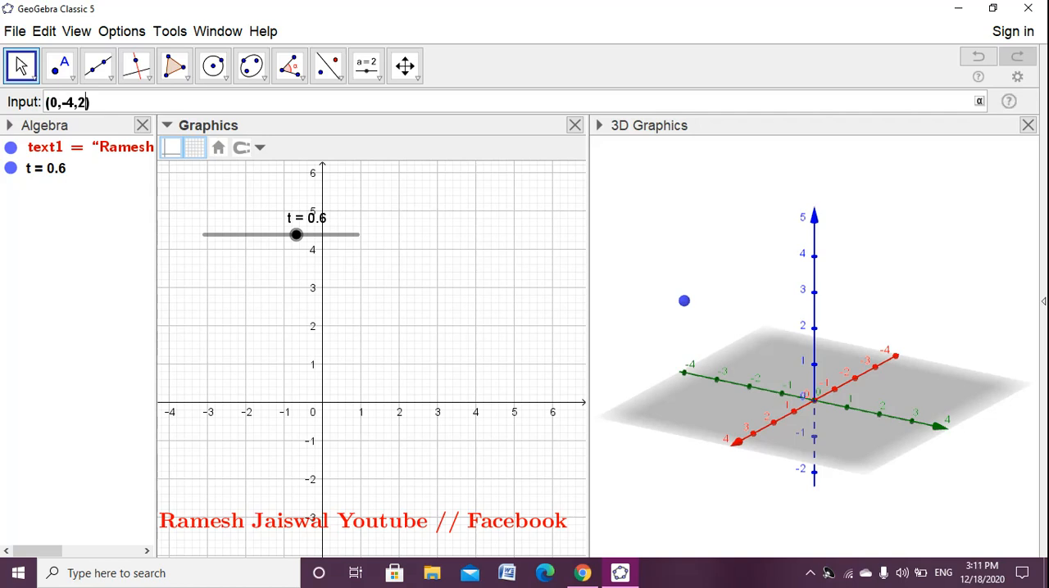
{"action": "key", "text": "ctrl+a"}
{"action": "key", "text": "ctrl+c"}
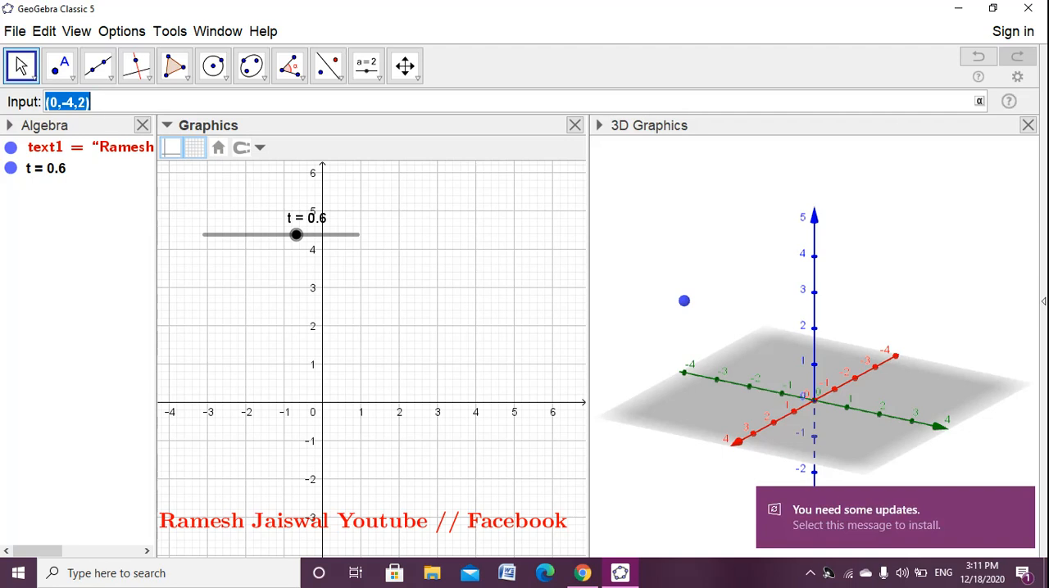
{"action": "key", "text": "Return"}
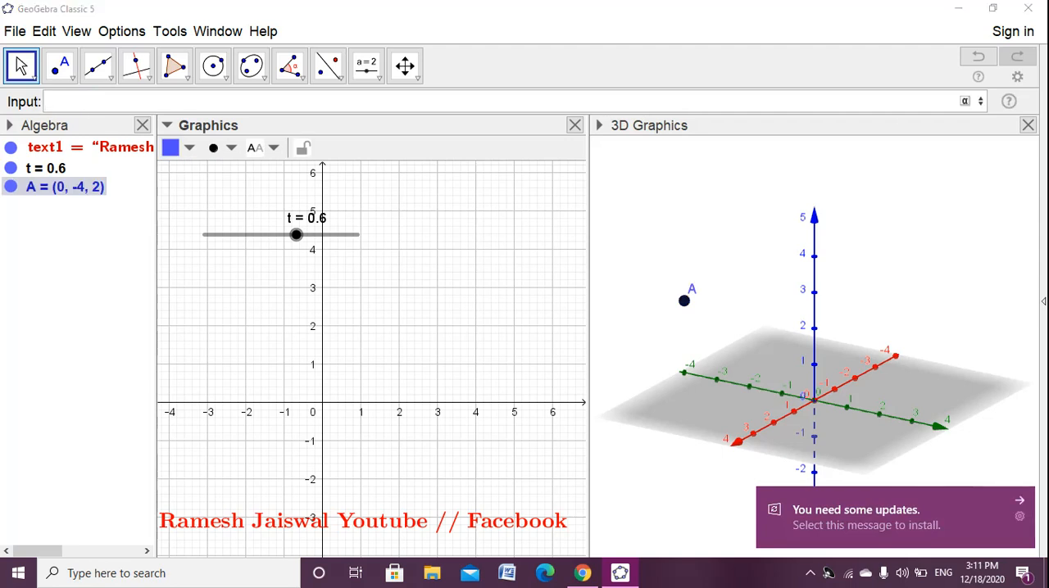
{"action": "key", "text": "Escape"}
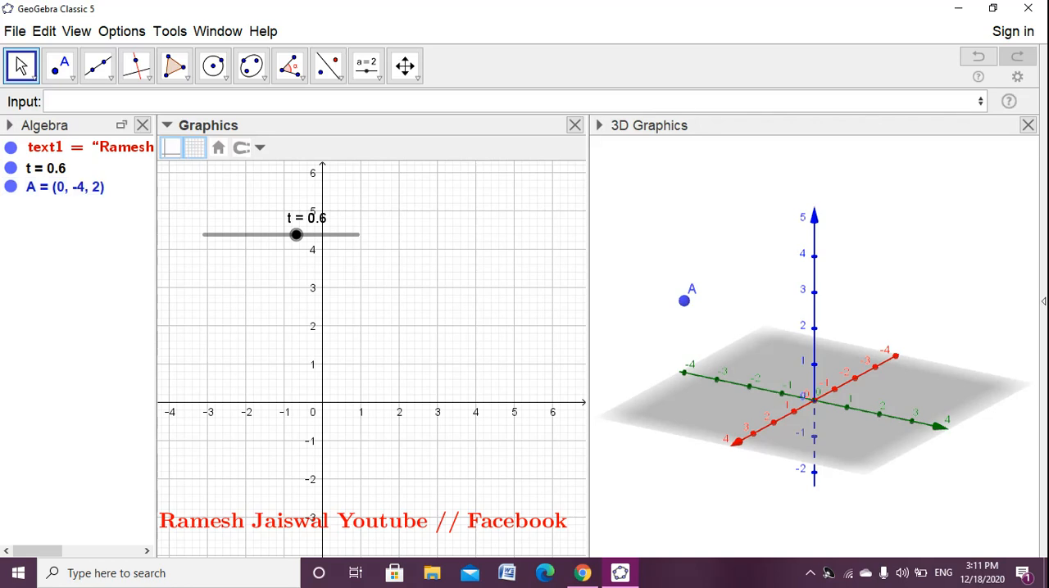
- Create a second 3D point at (0, -1, 2) by adapting the previous point entry
{"action": "left_click", "coordinate": [90, 101]}
{"action": "key", "text": "Up"}
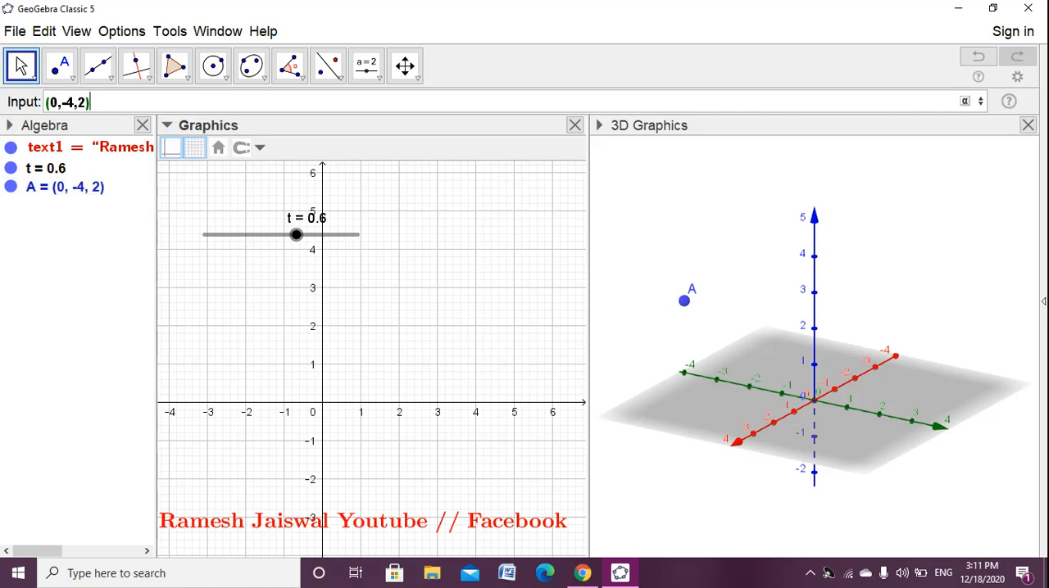
{"action": "key", "text": "Left"}
{"action": "key", "text": "Left"}
{"action": "key", "text": "BackSpace"}
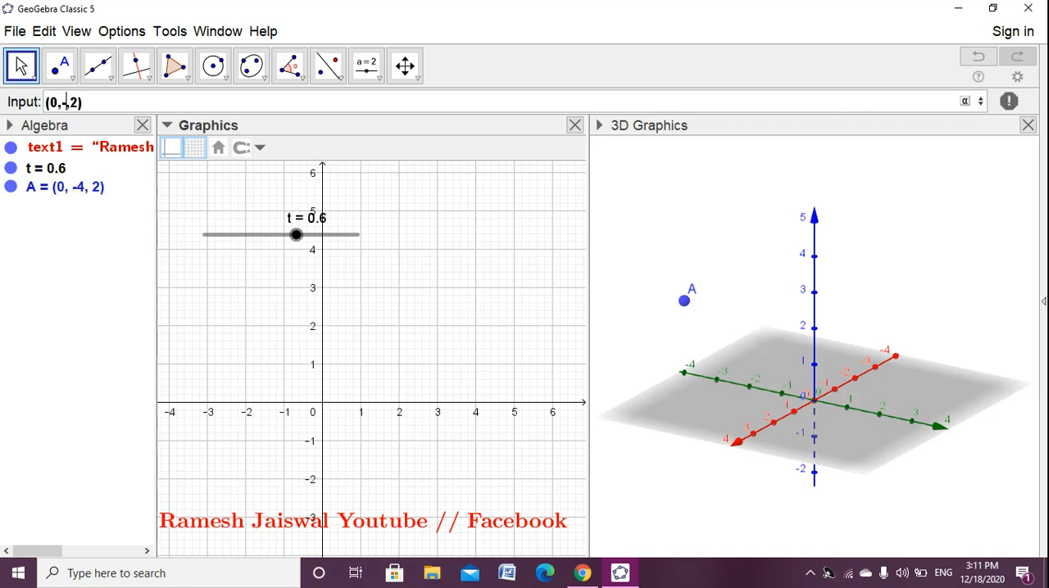
{"action": "type", "text": "1,"}
{"action": "key", "text": "Return"}
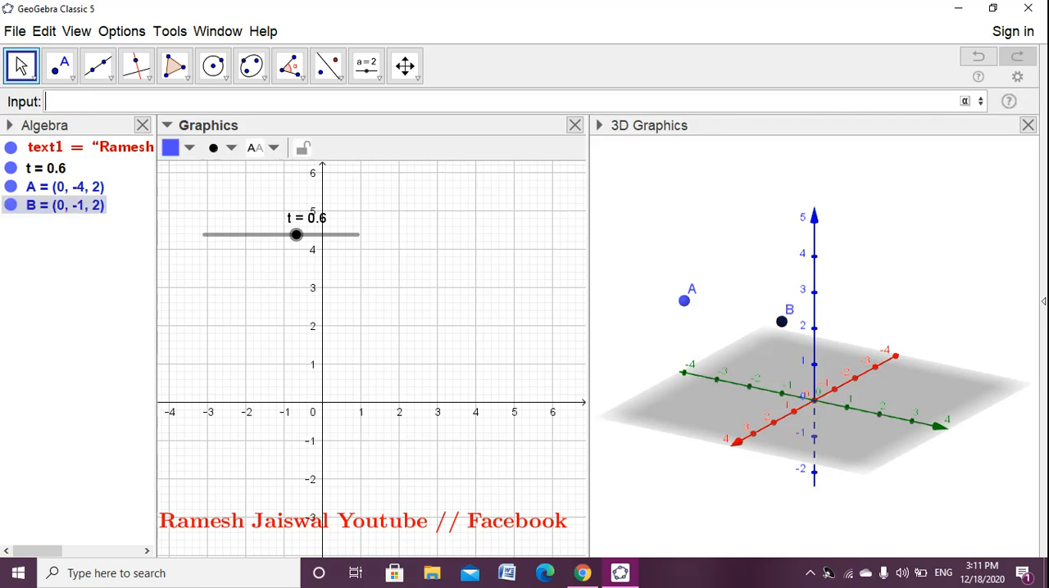
- Create a third 3D point at (0, 2, 2) by adapting an earlier point entry
{"action": "key", "text": "Up"}
{"action": "key", "text": "Up"}
{"action": "key", "text": "Left"}
{"action": "key", "text": "Left"}
{"action": "key", "text": "Left"}
{"action": "key", "text": "BackSpace"}
{"action": "key", "text": "BackSpace"}
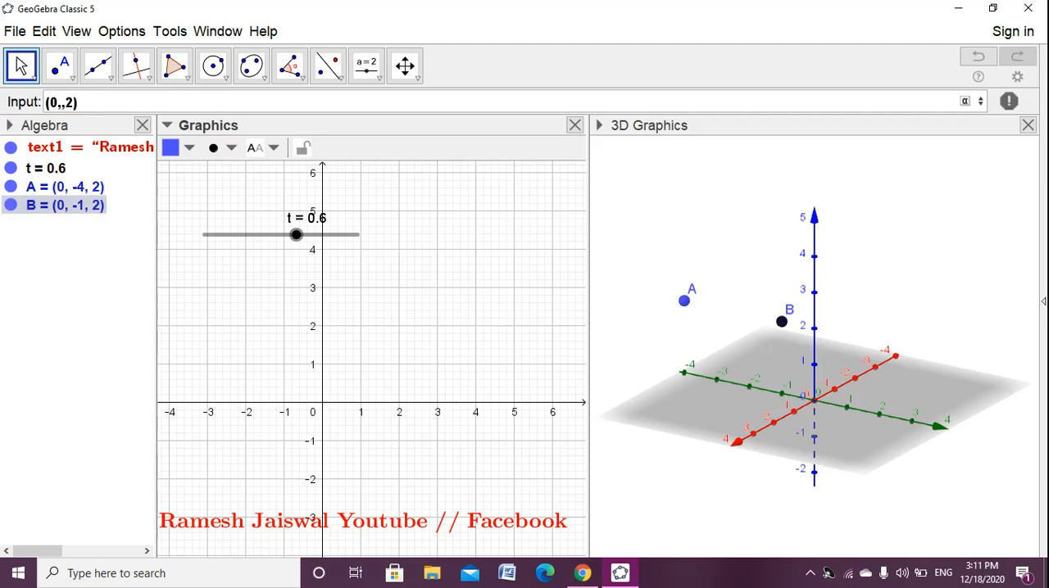
{"action": "type", "text": "2"}
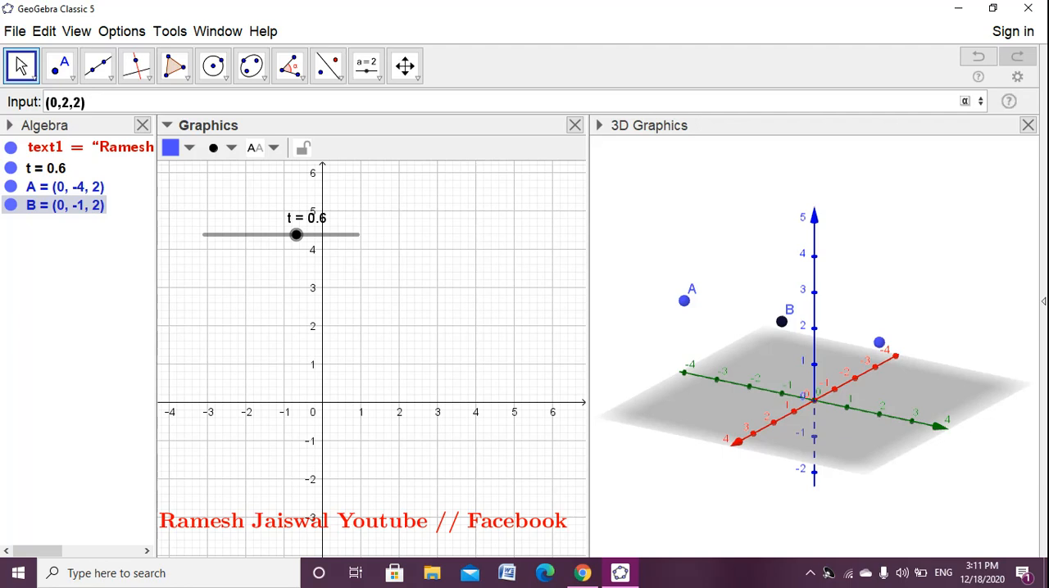
{"action": "key", "text": "Return"}
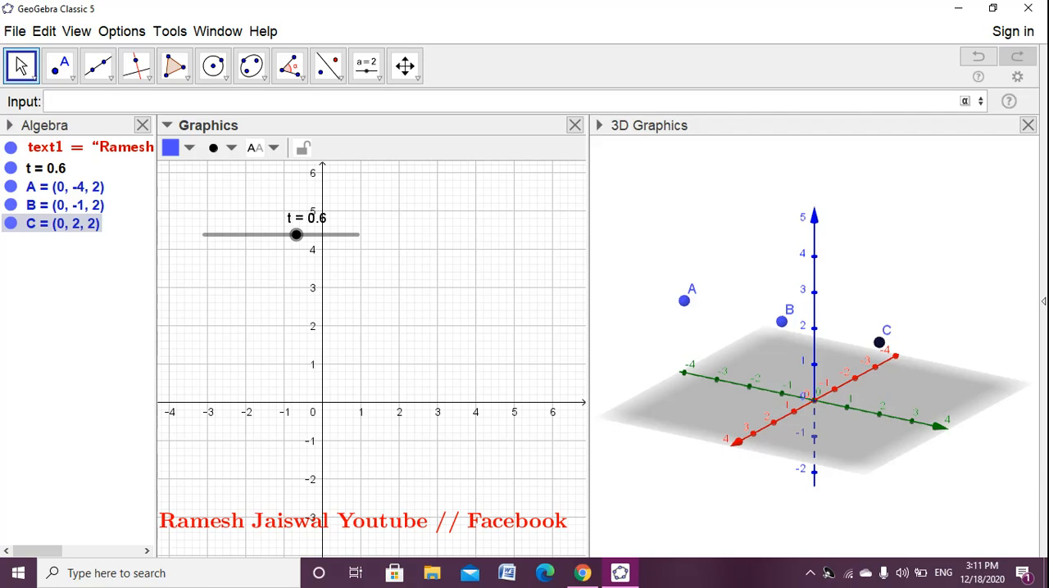
- Create a fourth 3D point at (0, 5, 2) by adapting the copied point entry
{"action": "key", "text": "ctrl+v"}
{"action": "key", "text": "Left"}
{"action": "key", "text": "Left"}
{"action": "key", "text": "BackSpace"}
{"action": "key", "text": "BackSpace"}
{"action": "key", "text": "BackSpace"}
{"action": "type", "text": "5,"}
{"action": "key", "text": "Return"}
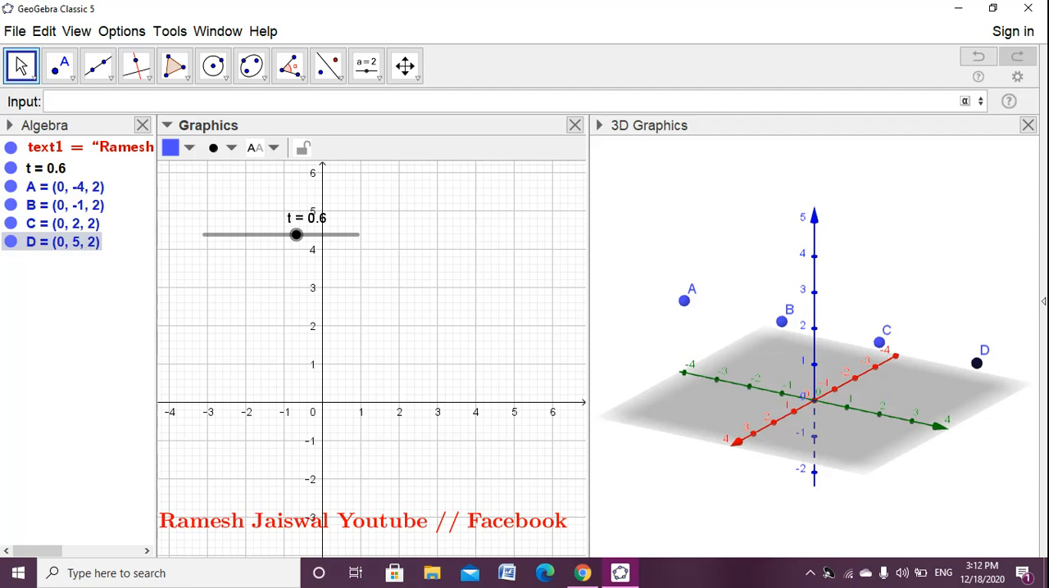
- Create a 3D point at (0, -4, 4), directly above point A, from the copied point entry
{"action": "key", "text": "ctrl+v"}
{"action": "key", "text": "Left"}
{"action": "key", "text": "BackSpace"}
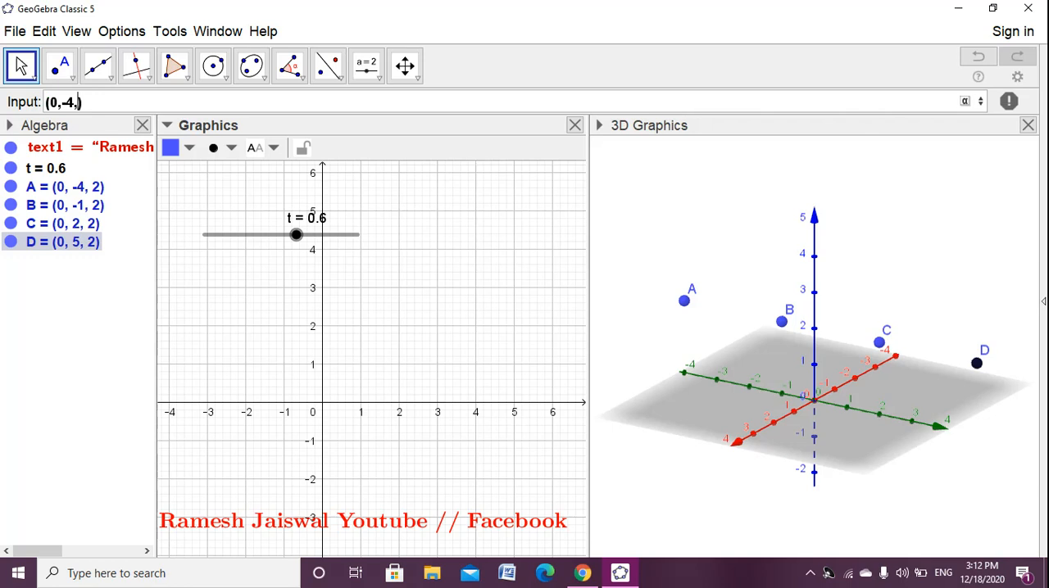
{"action": "type", "text": "4"}
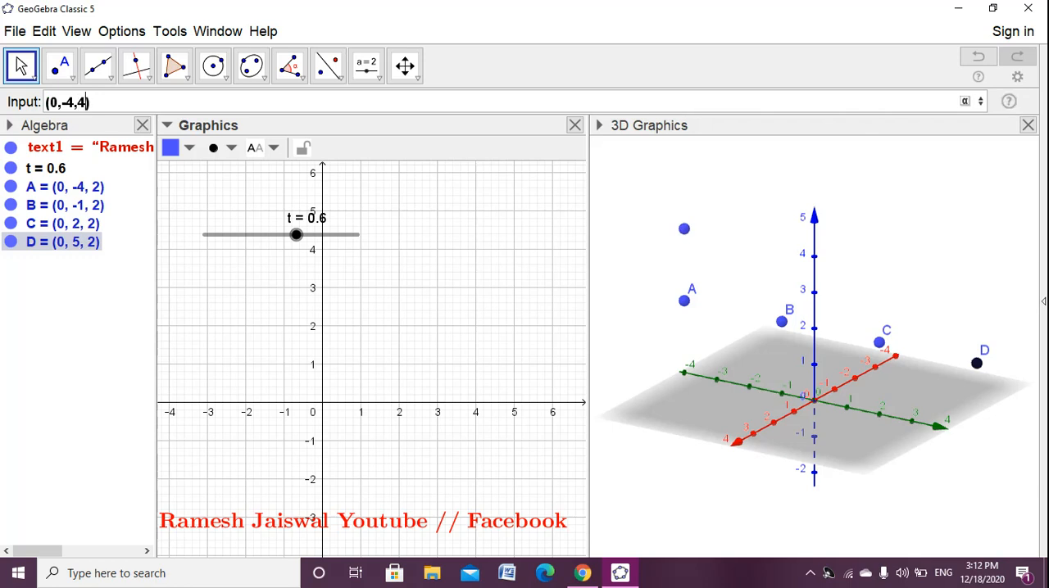
{"action": "key", "text": "ctrl+a"}
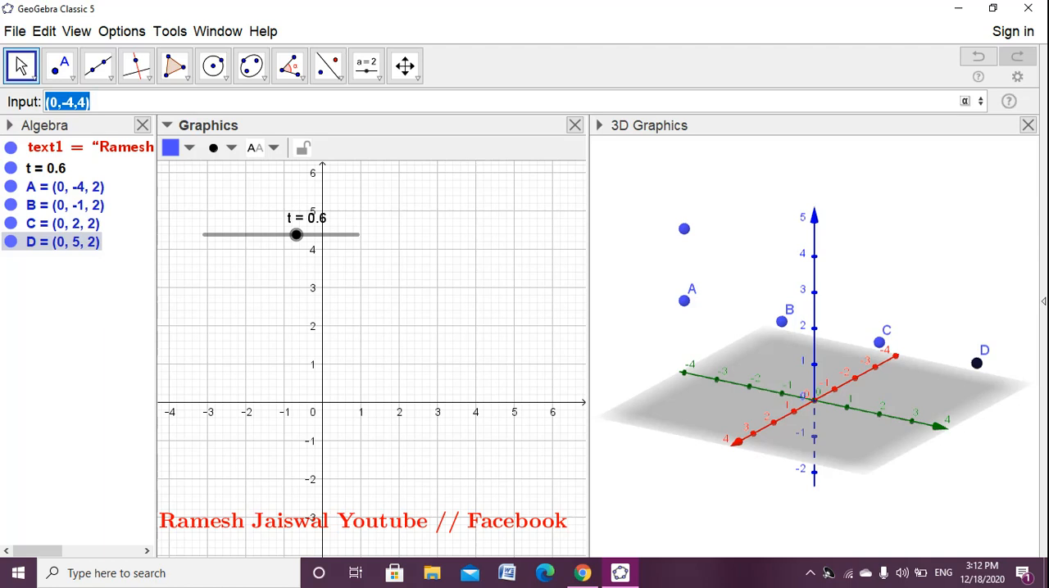
{"action": "key", "text": "Return"}
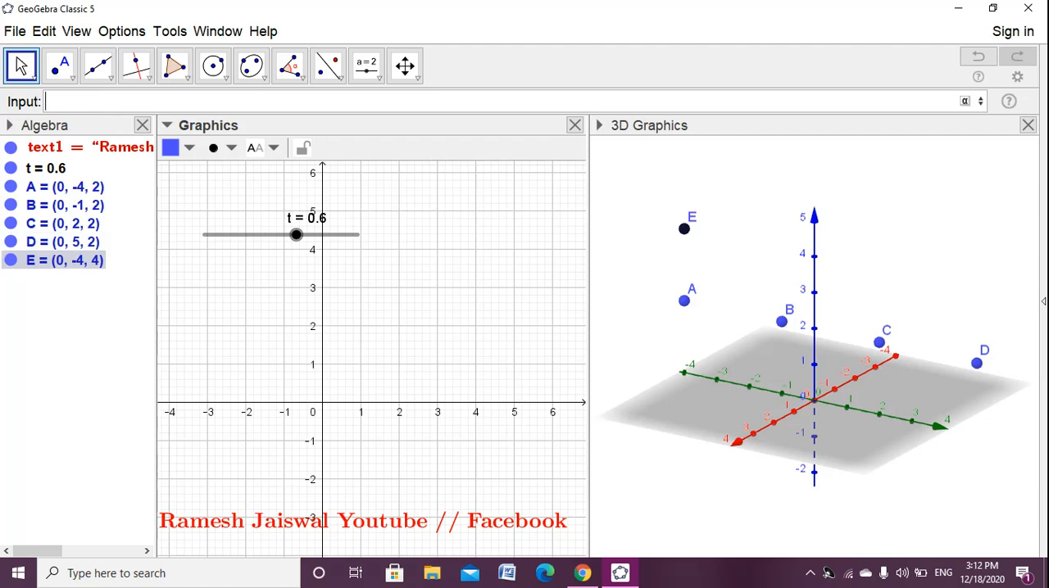
- Create a 3D point at (0, -1, 4), directly above point B, by adapting the previous entry
{"action": "key", "text": "Up"}
{"action": "key", "text": "Left"}
{"action": "key", "text": "Left"}
{"action": "key", "text": "BackSpace"}
{"action": "key", "text": "BackSpace"}
{"action": "type", "text": "1"}
{"action": "key", "text": "Return"}
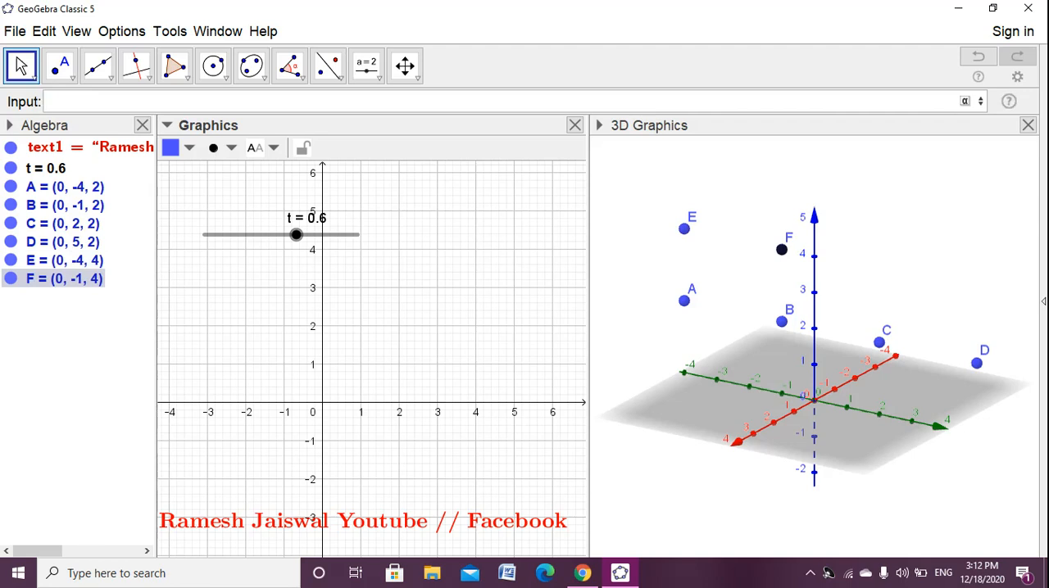
- Create a 3D point at (0, 2, 4), directly above point C, by adapting an earlier entry
{"action": "key", "text": "Up"}
{"action": "key", "text": "Up"}
{"action": "key", "text": "Left"}
{"action": "key", "text": "Left"}
{"action": "key", "text": "BackSpace"}
{"action": "key", "text": "BackSpace"}
{"action": "key", "text": "BackSpace"}
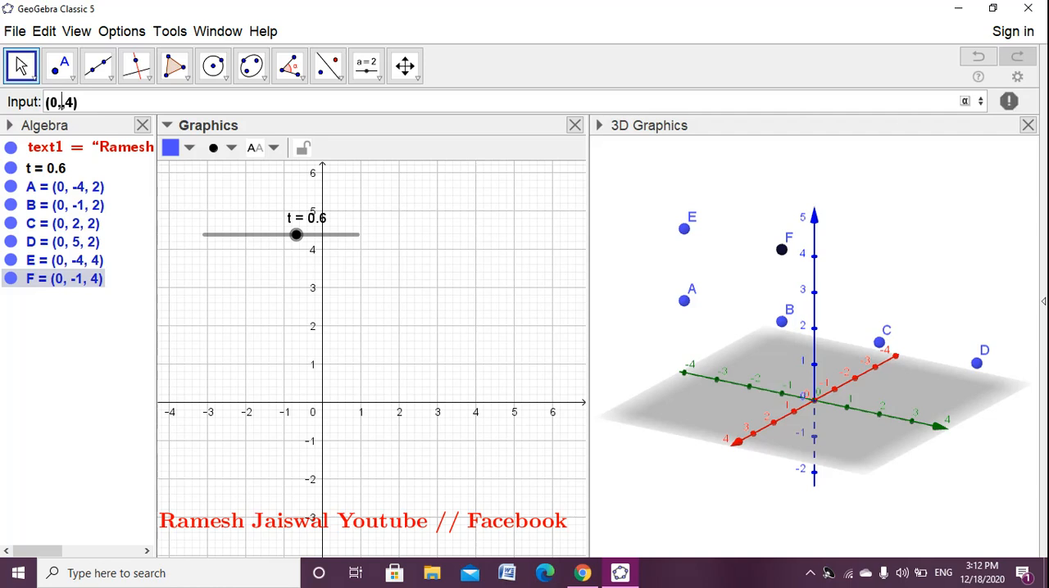
{"action": "type", "text": "2,"}
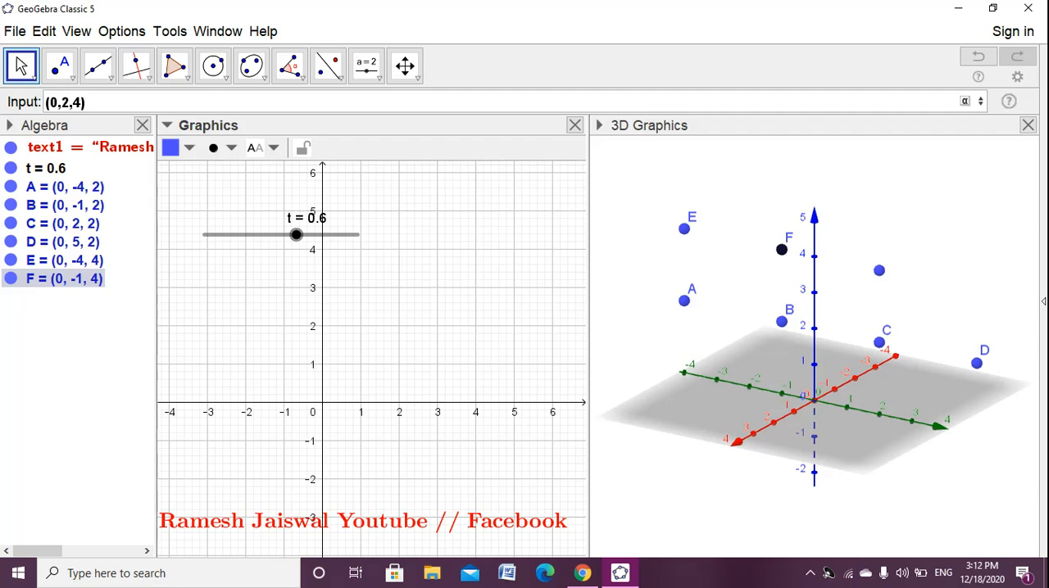
{"action": "key", "text": "Return"}
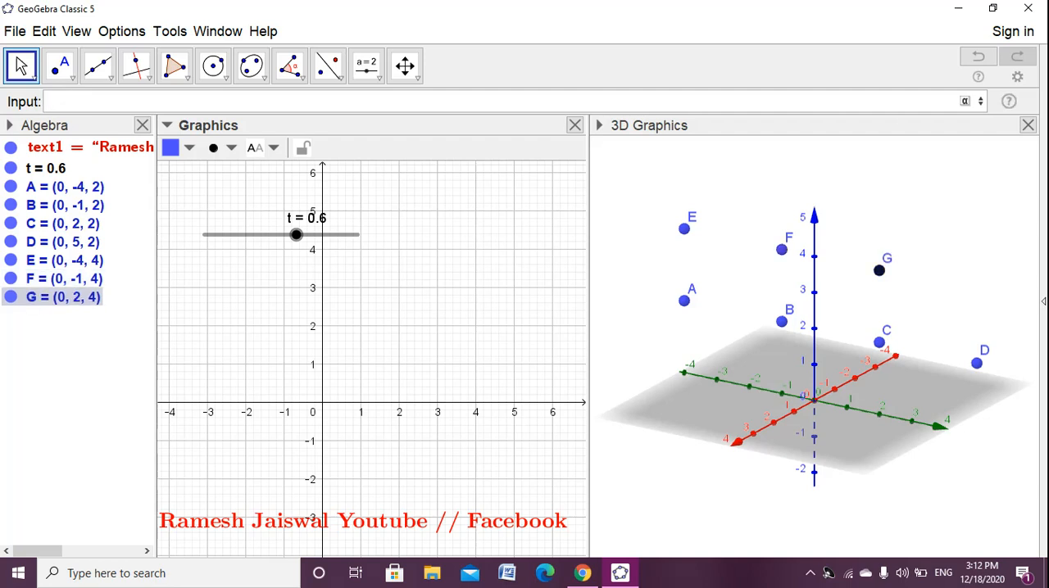
- Create a 3D point at (0, 5, 4), directly above point D, and clear the selection
{"action": "key", "text": "Up"}
{"action": "key", "text": "Left"}
{"action": "key", "text": "Left"}
{"action": "key", "text": "Left"}
{"action": "key", "text": "BackSpace"}
{"action": "key", "text": "BackSpace"}
{"action": "type", "text": "5"}
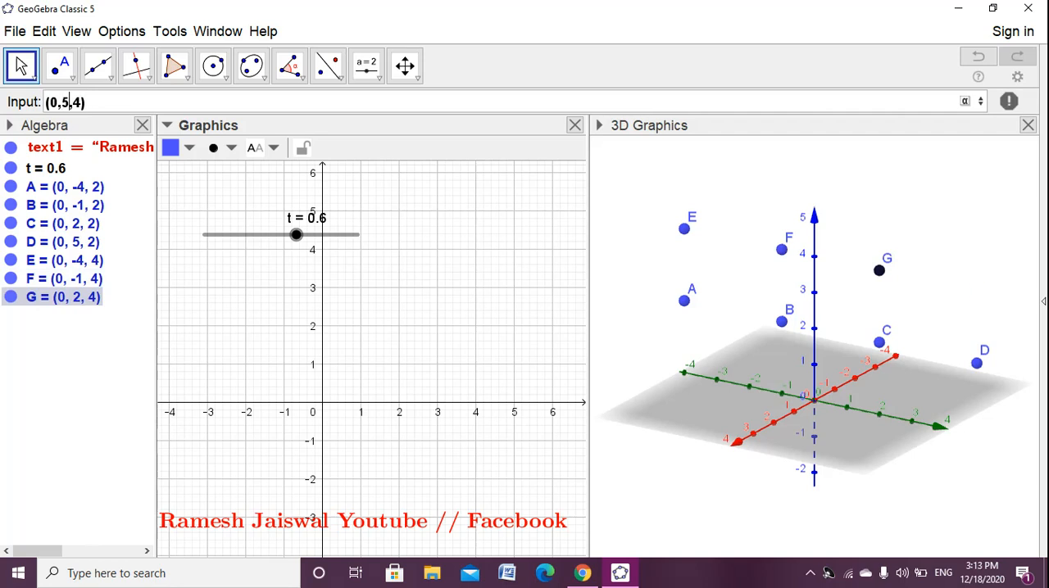
{"action": "key", "text": "Return"}
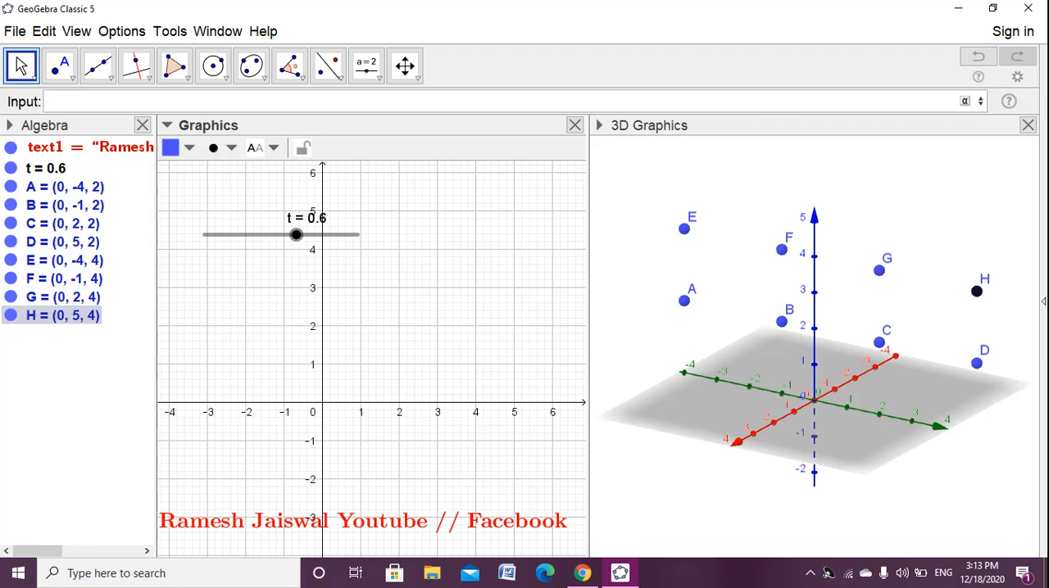
{"action": "key", "text": "Escape"}
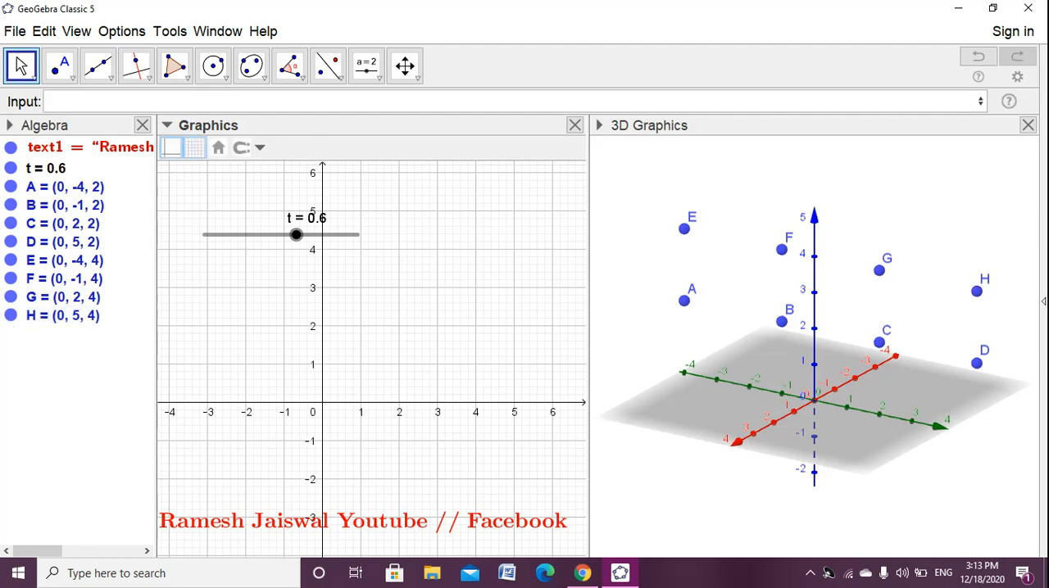
- Define the number r = 1.5 as the radius variable
{"action": "left_click_drag", "start_coordinate": [721, 352], "coordinate": [1015, 346]}
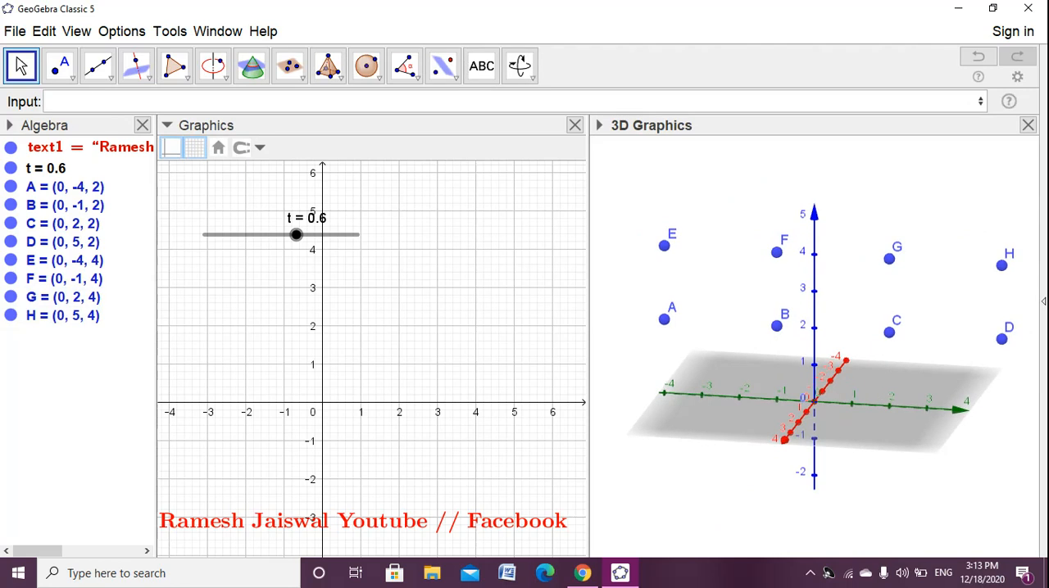
{"action": "left_click", "coordinate": [515, 101]}
{"action": "type", "text": "r = 1"}
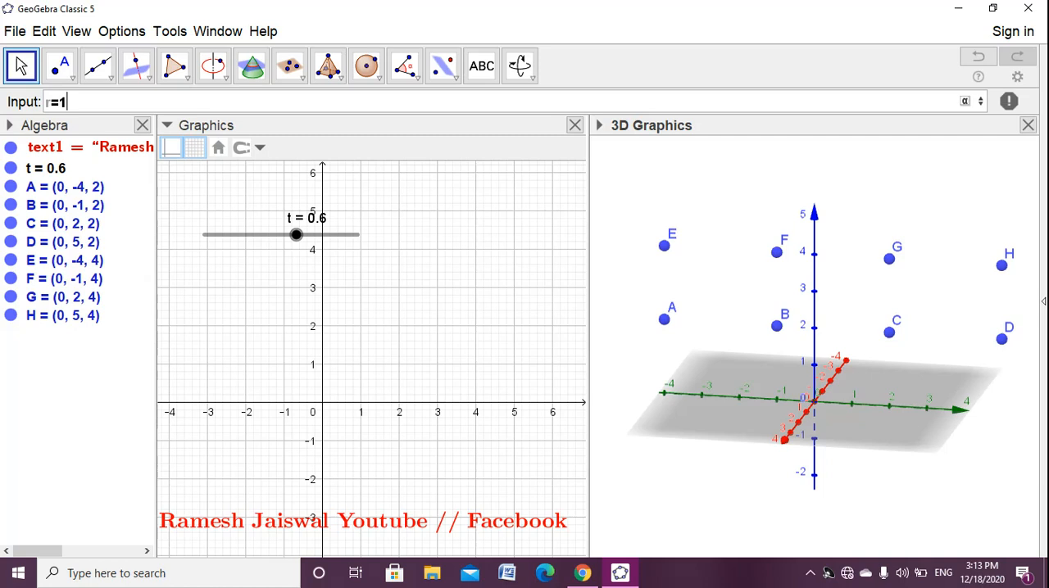
{"action": "type", "text": ".5"}
{"action": "key", "text": "Return"}
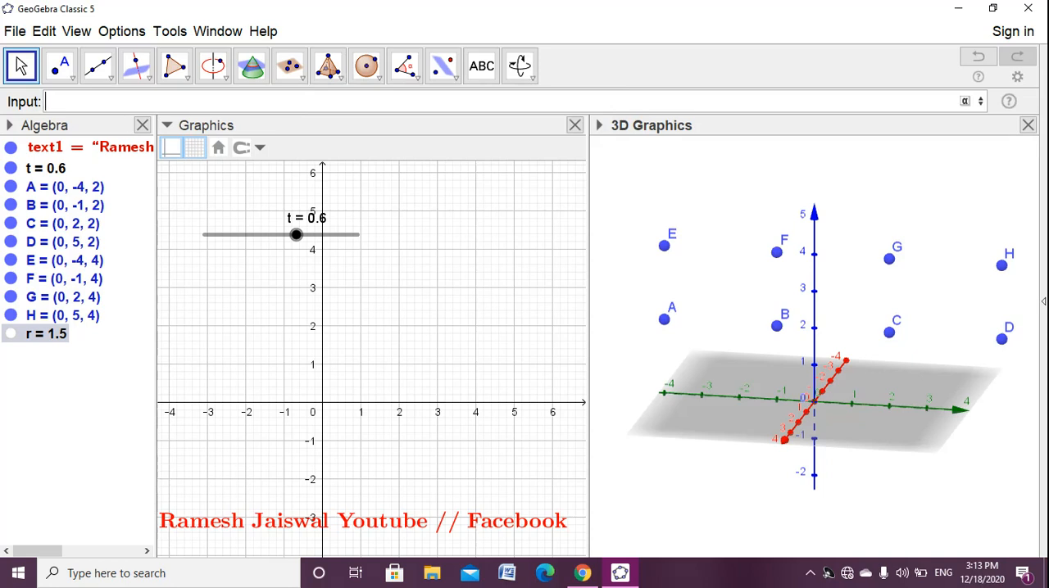
- Create a 3D point at the origin, (0, 0, 0)
{"action": "type", "text": "(0,0,0"}
{"action": "key", "text": "Return"}
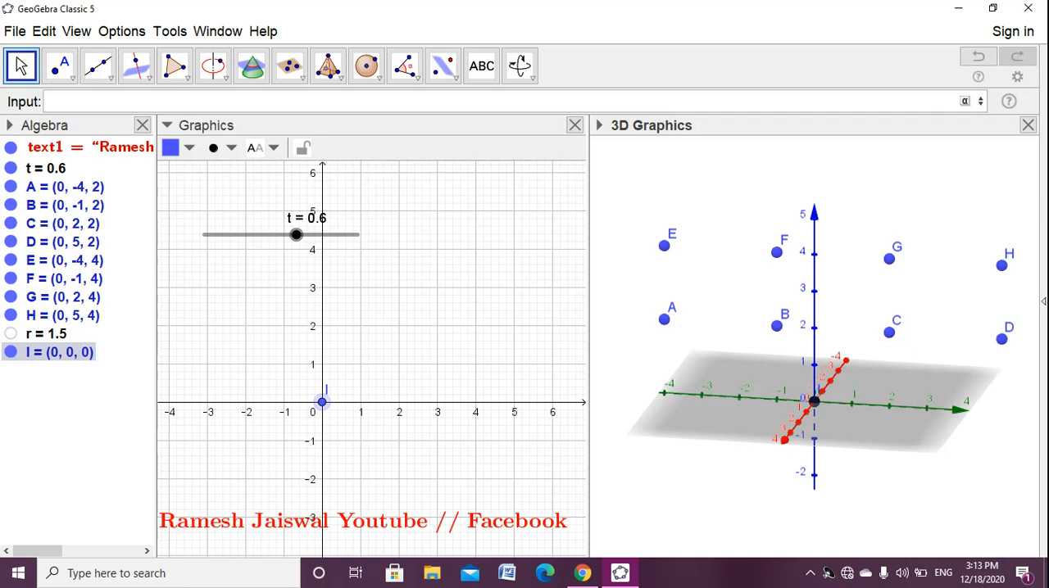
- Create a sphere centred on the origin point with radius r+0.5
{"action": "left_click", "coordinate": [366, 66]}
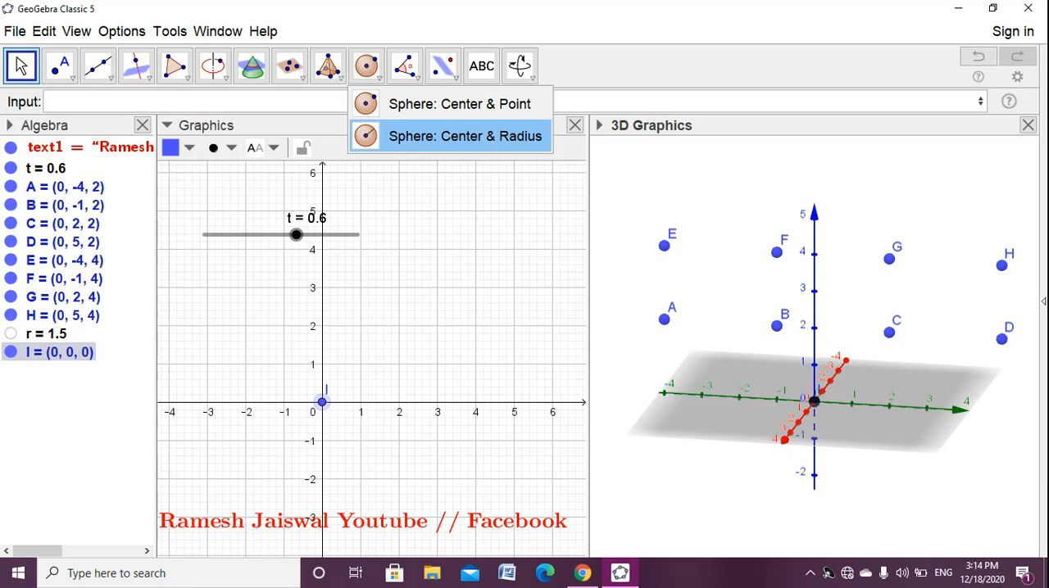
{"action": "left_click", "coordinate": [458, 136]}
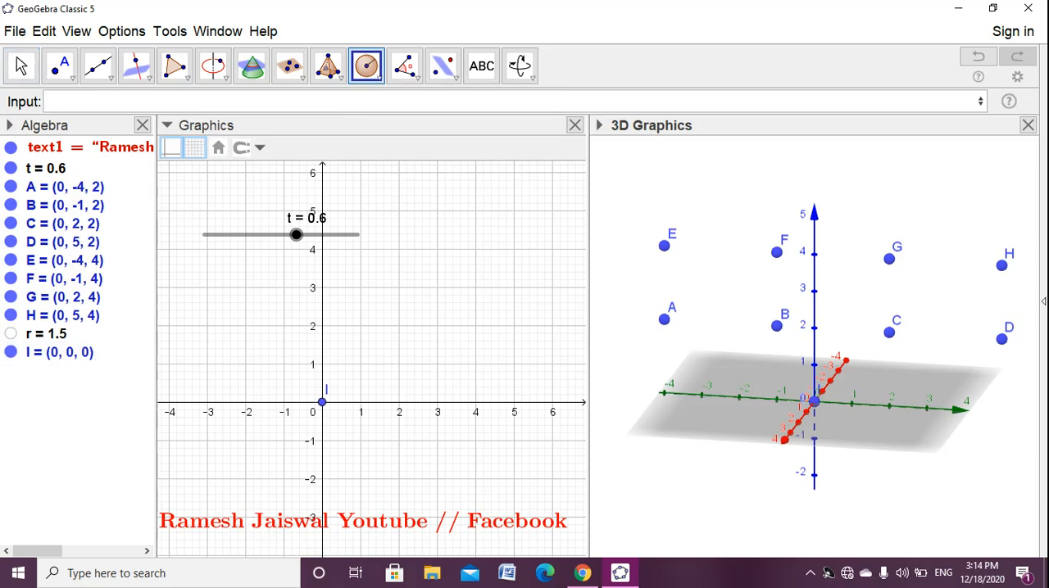
{"action": "left_click", "coordinate": [813, 402]}
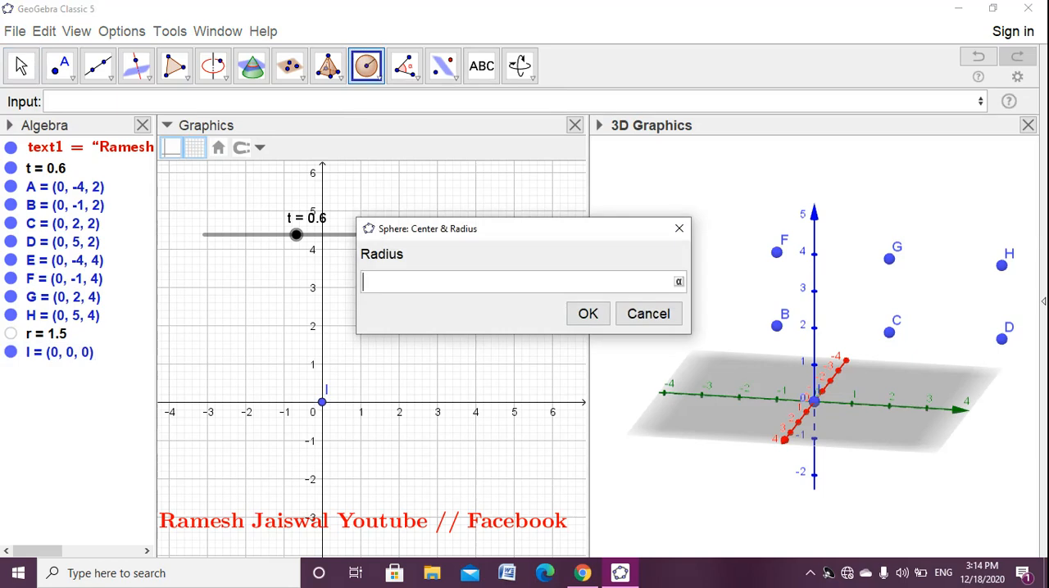
{"action": "type", "text": "r+0.5"}
{"action": "key", "text": "Return"}
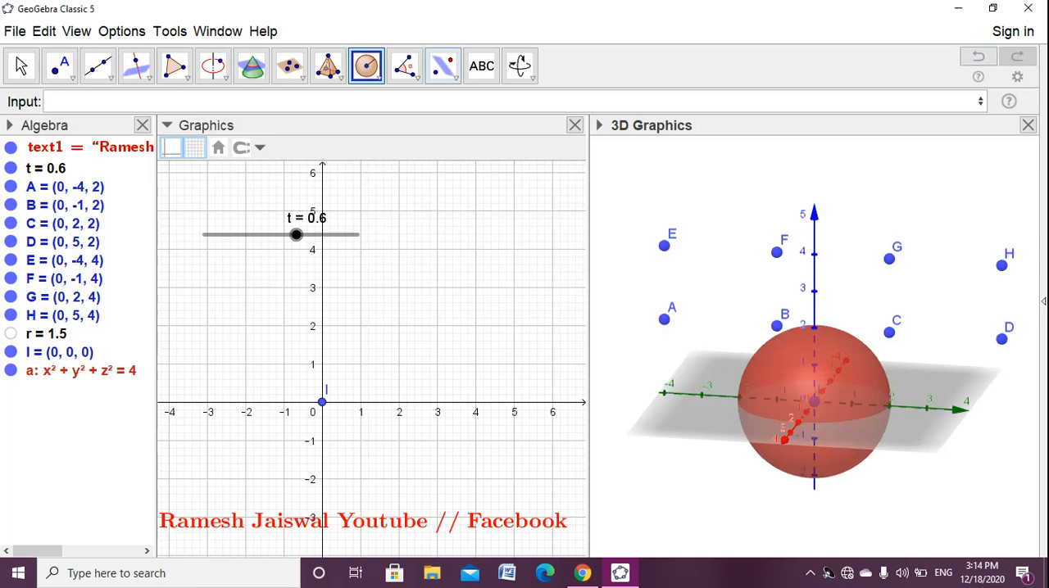
- Show the algebra objects by their definitions and widen the Algebra view so the sphere's full definition fits
{"action": "left_click", "coordinate": [10, 126]}
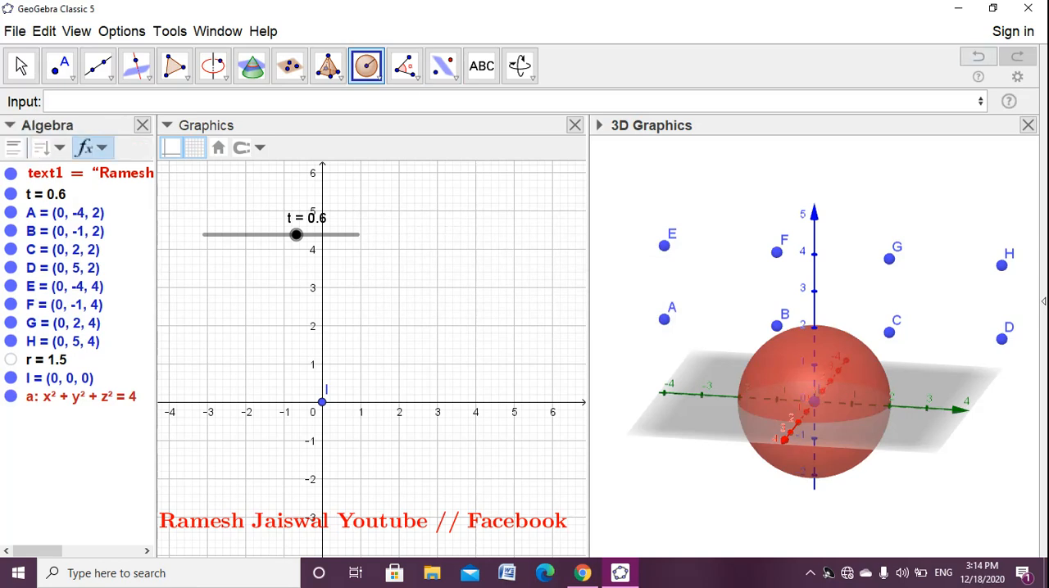
{"action": "left_click", "coordinate": [102, 148]}
{"action": "left_click", "coordinate": [126, 230]}
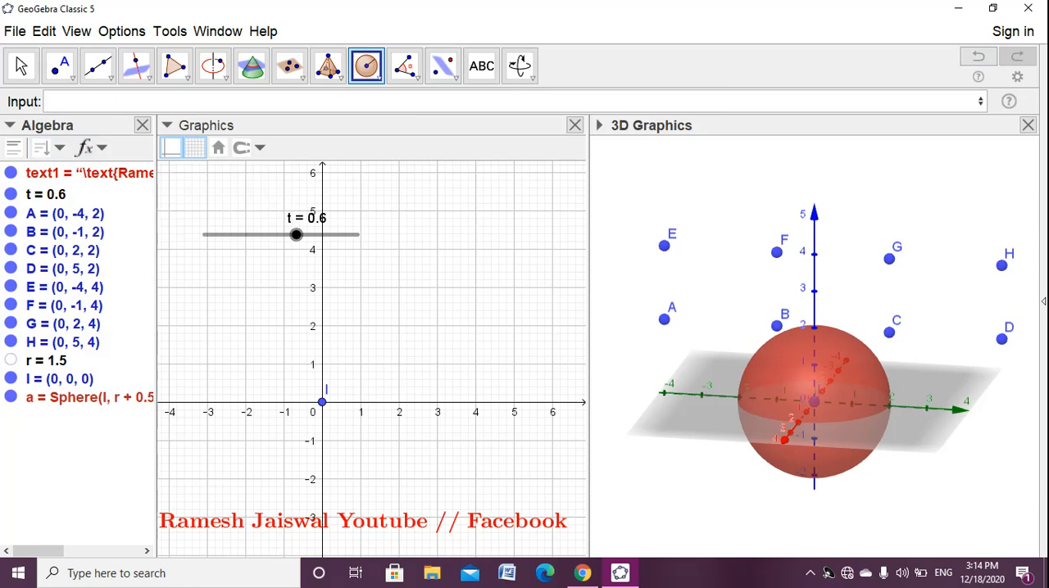
{"action": "left_click_drag", "start_coordinate": [155, 344], "coordinate": [192, 344]}
{"action": "left_click_drag", "start_coordinate": [607, 344], "coordinate": [605, 344]}
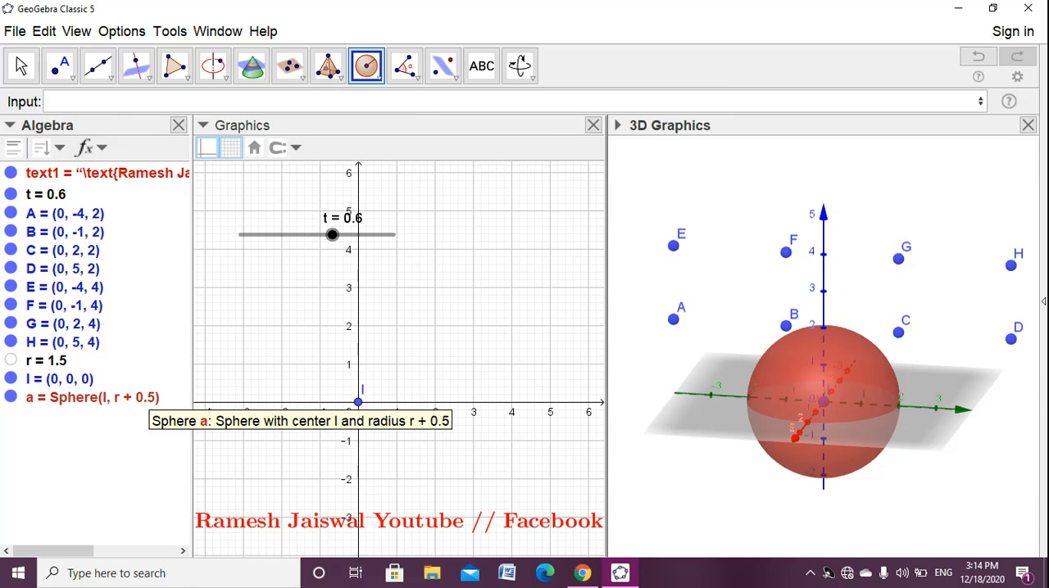
{"action": "left_click", "coordinate": [599, 360]}
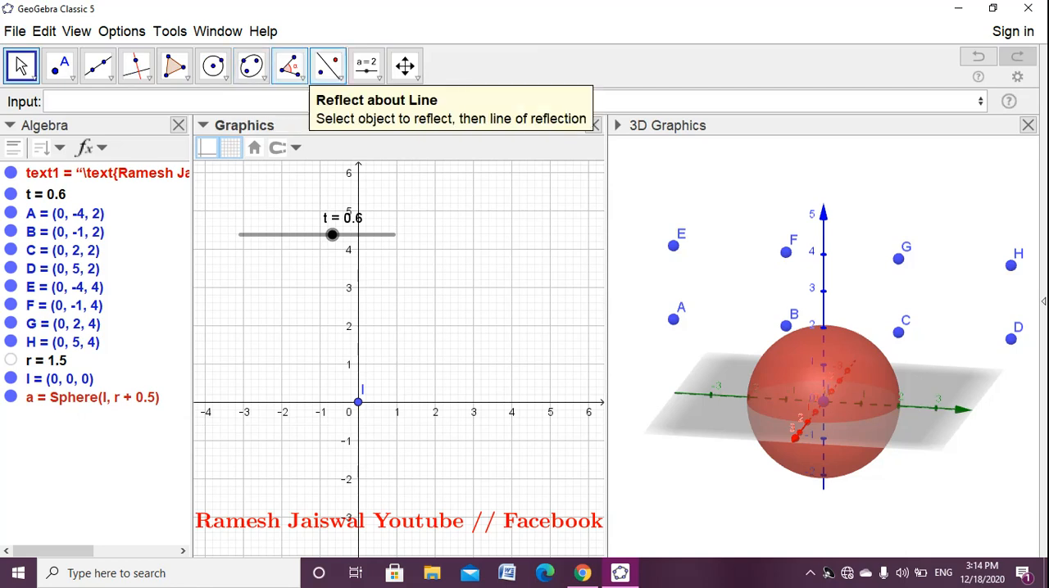
- Create a cone with base centre E, apex A and radius r
{"action": "left_click", "coordinate": [657, 190]}
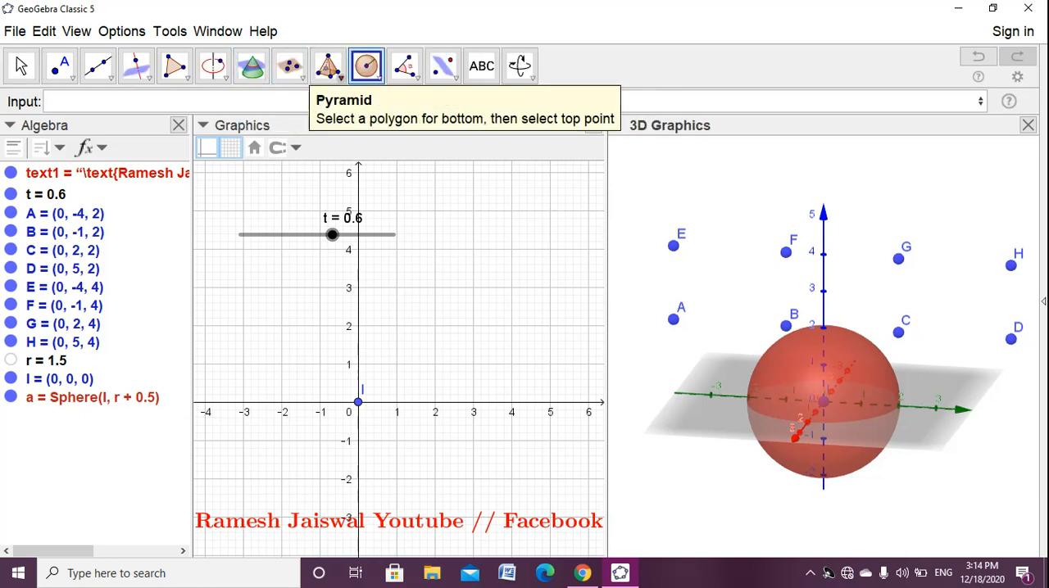
{"action": "left_click", "coordinate": [341, 78]}
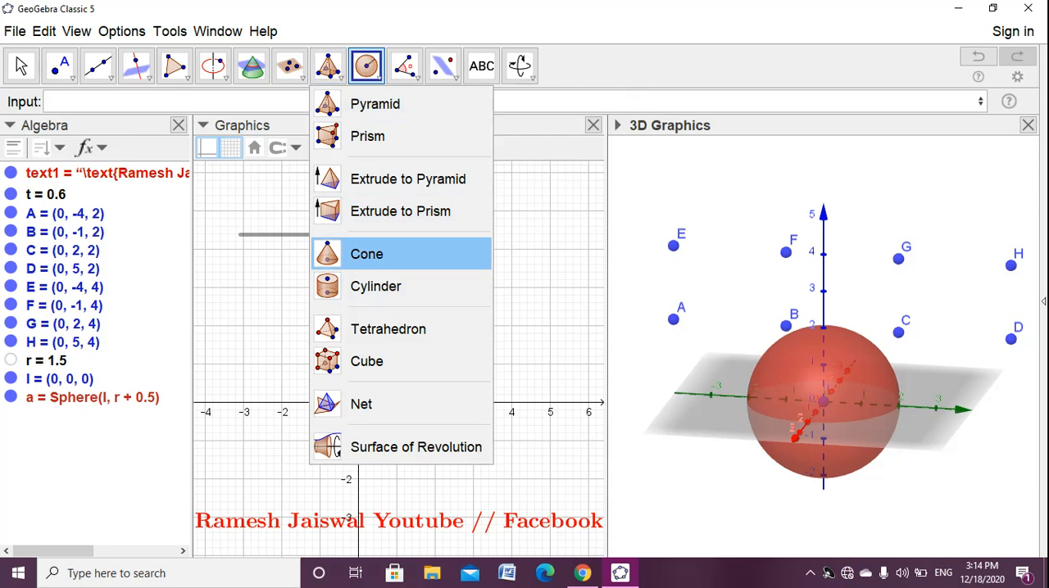
{"action": "left_click", "coordinate": [366, 254]}
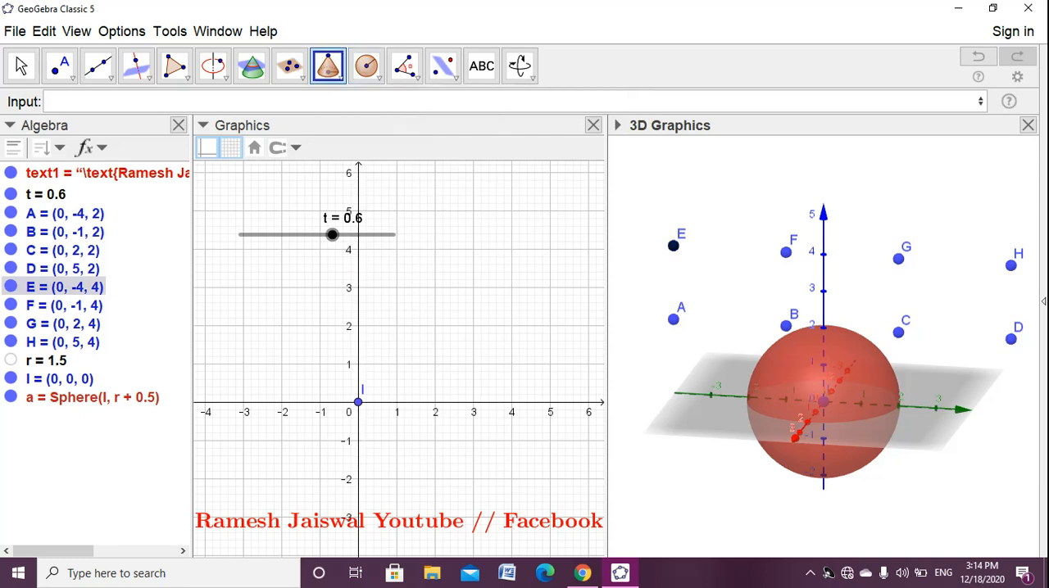
{"action": "left_click", "coordinate": [672, 319]}
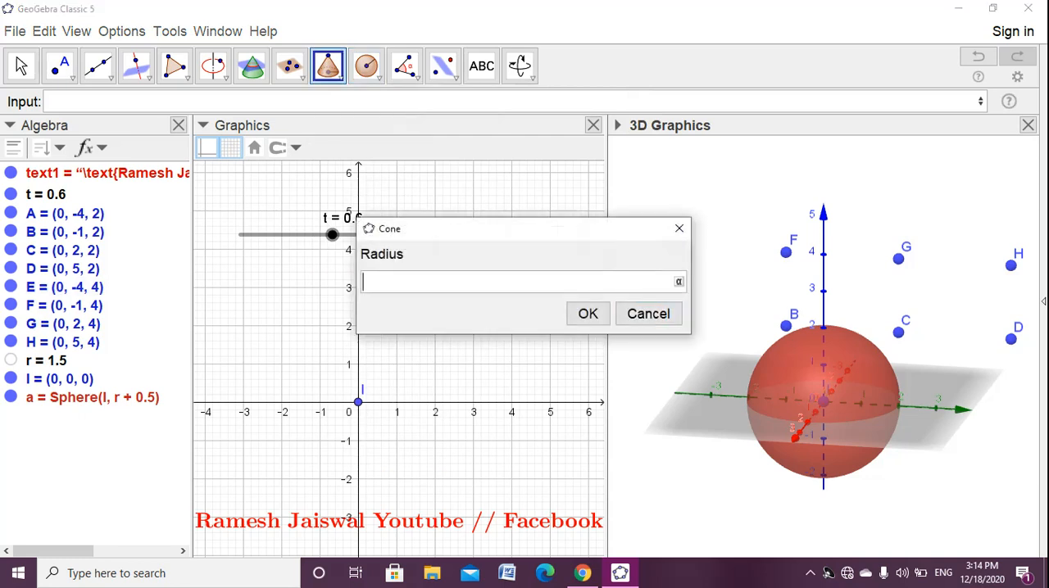
{"action": "type", "text": "r"}
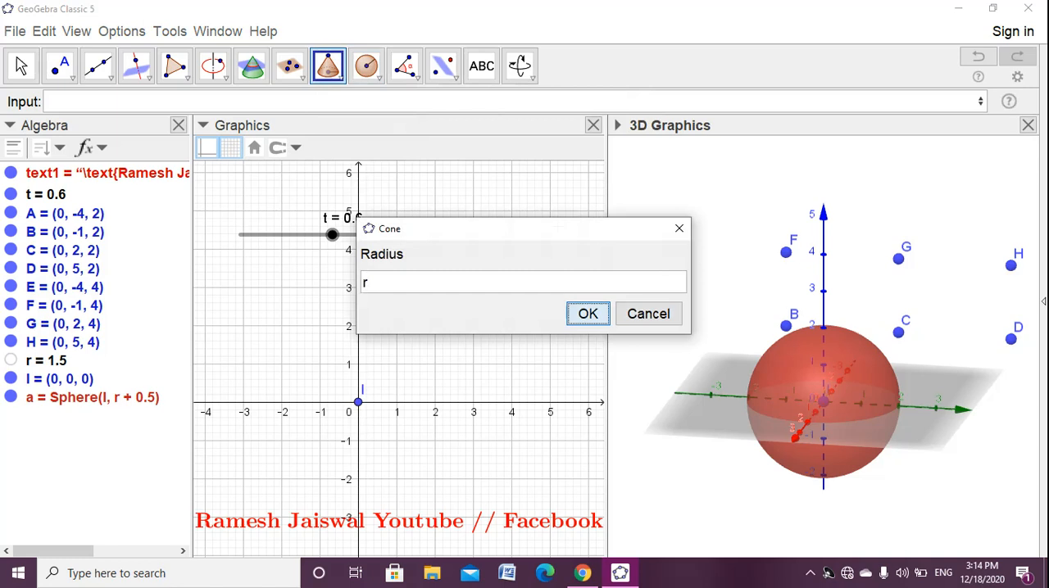
{"action": "left_click", "coordinate": [587, 314]}
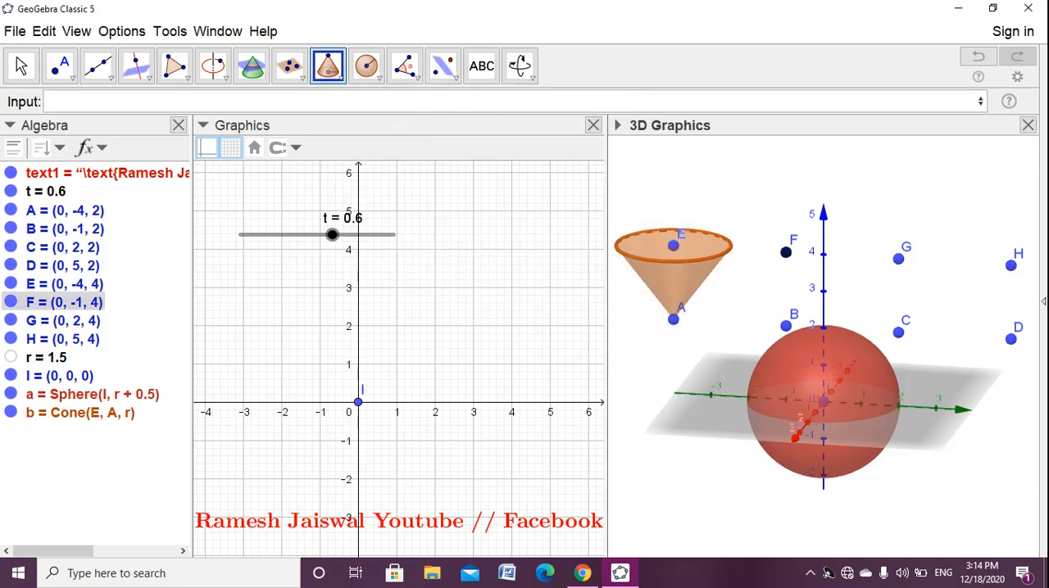
- Create a second cone with base centre F, apex B and radius r
{"action": "left_click", "coordinate": [786, 326]}
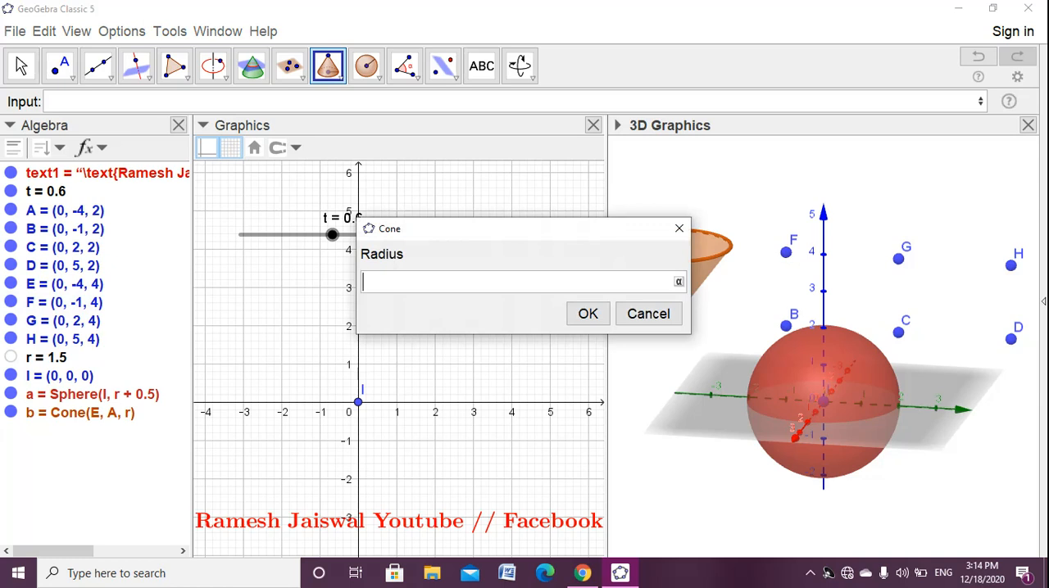
{"action": "type", "text": "r"}
{"action": "left_click", "coordinate": [588, 314]}
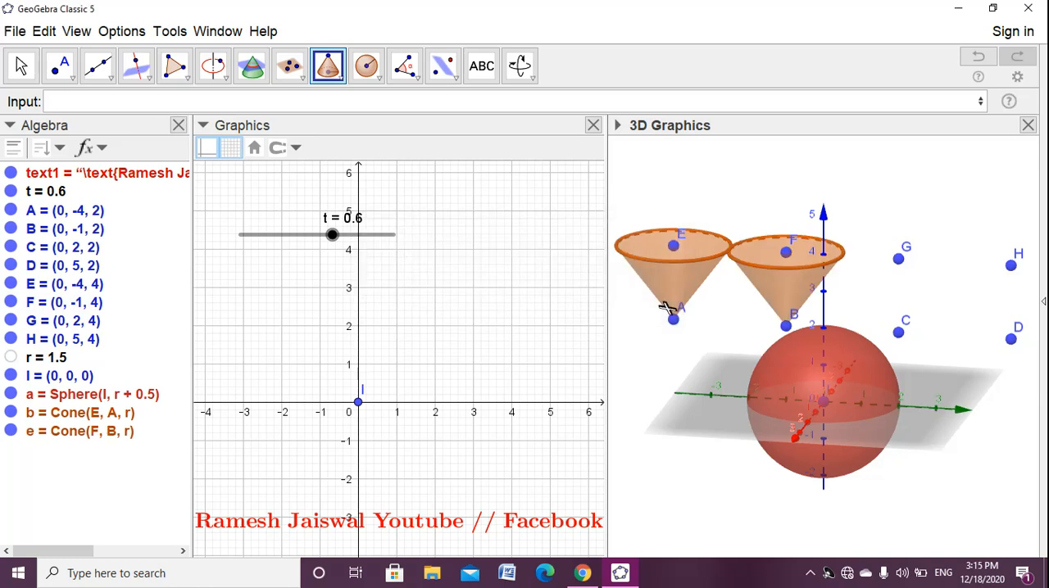
- Create a third cone with base centre G, apex C and radius r
{"action": "left_click", "coordinate": [898, 258]}
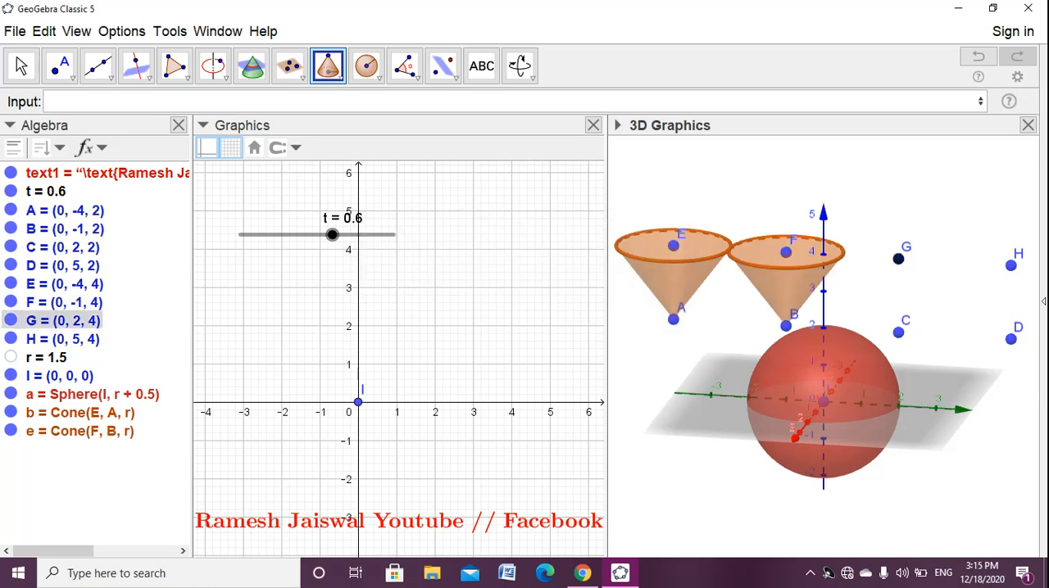
{"action": "left_click", "coordinate": [898, 332]}
{"action": "type", "text": "r"}
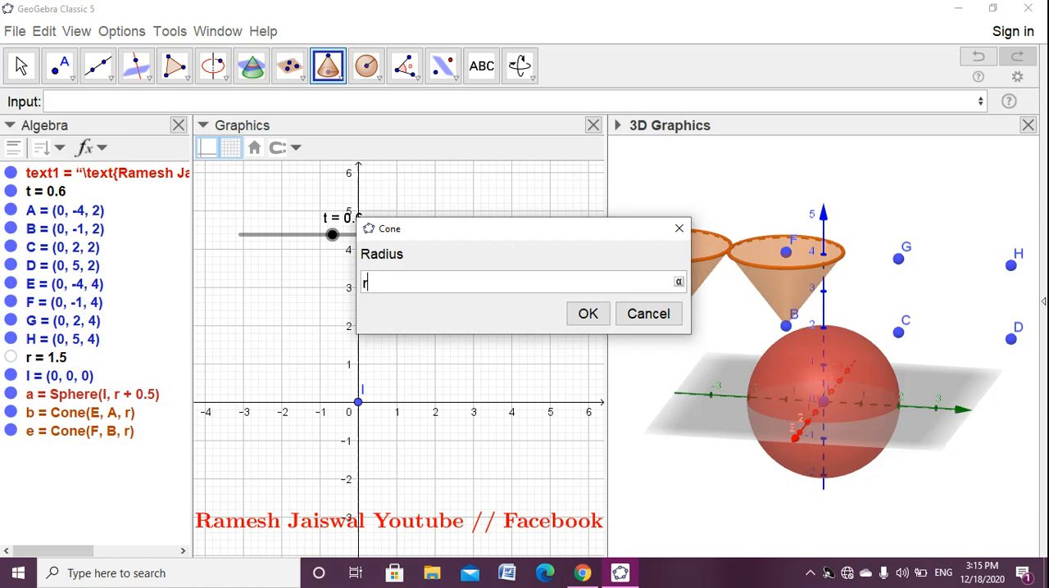
{"action": "left_click", "coordinate": [587, 314]}
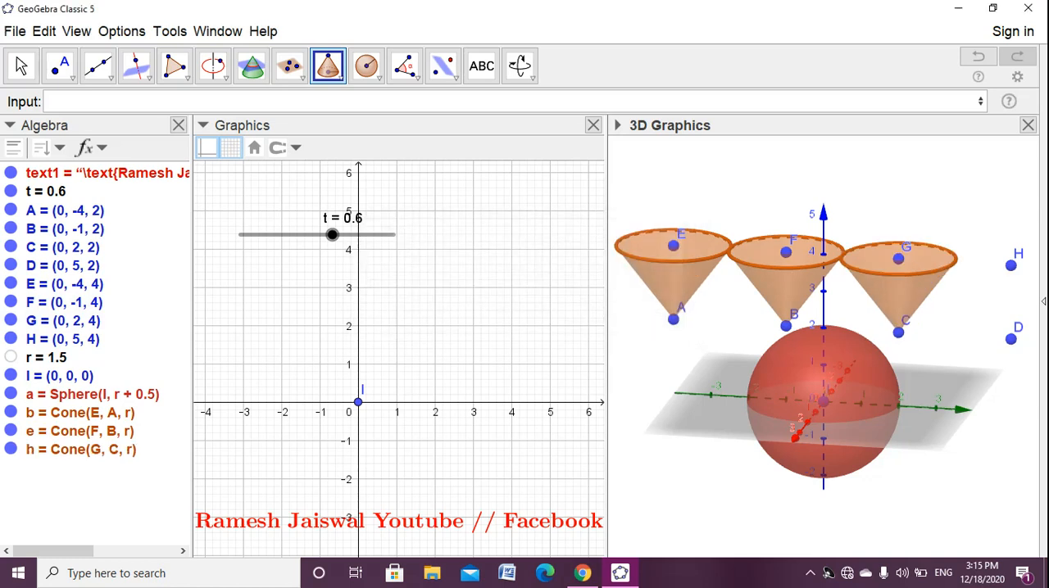
- Create a fourth cone with base centre H, apex D and radius r, and widen the 3D Graphics view so all four cones fit
{"action": "left_click", "coordinate": [1010, 266]}
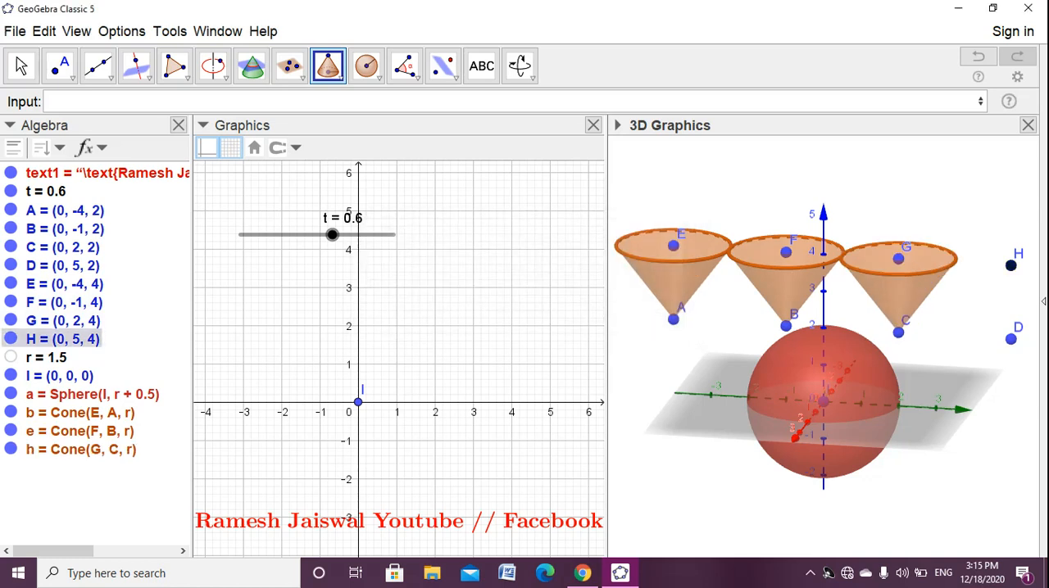
{"action": "left_click", "coordinate": [1010, 338]}
{"action": "type", "text": "r"}
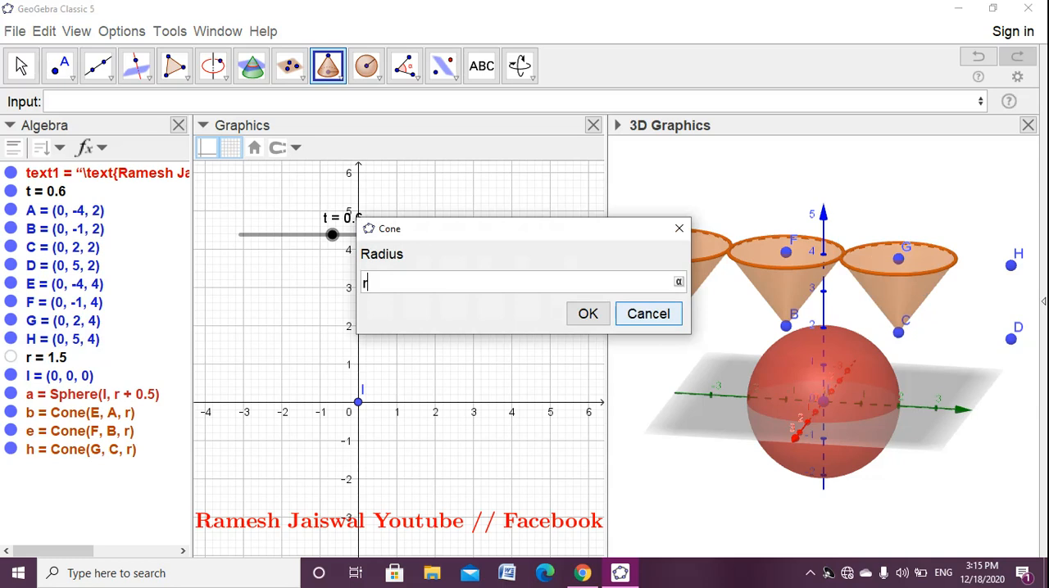
{"action": "left_click", "coordinate": [587, 313]}
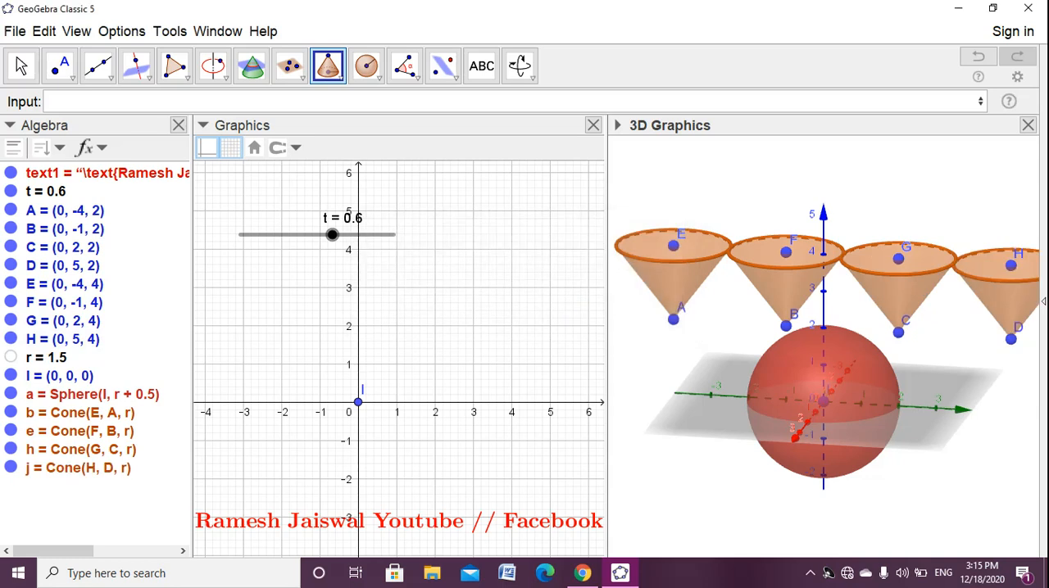
{"action": "left_click_drag", "start_coordinate": [605, 344], "coordinate": [503, 344]}
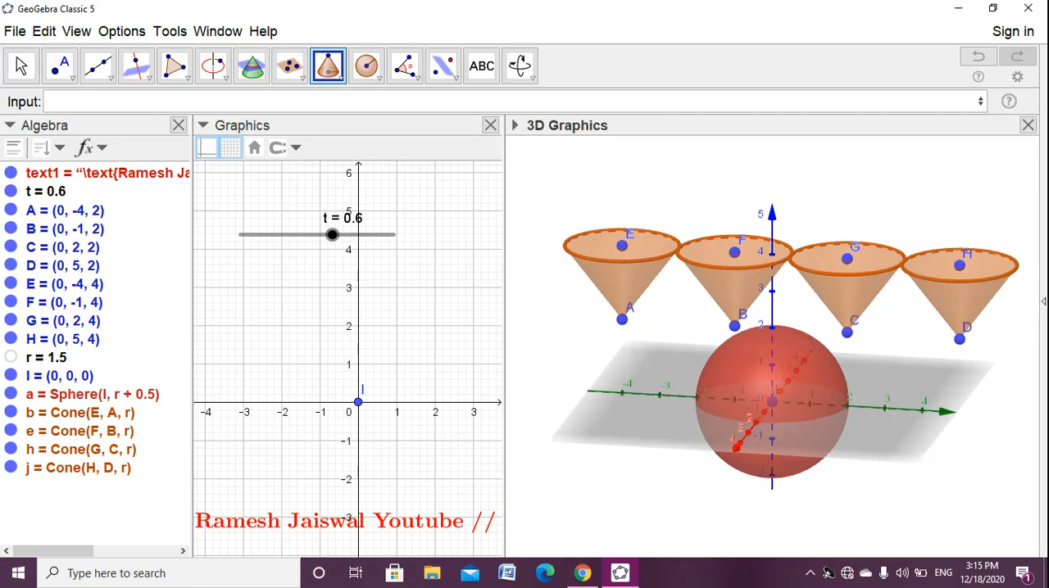
{"action": "left_click", "coordinate": [21, 66]}
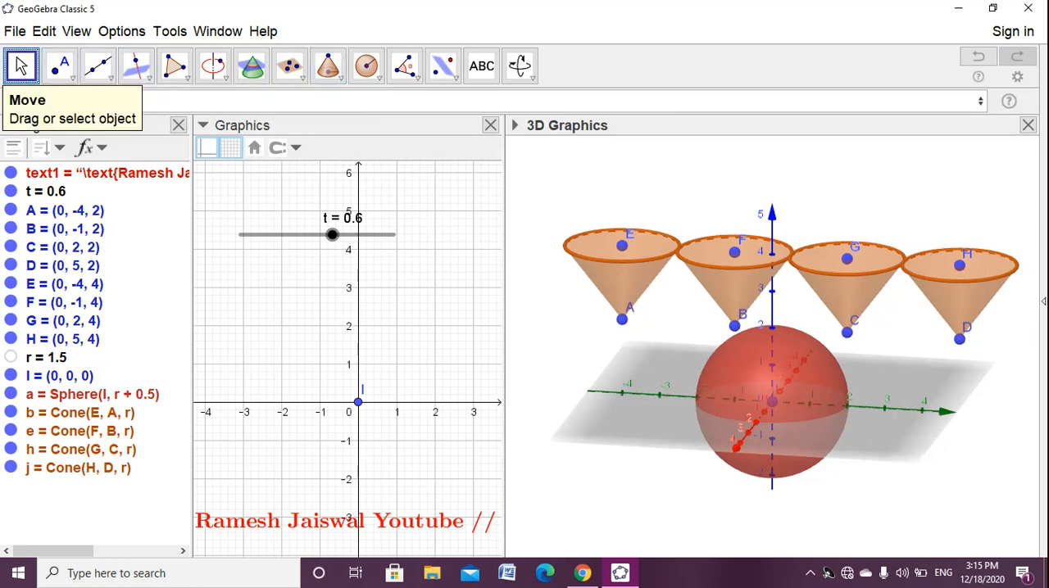
- Define the number m = -t
{"action": "left_click_drag", "start_coordinate": [729, 491], "coordinate": [844, 512]}
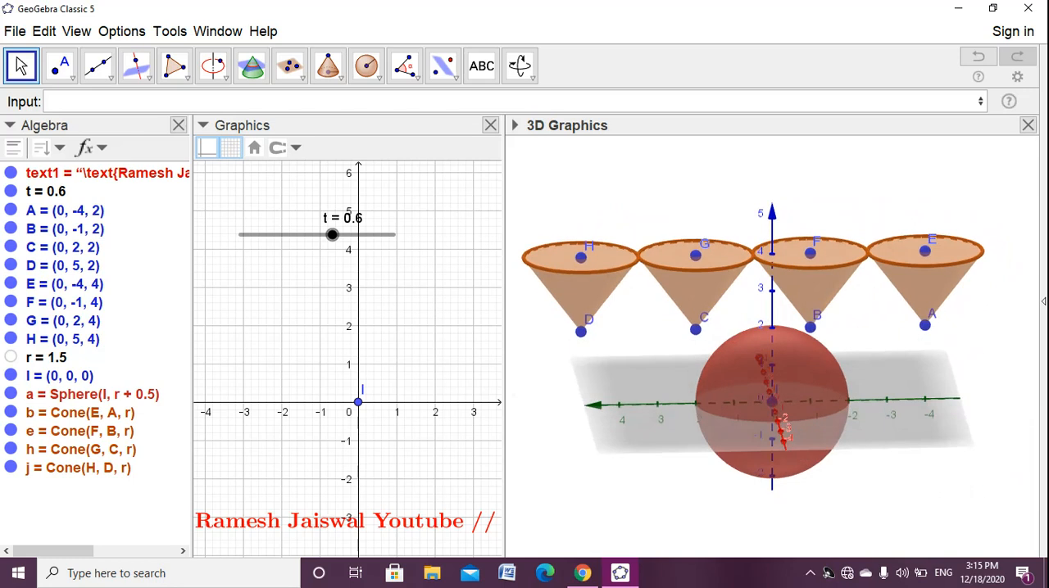
{"action": "left_click", "coordinate": [49, 102]}
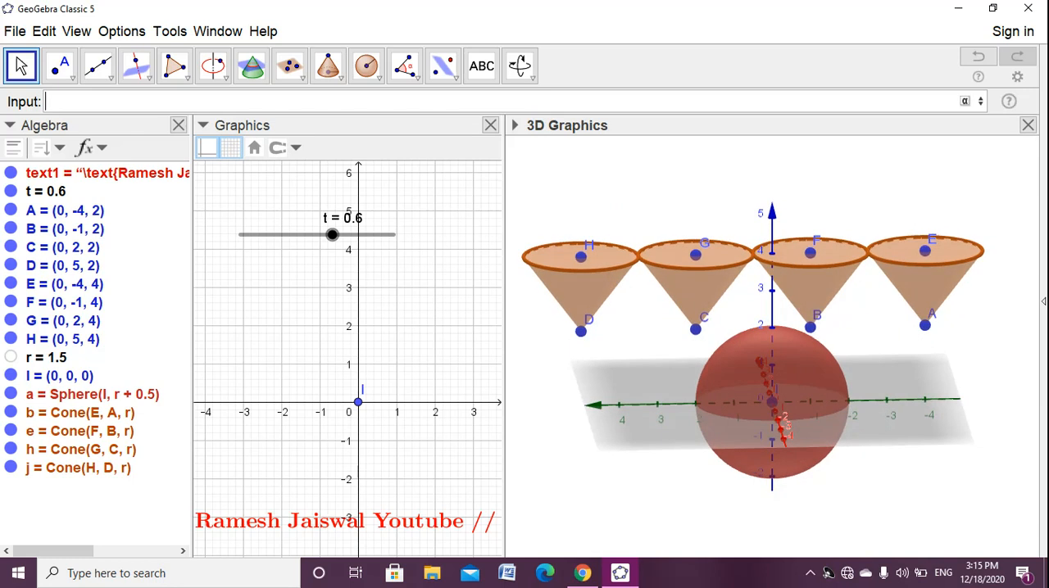
{"action": "type", "text": "m=-t"}
{"action": "key", "text": "Return"}
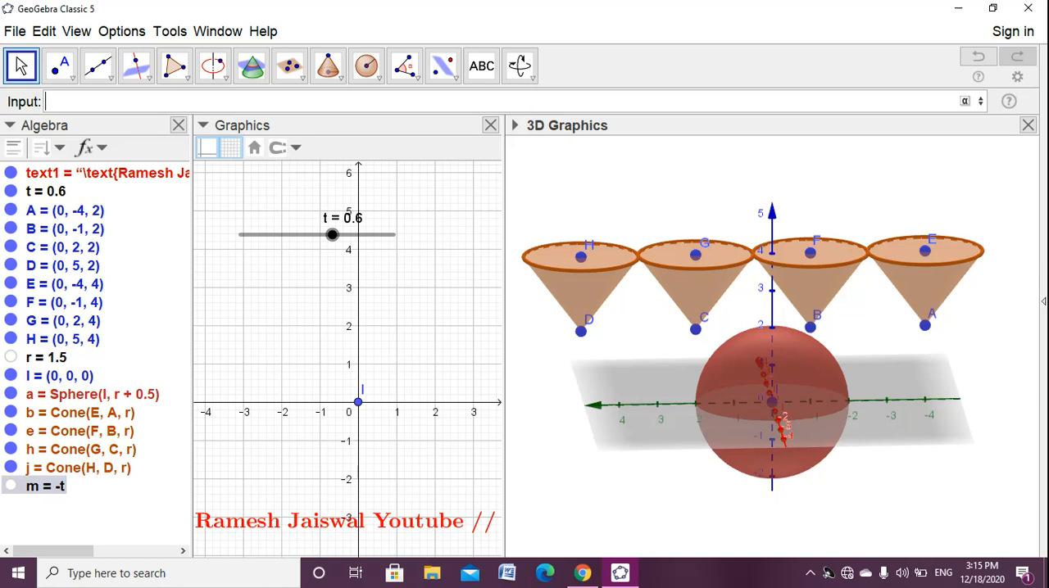
- Create a list of horizontal planes with Sequence(z=k, k, -2, 2, 0.1)
{"action": "type", "text": "seq"}
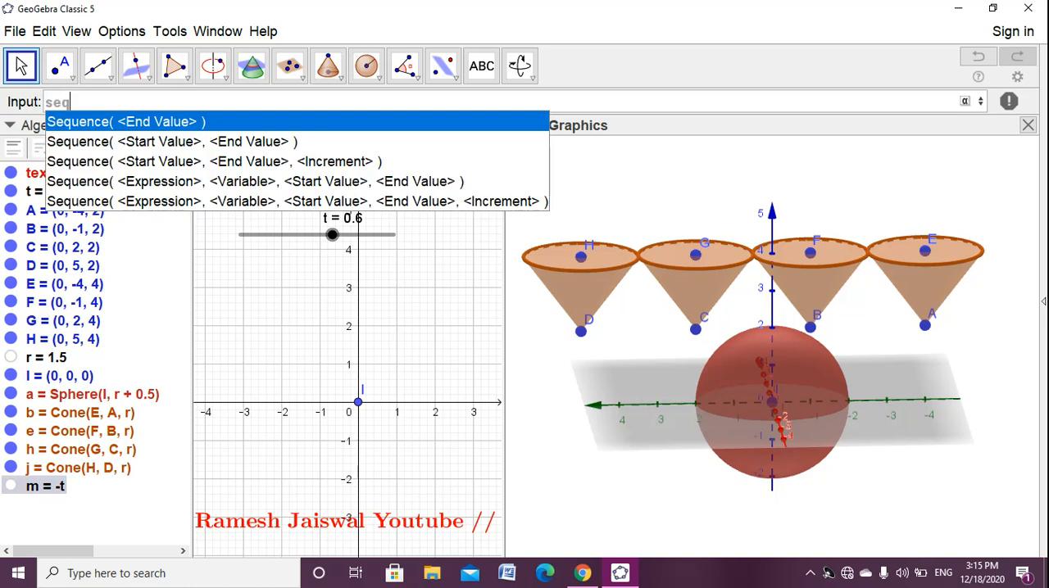
{"action": "key", "text": "Down"}
{"action": "key", "text": "Down"}
{"action": "key", "text": "Return"}
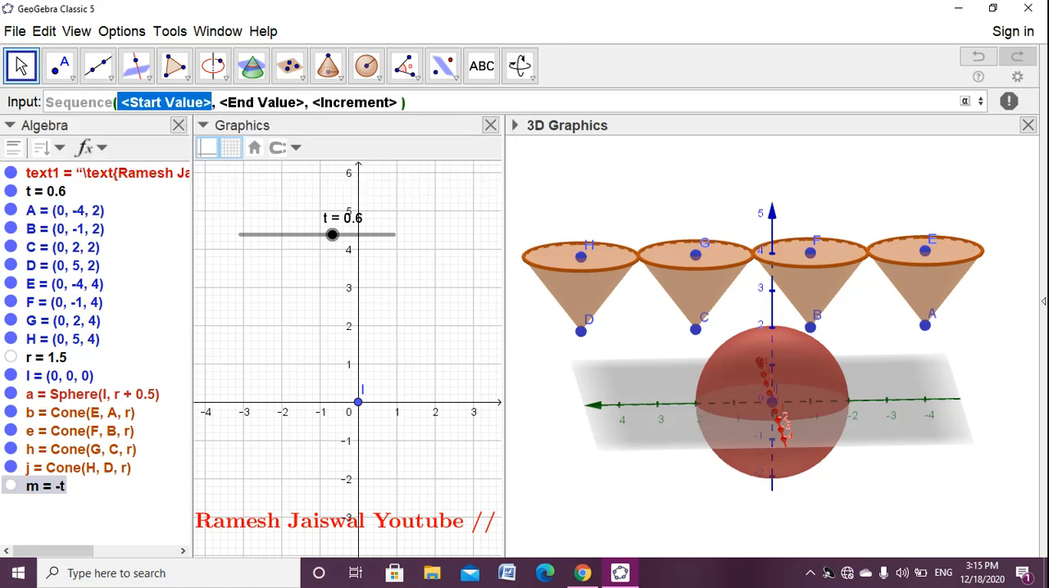
{"action": "type", "text": "z="}
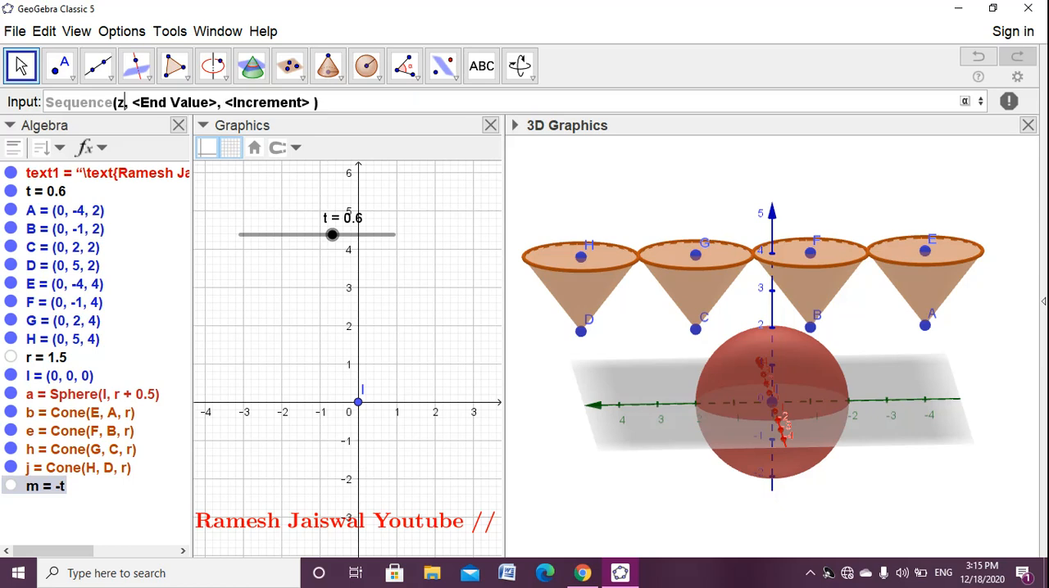
{"action": "type", "text": "k"}
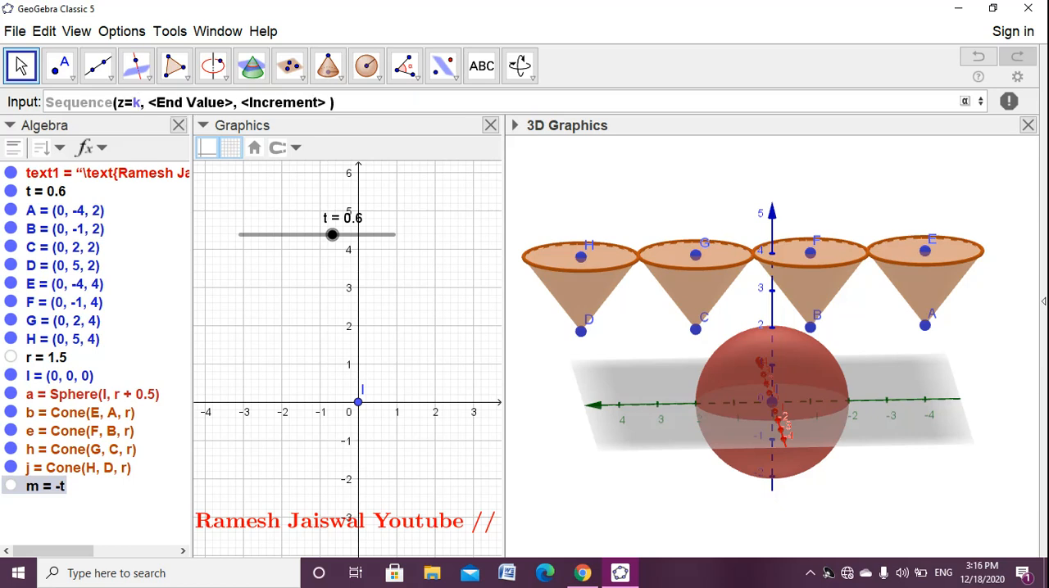
{"action": "key", "text": "Tab"}
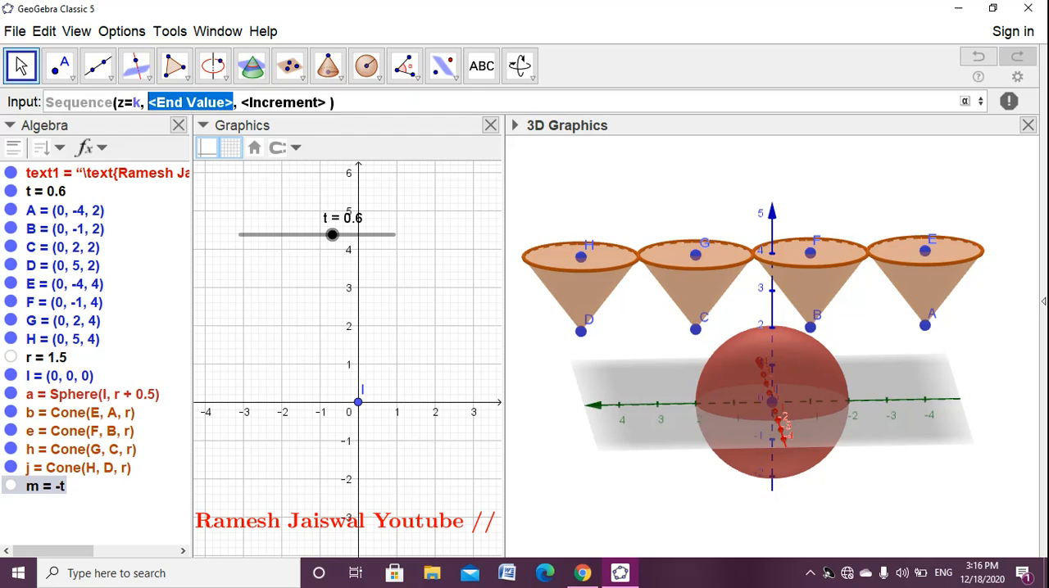
{"action": "type", "text": "k"}
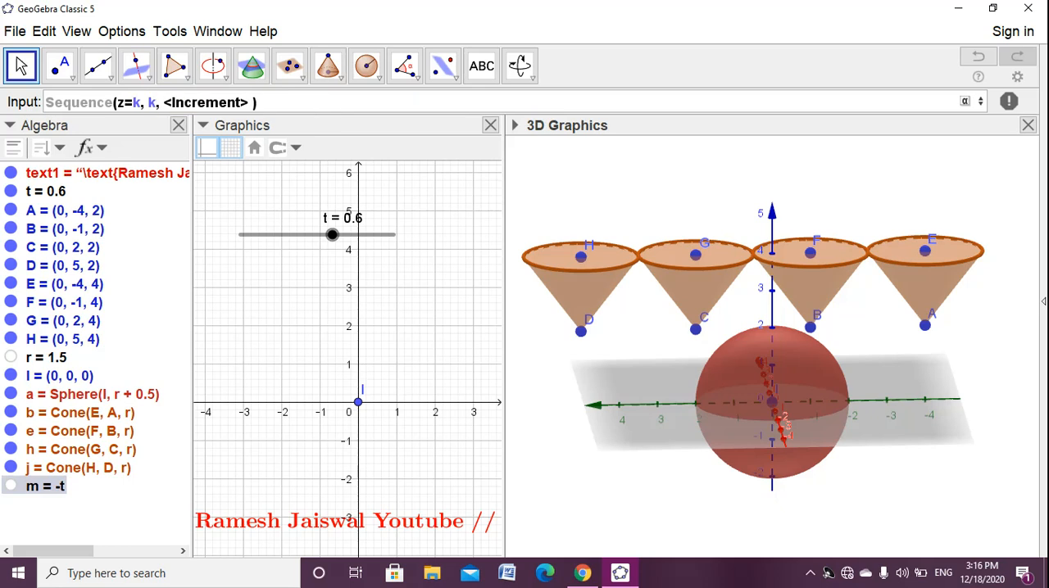
{"action": "key", "text": "Tab"}
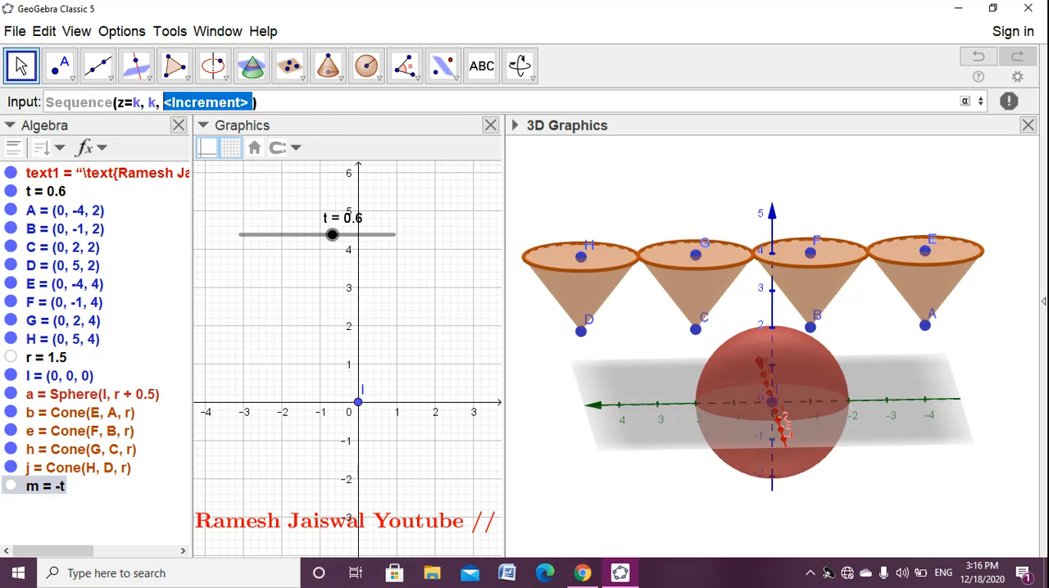
{"action": "type", "text": "-2"}
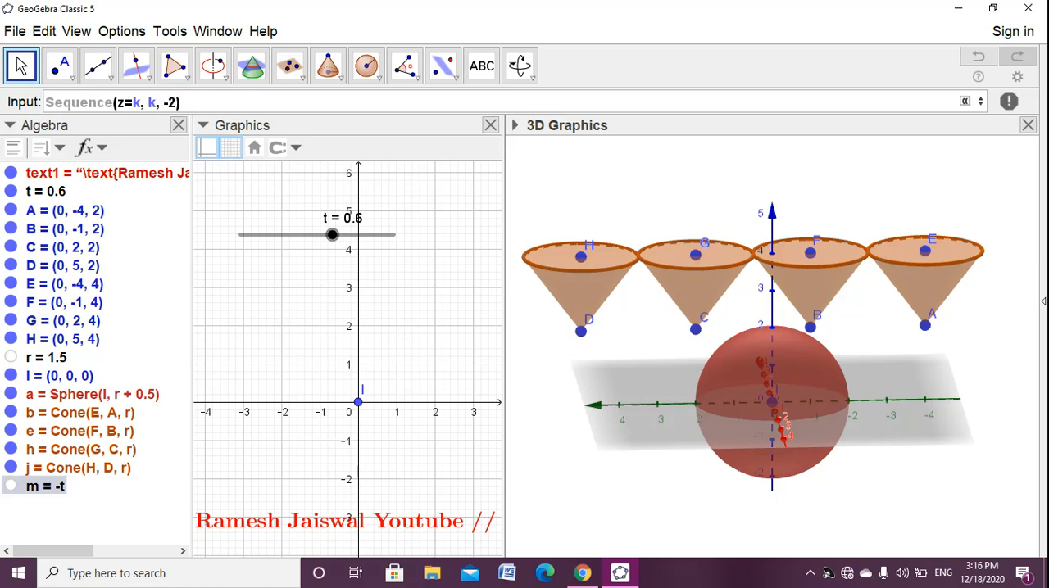
{"action": "type", "text": ",2,"}
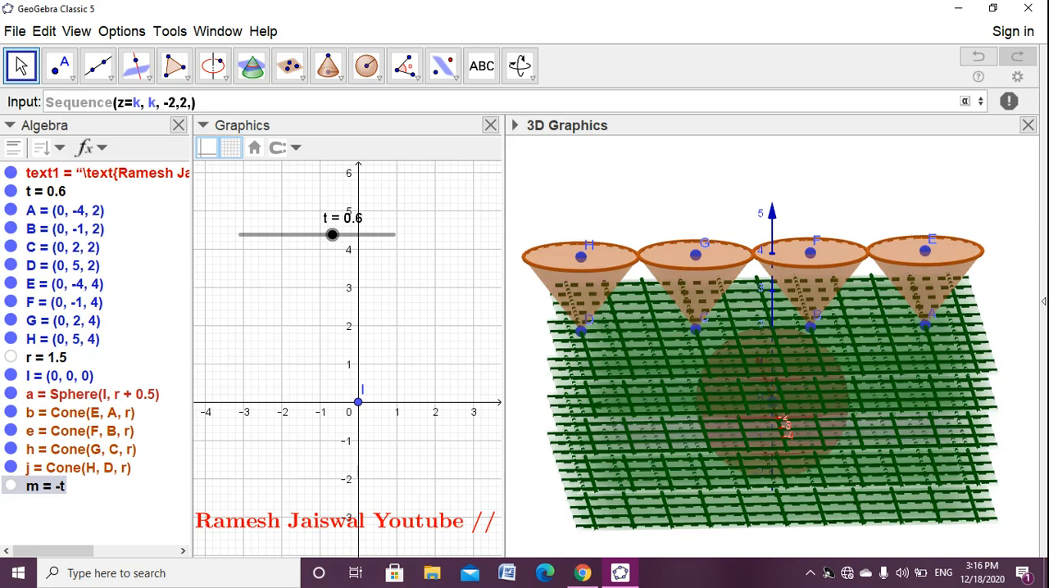
{"action": "type", "text": "0.1"}
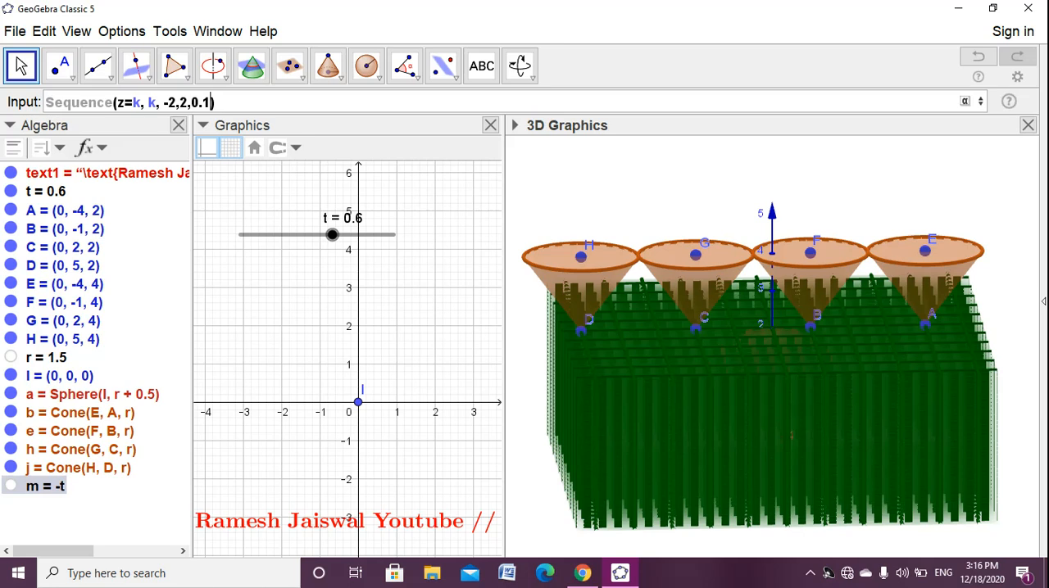
{"action": "key", "text": "Return"}
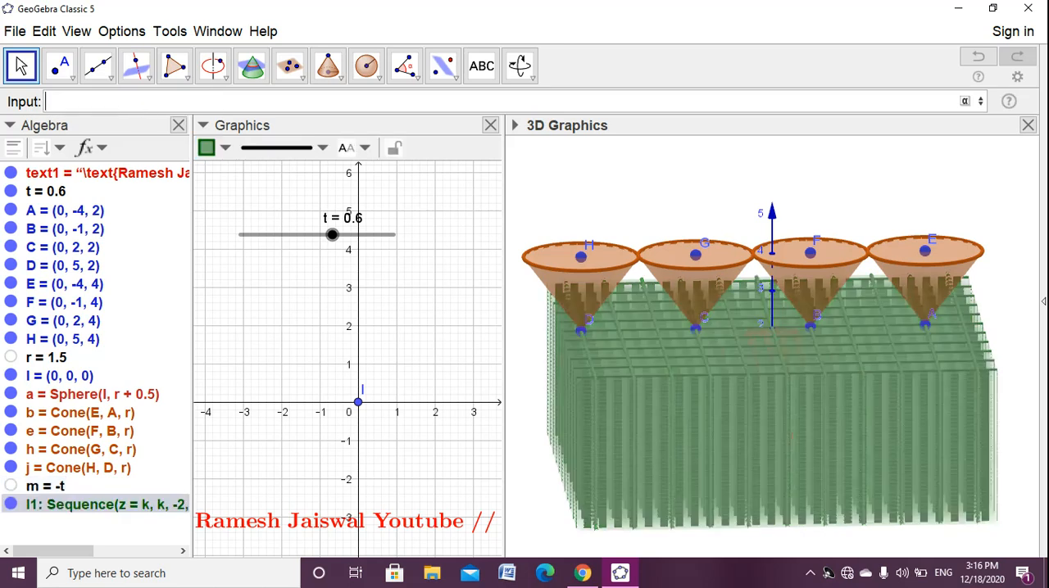
{"action": "left_click", "coordinate": [417, 319]}
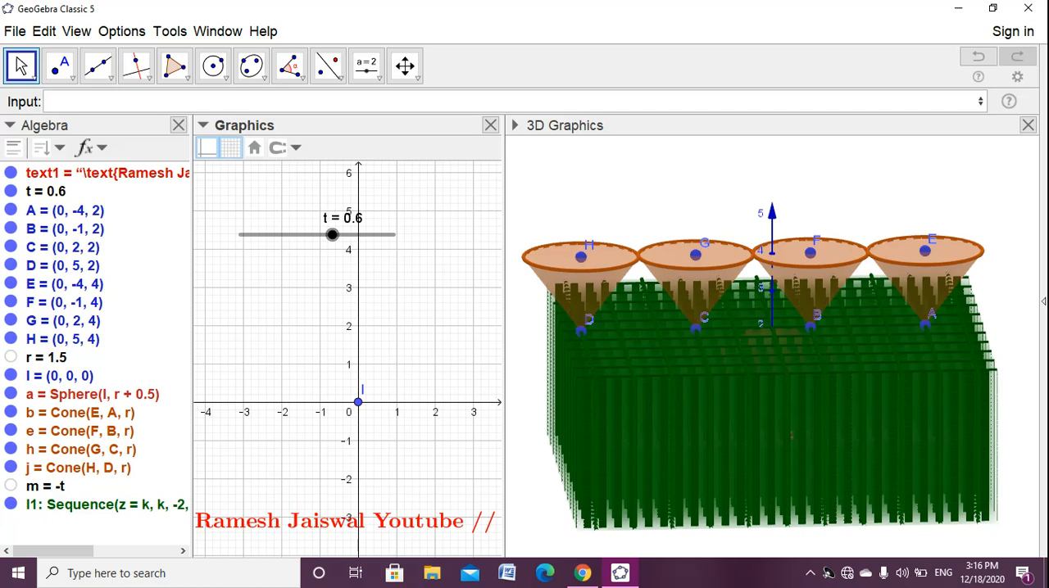
- Hide the list of horizontal planes and rename it L
{"action": "left_click_drag", "start_coordinate": [786, 353], "coordinate": [691, 379]}
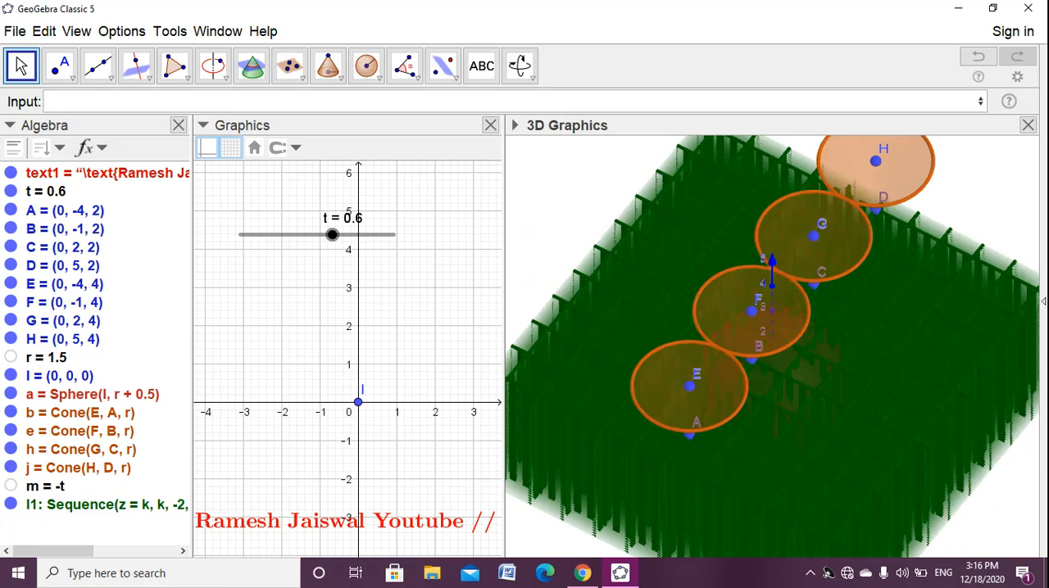
{"action": "left_click", "coordinate": [11, 504]}
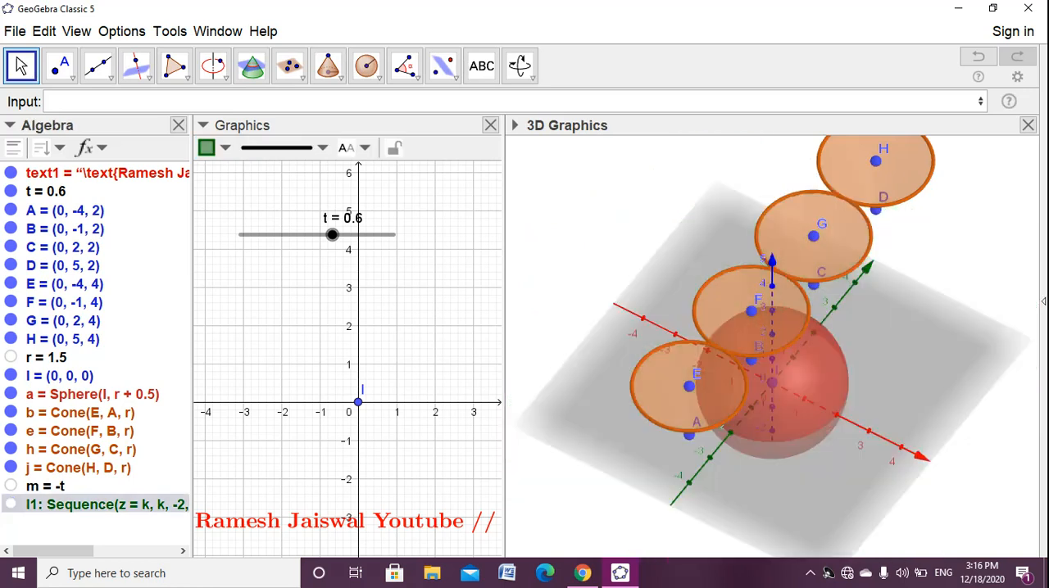
{"action": "left_click_drag", "start_coordinate": [787, 393], "coordinate": [741, 355]}
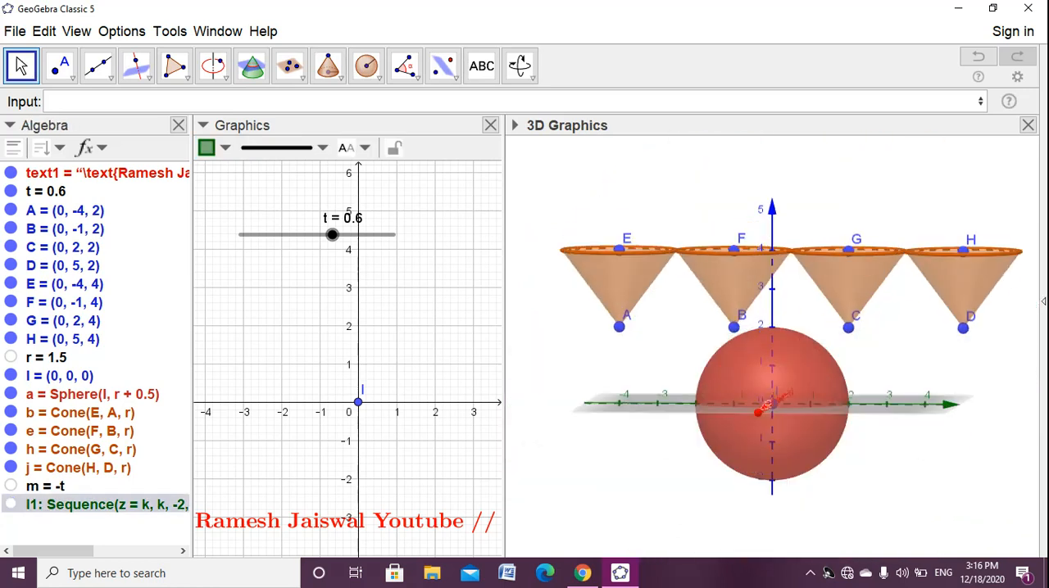
{"action": "right_click", "coordinate": [136, 503]}
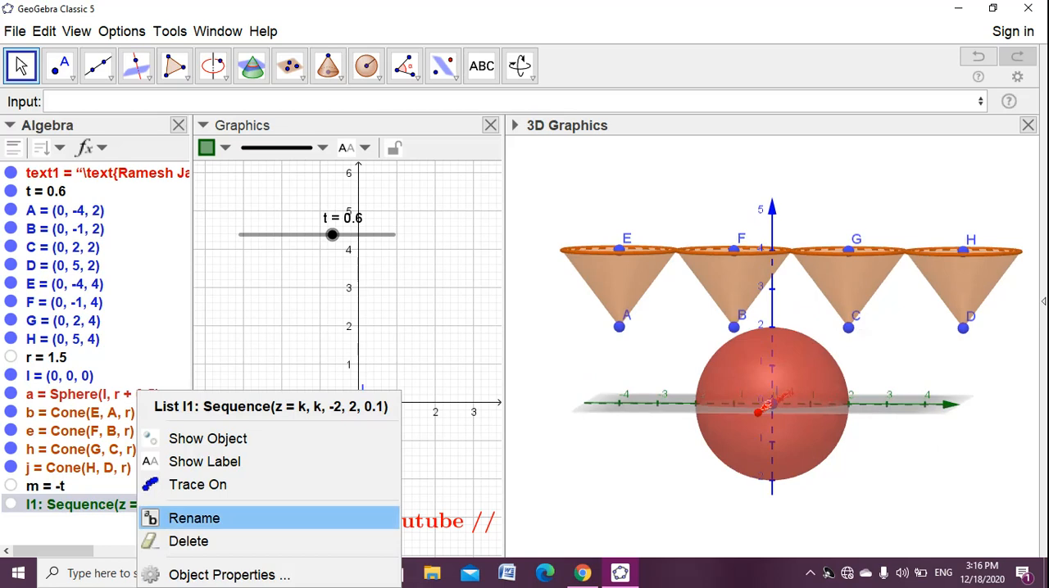
{"action": "left_click", "coordinate": [205, 515]}
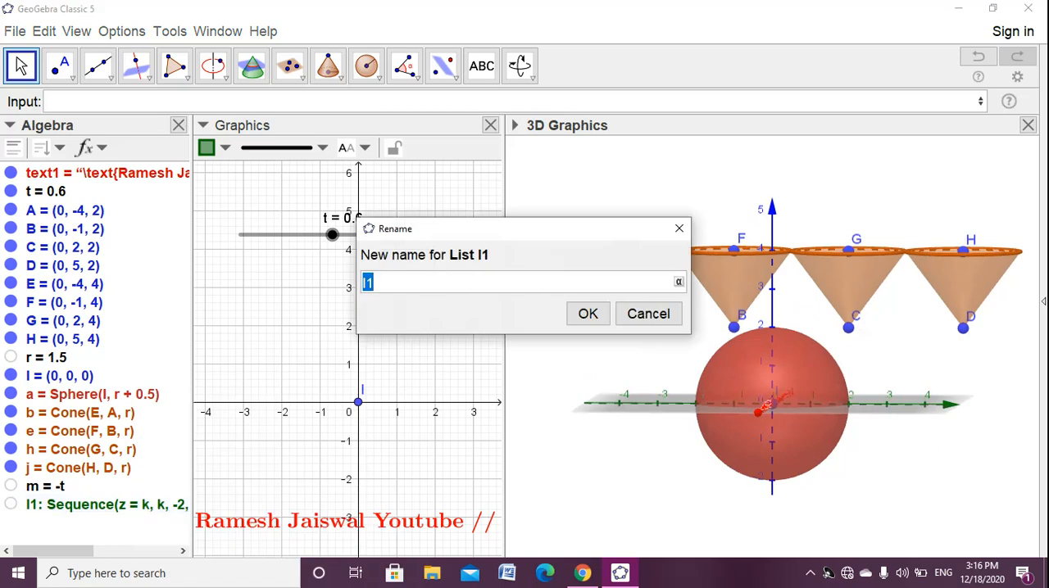
{"action": "type", "text": "L"}
{"action": "key", "text": "Return"}
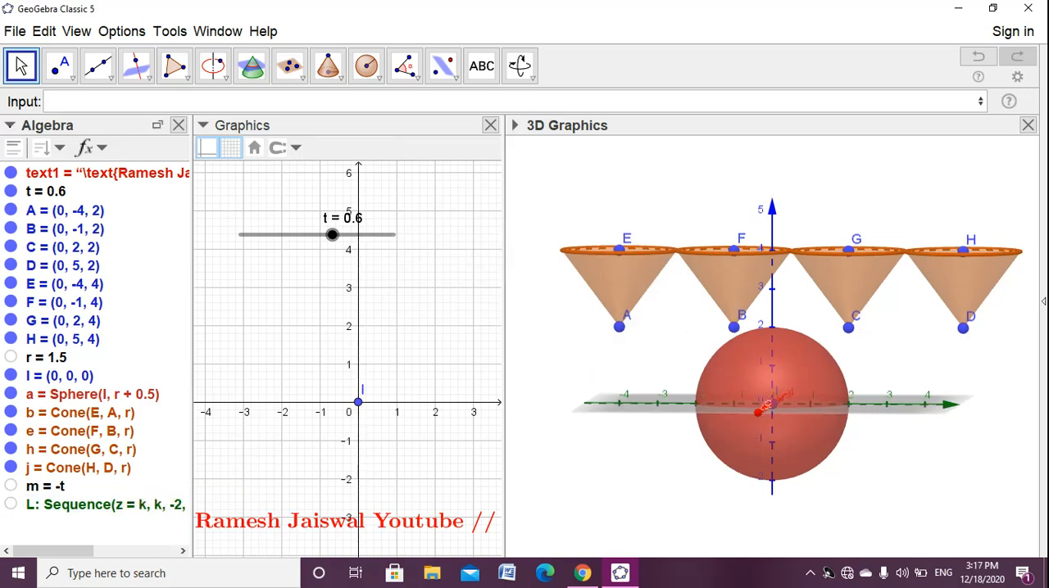
- Define the plane n: z = 2m + 4 and move slider t to 0
{"action": "left_click", "coordinate": [148, 101]}
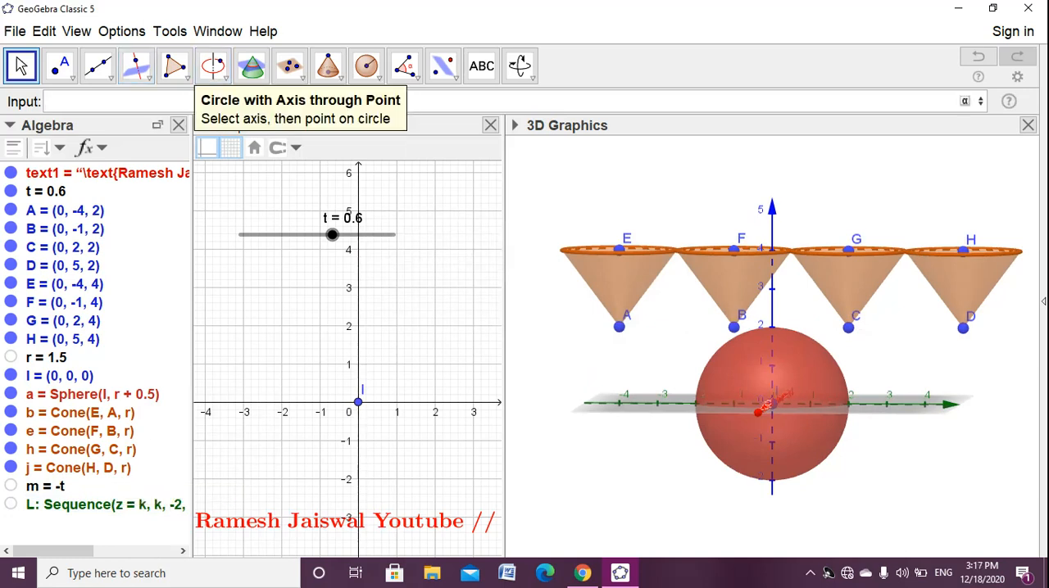
{"action": "type", "text": "n:"}
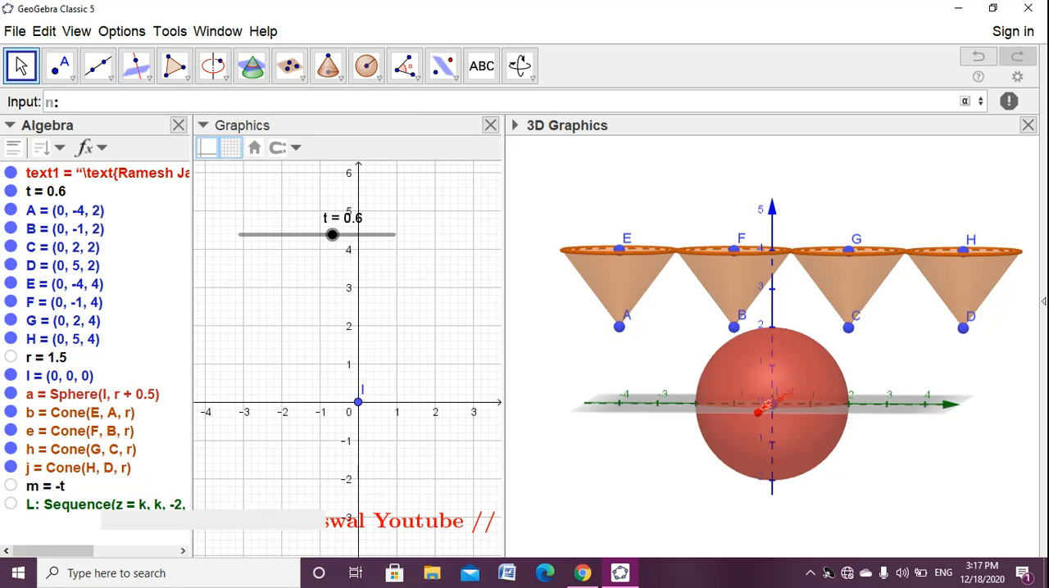
{"action": "type", "text": "z"}
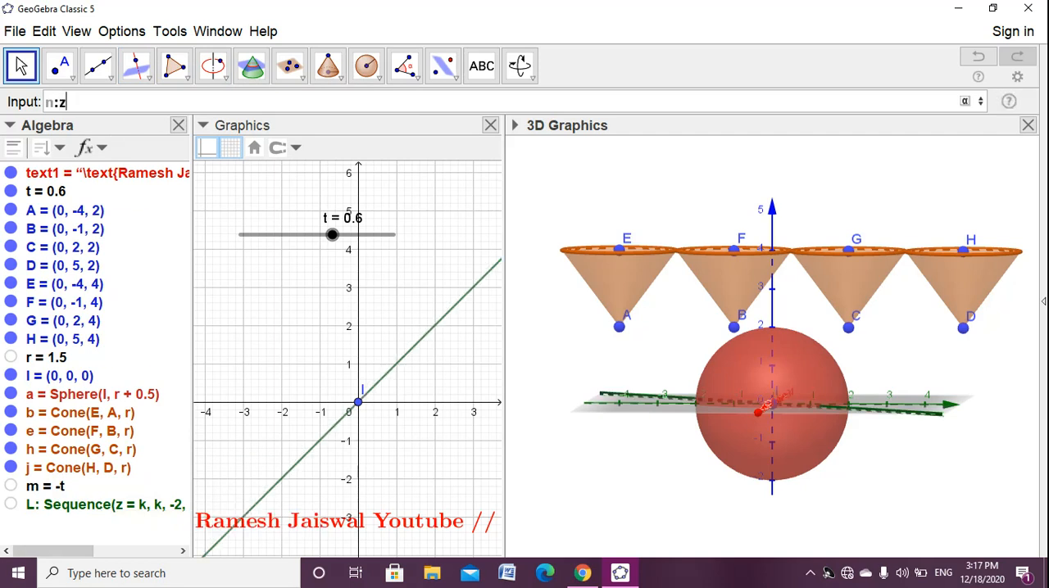
{"action": "type", "text": "=2"}
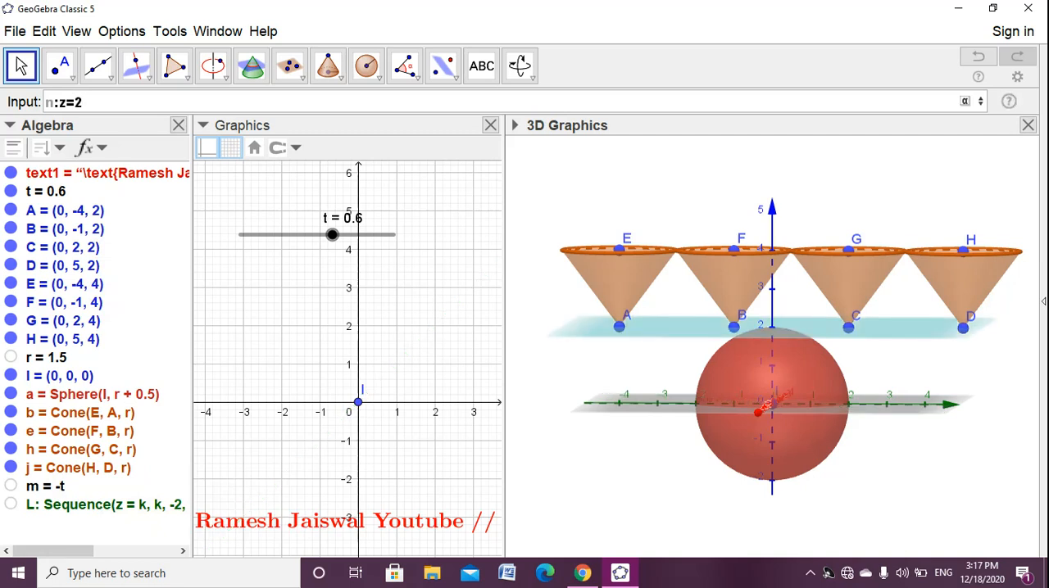
{"action": "type", "text": "m"}
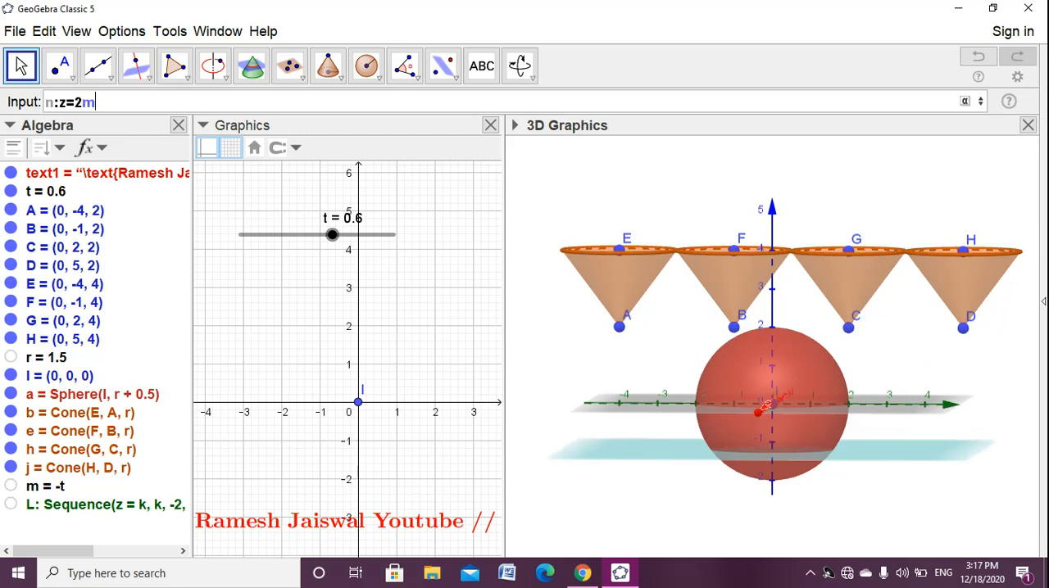
{"action": "type", "text": "+4"}
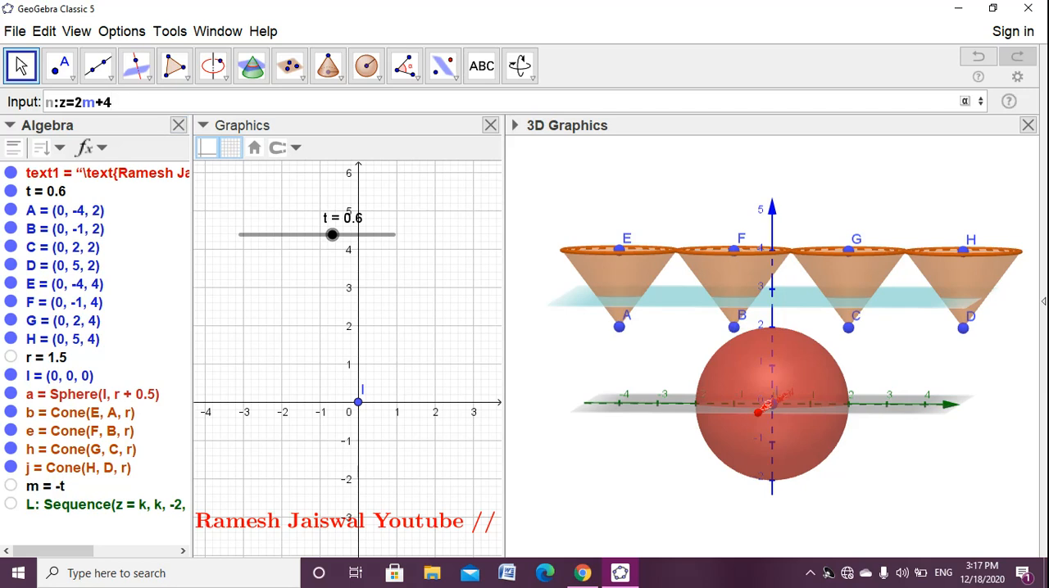
{"action": "key", "text": "Return"}
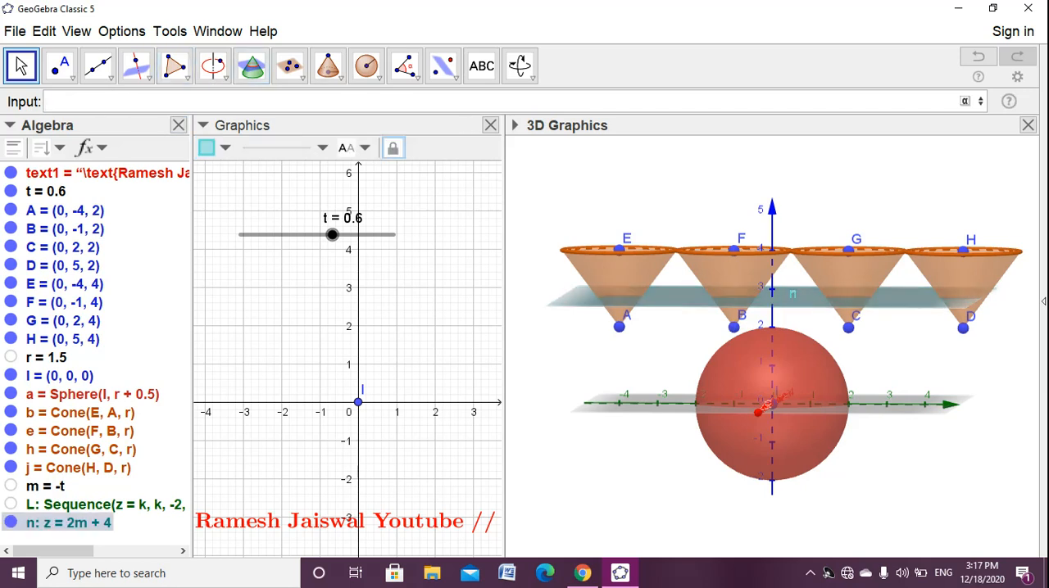
{"action": "left_click_drag", "start_coordinate": [332, 235], "coordinate": [240, 234]}
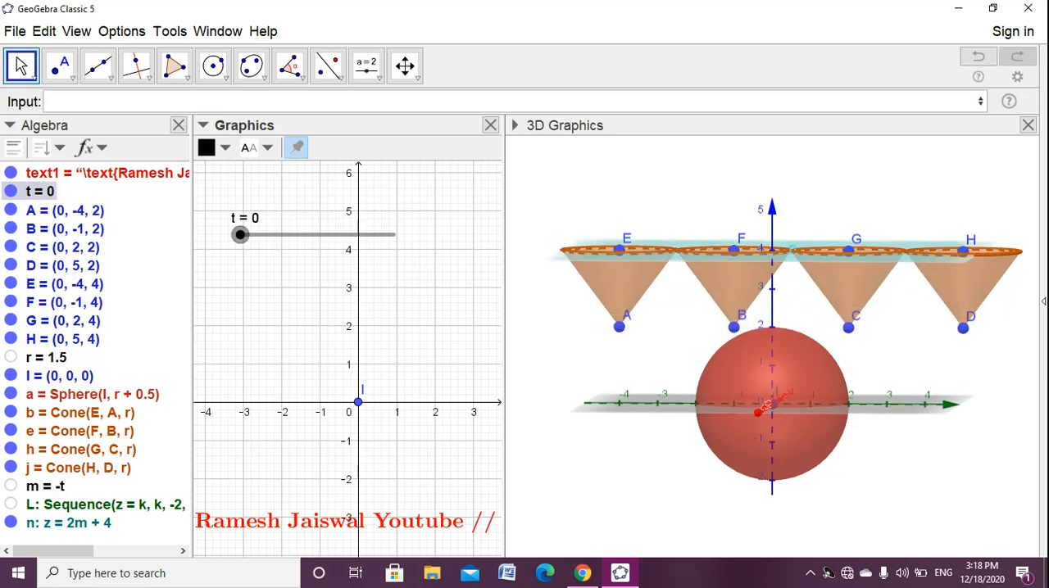
{"action": "key", "text": "Escape"}
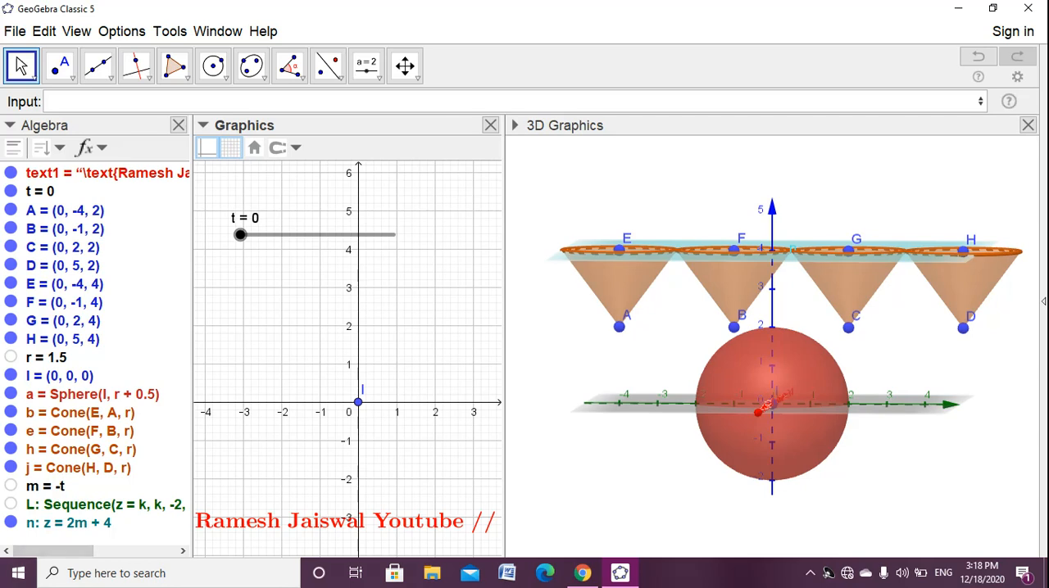
- Display the auxiliary objects in the algebra list and toggle the parts of the cone from E to A to identify its lateral surface
{"action": "left_click", "coordinate": [12, 147]}
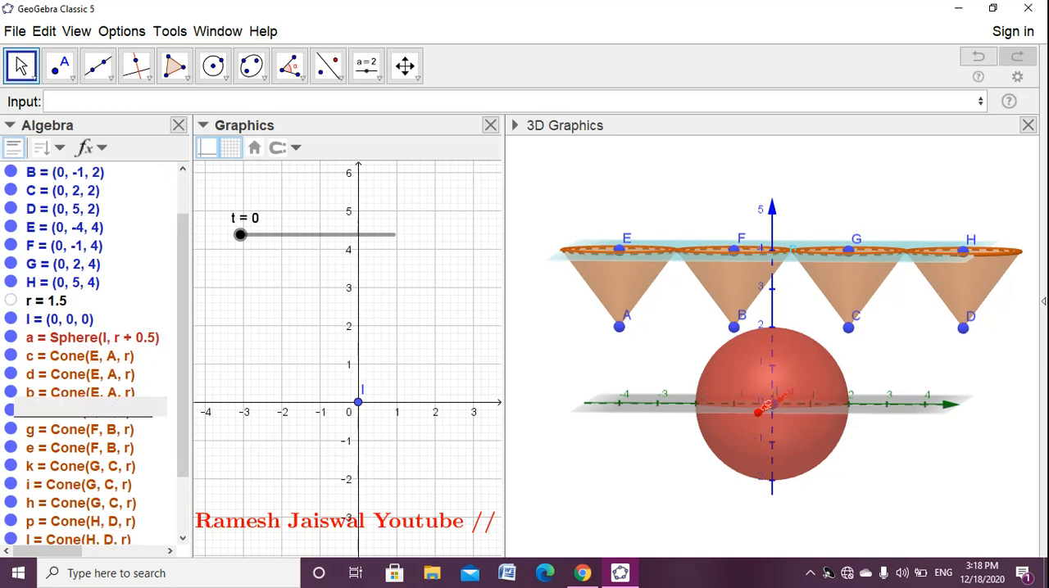
{"action": "left_click", "coordinate": [29, 377]}
{"action": "left_click", "coordinate": [10, 373]}
{"action": "left_click", "coordinate": [11, 374]}
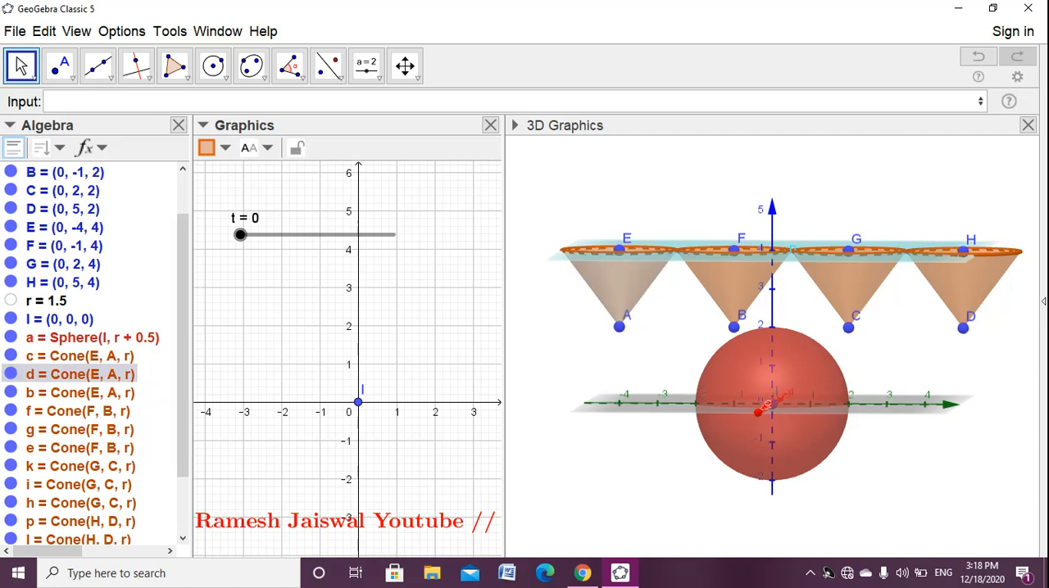
{"action": "left_click", "coordinate": [11, 374]}
{"action": "left_click", "coordinate": [11, 373]}
{"action": "left_click", "coordinate": [11, 355]}
{"action": "left_click", "coordinate": [10, 356]}
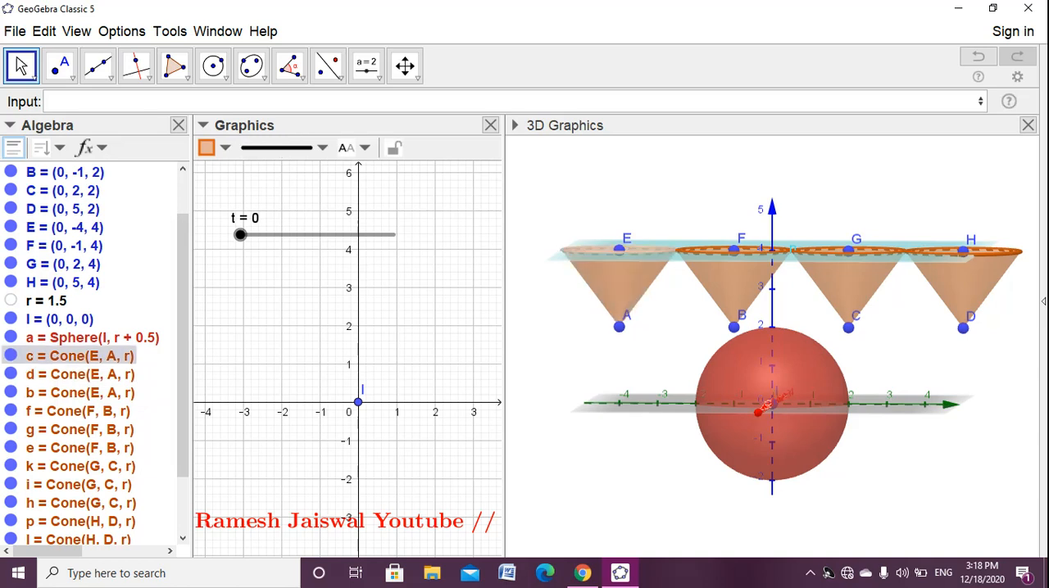
{"action": "left_click", "coordinate": [10, 337]}
{"action": "left_click", "coordinate": [11, 337]}
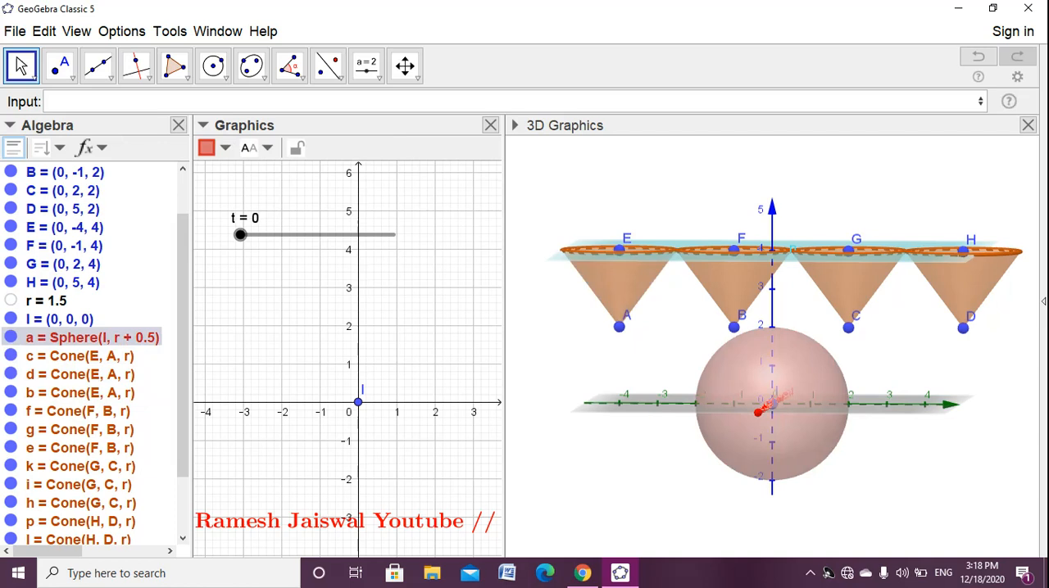
{"action": "left_click", "coordinate": [11, 355]}
{"action": "left_click", "coordinate": [10, 356]}
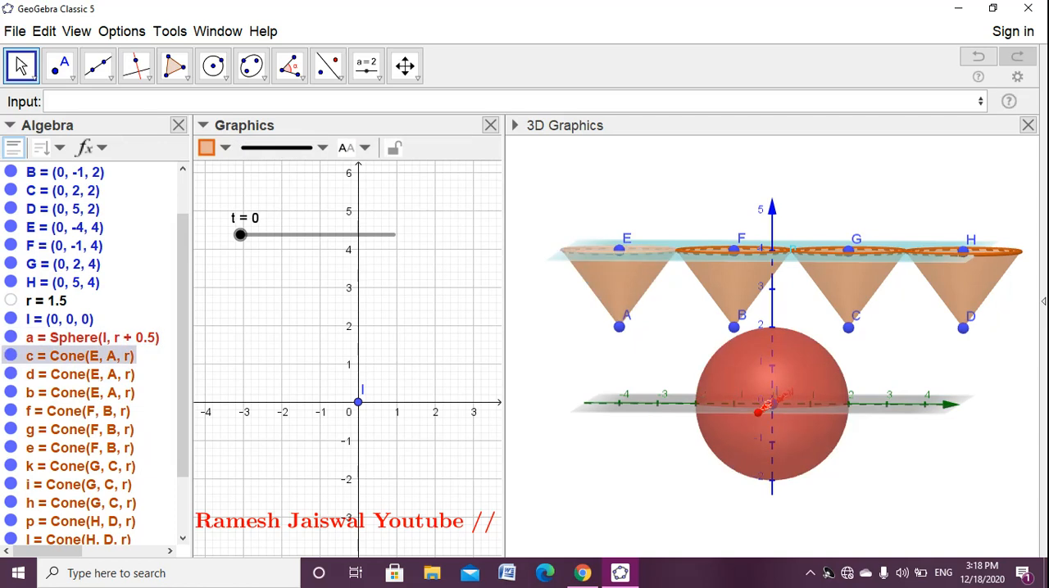
{"action": "left_click", "coordinate": [10, 373]}
{"action": "left_click", "coordinate": [11, 373]}
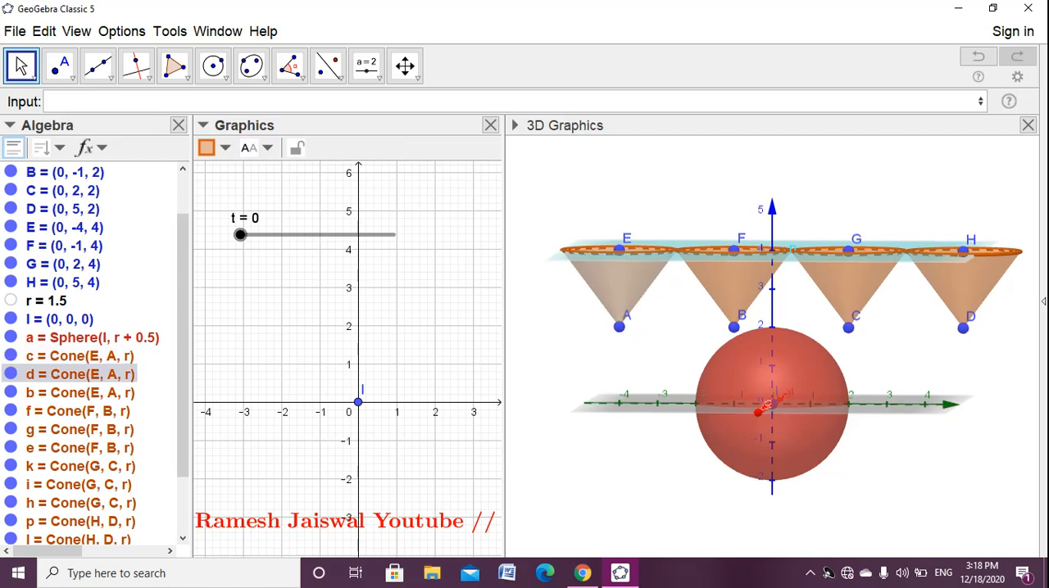
- Create the section of lateral surface d by plane n with IntersectPath(n, d), and set slider t to 0.3
{"action": "left_click", "coordinate": [123, 102]}
{"action": "type", "text": "Inte"}
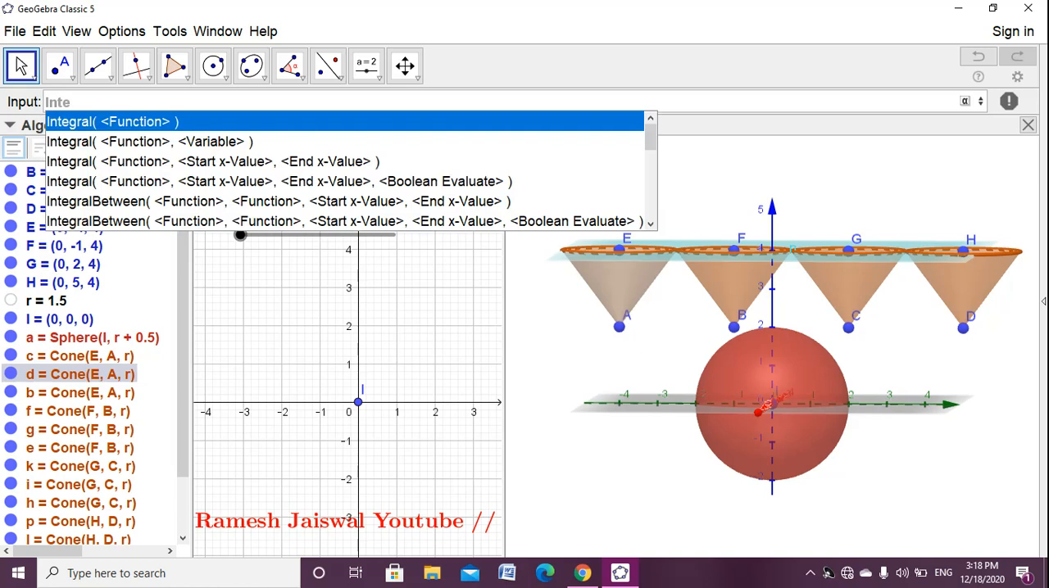
{"action": "type", "text": "rse"}
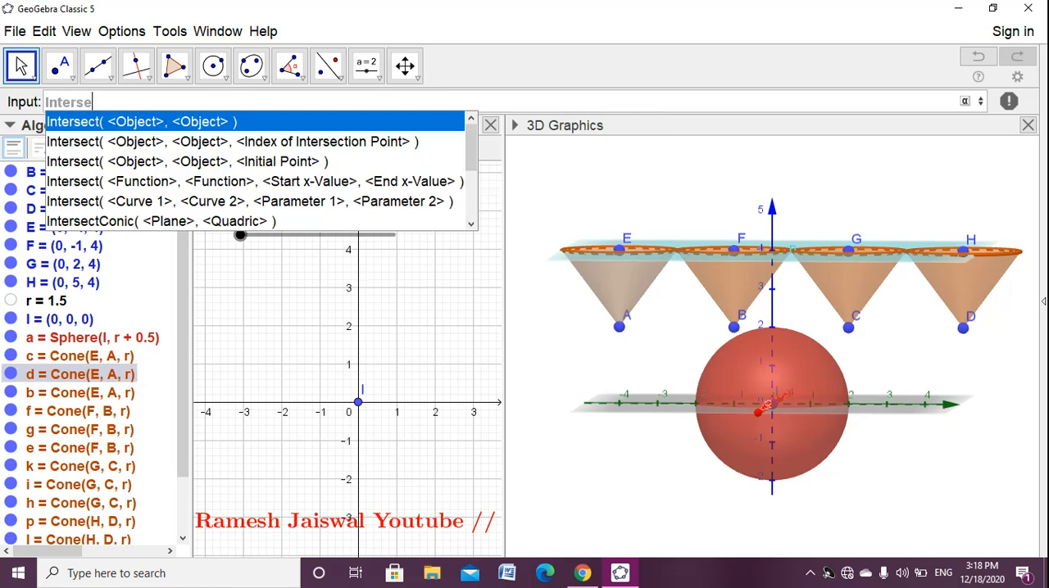
{"action": "type", "text": "cet"}
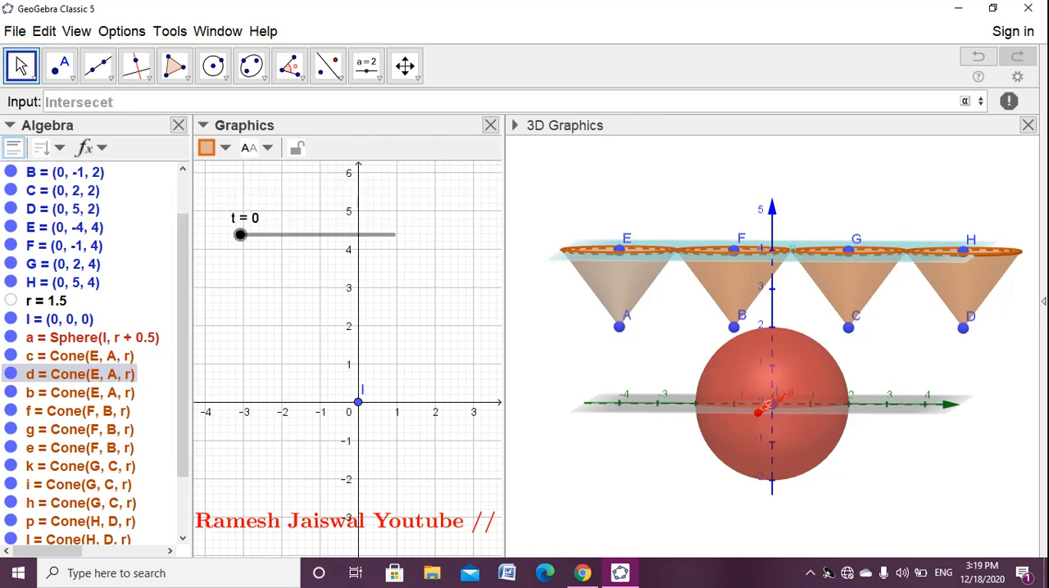
{"action": "key", "text": "BackSpace"}
{"action": "key", "text": "BackSpace"}
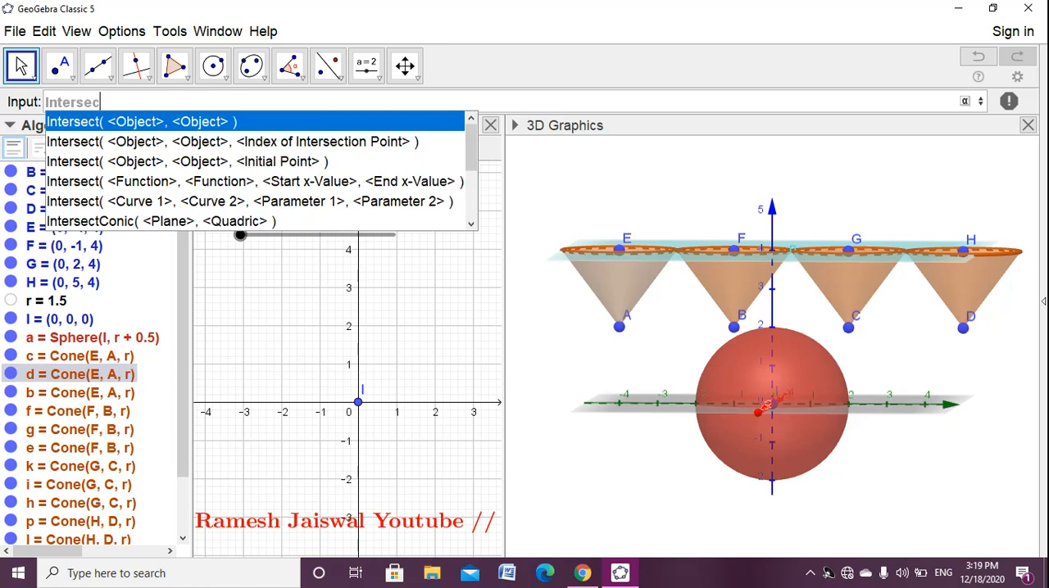
{"action": "type", "text": "tp"}
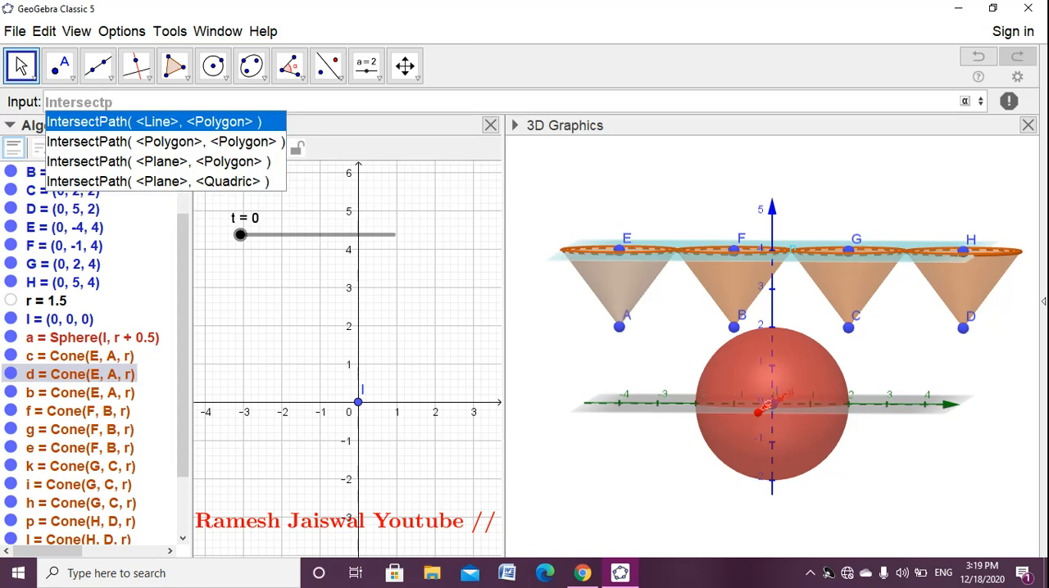
{"action": "key", "text": "Return"}
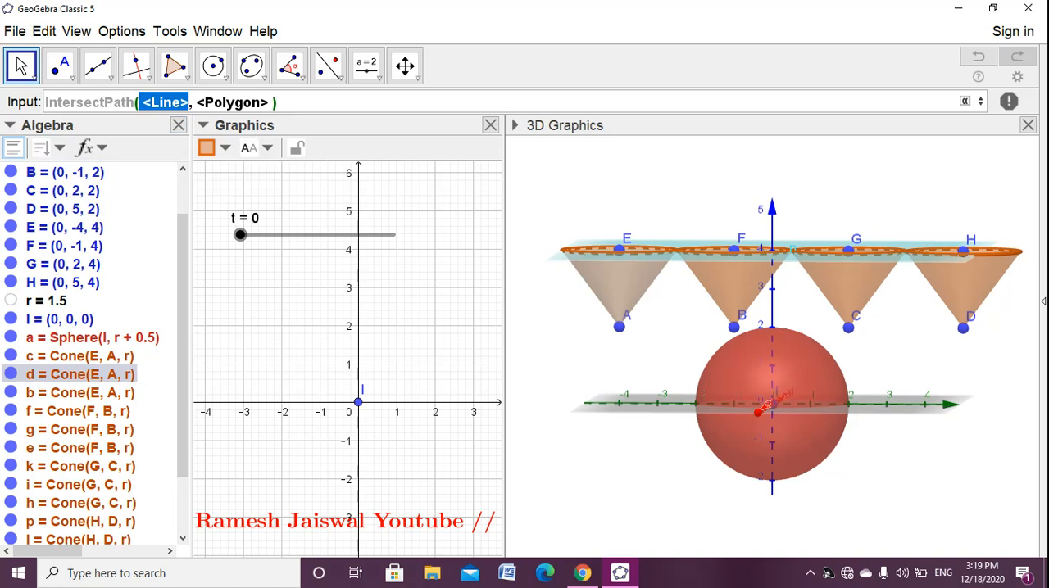
{"action": "scroll", "coordinate": [70, 344], "scroll_direction": "down", "scroll_amount": 2}
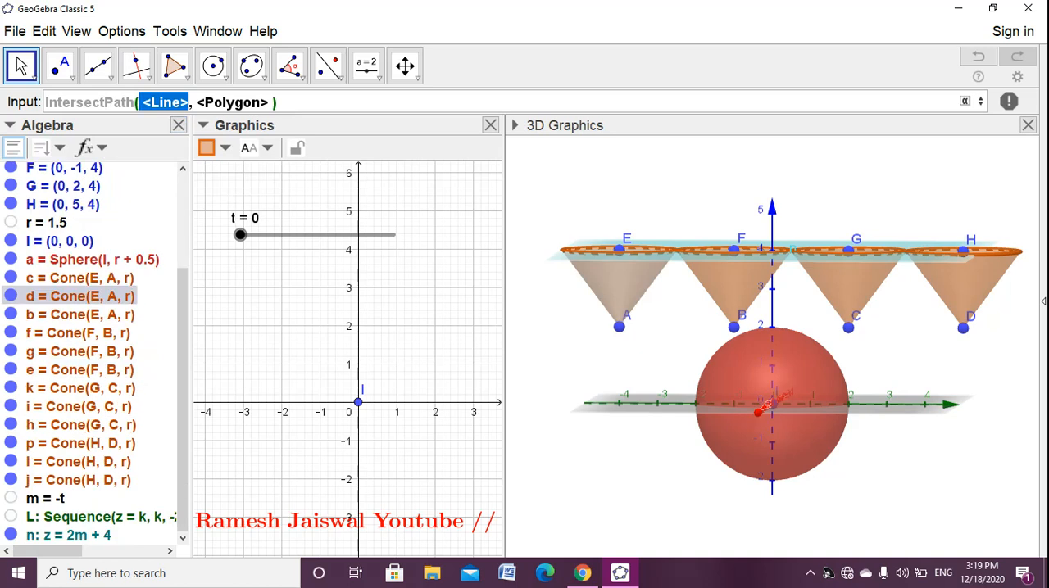
{"action": "type", "text": "n"}
{"action": "key", "text": "Tab"}
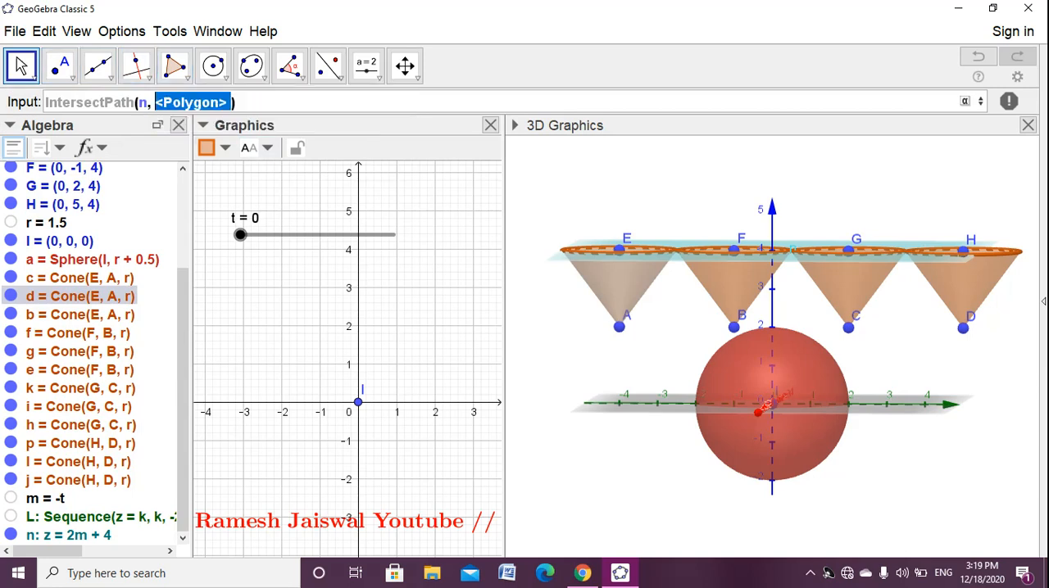
{"action": "type", "text": "d"}
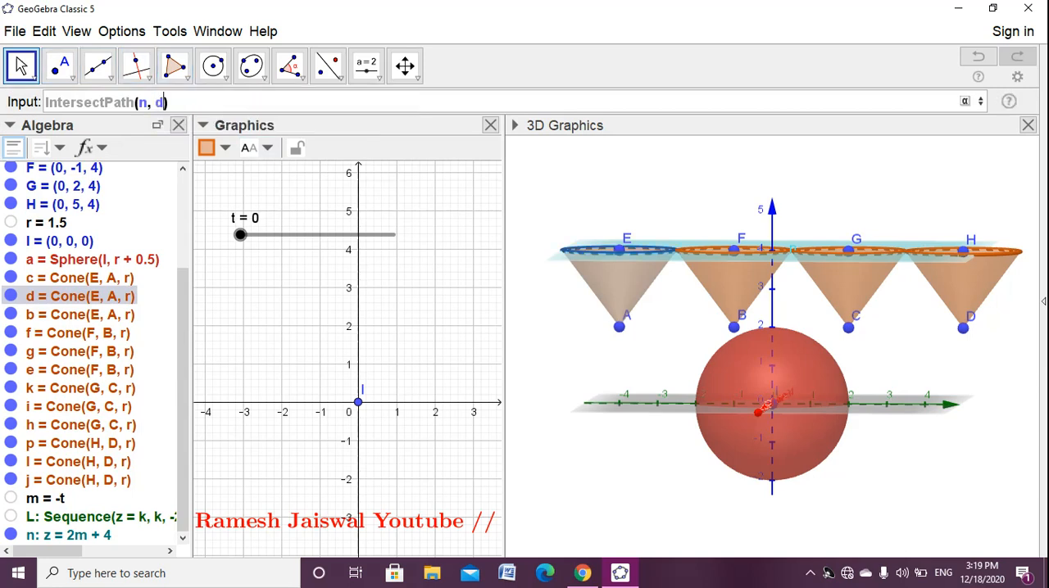
{"action": "key", "text": "Return"}
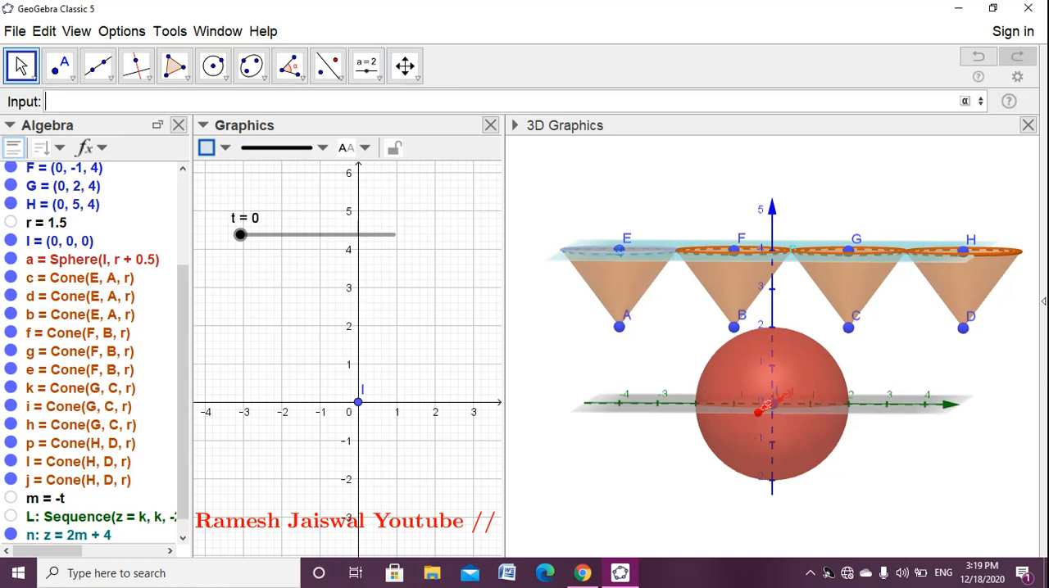
{"action": "left_click_drag", "start_coordinate": [240, 235], "coordinate": [286, 235]}
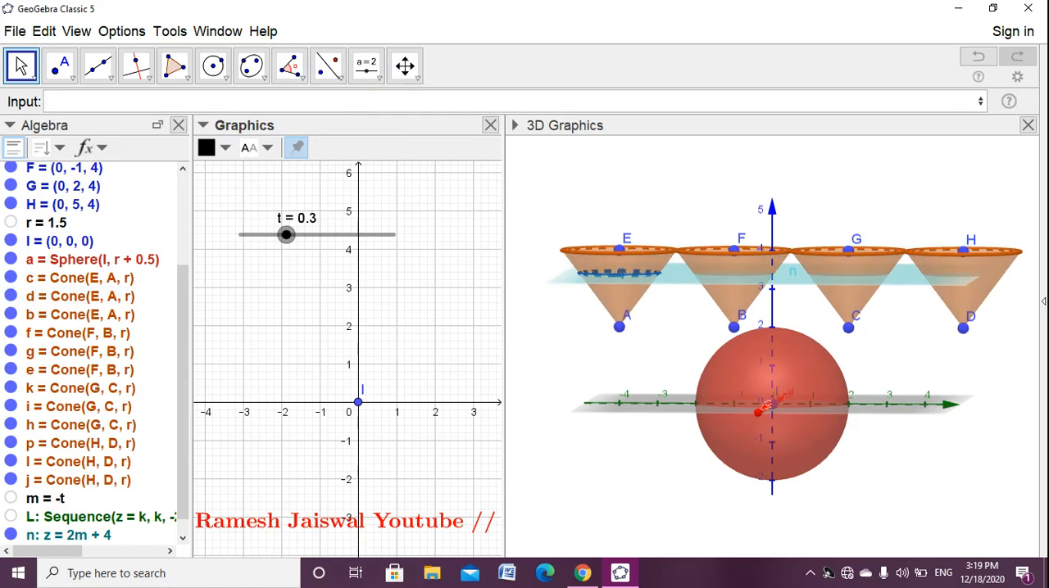
- Toggle the parts of the cone from F to B on and off to identify its lateral surface
{"action": "left_click", "coordinate": [11, 332]}
{"action": "left_click", "coordinate": [11, 332]}
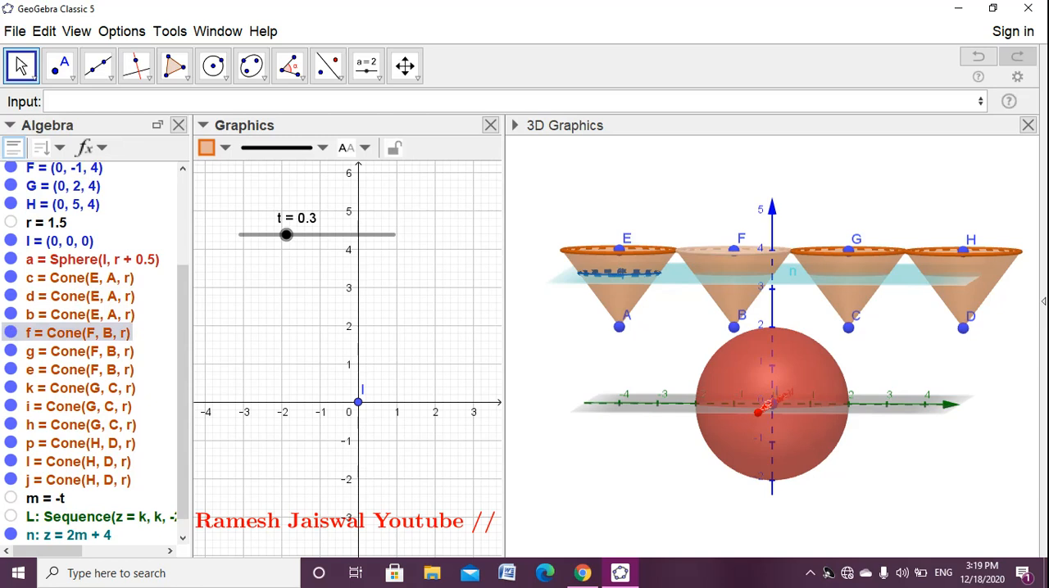
{"action": "left_click", "coordinate": [11, 315]}
{"action": "left_click", "coordinate": [10, 315]}
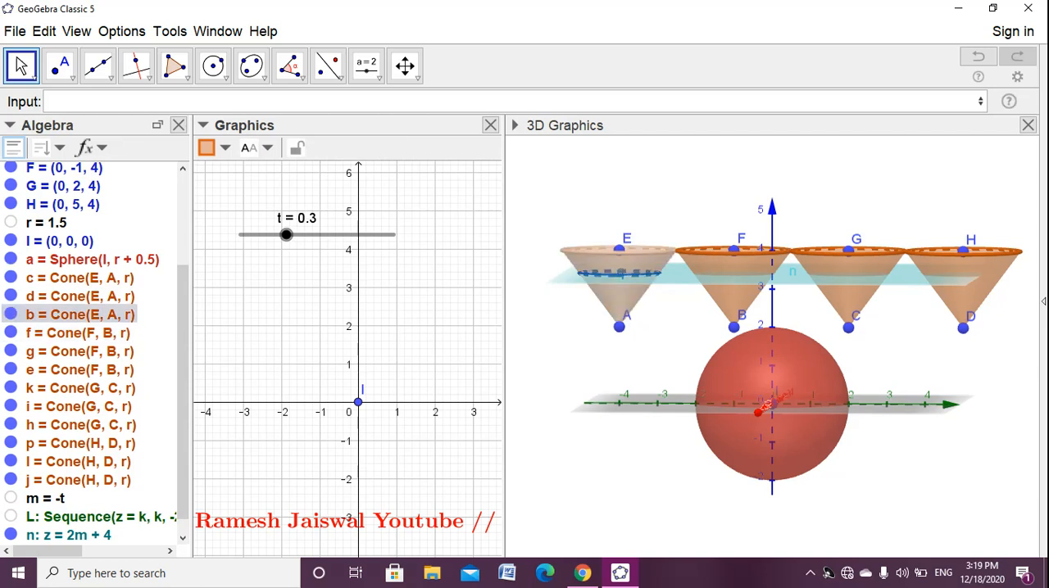
{"action": "left_click", "coordinate": [11, 333]}
{"action": "left_click", "coordinate": [10, 332]}
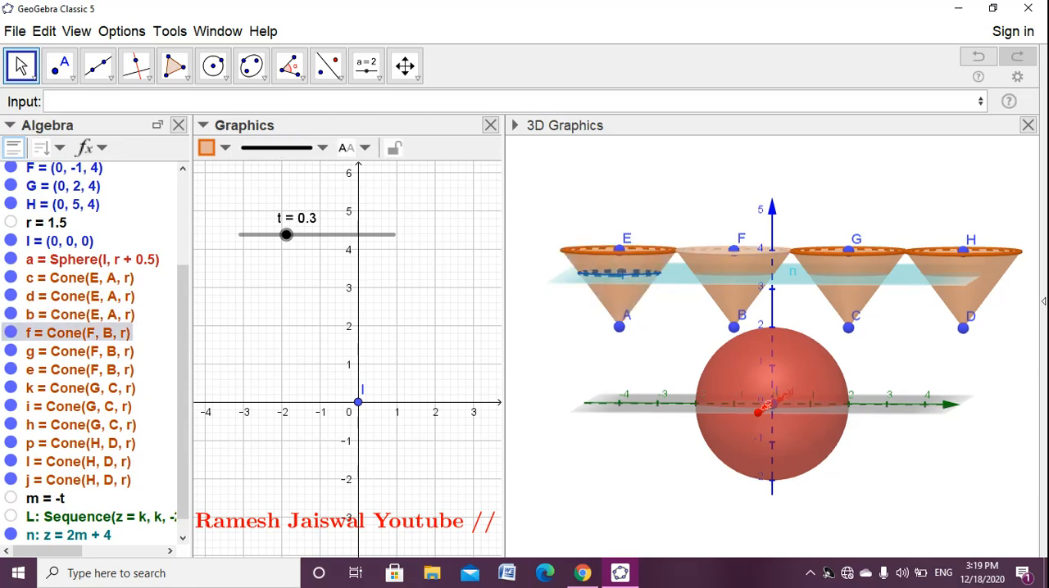
{"action": "left_click", "coordinate": [10, 351]}
{"action": "left_click", "coordinate": [10, 351]}
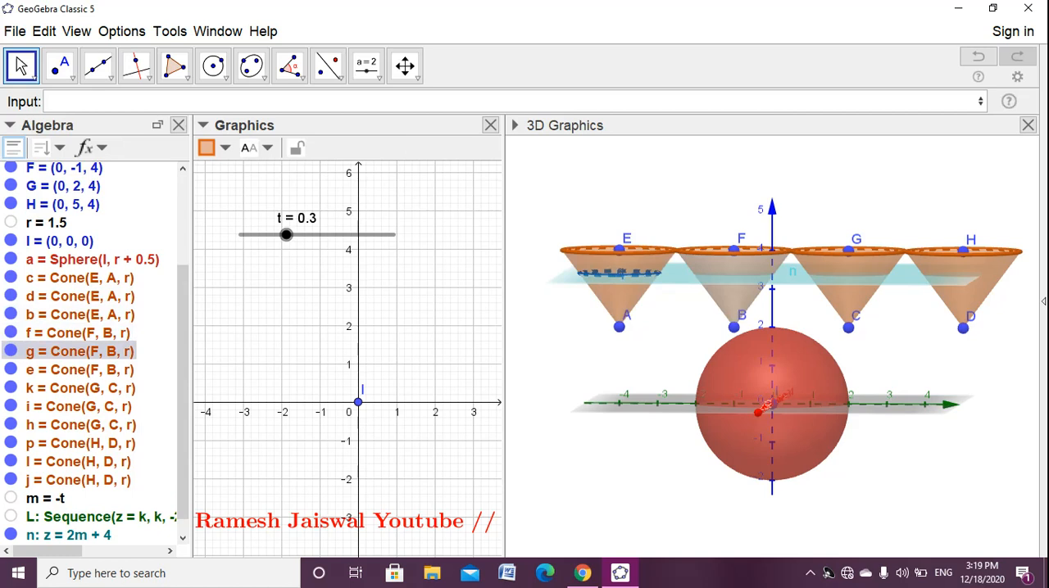
- Create the section of lateral surface g by plane n with IntersectPath(n, g)
{"action": "left_click", "coordinate": [51, 101]}
{"action": "type", "text": "in"}
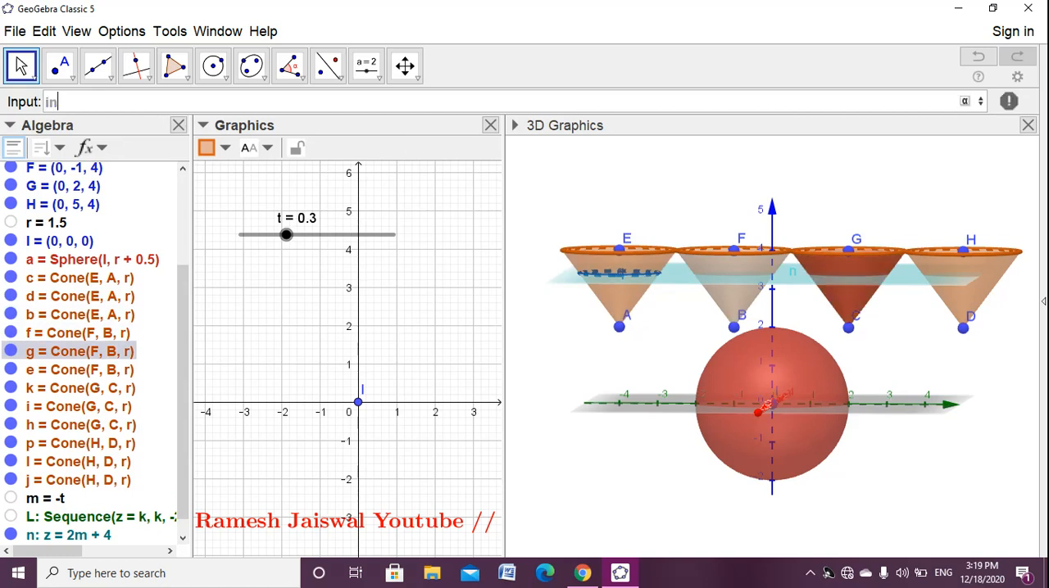
{"action": "type", "text": "ters"}
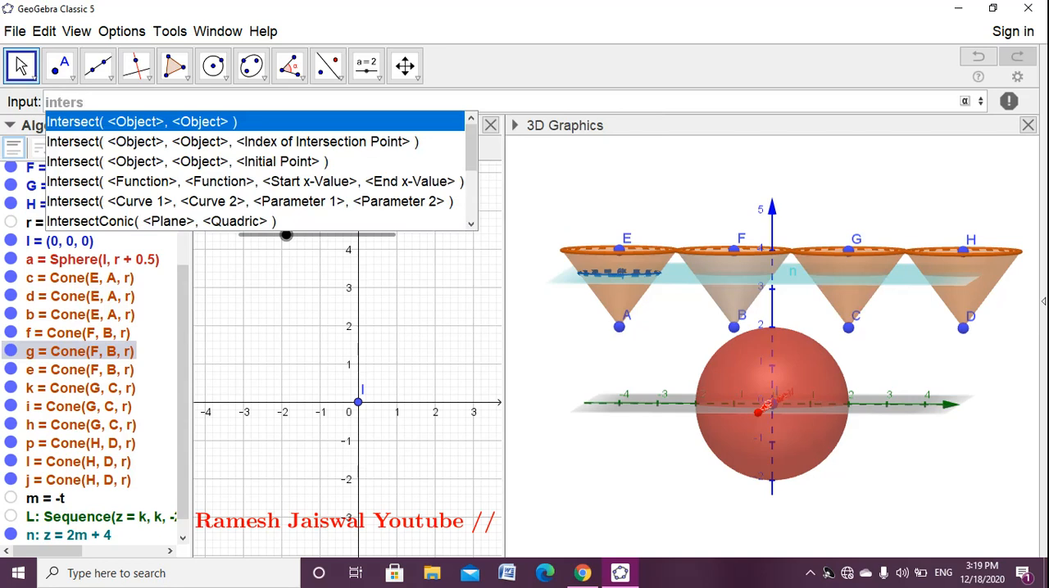
{"action": "type", "text": "ectp"}
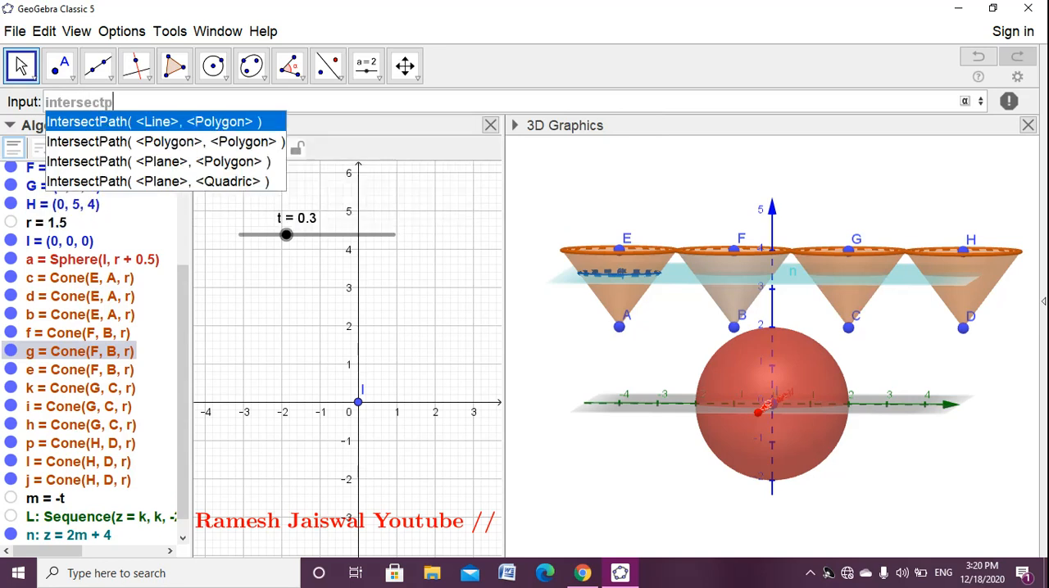
{"action": "key", "text": "Return"}
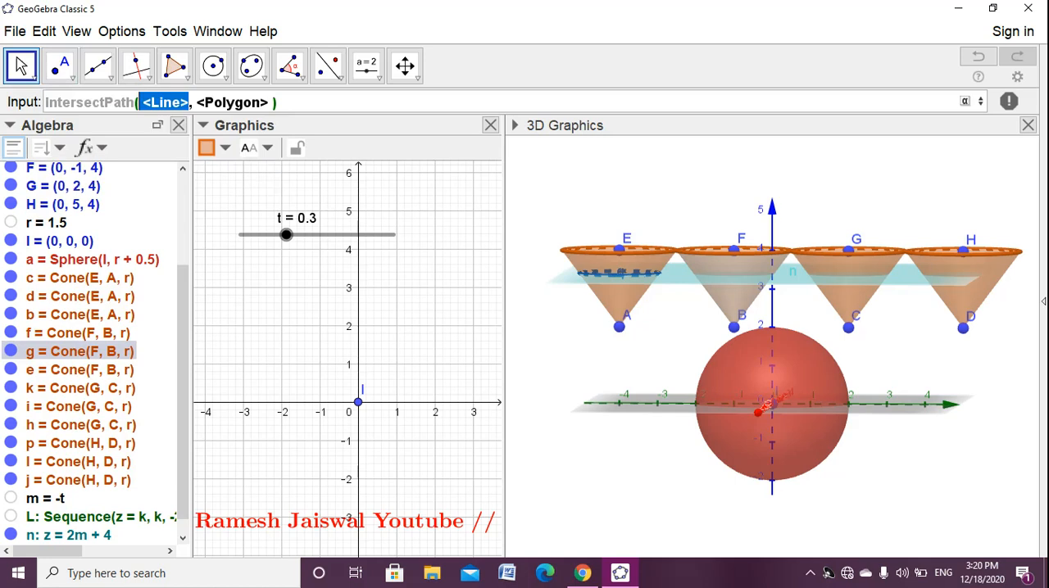
{"action": "key", "text": "BackSpace"}
{"action": "type", "text": "n"}
{"action": "key", "text": "Tab"}
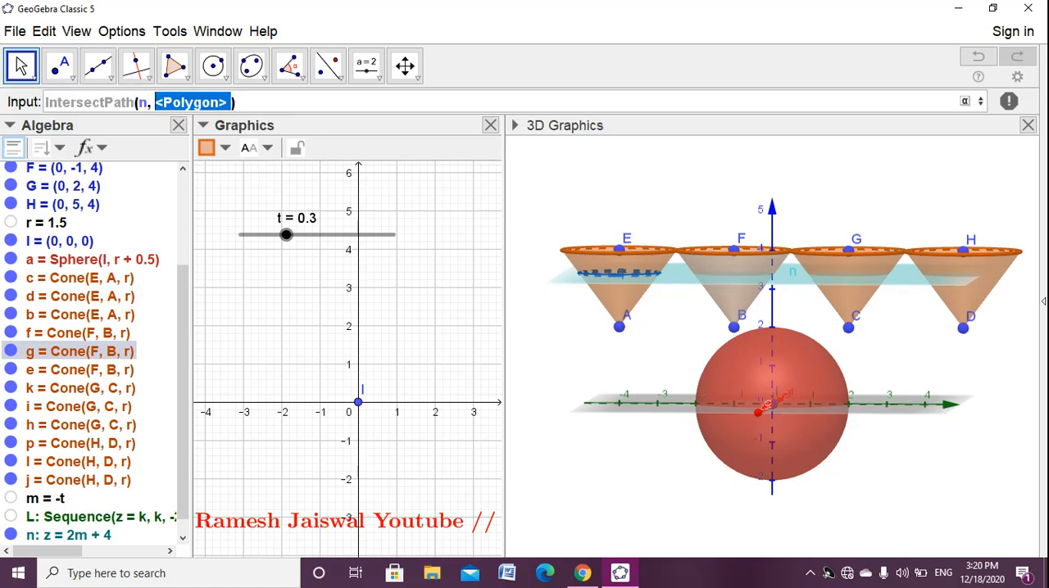
{"action": "type", "text": "g"}
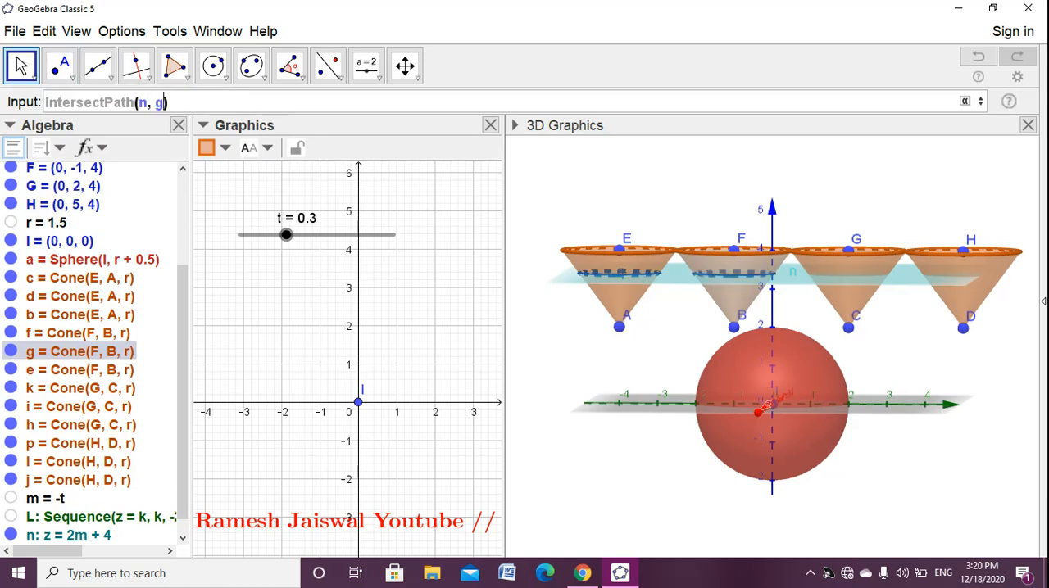
{"action": "key", "text": "Return"}
{"action": "key", "text": "ctrl+c"}
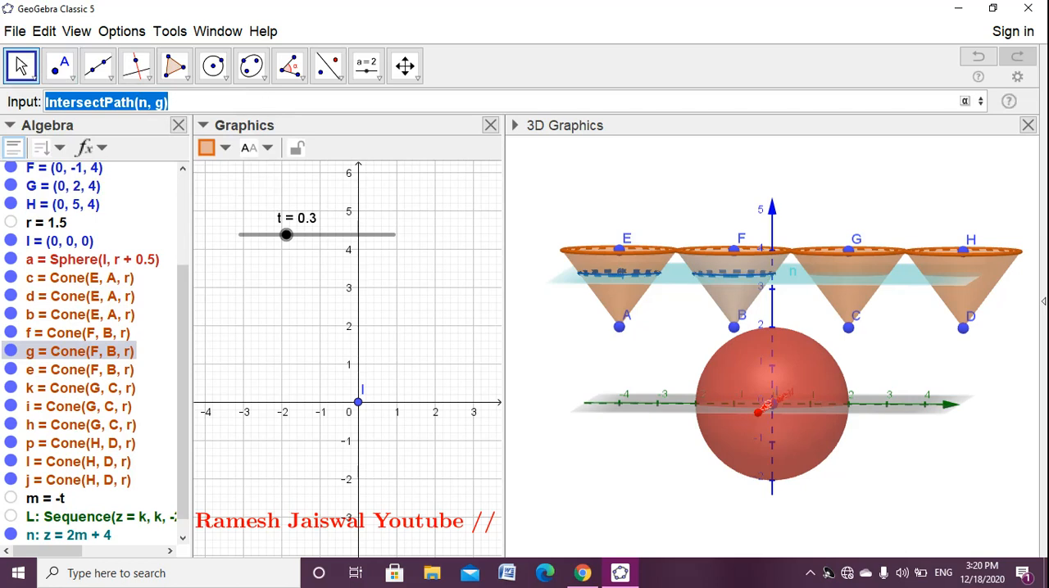
{"action": "key", "text": "Return"}
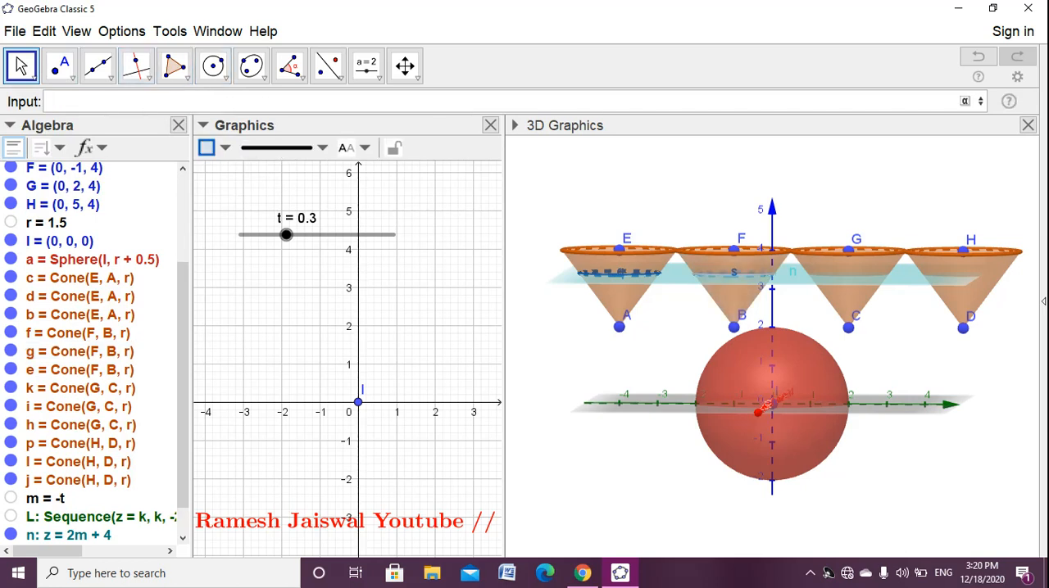
{"action": "left_click", "coordinate": [283, 344]}
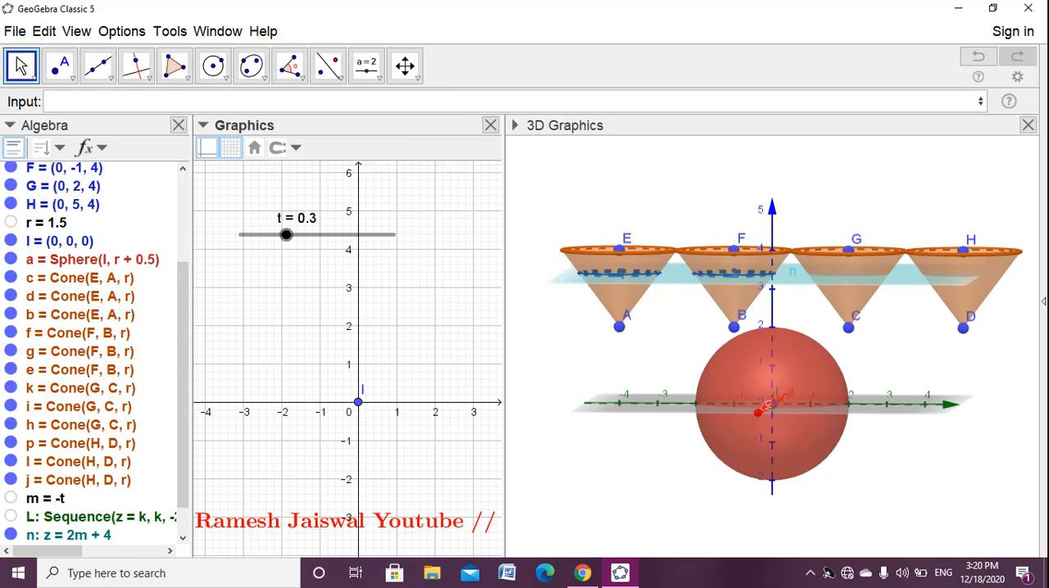
- Toggle the parts of the cone from G to C on and off to identify its lateral surface
{"action": "left_click", "coordinate": [11, 369]}
{"action": "left_click", "coordinate": [10, 370]}
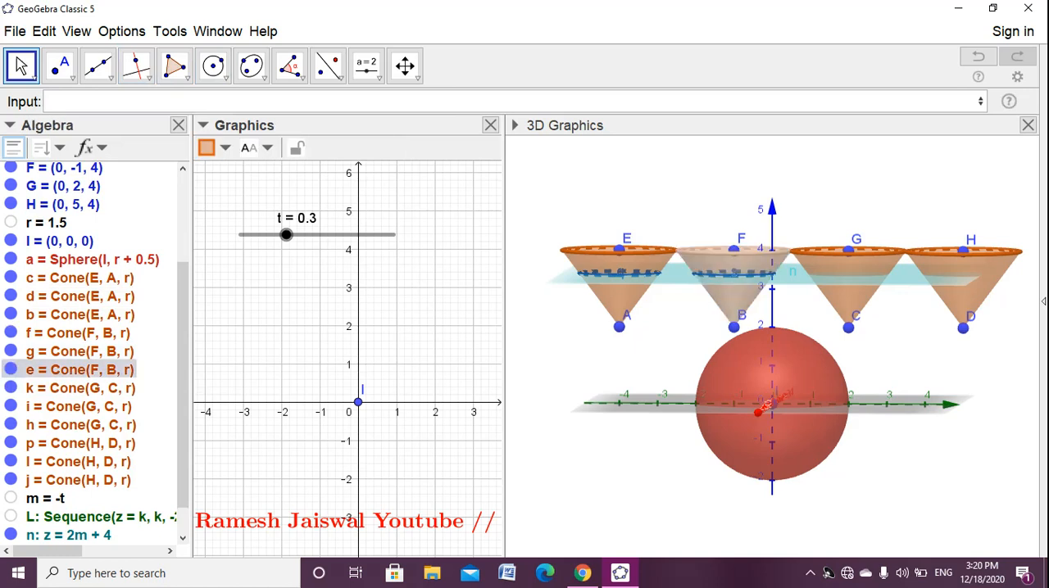
{"action": "left_click", "coordinate": [11, 387]}
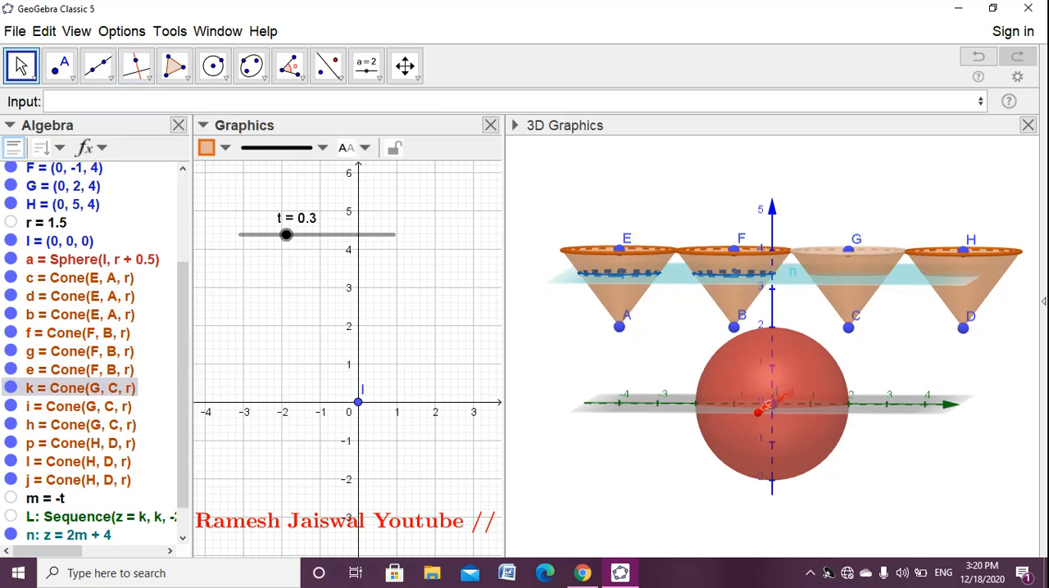
{"action": "left_click", "coordinate": [11, 406]}
{"action": "left_click", "coordinate": [11, 406]}
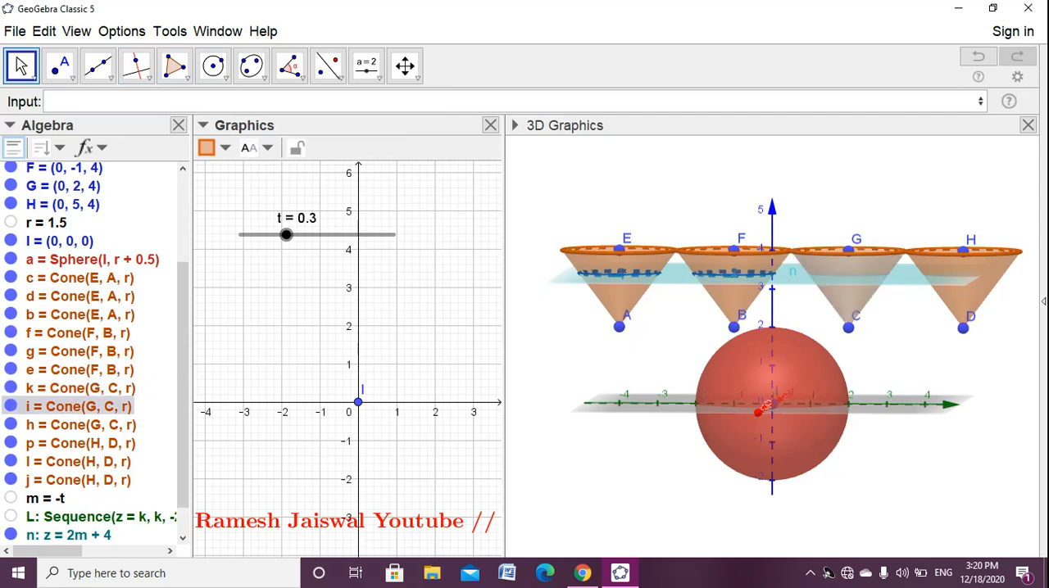
{"action": "left_click", "coordinate": [11, 407]}
{"action": "left_click", "coordinate": [11, 406]}
- Create the section of lateral surface i by plane n with IntersectPath(n, i), reusing the previous intersection command
{"action": "left_click", "coordinate": [78, 101]}
{"action": "key", "text": "ctrl+v"}
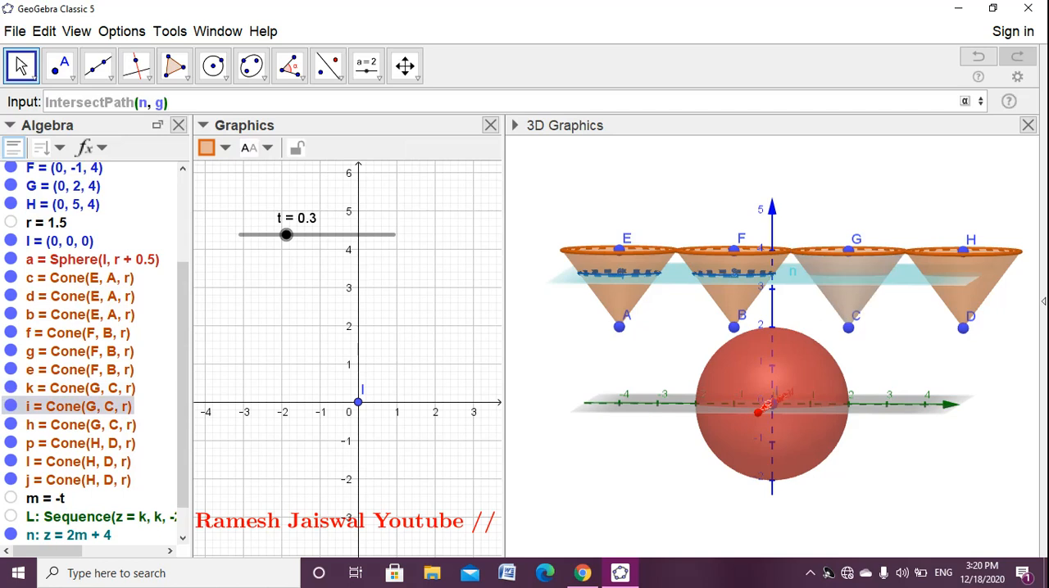
{"action": "key", "text": "BackSpace"}
{"action": "key", "text": "BackSpace"}
{"action": "type", "text": "i)"}
{"action": "key", "text": "Return"}
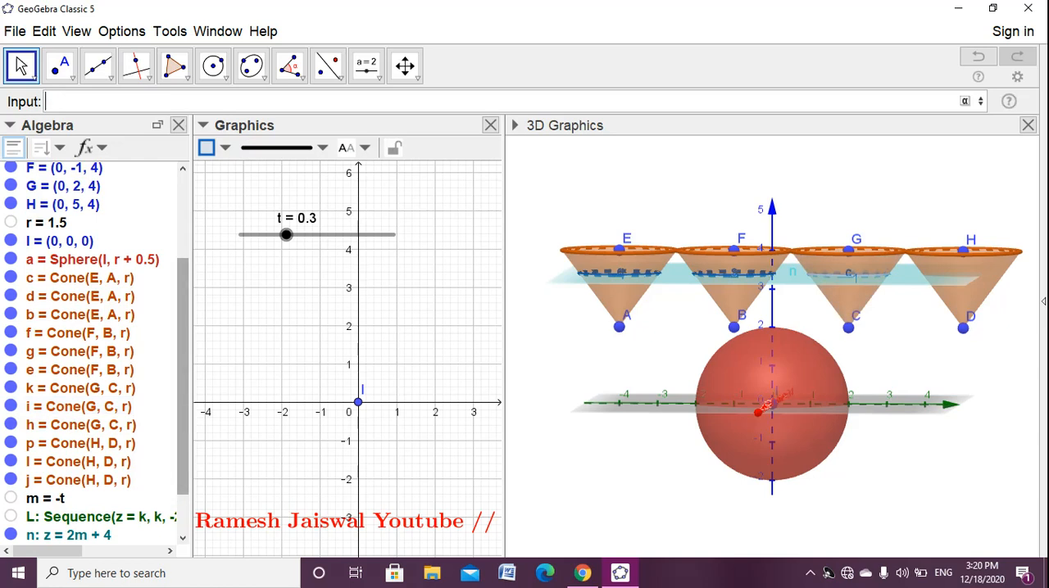
- Toggle cone parts h, p and l off and on to identify the lateral surface of the cone from H to D
{"action": "key", "text": "Escape"}
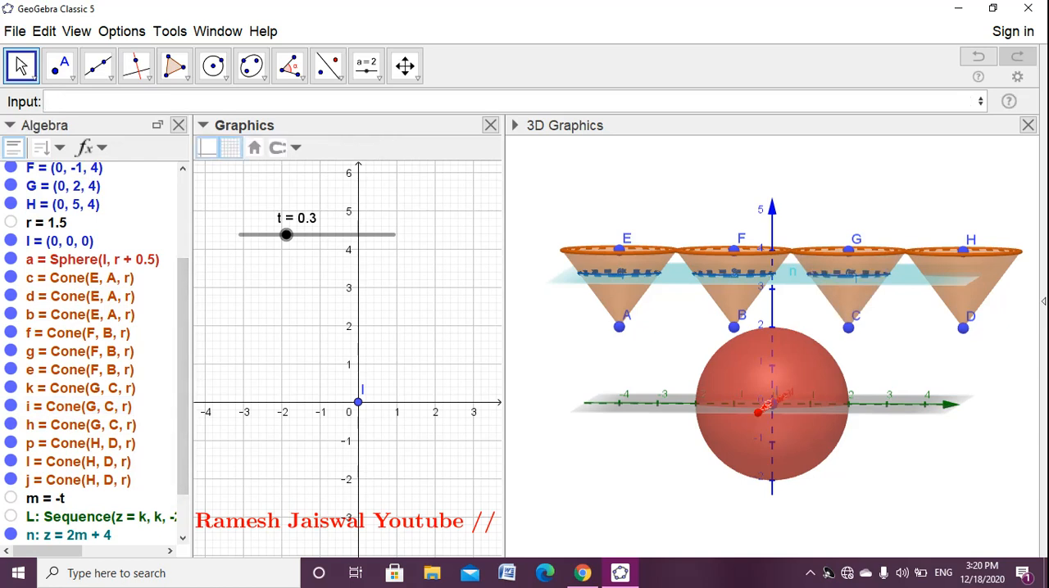
{"action": "left_click", "coordinate": [11, 425]}
{"action": "left_click", "coordinate": [11, 424]}
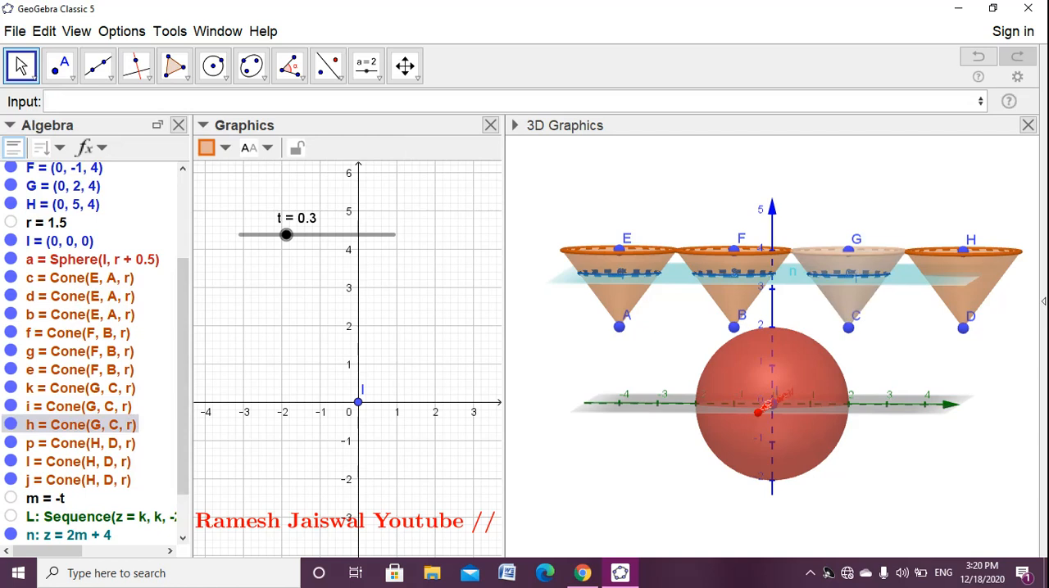
{"action": "left_click", "coordinate": [11, 443]}
{"action": "left_click", "coordinate": [11, 443]}
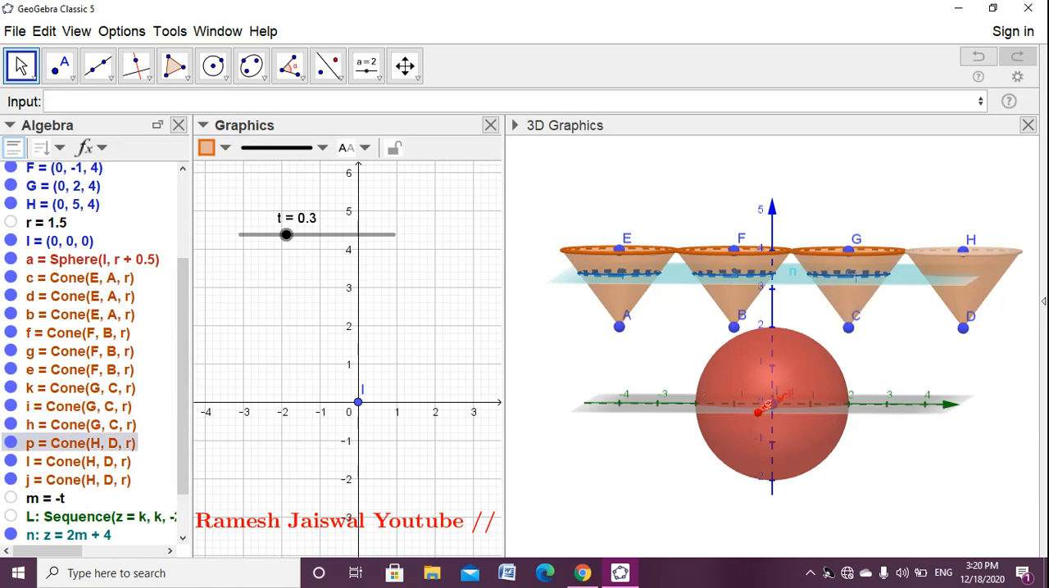
{"action": "left_click", "coordinate": [11, 461]}
{"action": "left_click", "coordinate": [11, 461]}
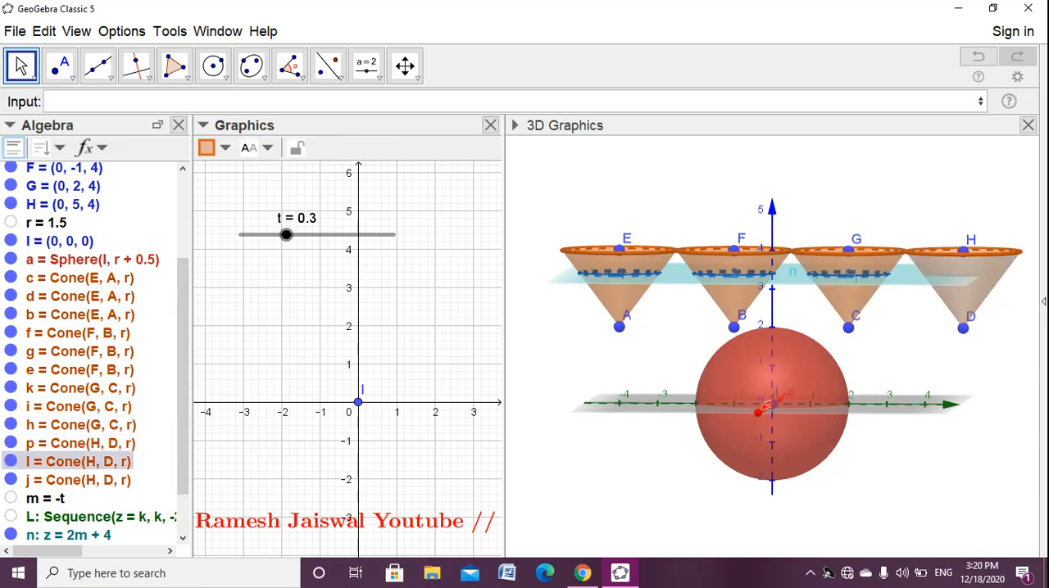
{"action": "left_click", "coordinate": [48, 102]}
{"action": "left_click", "coordinate": [810, 572]}
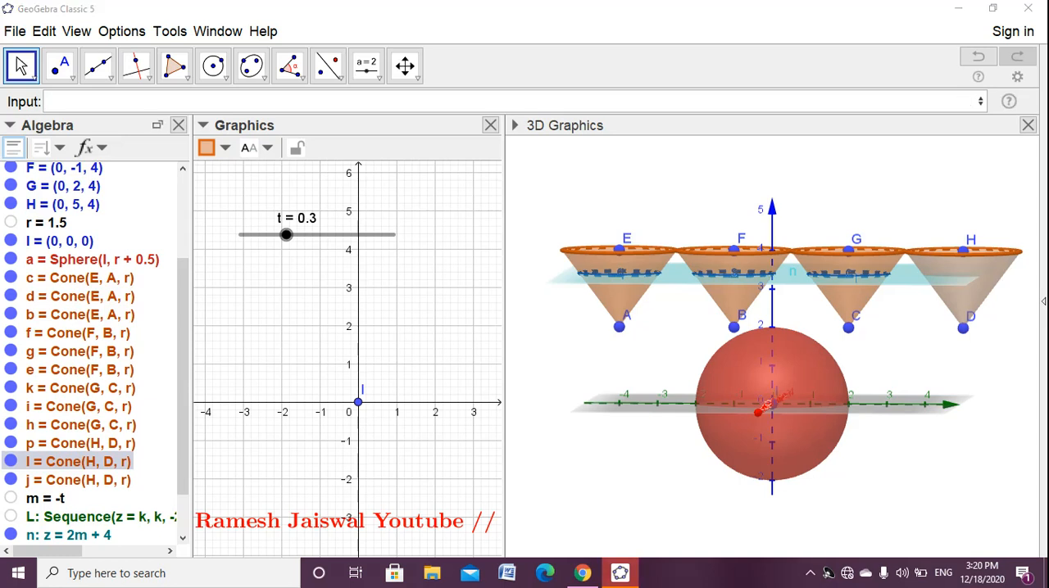
{"action": "left_click", "coordinate": [779, 541]}
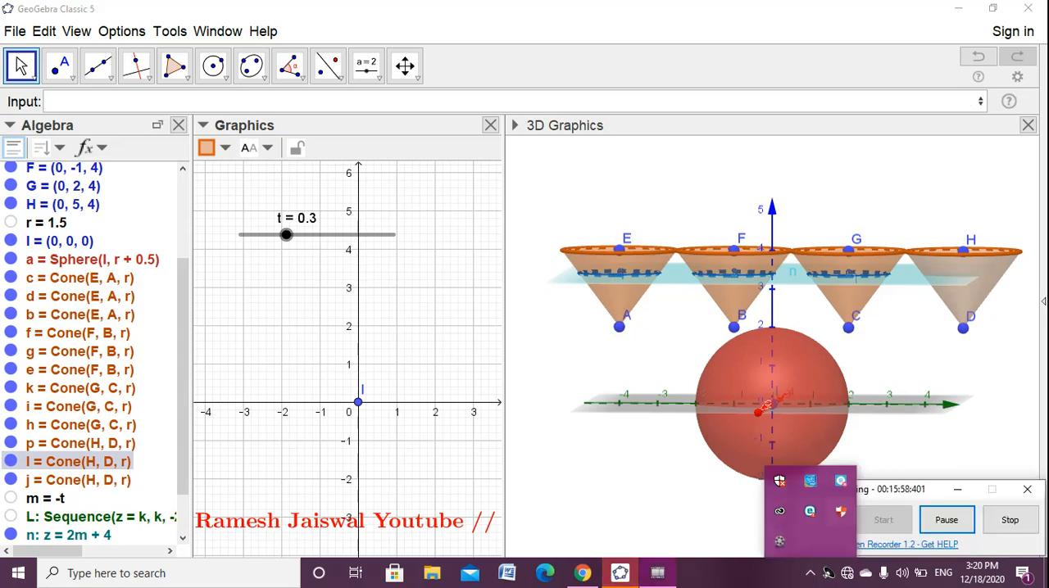
{"action": "left_click", "coordinate": [946, 520]}
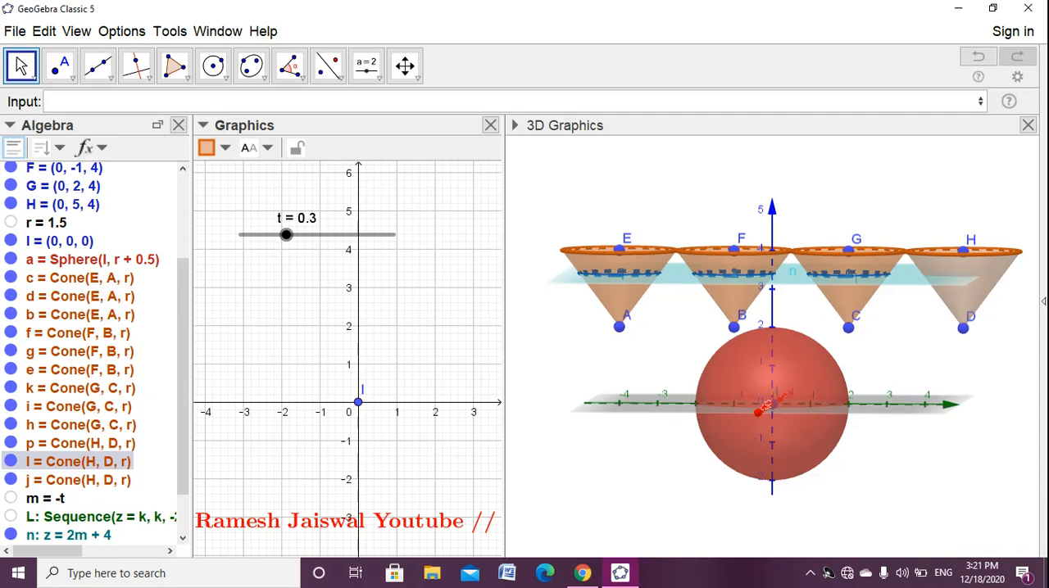
- Create the section of lateral surface l by plane n with IntersectPath(n, l), reusing the copied intersection command
{"action": "left_click", "coordinate": [47, 102]}
{"action": "key", "text": "ctrl+v"}
{"action": "key", "text": "Left"}
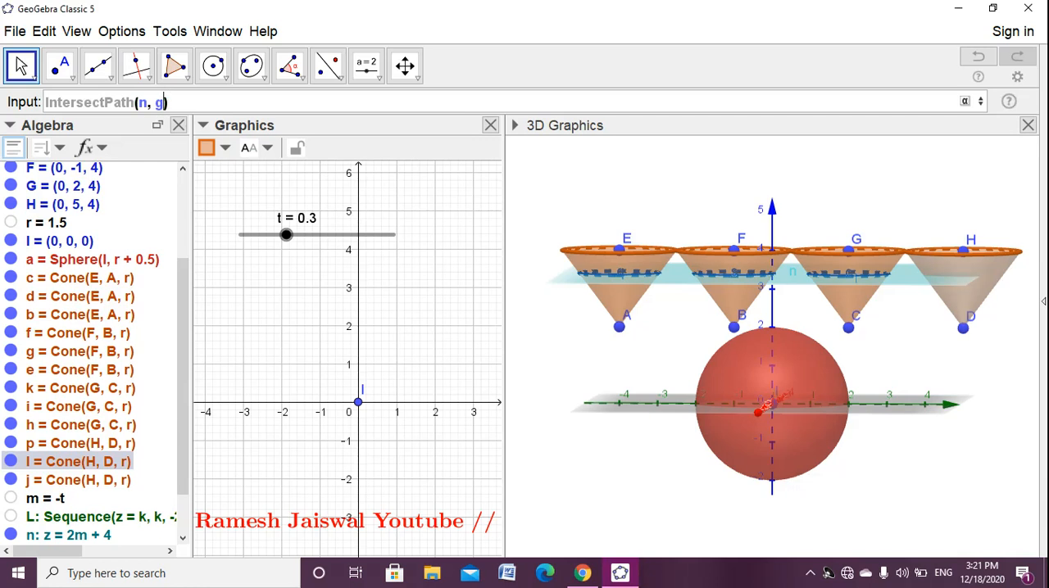
{"action": "key", "text": "BackSpace"}
{"action": "type", "text": "l"}
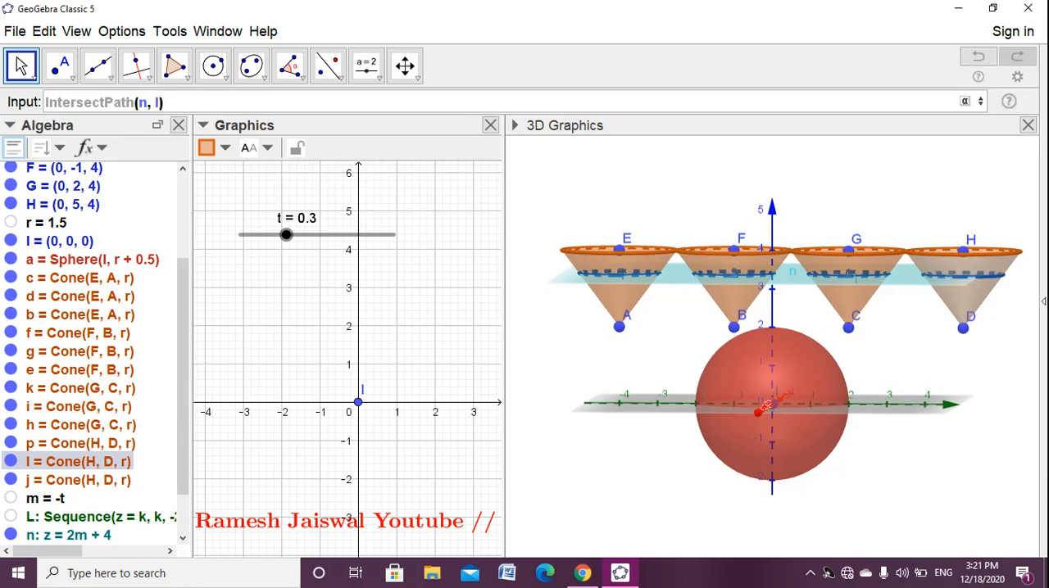
{"action": "key", "text": "Return"}
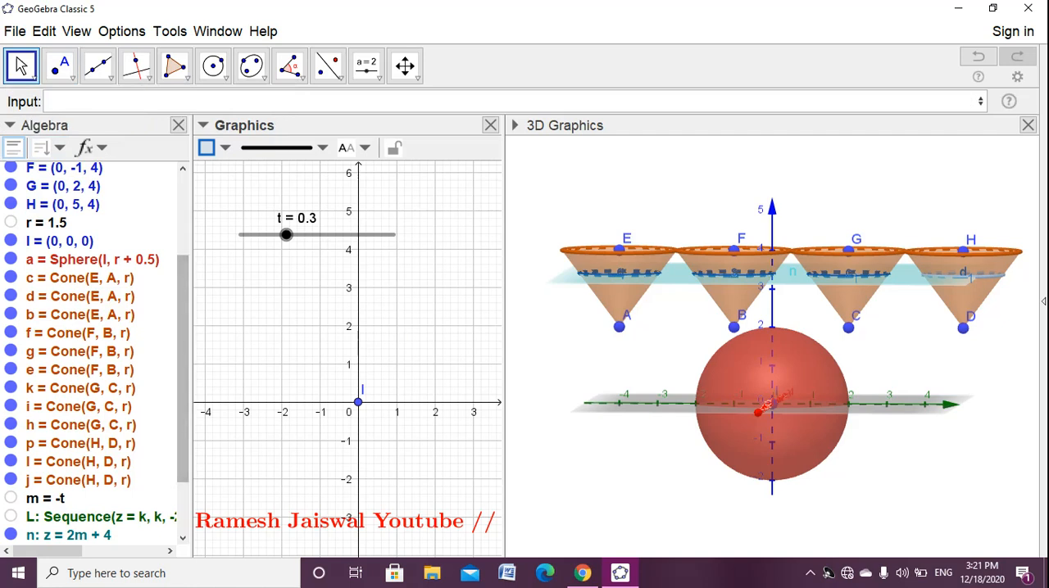
- Move slider t to 0.4 and back to 0.3 to check how the four cone sections follow plane n
{"action": "mouse_move", "coordinate": [286, 235]}
{"action": "left_mouse_down"}
{"action": "mouse_move", "coordinate": [270, 236]}
{"action": "mouse_move", "coordinate": [349, 235]}
{"action": "mouse_move", "coordinate": [302, 235]}
{"action": "left_mouse_up"}
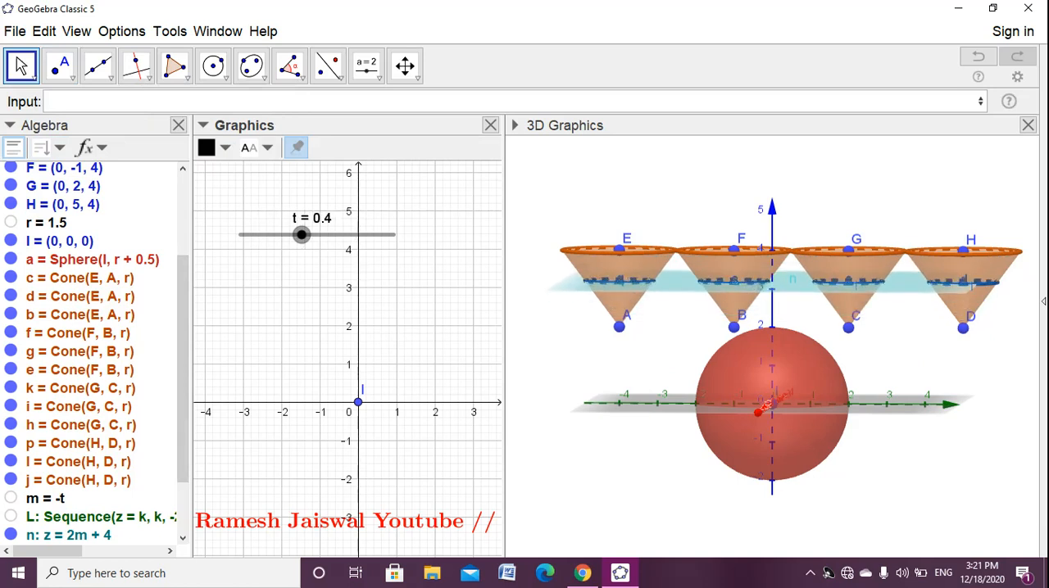
{"action": "left_click_drag", "start_coordinate": [630, 352], "coordinate": [571, 362]}
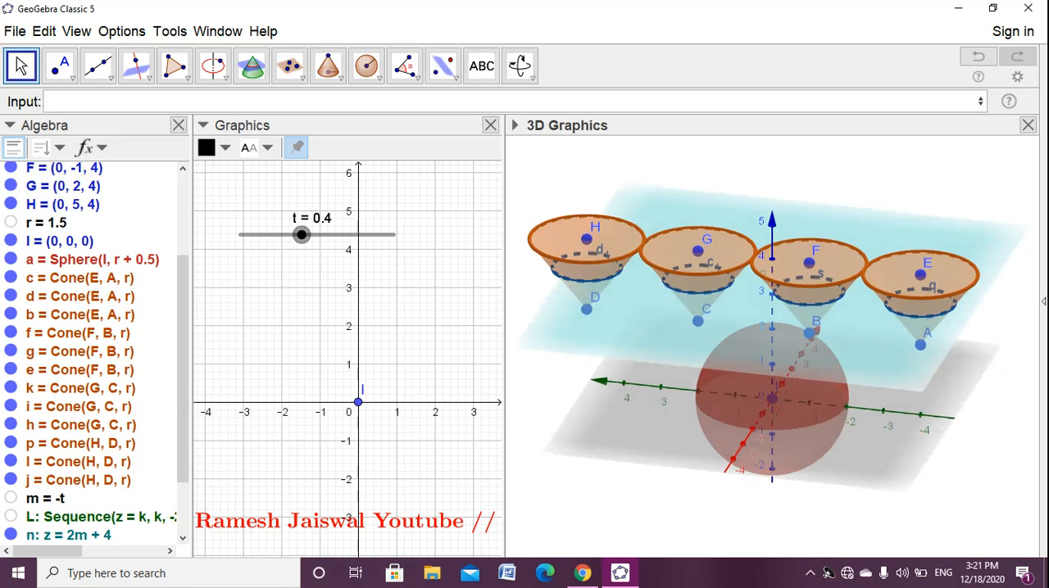
{"action": "mouse_move", "coordinate": [302, 235]}
{"action": "left_mouse_down"}
{"action": "mouse_move", "coordinate": [286, 235]}
{"action": "mouse_move", "coordinate": [347, 235]}
{"action": "mouse_move", "coordinate": [286, 235]}
{"action": "left_mouse_up"}
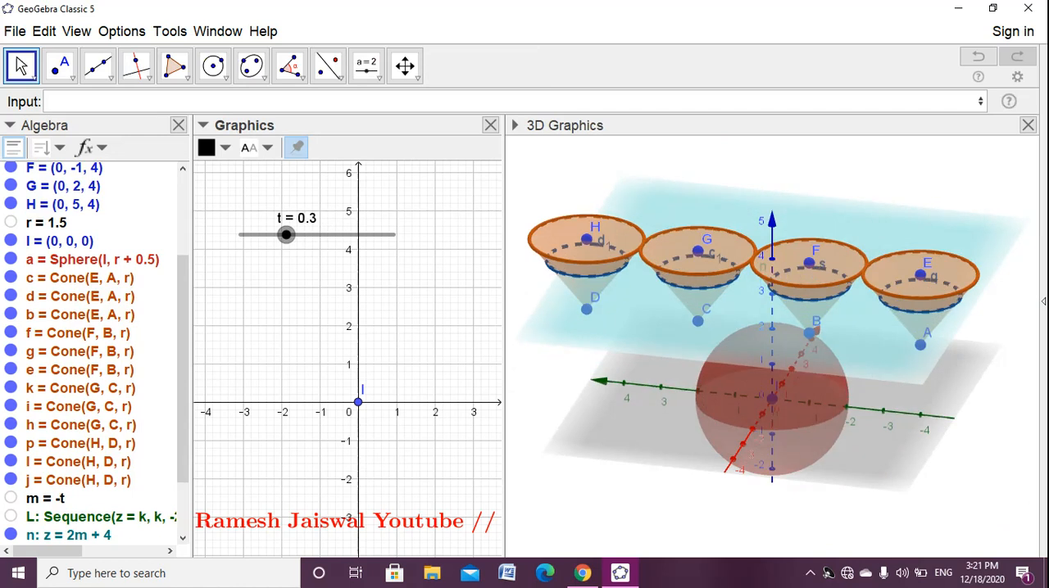
{"action": "left_click_drag", "start_coordinate": [671, 459], "coordinate": [692, 446]}
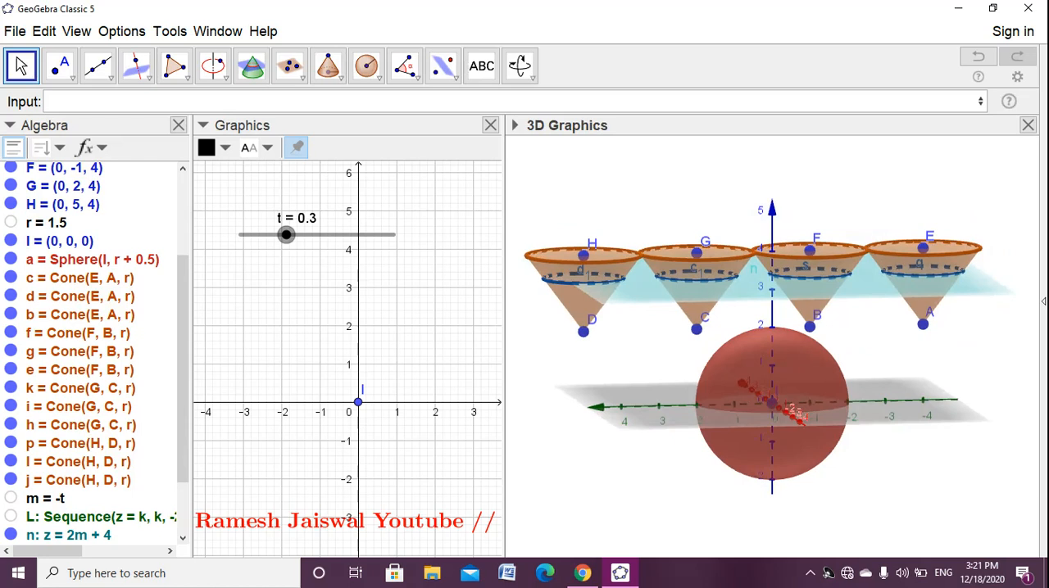
- Create a horizontal section of sphere a that follows slider t with IntersectPath(z=-2+4t,a)
{"action": "left_click", "coordinate": [58, 101]}
{"action": "type", "text": "IntersectPath(n, g)"}
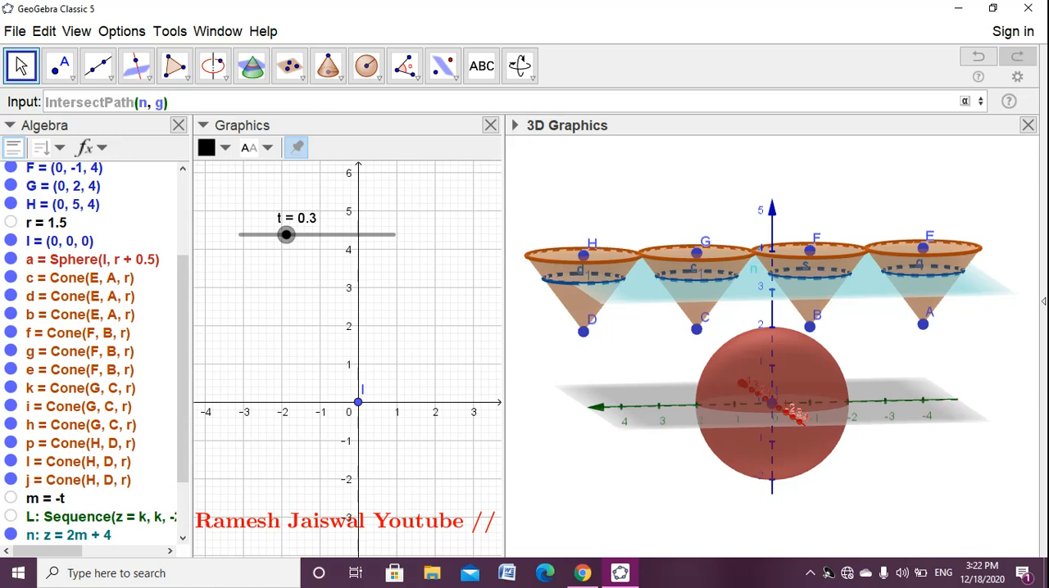
{"action": "key", "text": "BackSpace"}
{"action": "key", "text": "BackSpace"}
{"action": "key", "text": "BackSpace"}
{"action": "key", "text": "BackSpace"}
{"action": "key", "text": "BackSpace"}
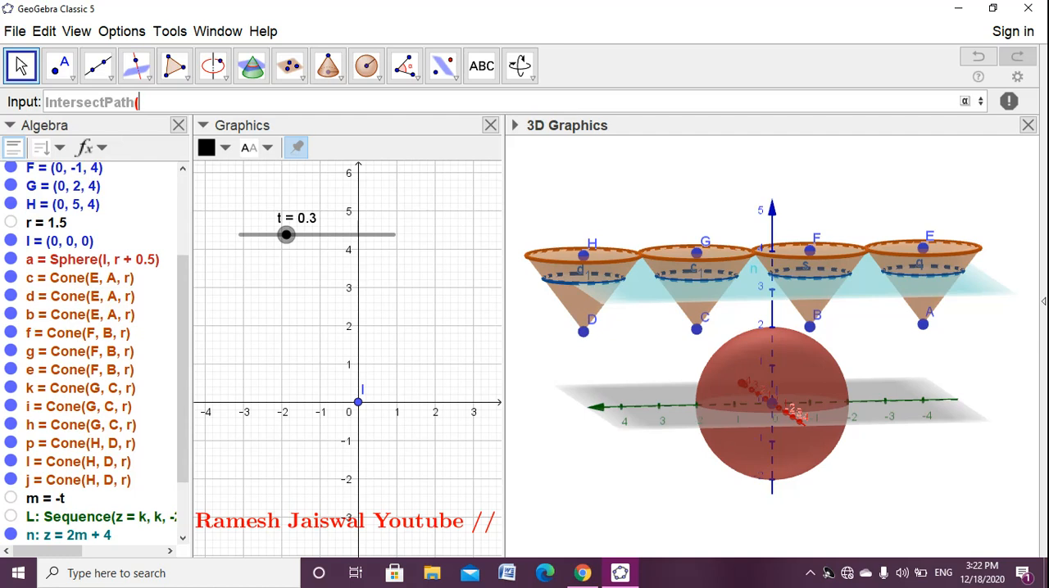
{"action": "type", "text": "z=-2+4t,a)"}
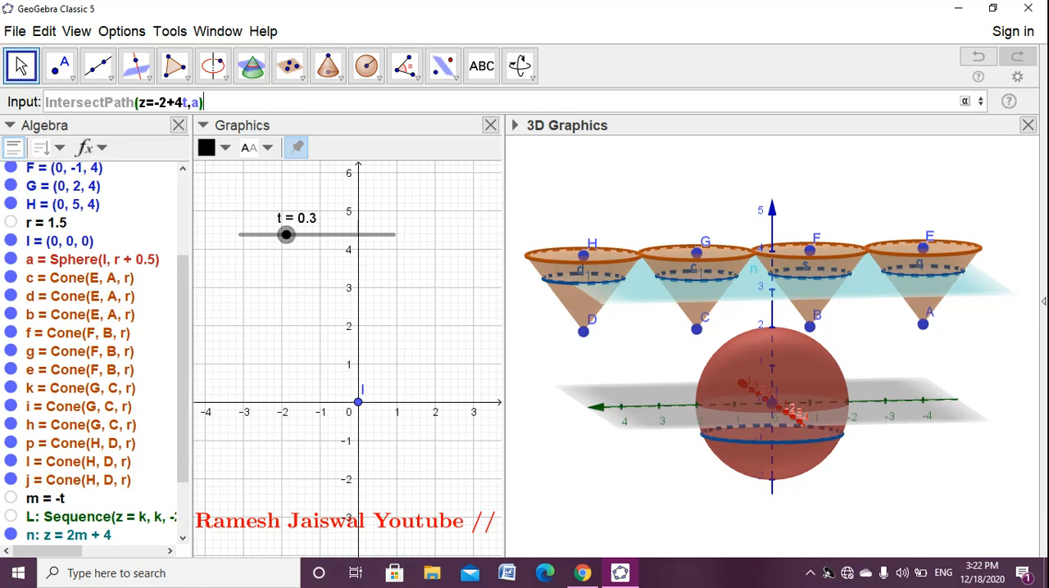
{"action": "key", "text": "Return"}
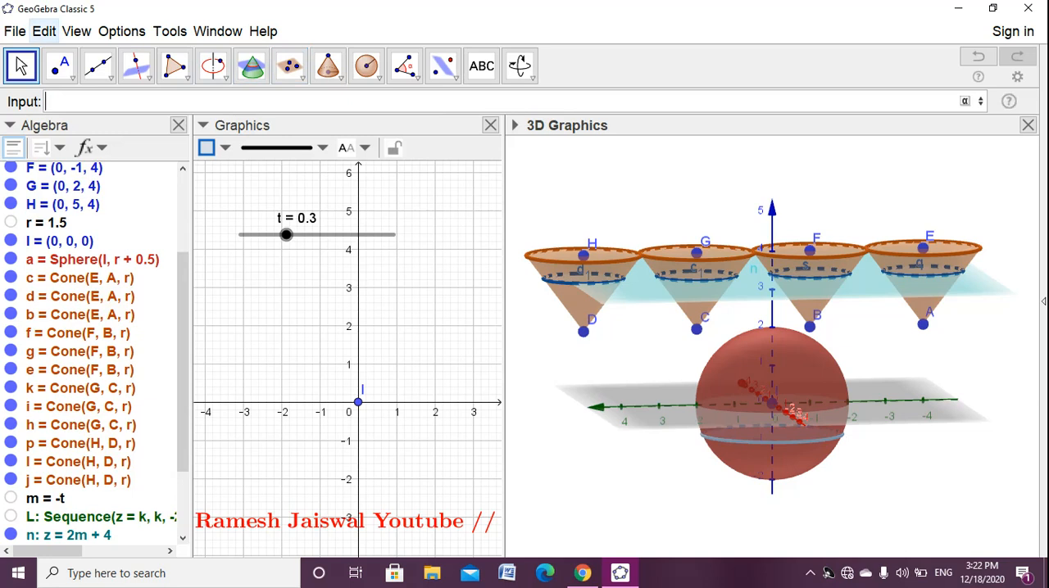
- Set slider t to 0 and draw a segment from cone apex D to cone apex A
{"action": "left_click", "coordinate": [21, 66]}
{"action": "left_click_drag", "start_coordinate": [286, 235], "coordinate": [240, 235]}
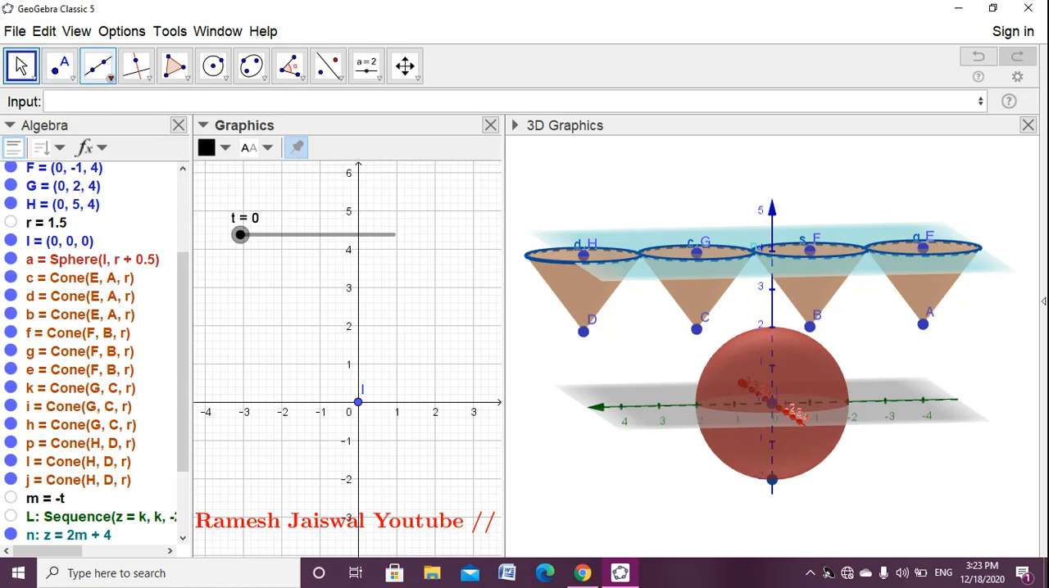
{"action": "left_click", "coordinate": [97, 66]}
{"action": "left_click", "coordinate": [123, 103]}
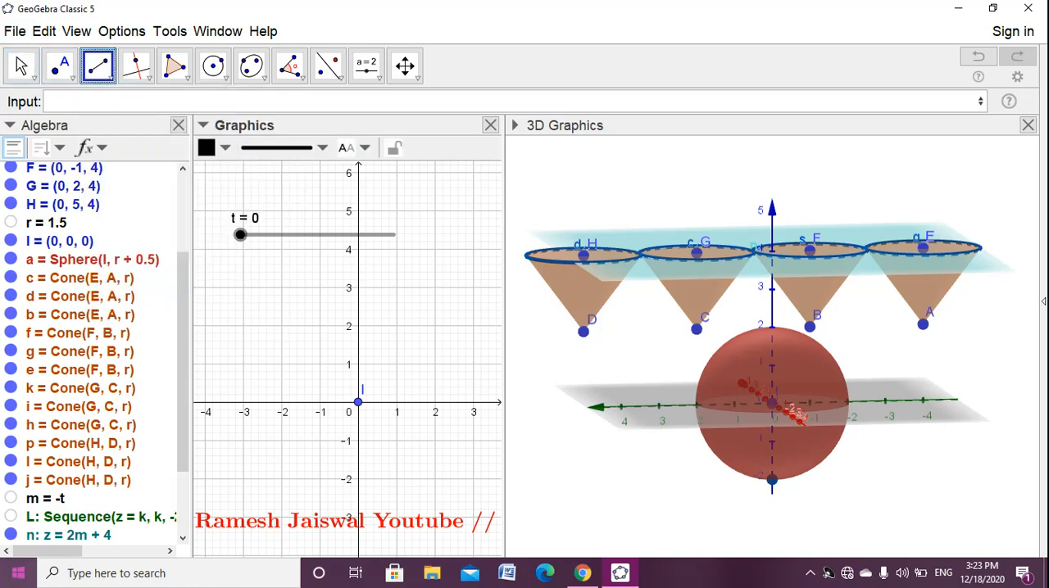
{"action": "left_click", "coordinate": [583, 332]}
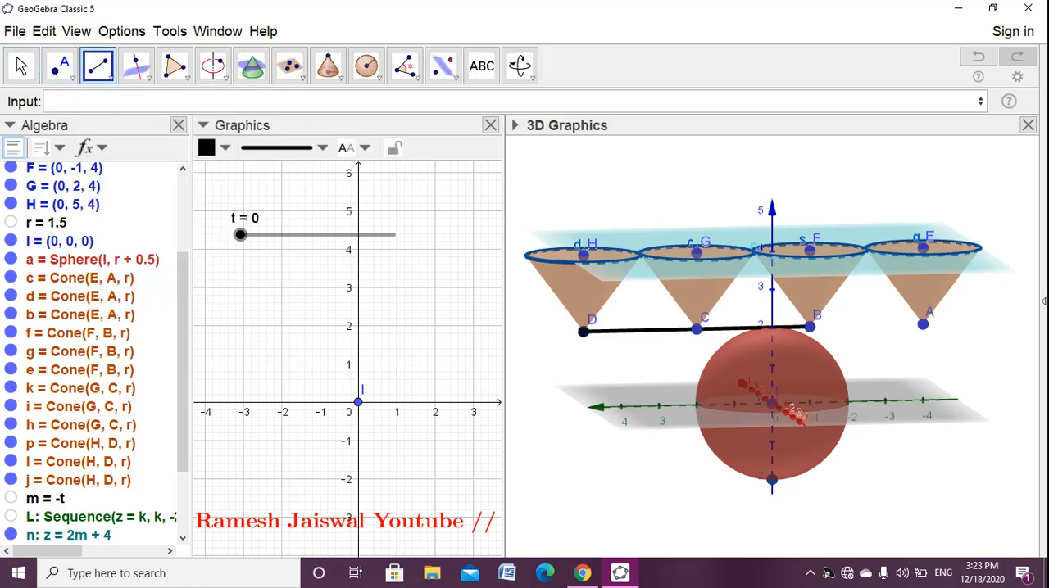
{"action": "left_click", "coordinate": [922, 324]}
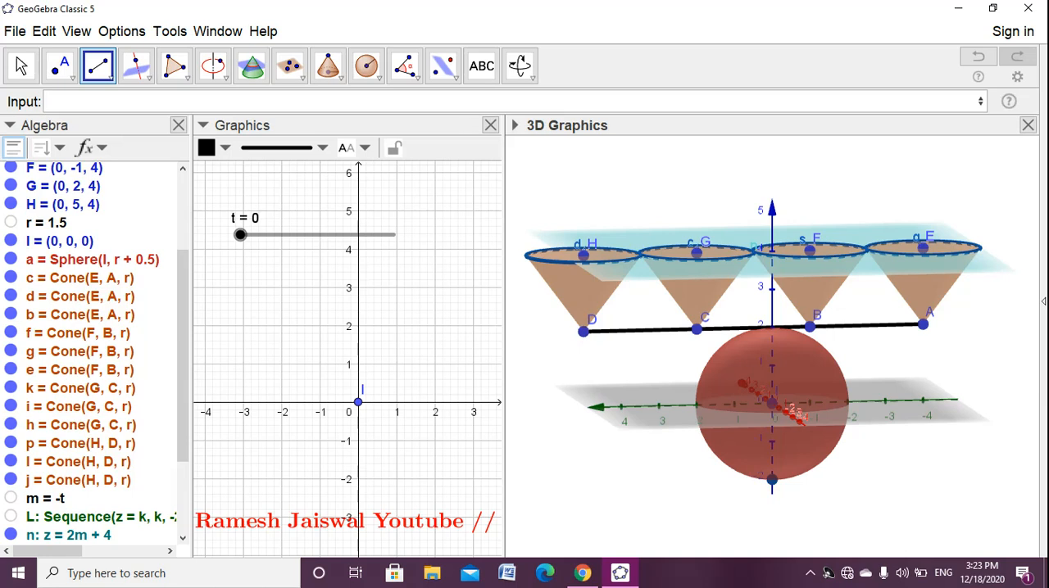
{"action": "left_click", "coordinate": [22, 65]}
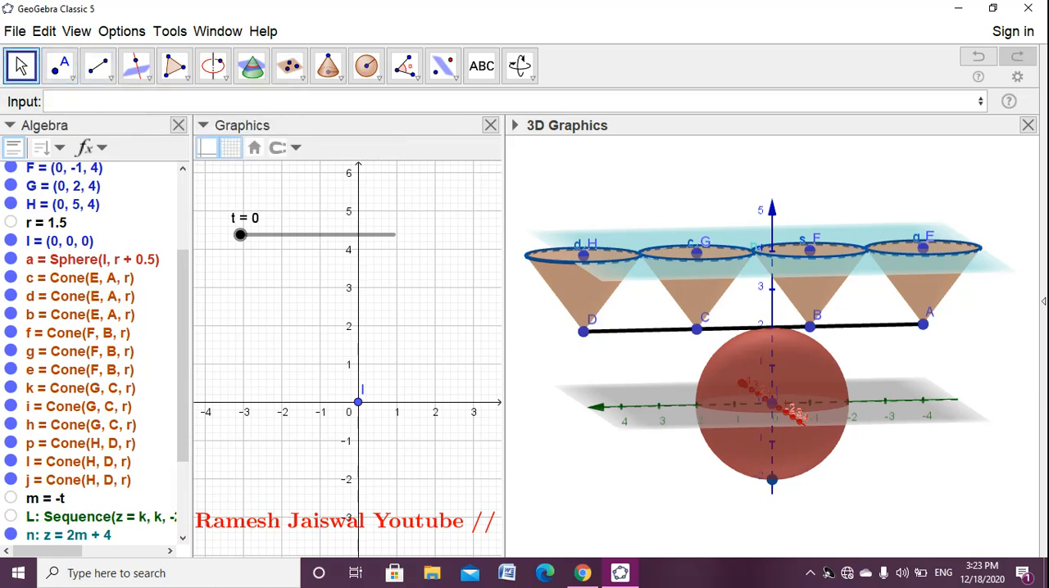
- Set slider t to 0.1 and start a Sequence command with expression, variable, start value, end value and increment
{"action": "left_click_drag", "start_coordinate": [704, 467], "coordinate": [834, 467]}
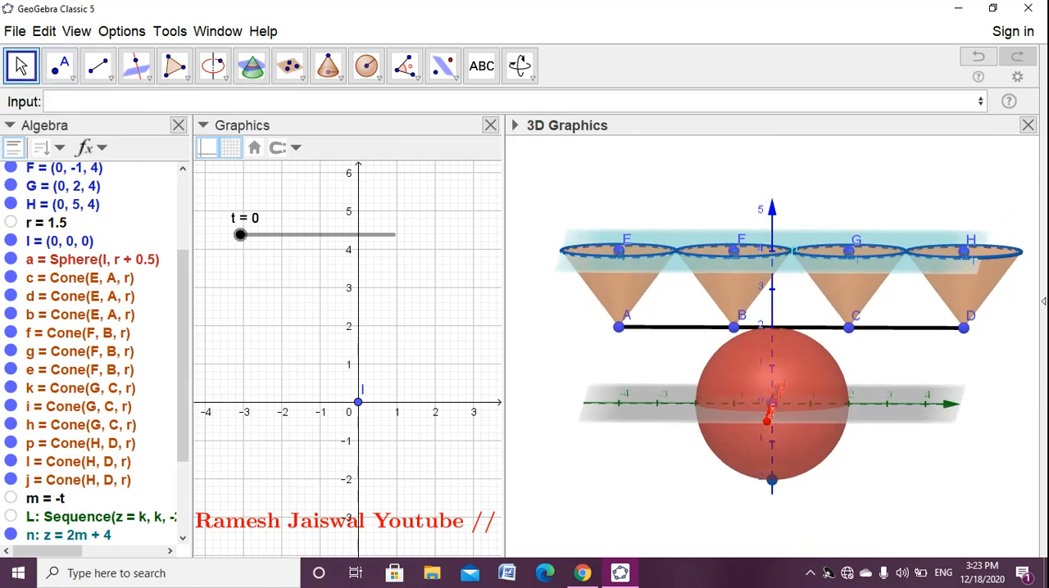
{"action": "mouse_move", "coordinate": [240, 234]}
{"action": "left_mouse_down"}
{"action": "mouse_move", "coordinate": [362, 235]}
{"action": "mouse_move", "coordinate": [255, 235]}
{"action": "left_mouse_up"}
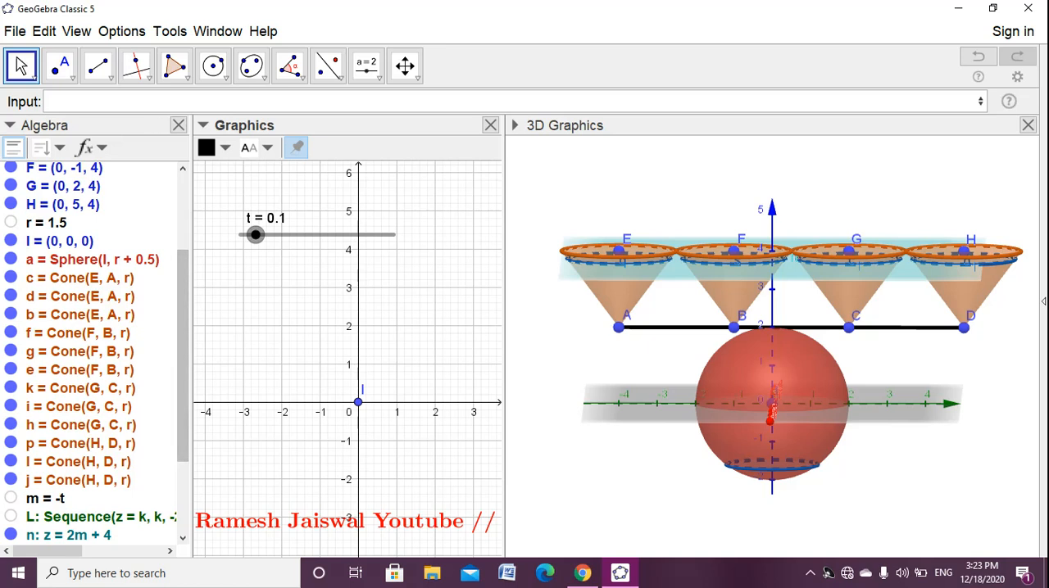
{"action": "left_click", "coordinate": [49, 102]}
{"action": "type", "text": "seq"}
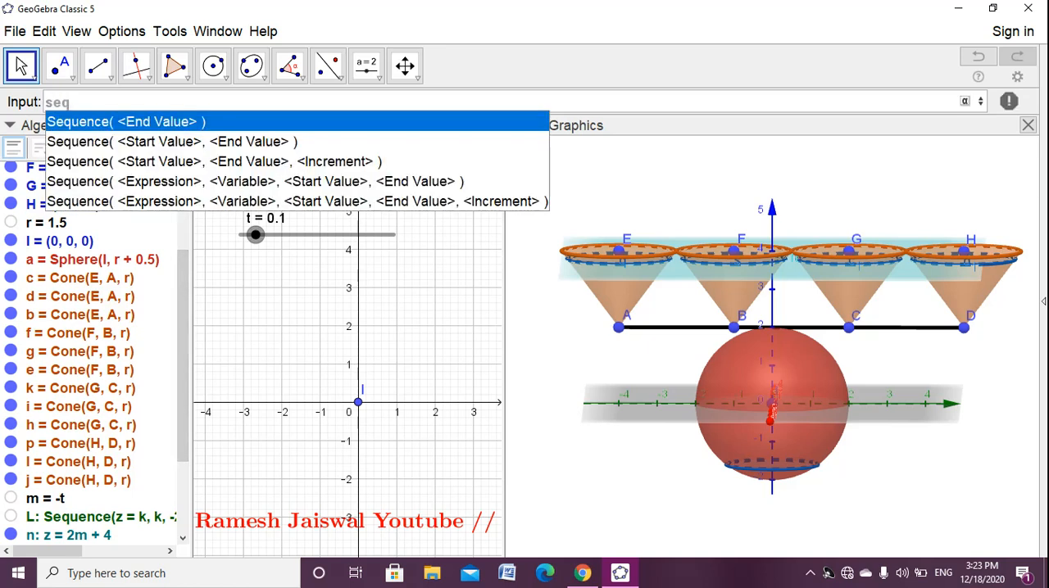
{"action": "key", "text": "Up"}
{"action": "key", "text": "Return"}
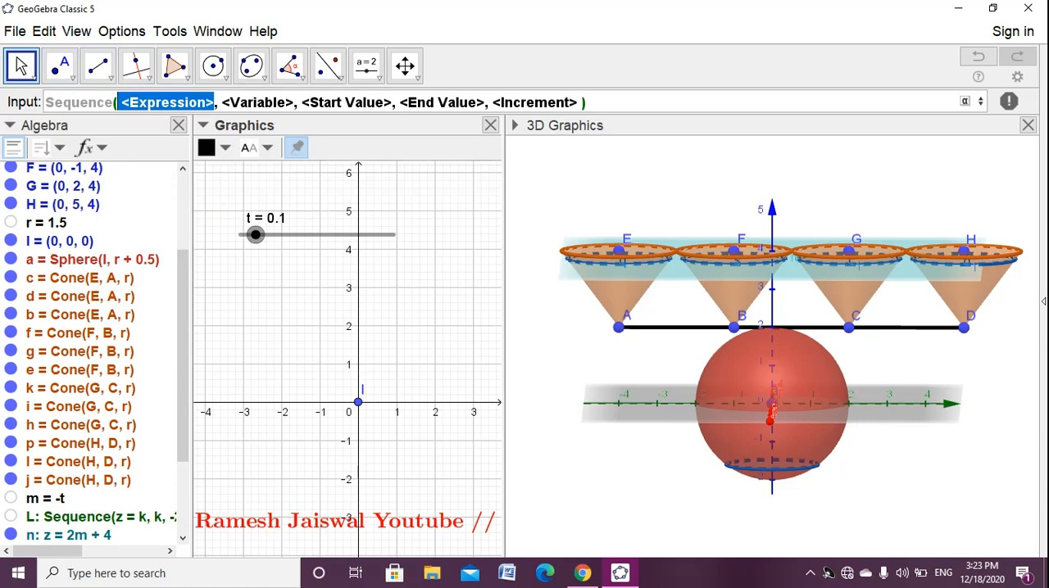
- Nest an IntersectPath command as the expression of the Sequence command
{"action": "type", "text": "Inter"}
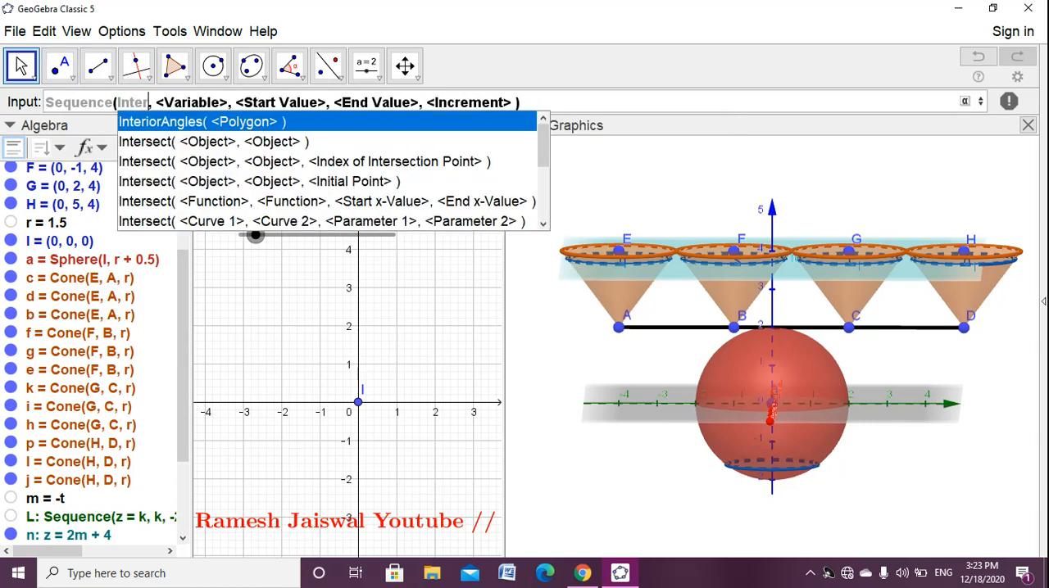
{"action": "type", "text": "sect"}
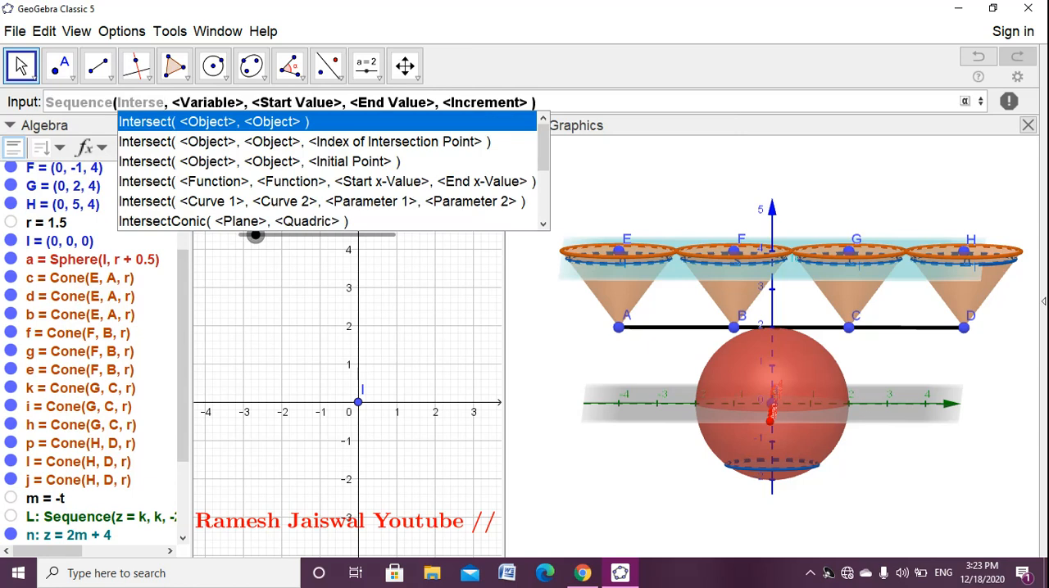
{"action": "type", "text": "p"}
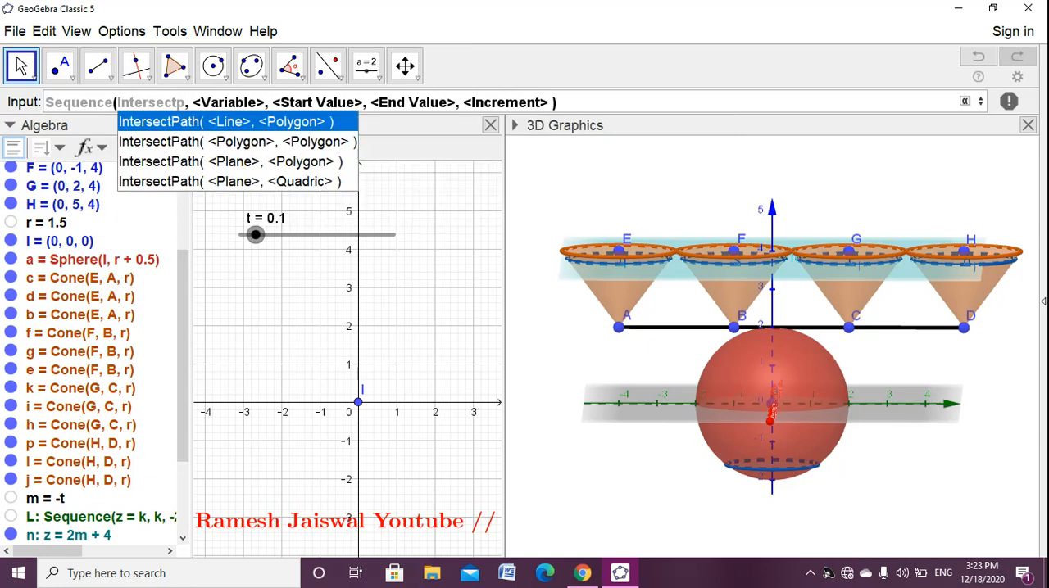
{"action": "key", "text": "Return"}
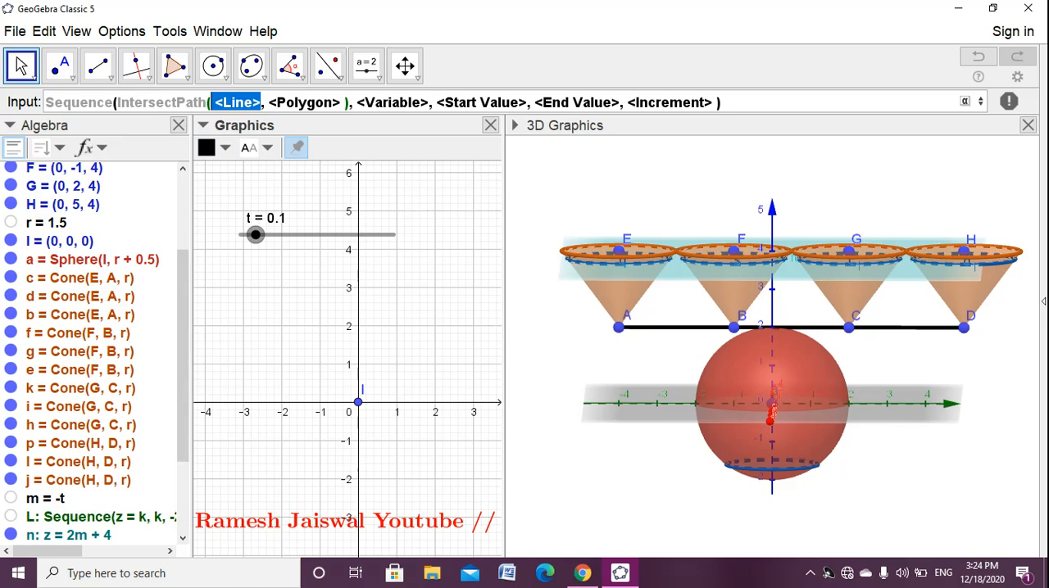
- Enter Element(L, k) as the first argument of IntersectPath so that it takes planes from list L
{"action": "scroll", "coordinate": [96, 353], "scroll_direction": "down", "scroll_amount": 1}
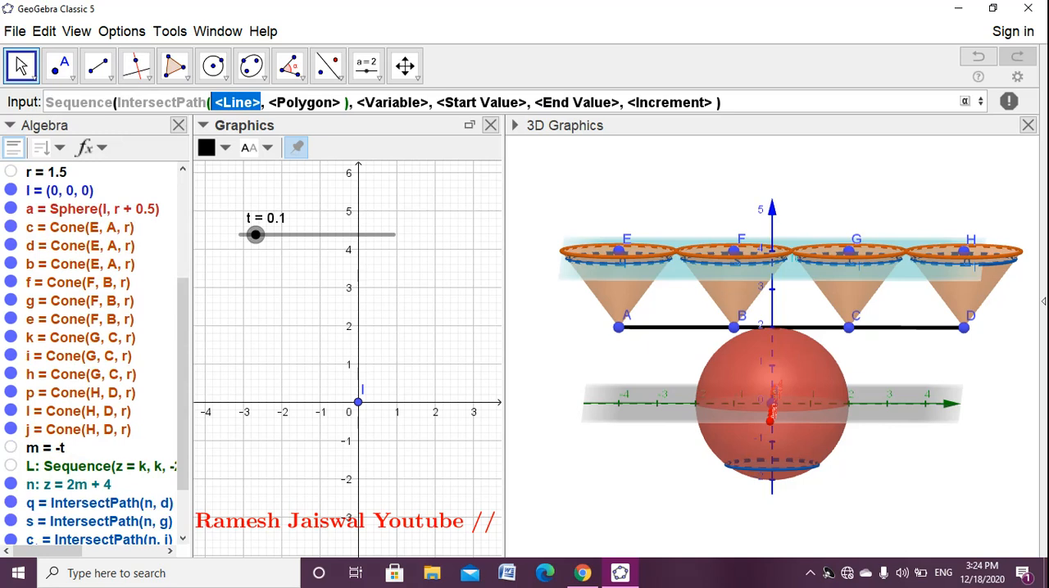
{"action": "type", "text": "Ele"}
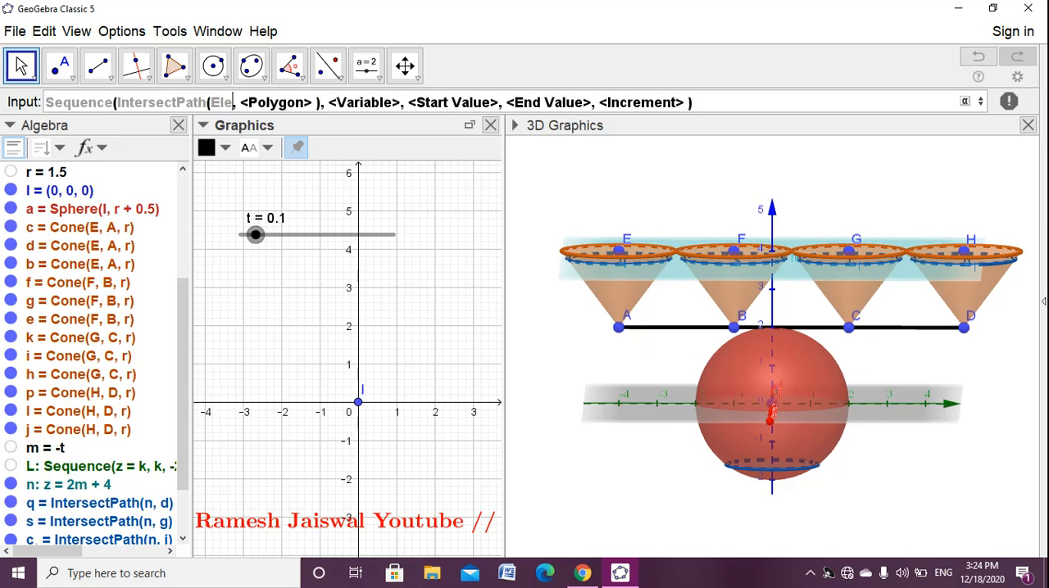
{"action": "key", "text": "Return"}
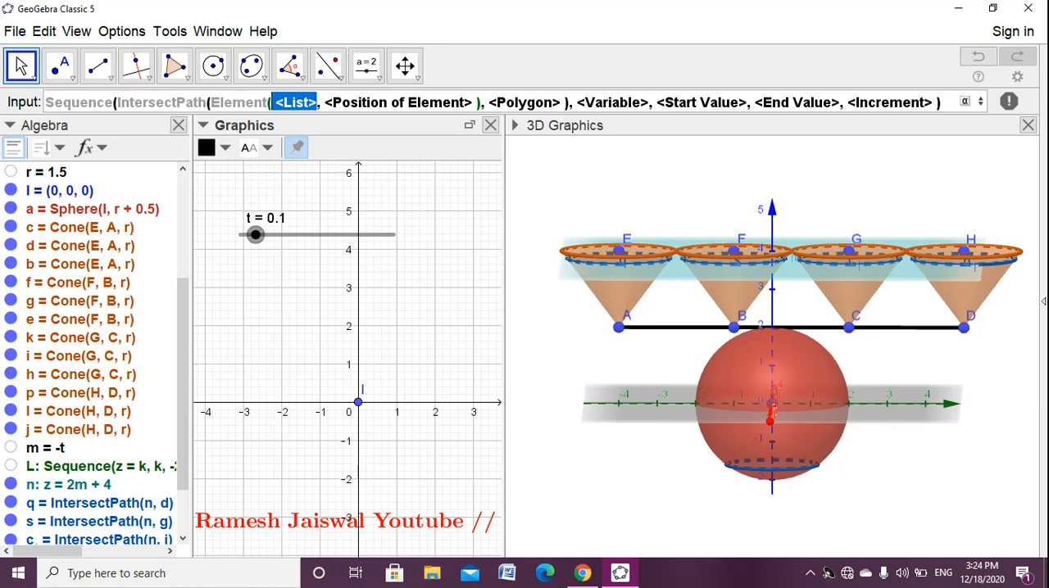
{"action": "scroll", "coordinate": [102, 368], "scroll_direction": "down", "scroll_amount": 2}
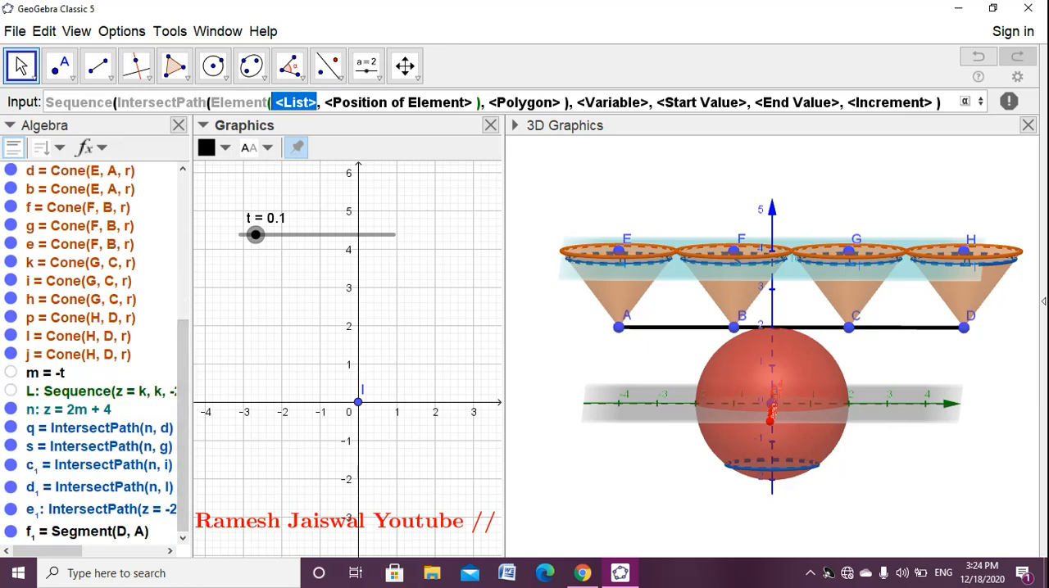
{"action": "type", "text": "L"}
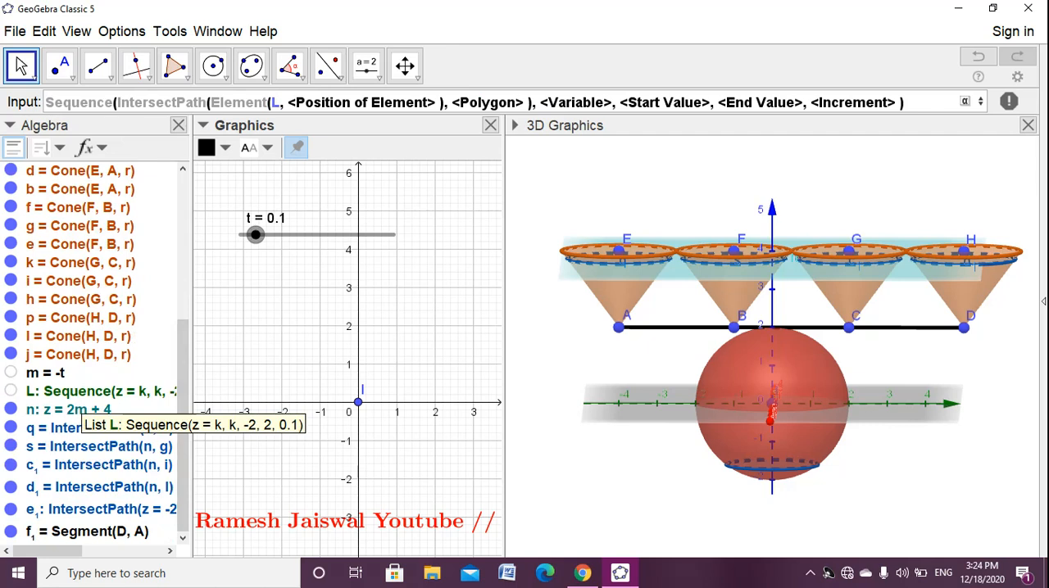
{"action": "key", "text": "Tab"}
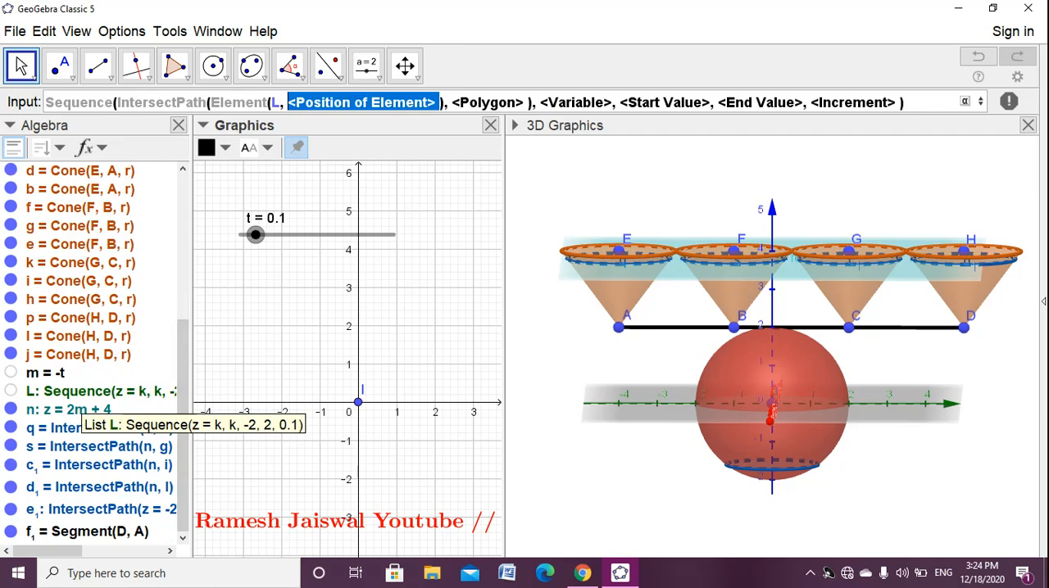
{"action": "type", "text": "k"}
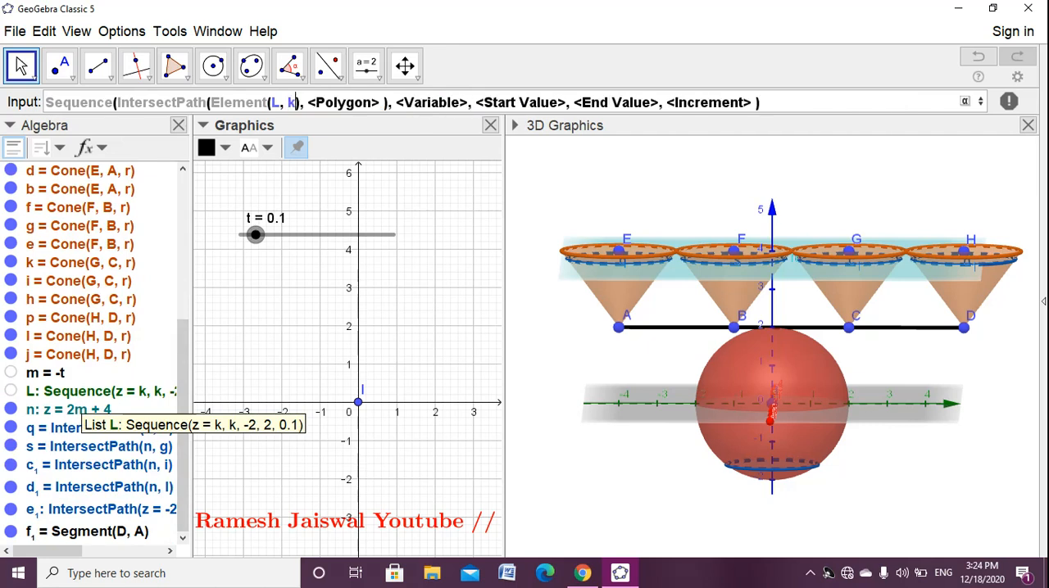
{"action": "key", "text": "Tab"}
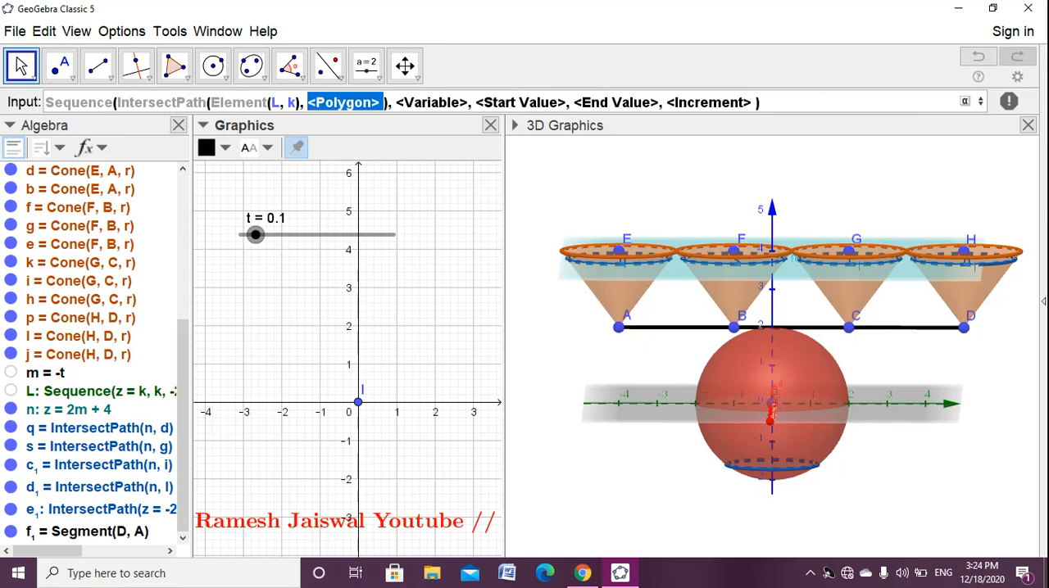
- Intersect with sphere a, and give the sequence variable k and start value 1
{"action": "scroll", "coordinate": [94, 352], "scroll_direction": "up", "scroll_amount": 2}
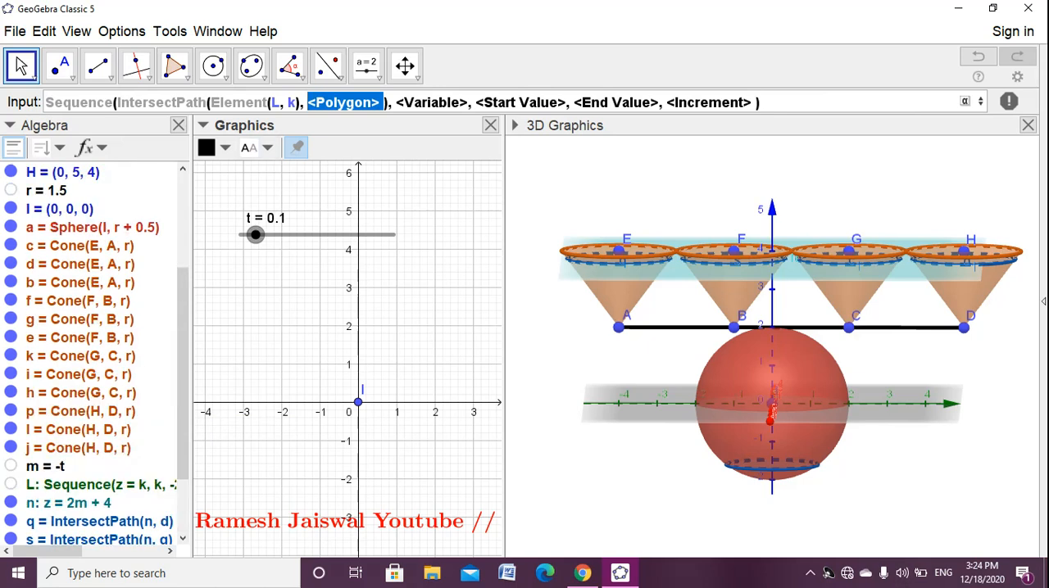
{"action": "type", "text": "a)"}
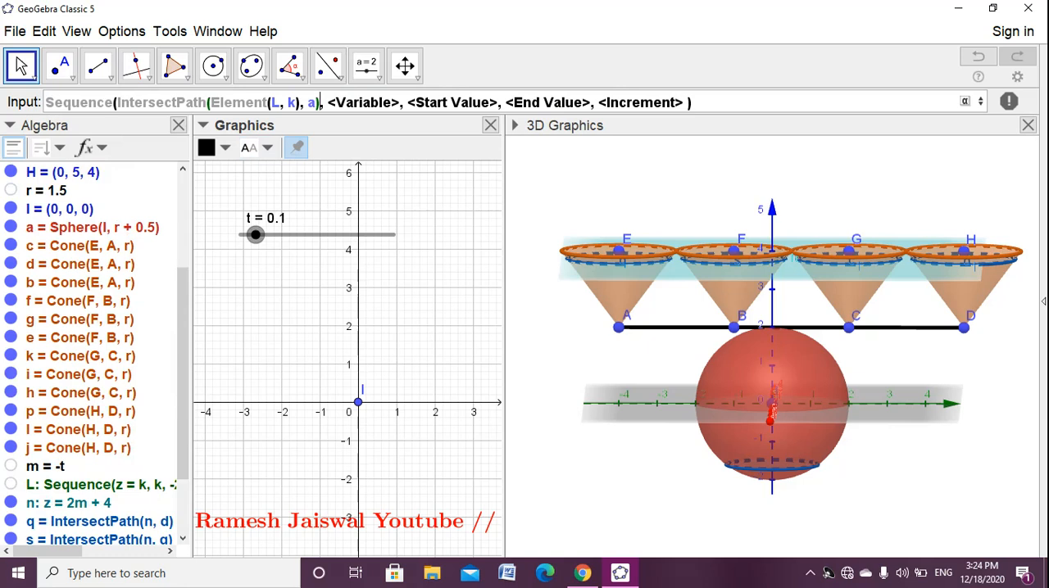
{"action": "key", "text": "Tab"}
{"action": "type", "text": "k"}
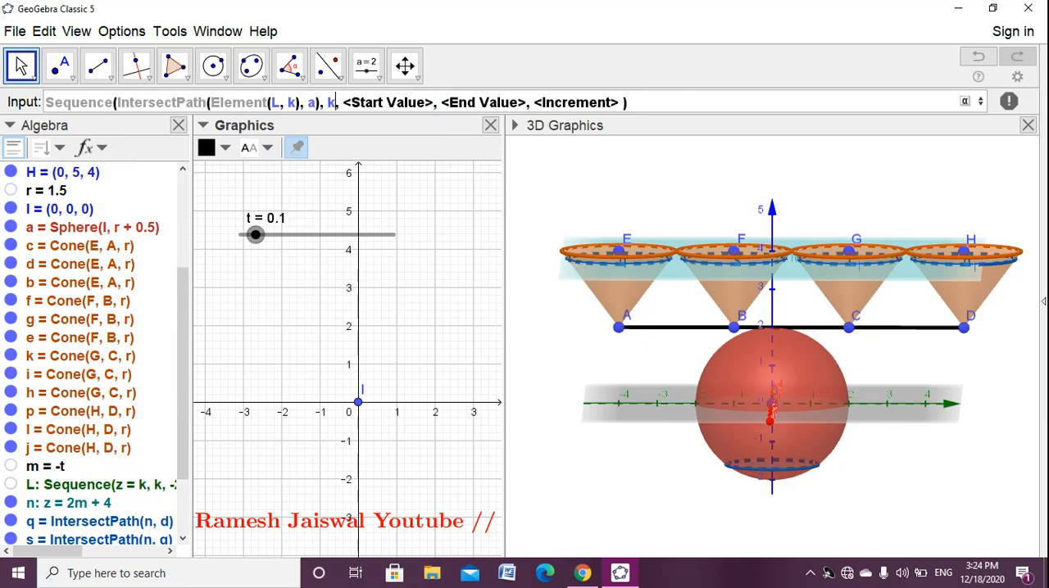
{"action": "key", "text": "Tab"}
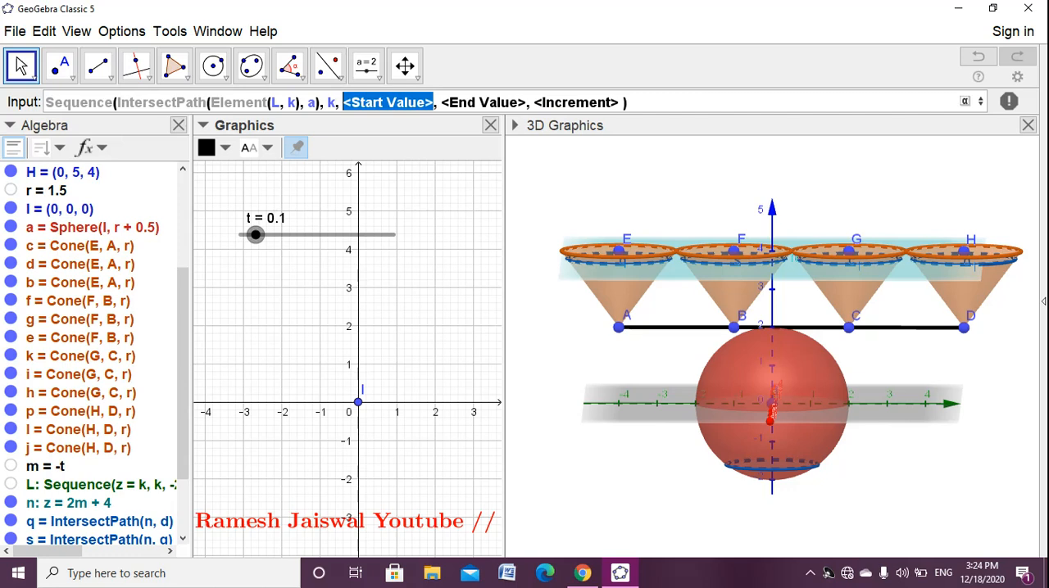
{"action": "type", "text": "1"}
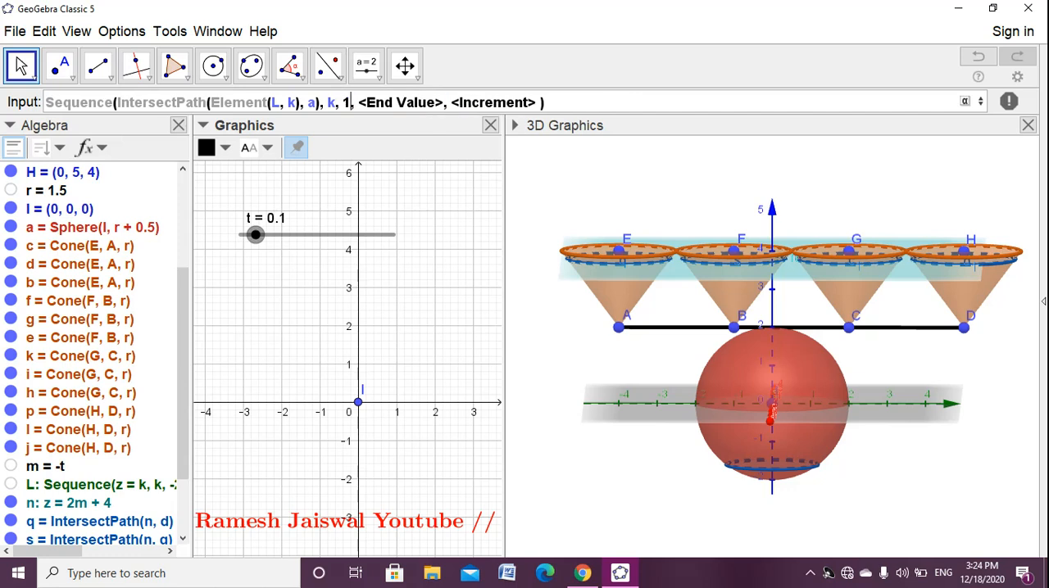
- Set the end value to t Length(L), remove the increment argument and create the sequence of sphere slices
{"action": "key", "text": "Tab"}
{"action": "type", "text": "t"}
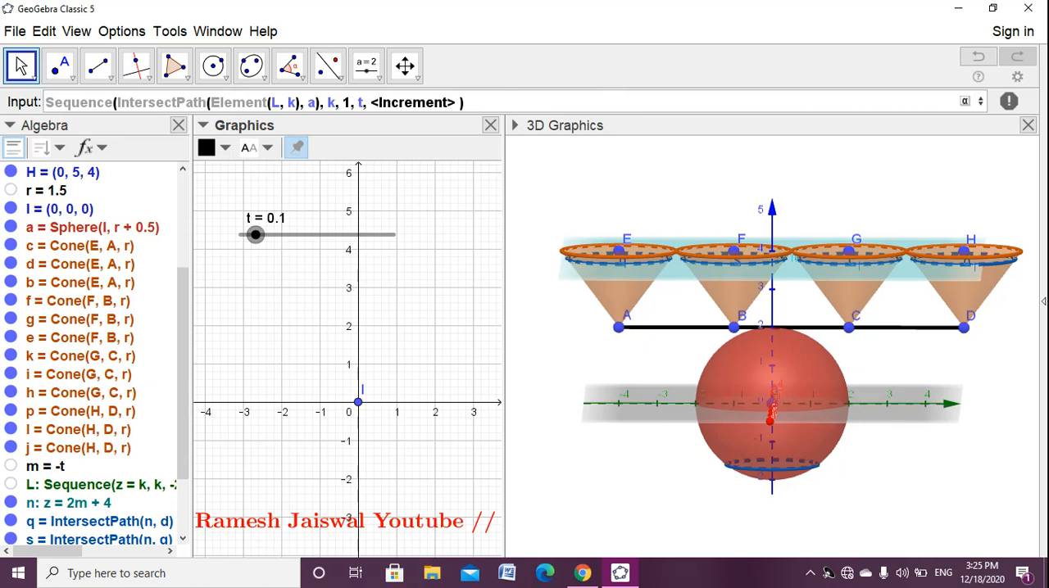
{"action": "type", "text": " l"}
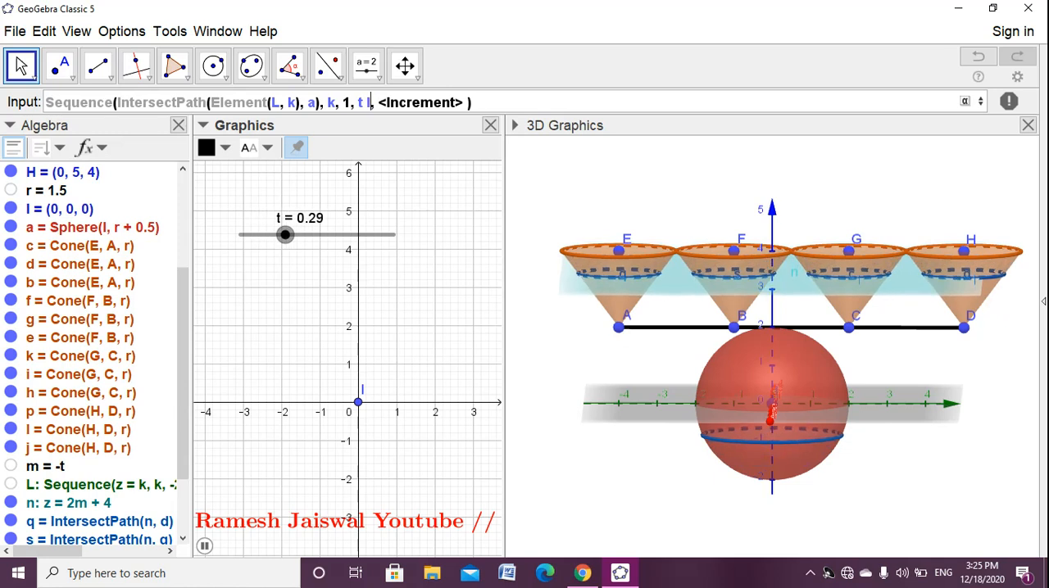
{"action": "type", "text": "eng"}
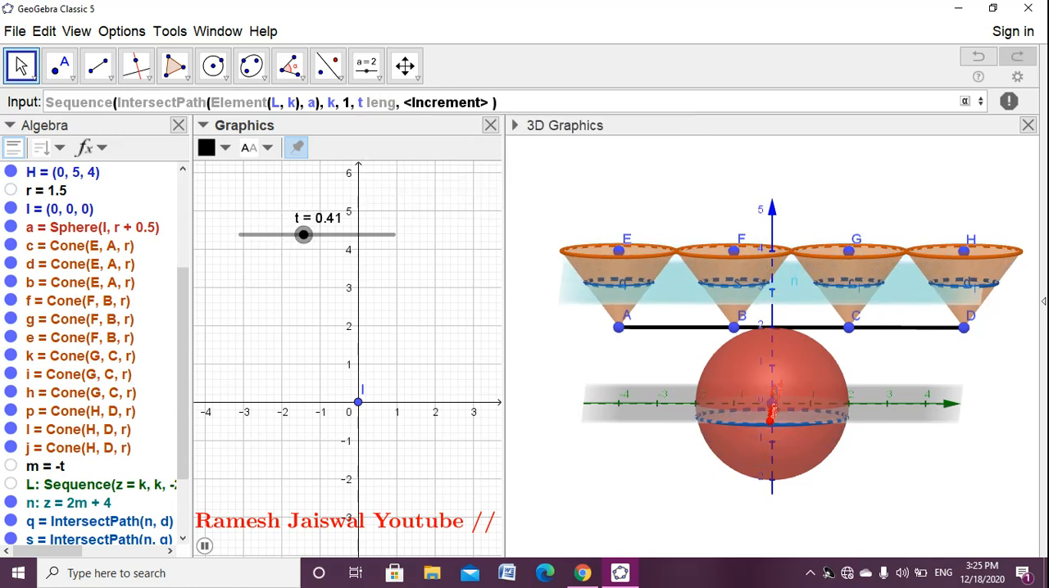
{"action": "type", "text": "th"}
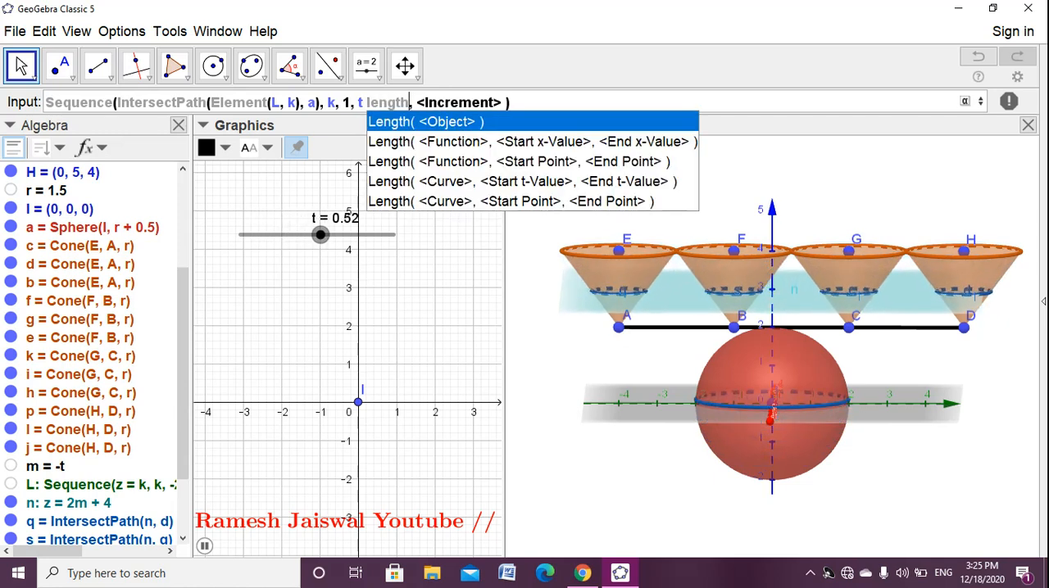
{"action": "key", "text": "Return"}
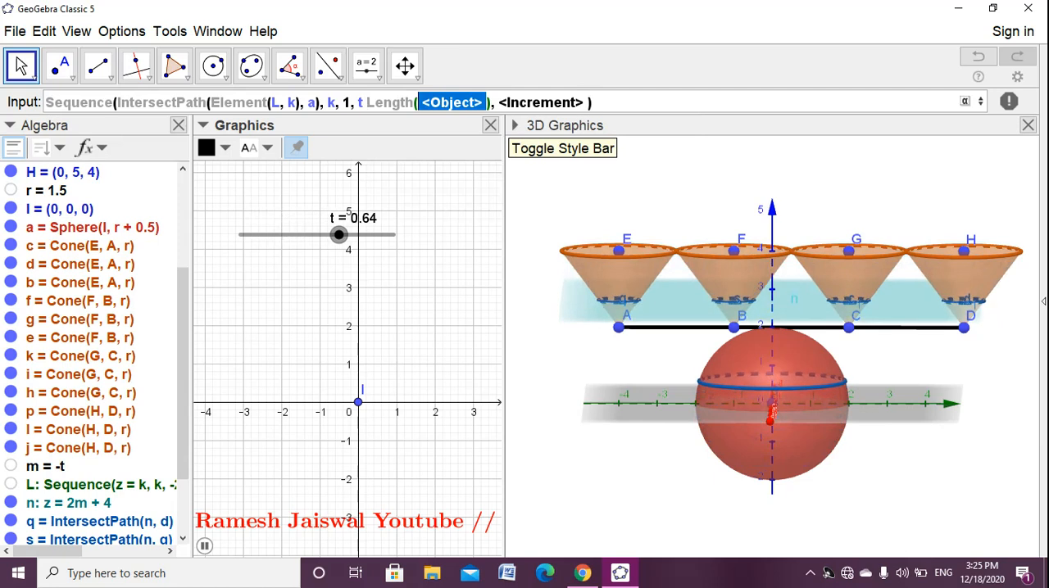
{"action": "type", "text": "L"}
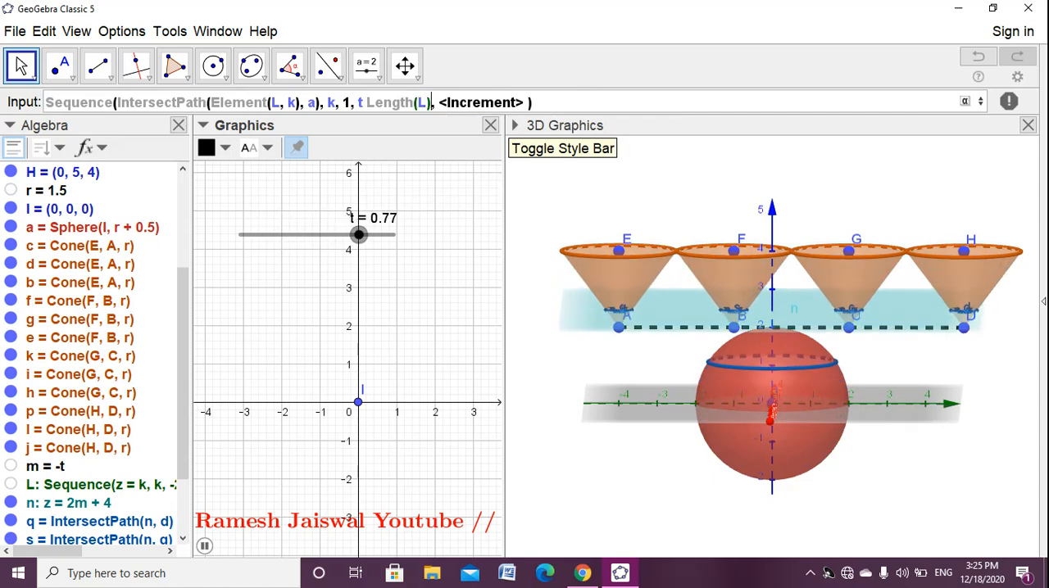
{"action": "key", "text": "Tab"}
{"action": "key", "text": "BackSpace"}
{"action": "key", "text": "BackSpace"}
{"action": "key", "text": "BackSpace"}
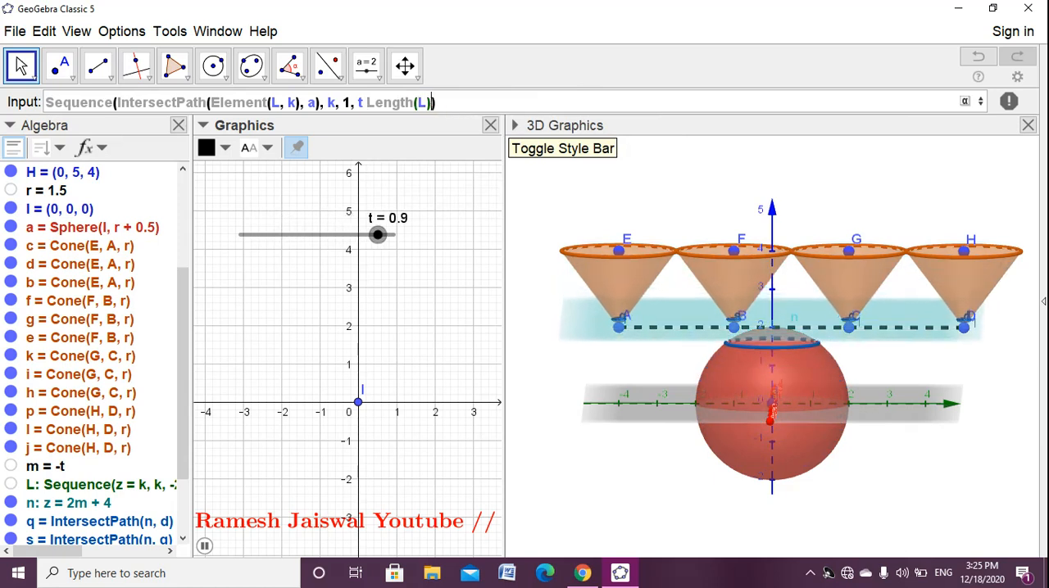
{"action": "key", "text": "Return"}
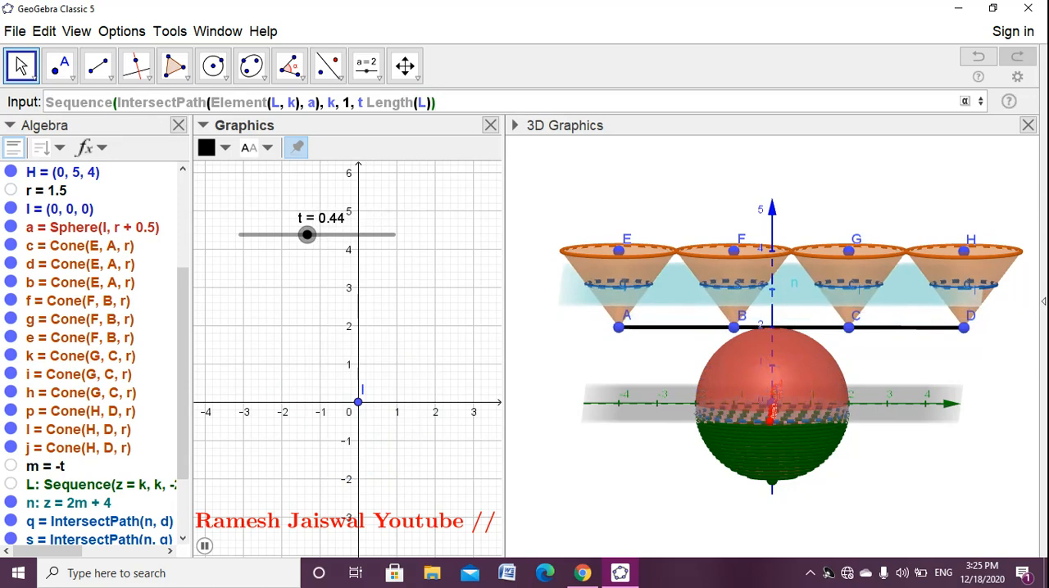
{"action": "key", "text": "Return"}
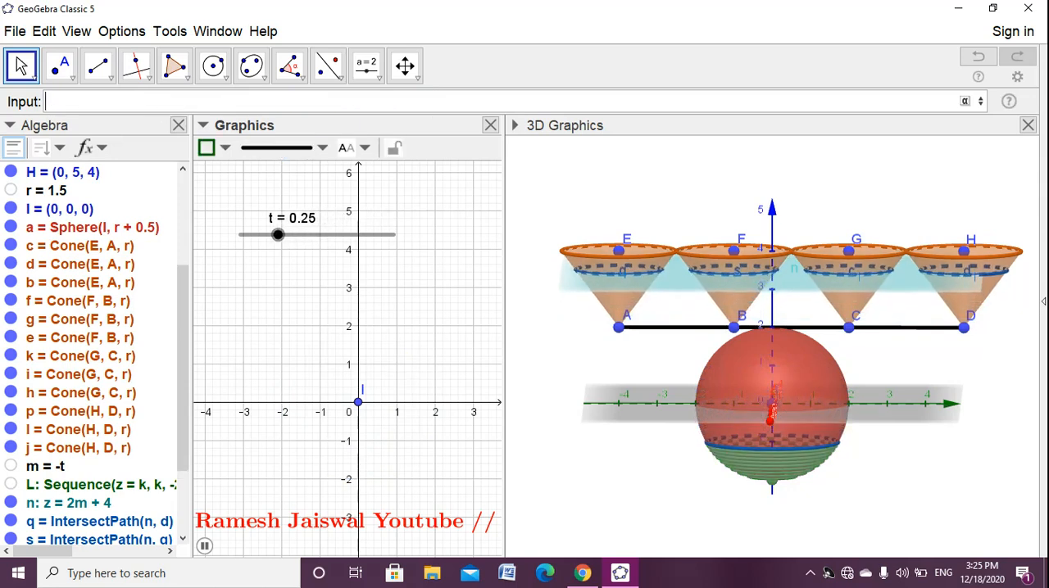
- Stop the slider animation and move t to 0.76 to check how the slices fill the sphere
{"action": "left_click", "coordinate": [276, 235]}
{"action": "left_click_drag", "start_coordinate": [271, 236], "coordinate": [356, 235]}
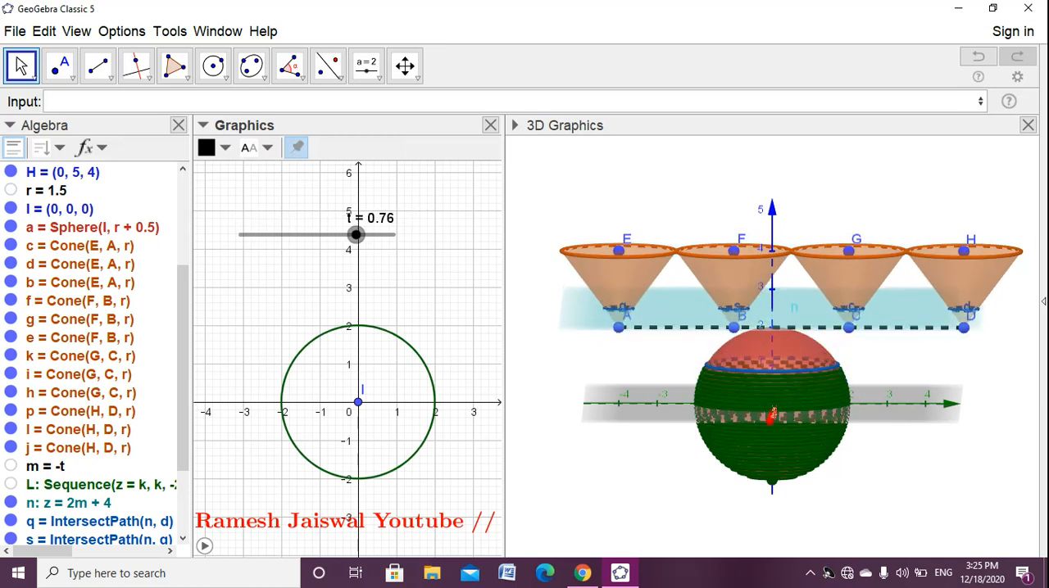
- Color the sphere slice sequence l1 blue and raise its fill opacity to the maximum
{"action": "scroll", "coordinate": [208, 402], "scroll_direction": "down", "scroll_amount": 5}
{"action": "scroll", "coordinate": [258, 415], "scroll_direction": "up", "scroll_amount": 2}
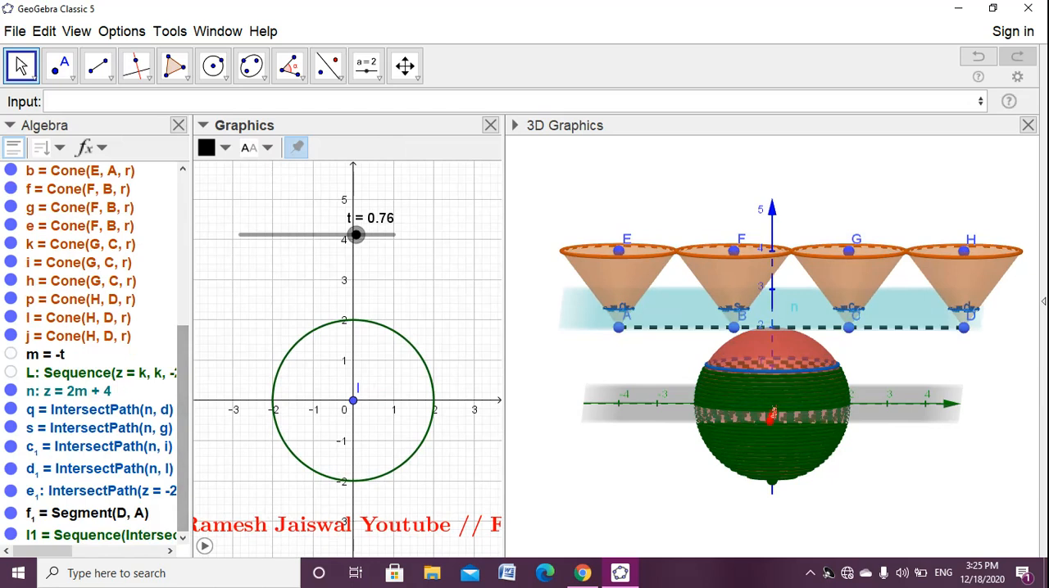
{"action": "left_click", "coordinate": [100, 534]}
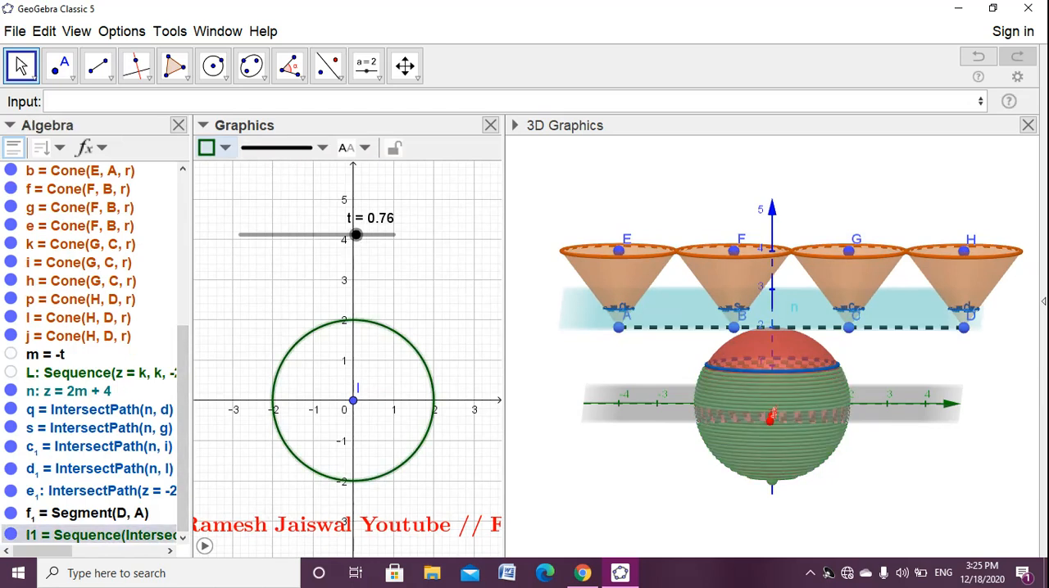
{"action": "left_click", "coordinate": [206, 147]}
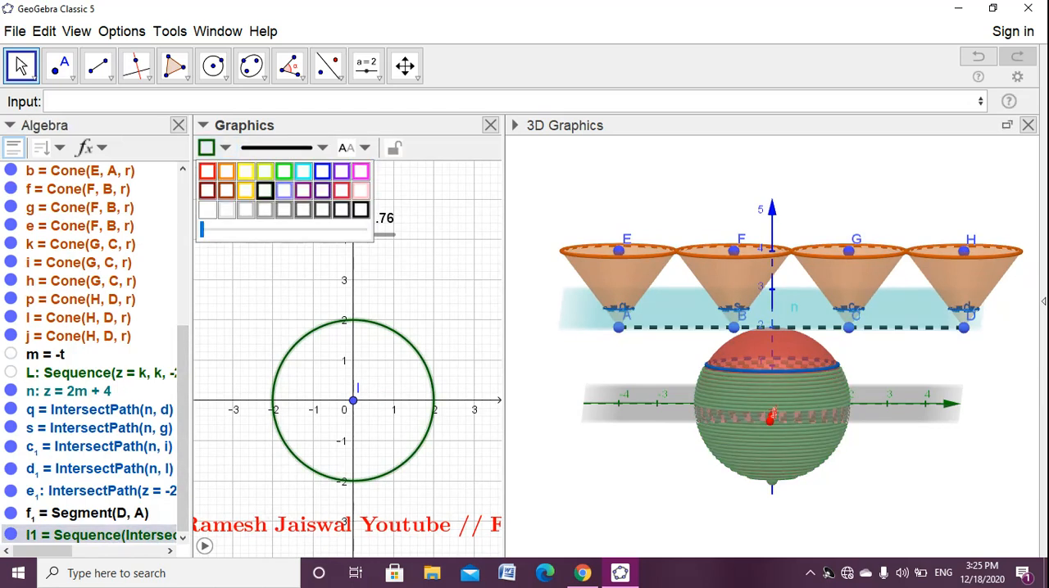
{"action": "left_click", "coordinate": [514, 124]}
{"action": "left_click", "coordinate": [518, 148]}
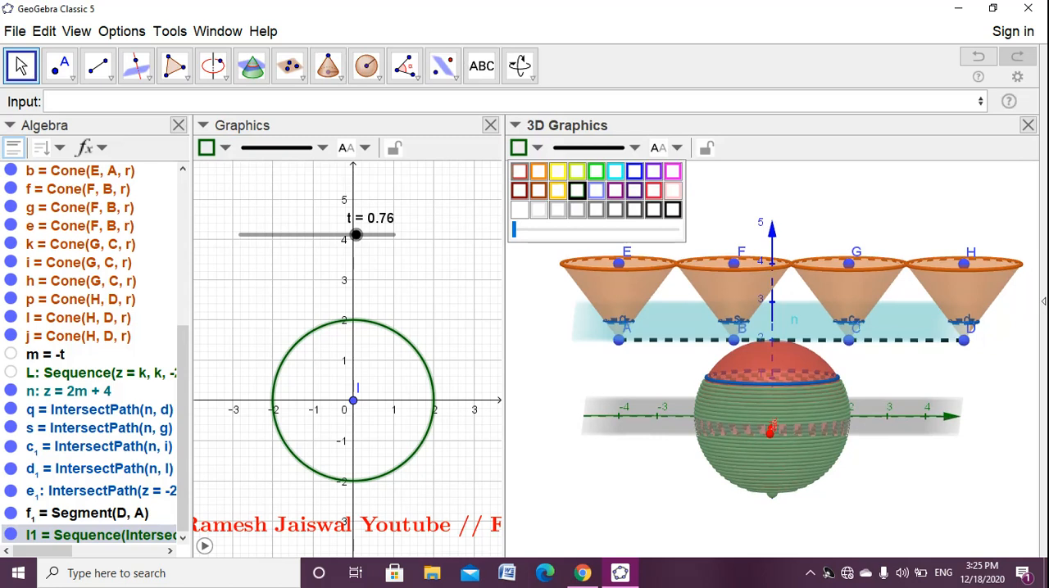
{"action": "left_click", "coordinate": [634, 171]}
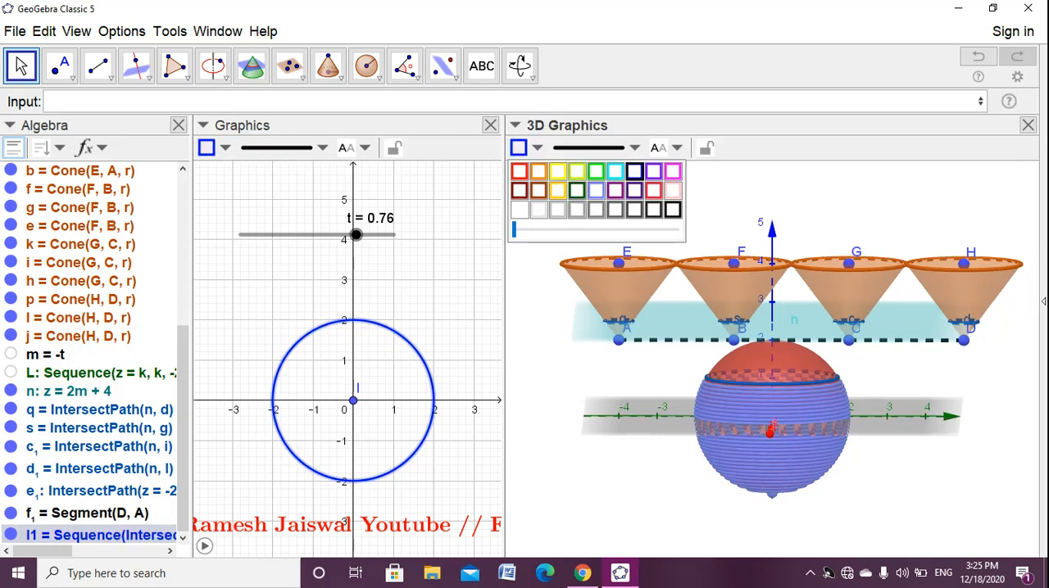
{"action": "left_click_drag", "start_coordinate": [513, 230], "coordinate": [677, 230]}
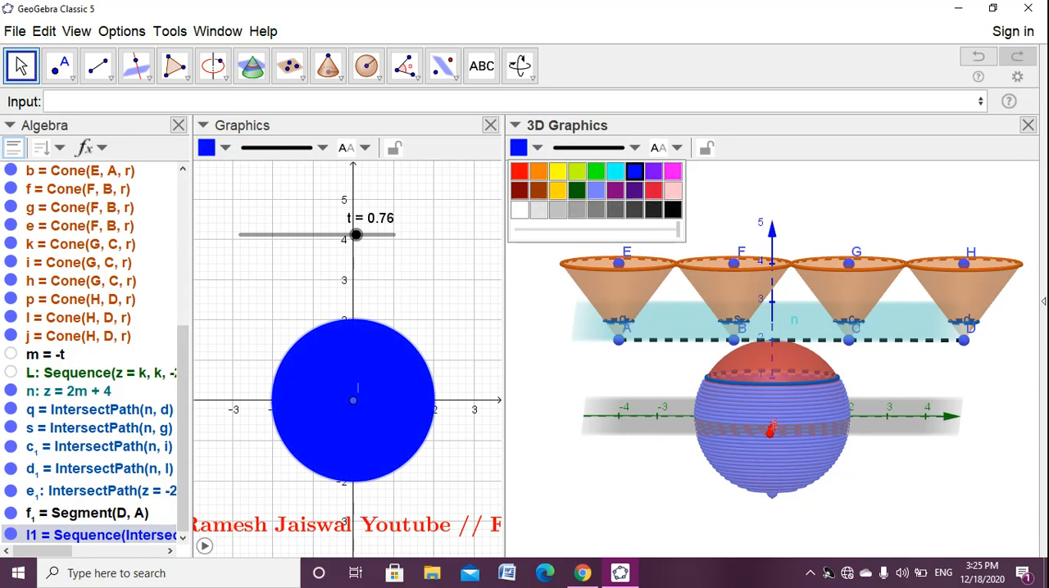
{"action": "left_click", "coordinate": [447, 283]}
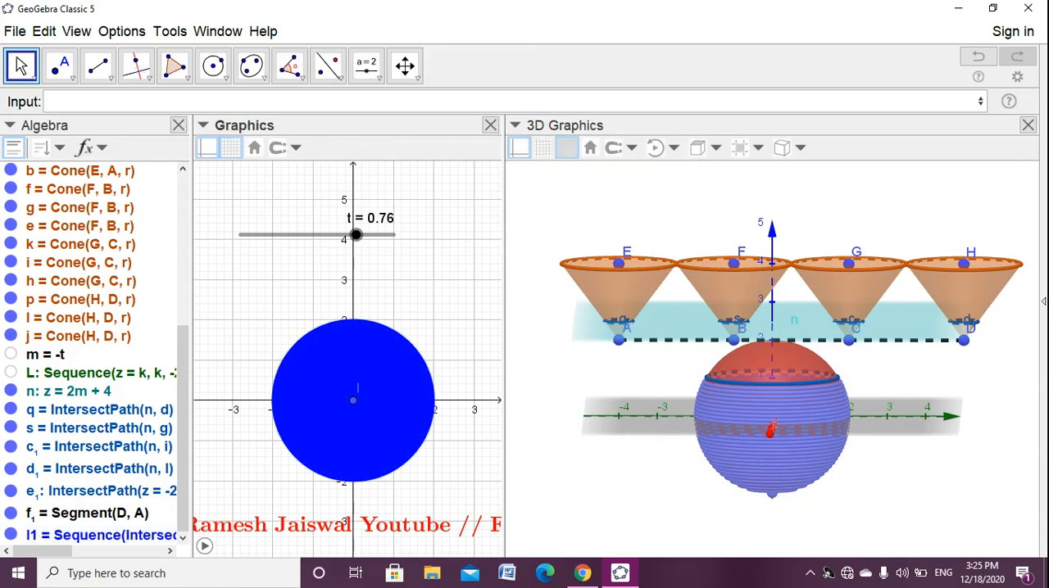
- Set slider t to 0.94 and inspect the blue slices inside the sphere from other angles
{"action": "left_click", "coordinate": [626, 483]}
{"action": "left_click_drag", "start_coordinate": [355, 235], "coordinate": [384, 235]}
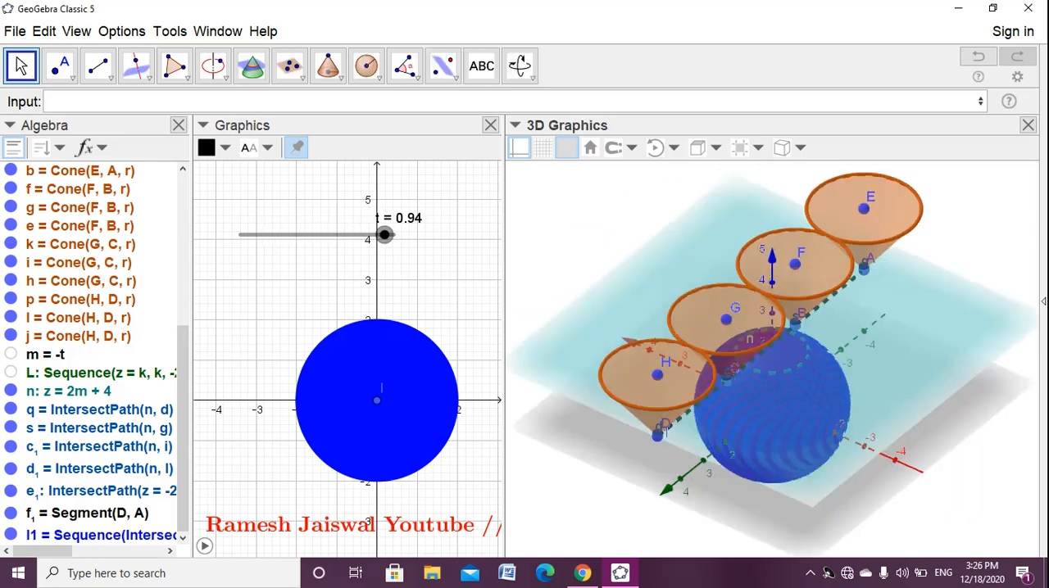
{"action": "right_click_drag", "start_coordinate": [721, 442], "coordinate": [749, 465]}
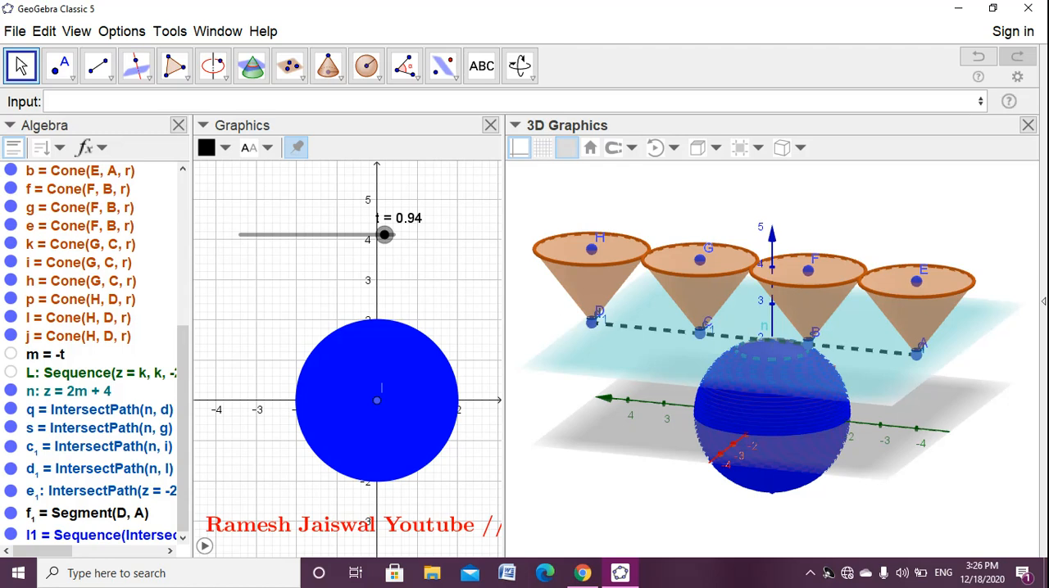
- Start a Cone command defined by circle and height
{"action": "left_click", "coordinate": [344, 102]}
{"action": "type", "text": "c"}
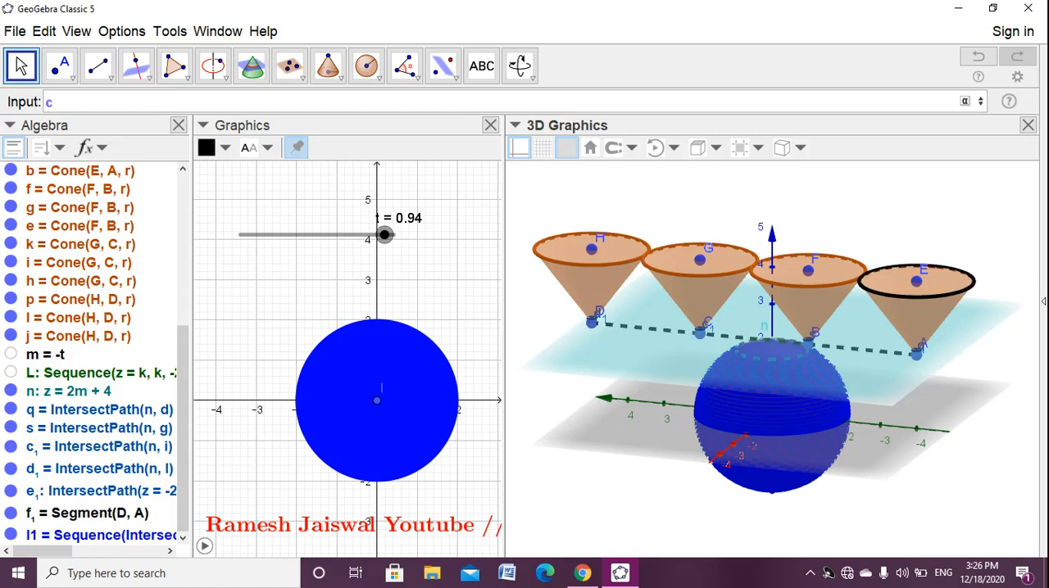
{"action": "type", "text": "one"}
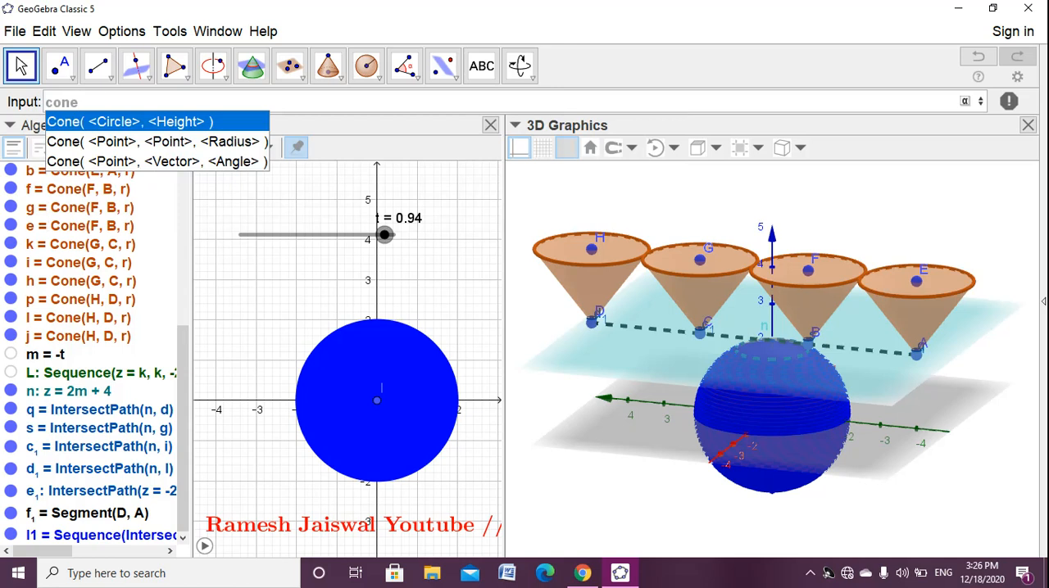
{"action": "key", "text": "Return"}
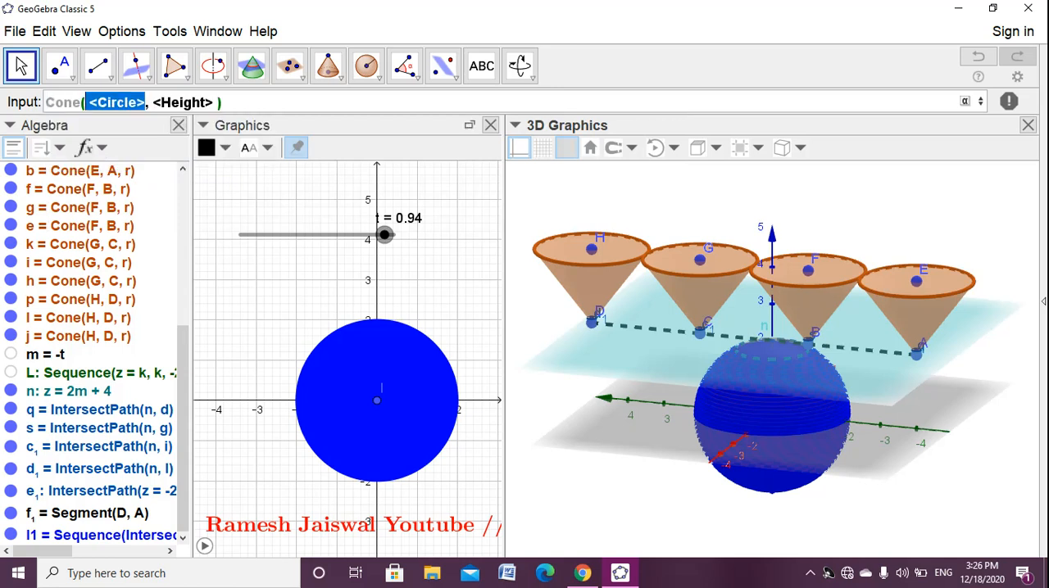
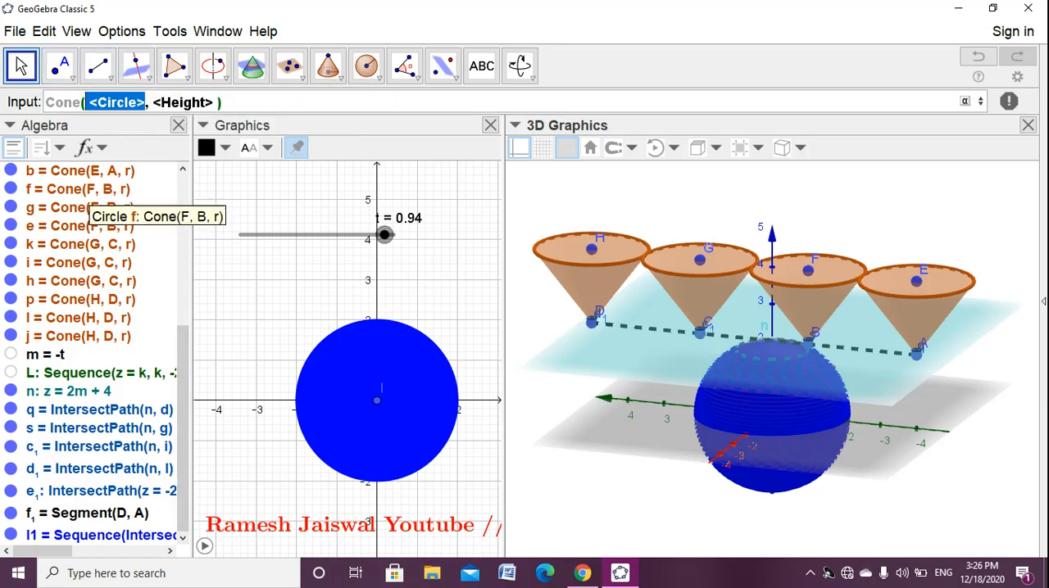
- Create a small cone between the center of section q and apex A with the section's radius: Cone(Center(q), A, Radius(q))
{"action": "type", "text": "cent"}
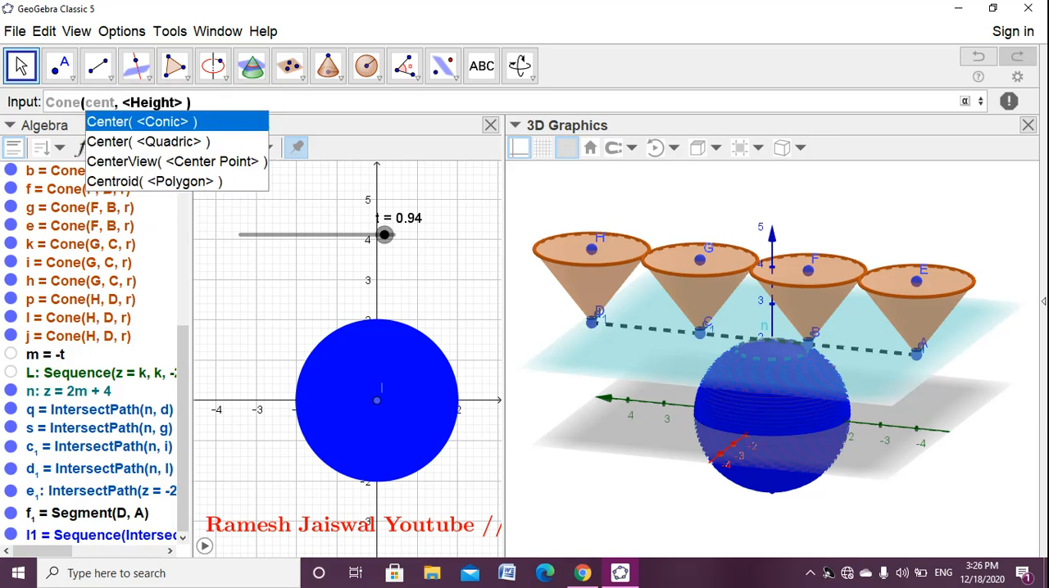
{"action": "key", "text": "Return"}
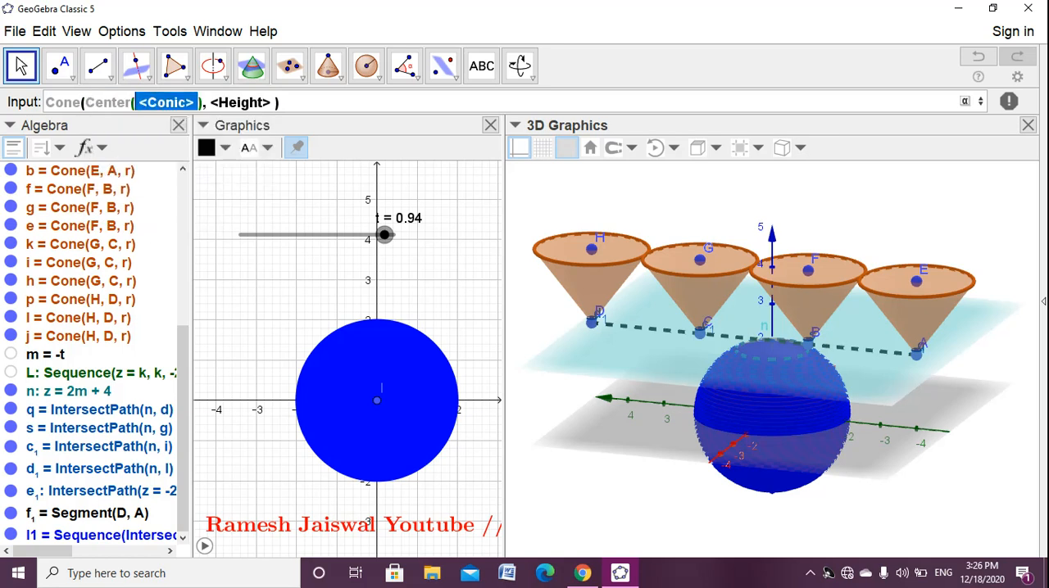
{"action": "type", "text": "q"}
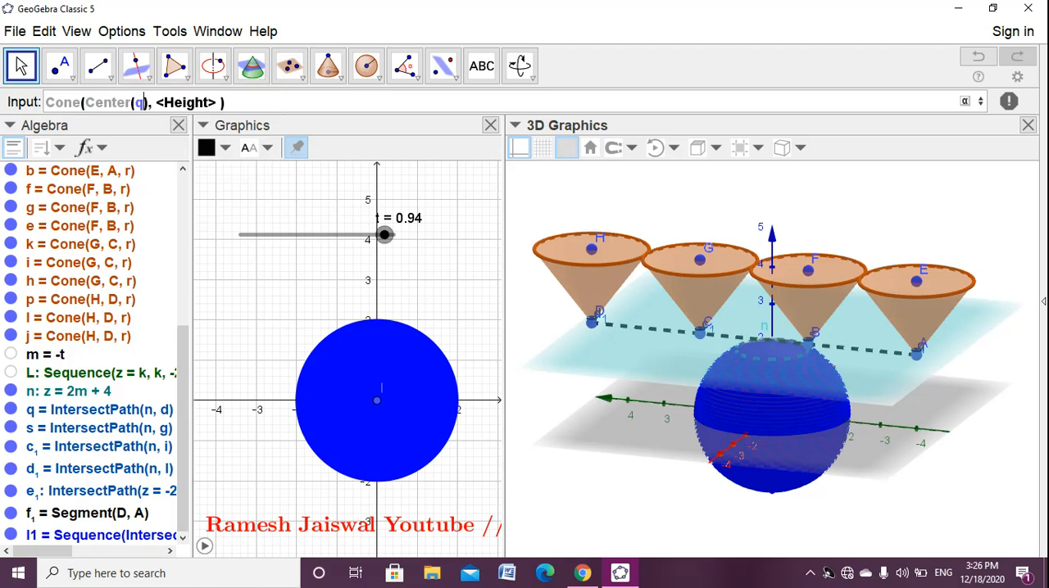
{"action": "key", "text": "Tab"}
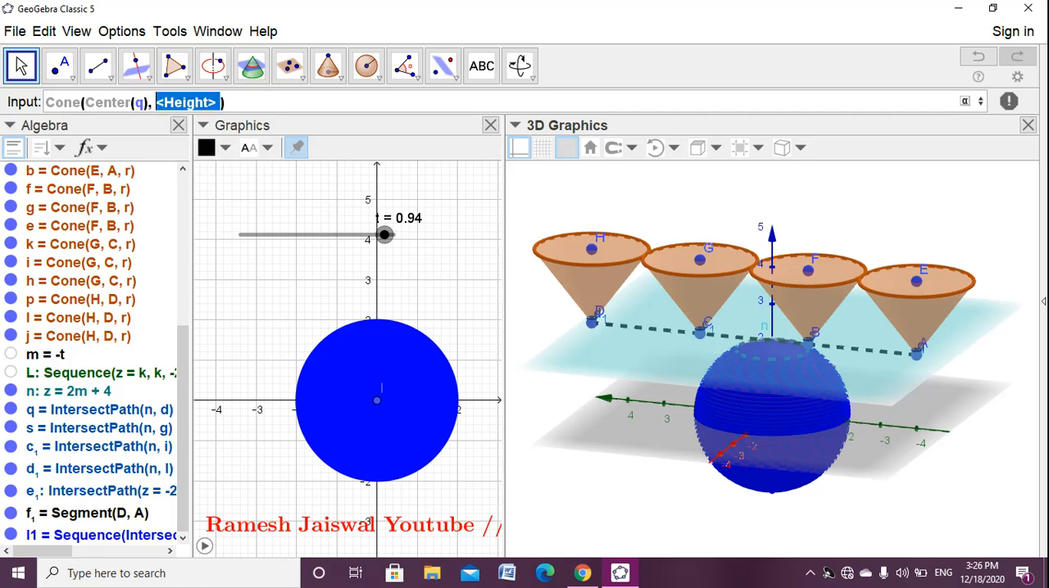
{"action": "type", "text": "A,"}
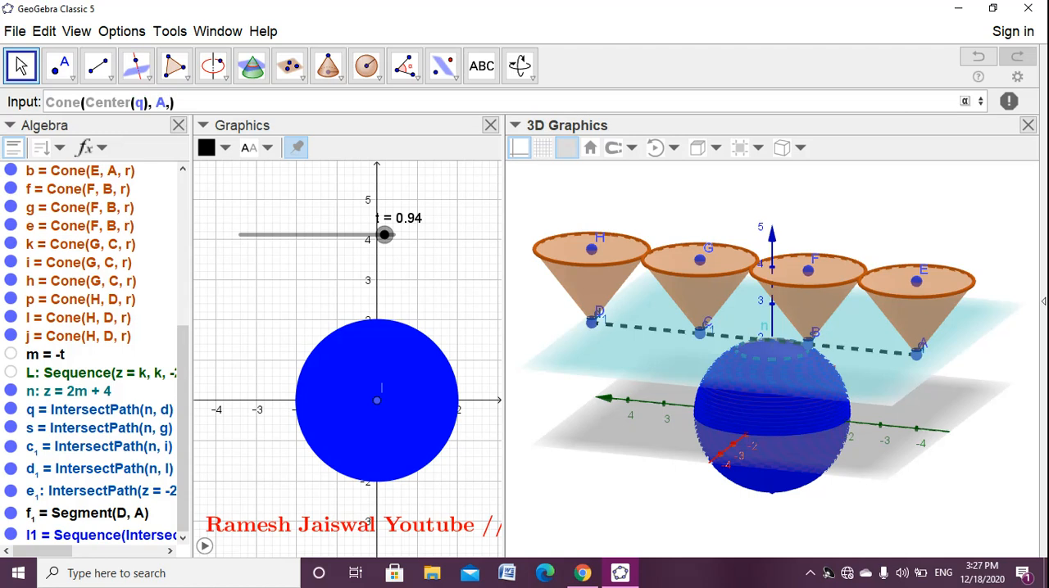
{"action": "type", "text": "radius"}
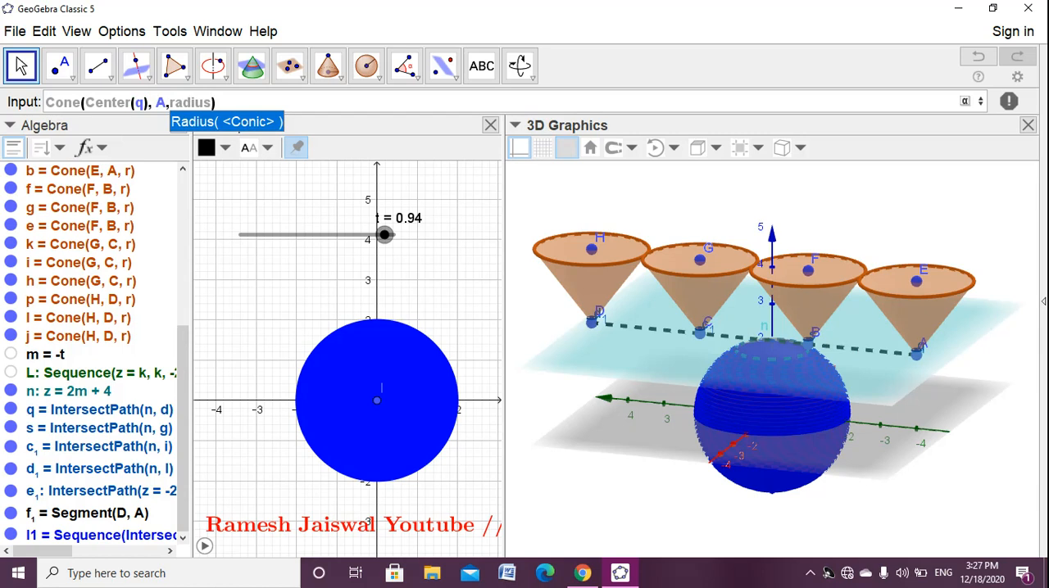
{"action": "key", "text": "Return"}
{"action": "type", "text": "q"}
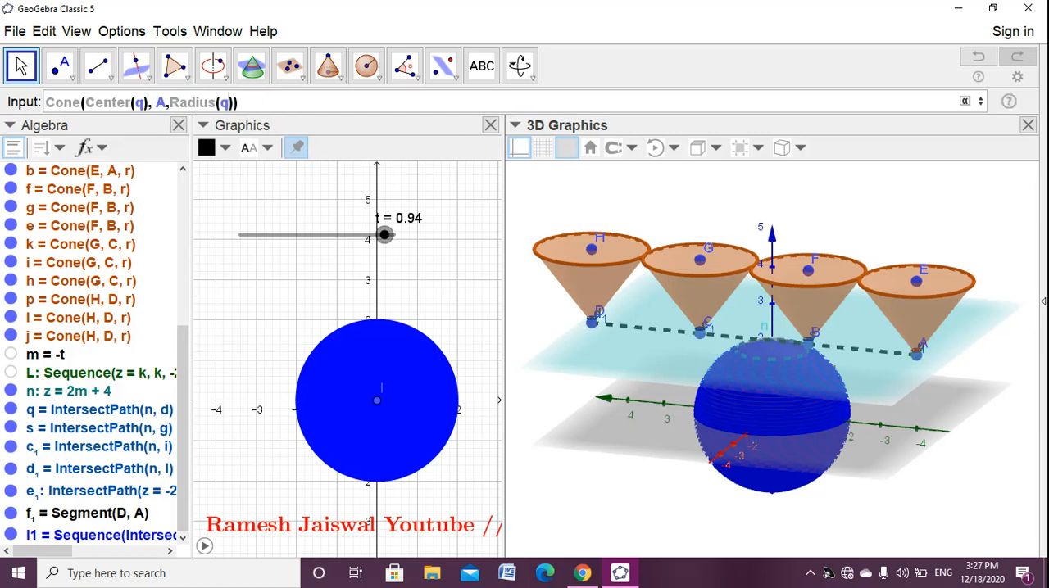
{"action": "key", "text": "Return"}
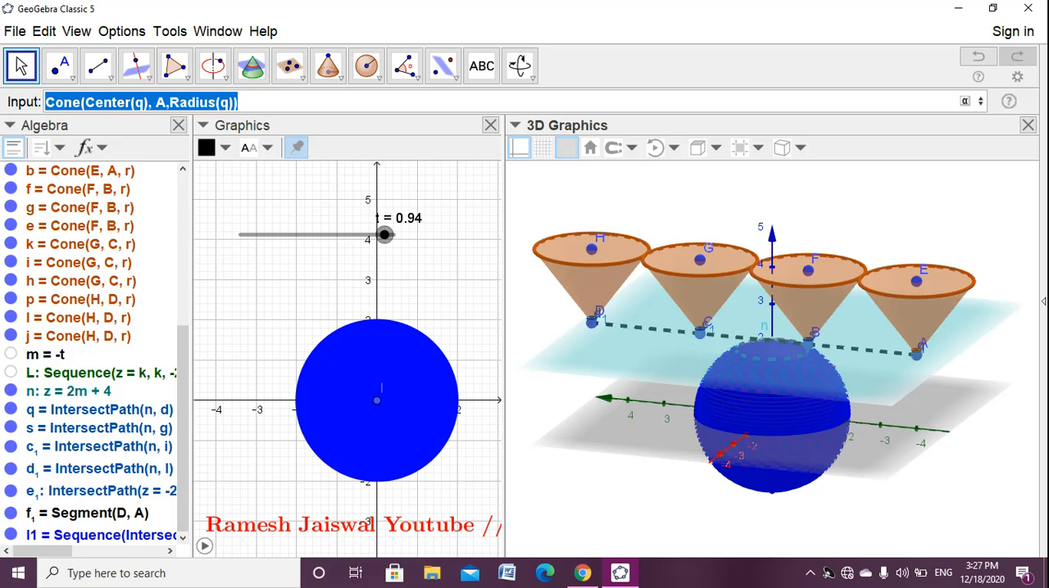
{"action": "key", "text": "Right"}
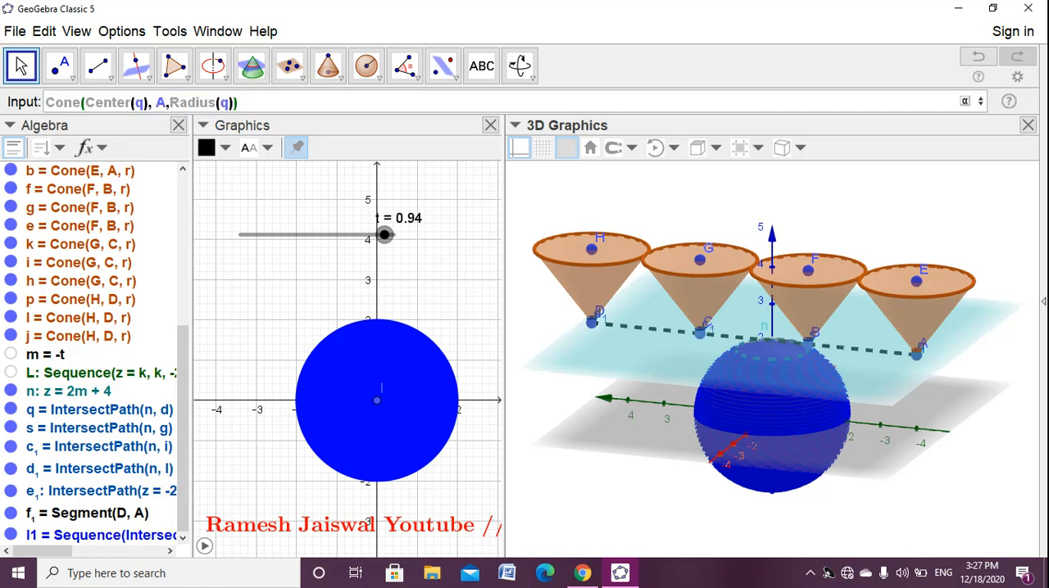
{"action": "key", "text": "Return"}
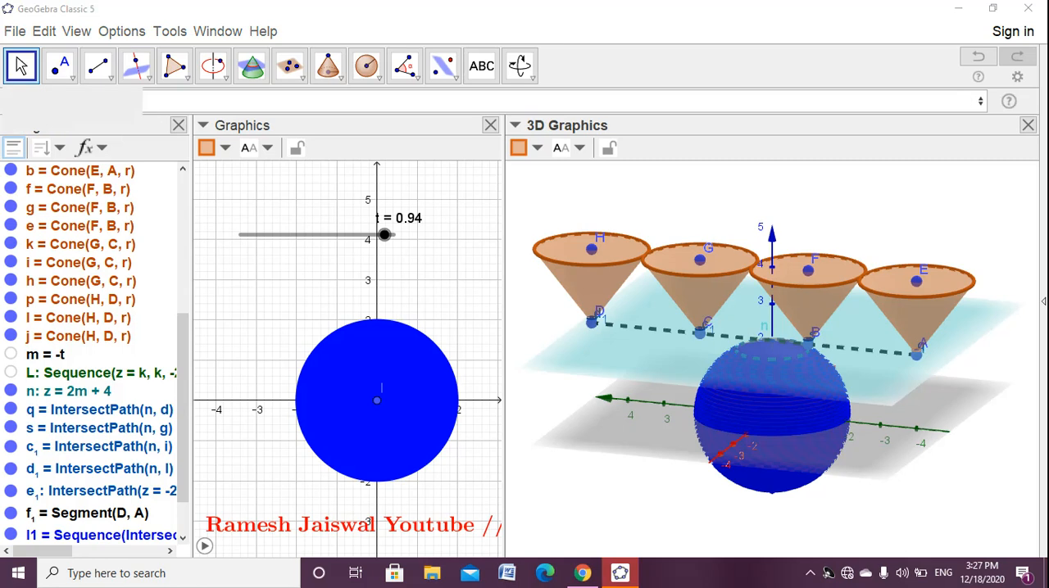
- Set slider t to 0.58 and hide the auxiliary objects in the object list
{"action": "left_click_drag", "start_coordinate": [384, 234], "coordinate": [335, 234]}
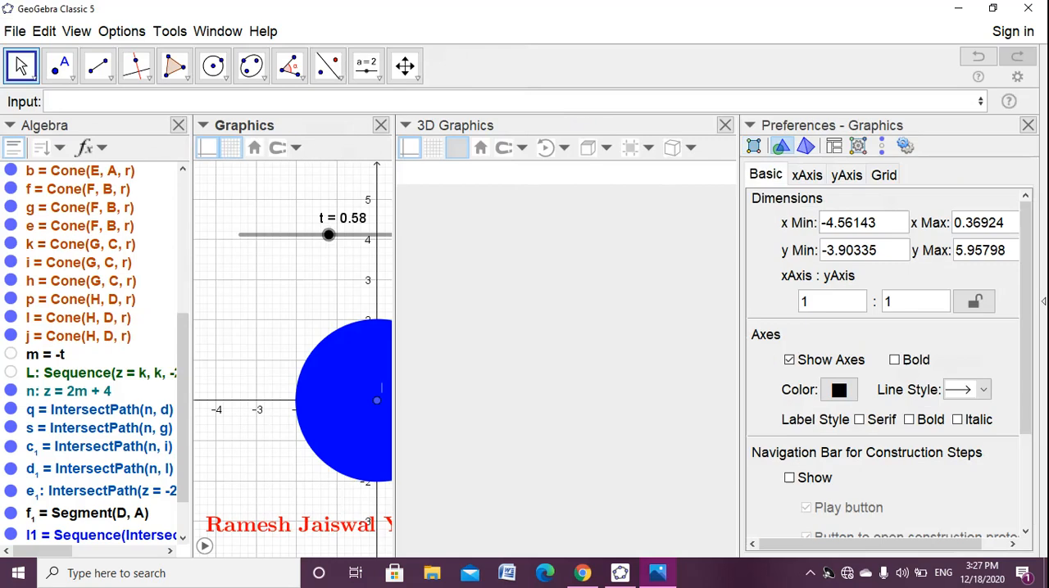
{"action": "left_click", "coordinate": [1027, 124]}
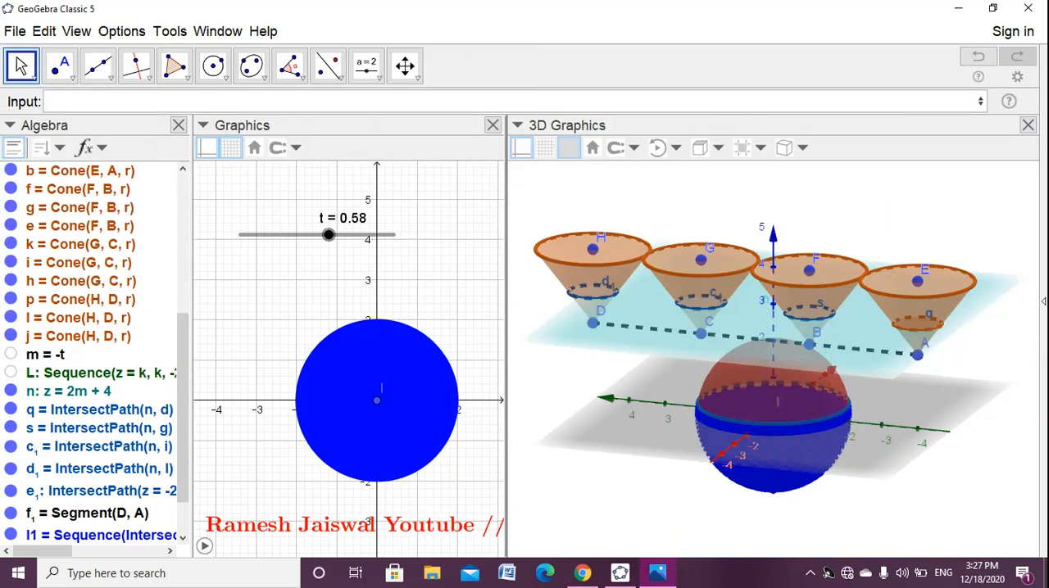
{"action": "left_click_drag", "start_coordinate": [182, 408], "coordinate": [182, 438]}
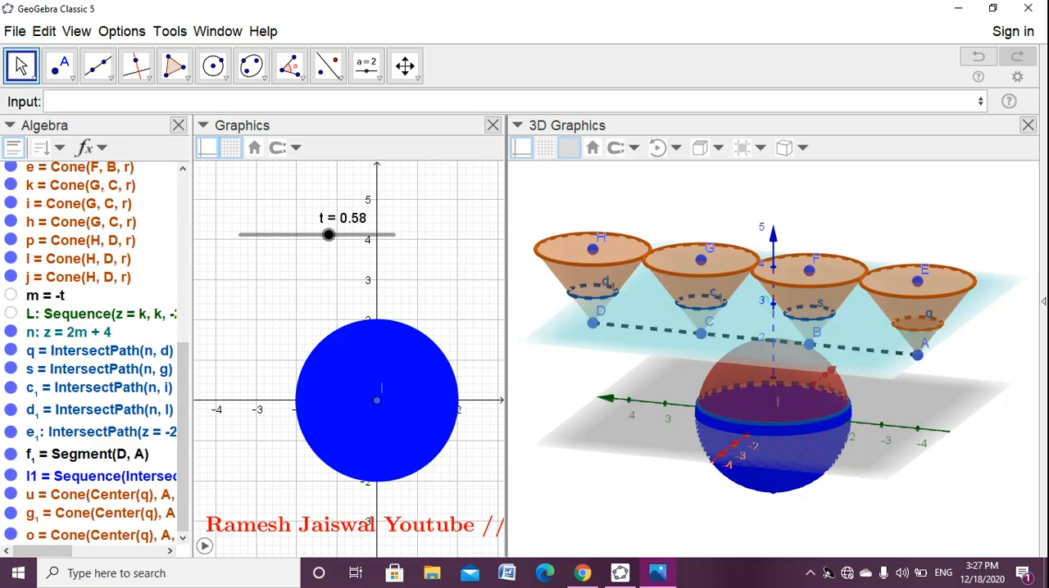
{"action": "left_click", "coordinate": [14, 148]}
- Color the small cone at A blue with maximum fill opacity, and set slider t to 0.63
{"action": "left_click", "coordinate": [100, 535]}
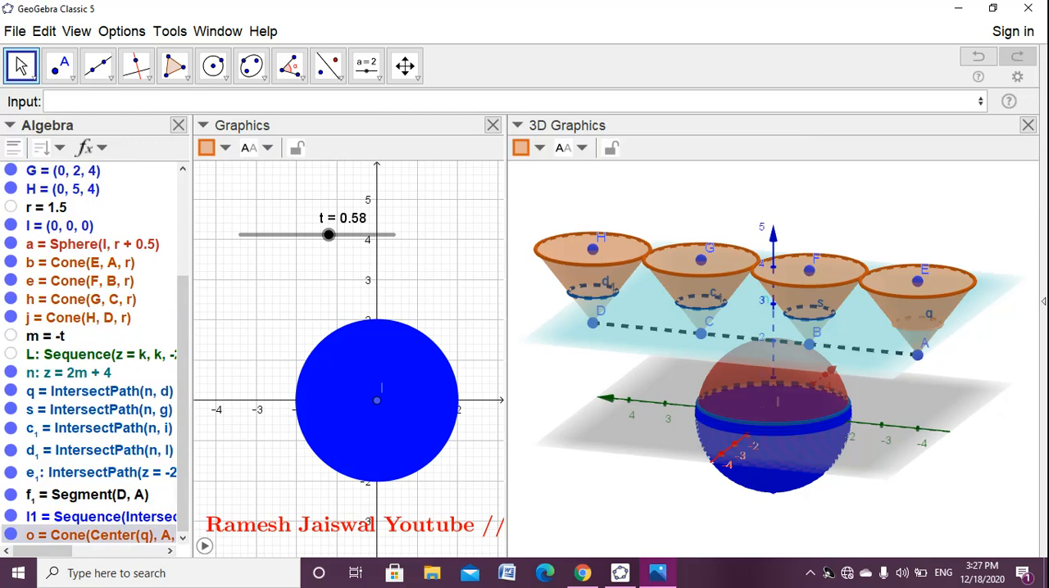
{"action": "left_click", "coordinate": [520, 147]}
{"action": "left_click", "coordinate": [636, 170]}
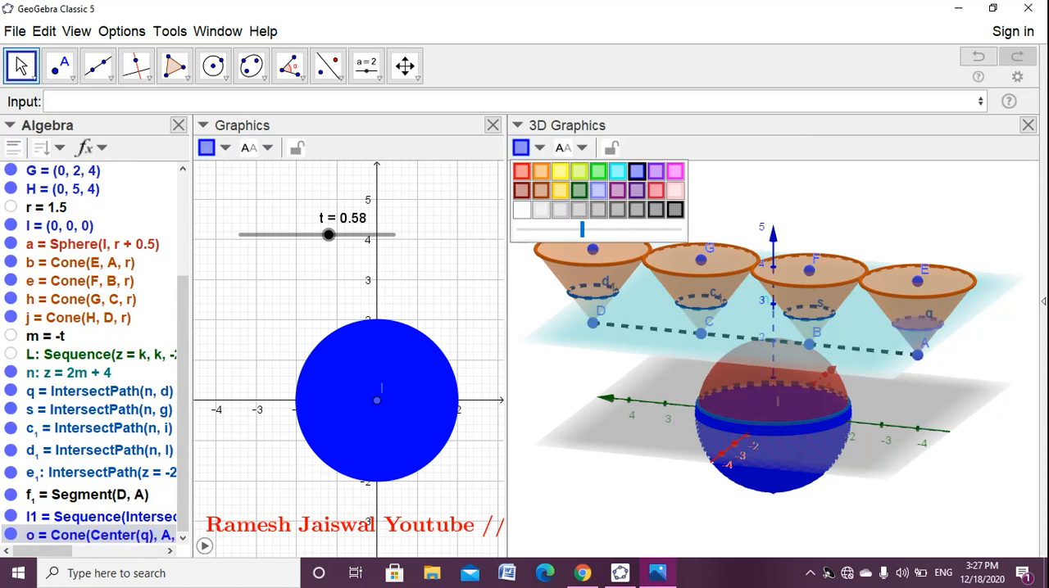
{"action": "left_click_drag", "start_coordinate": [582, 229], "coordinate": [679, 229]}
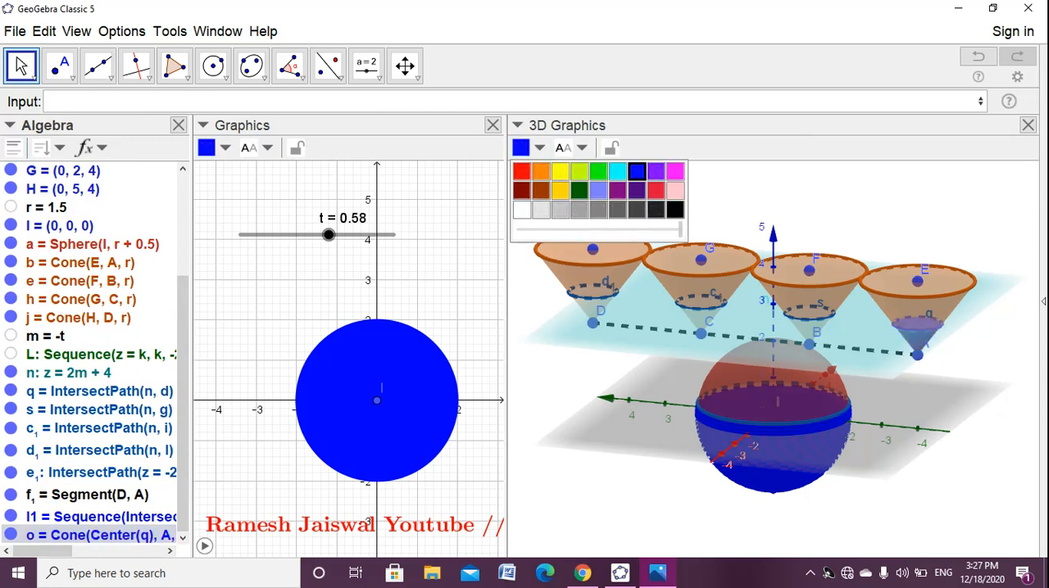
{"action": "key", "text": "Escape"}
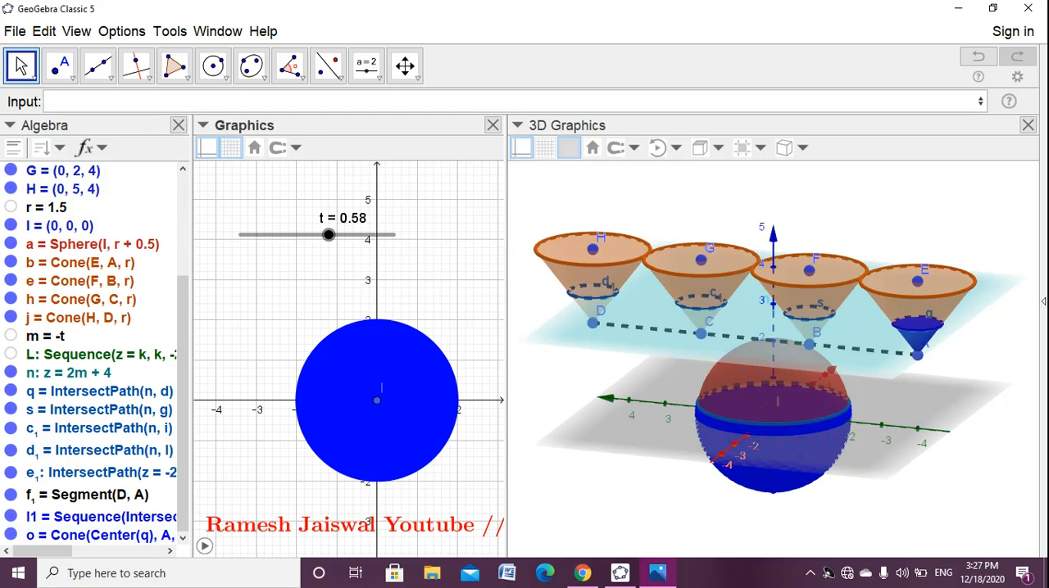
{"action": "left_click_drag", "start_coordinate": [860, 426], "coordinate": [652, 393]}
{"action": "mouse_move", "coordinate": [327, 234]}
{"action": "left_mouse_down"}
{"action": "mouse_move", "coordinate": [239, 235]}
{"action": "mouse_move", "coordinate": [393, 234]}
{"action": "mouse_move", "coordinate": [336, 235]}
{"action": "left_mouse_up"}
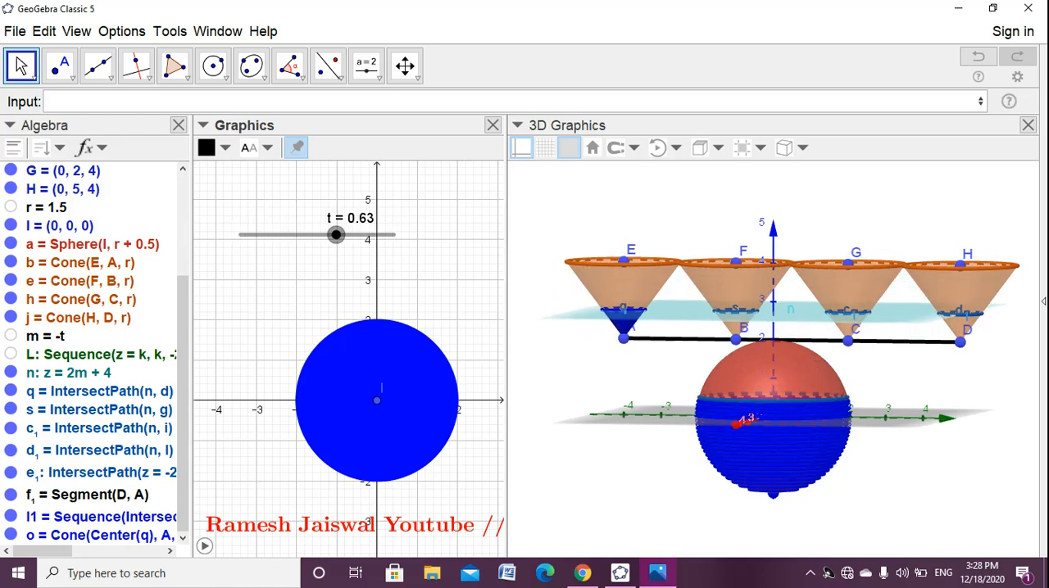
- Adapt the previous cone command for the second cone and create Cone(Center(s), B, Radius(s))
{"action": "left_click", "coordinate": [47, 102]}
{"action": "key", "text": "Up"}
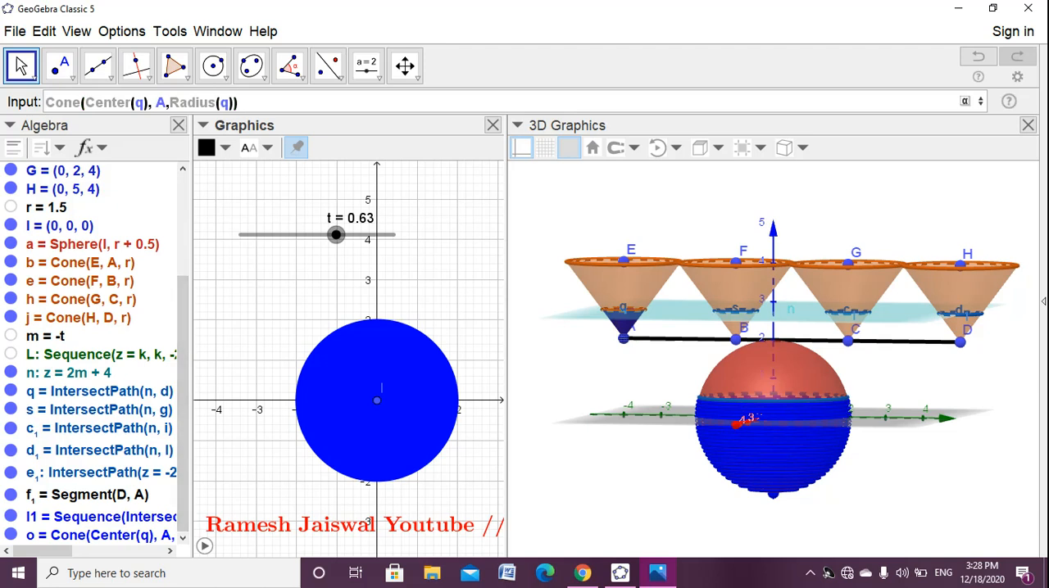
{"action": "key", "text": "BackSpace"}
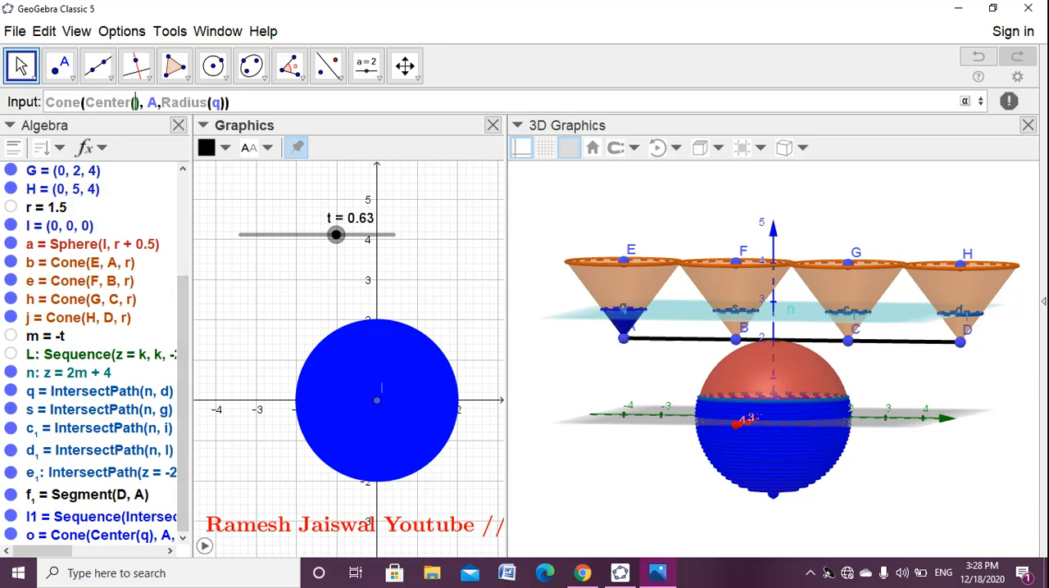
{"action": "type", "text": "s"}
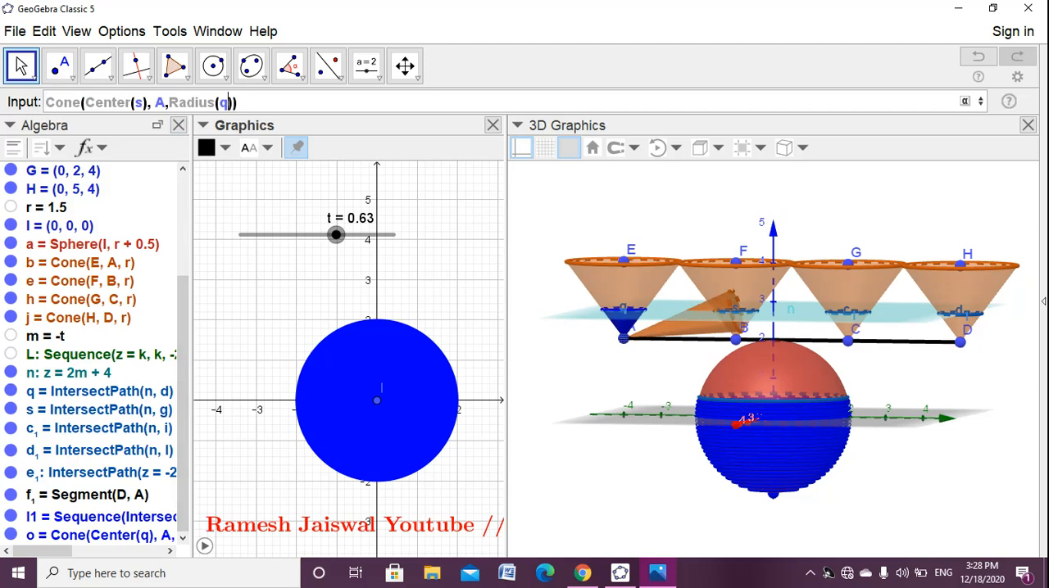
{"action": "key", "text": "BackSpace"}
{"action": "type", "text": "s"}
{"action": "key", "text": "BackSpace"}
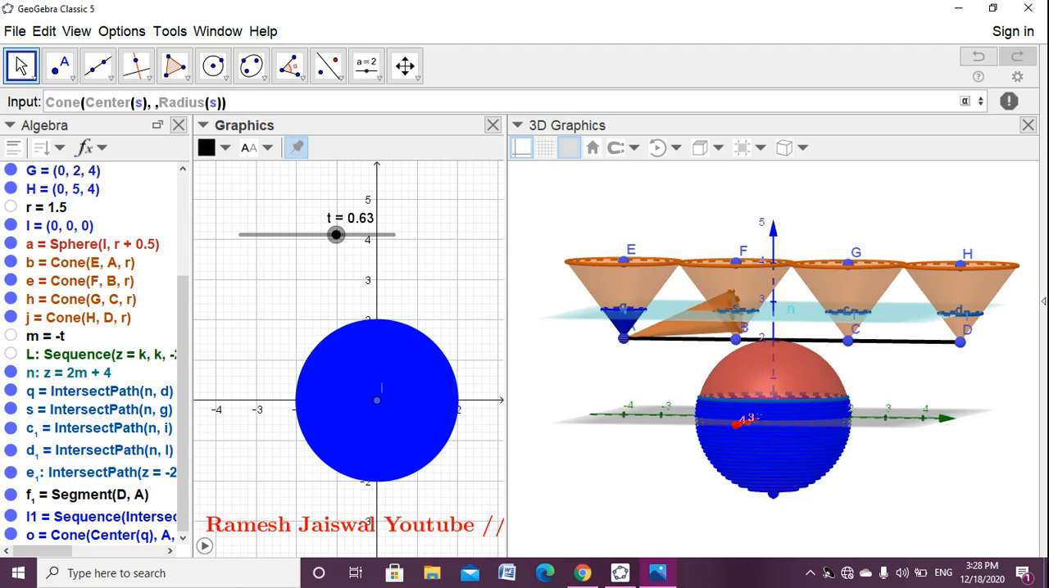
{"action": "type", "text": "B"}
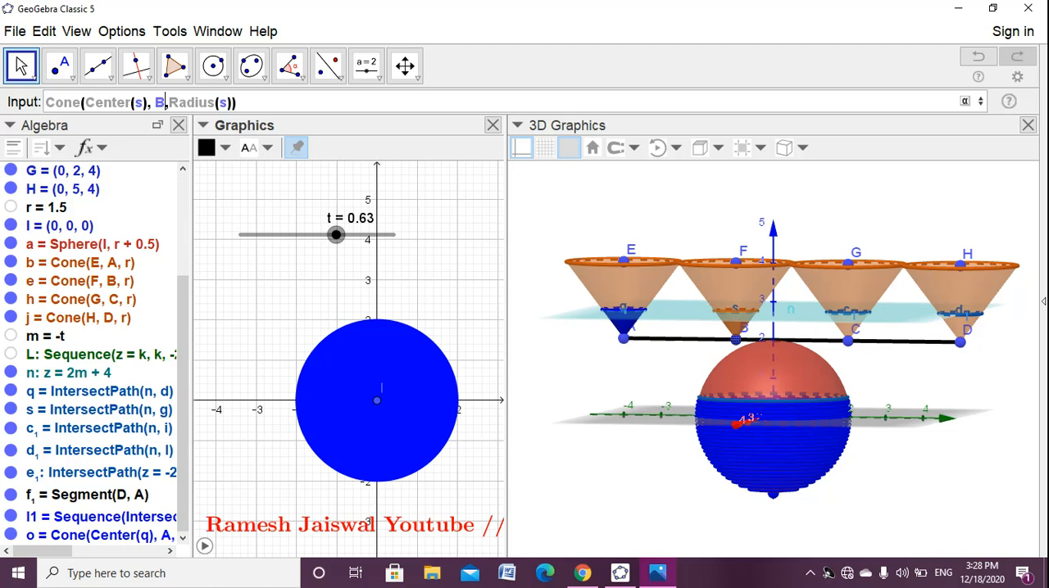
{"action": "key", "text": "Return"}
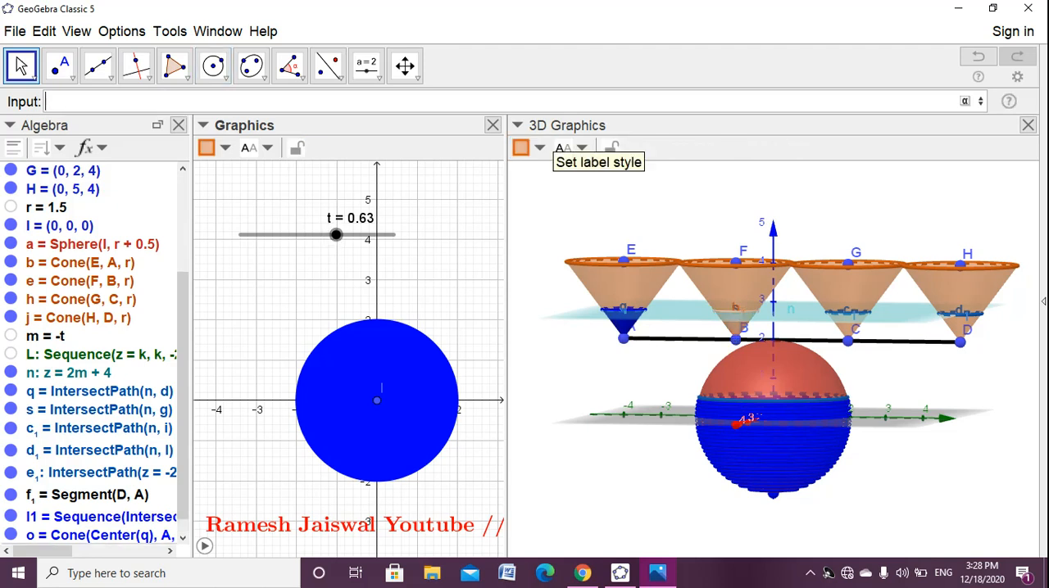
- Color the small cone at B blue and raise its fill opacity to the maximum
{"action": "left_click", "coordinate": [525, 147]}
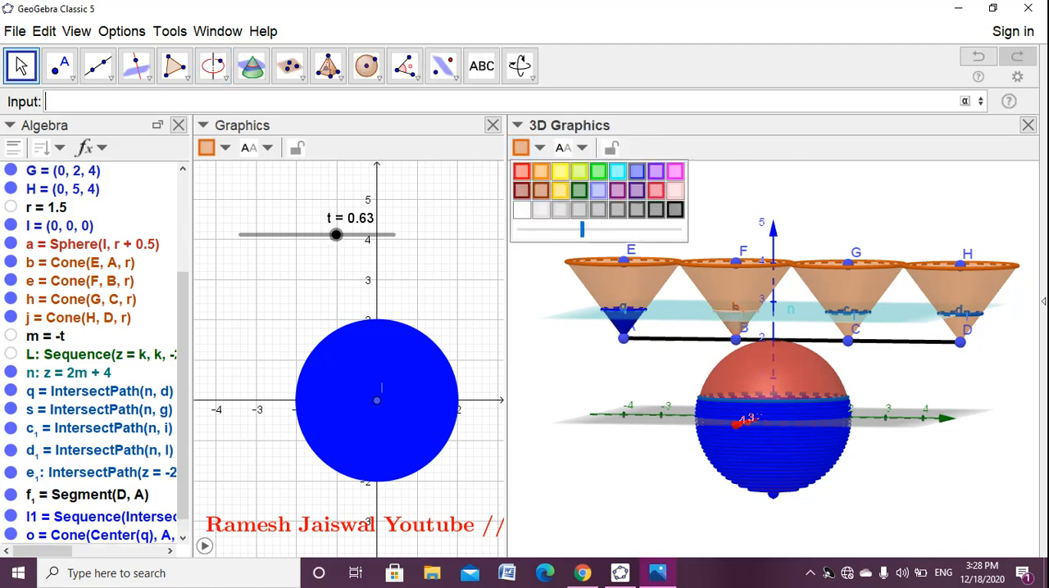
{"action": "left_click", "coordinate": [636, 171]}
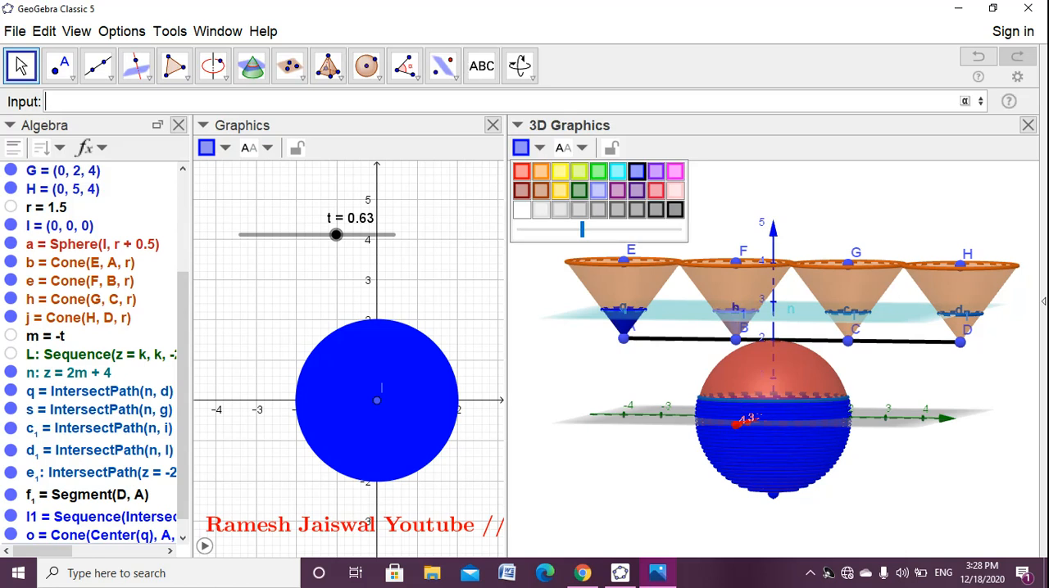
{"action": "left_click_drag", "start_coordinate": [581, 229], "coordinate": [680, 230]}
{"action": "left_click", "coordinate": [447, 274]}
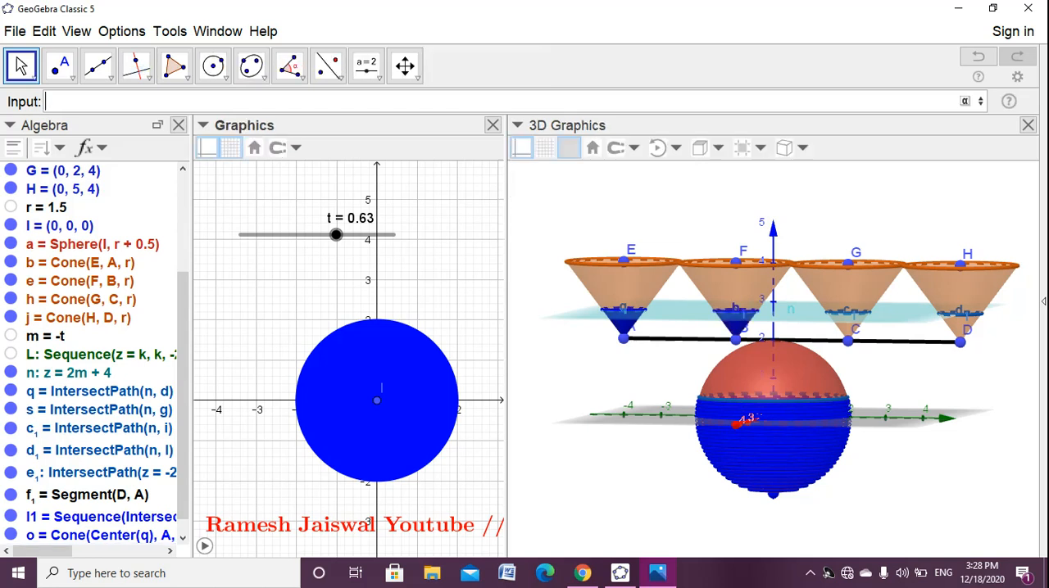
- Adapt the earlier cone command for the third cone and create Cone(Center(c_1), C, Radius(c_1))
{"action": "mouse_move", "coordinate": [623, 459]}
{"action": "left_mouse_down"}
{"action": "mouse_move", "coordinate": [593, 492]}
{"action": "mouse_move", "coordinate": [632, 460]}
{"action": "left_mouse_up"}
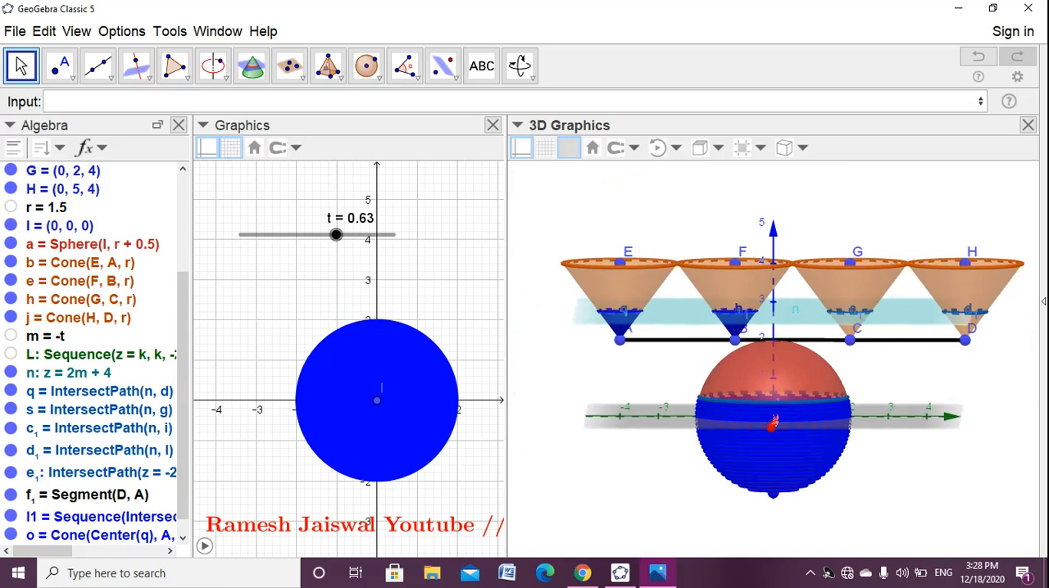
{"action": "left_click", "coordinate": [98, 102]}
{"action": "key", "text": "Up"}
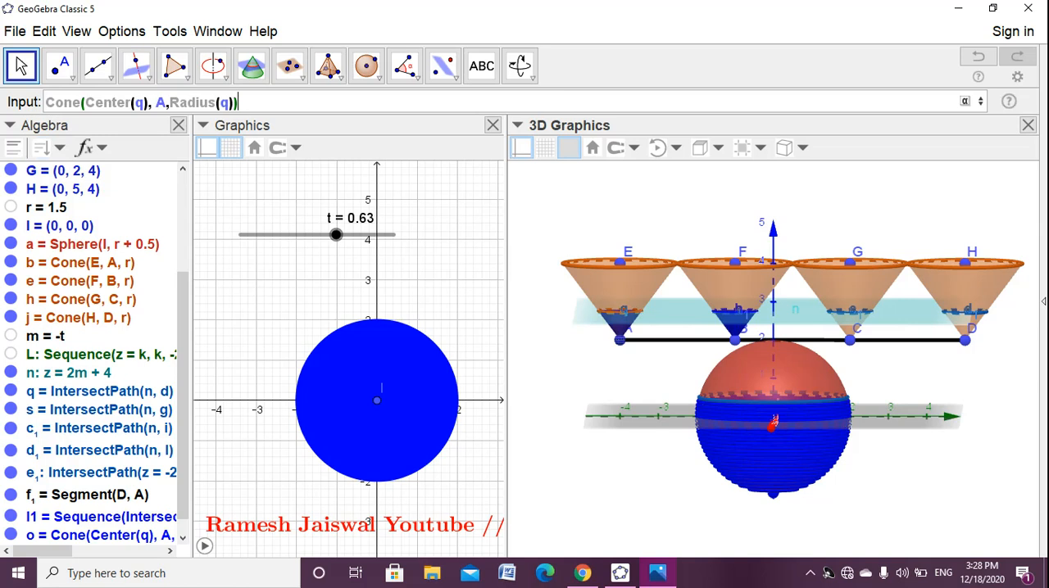
{"action": "left_click", "coordinate": [144, 102]}
{"action": "key", "text": "BackSpace"}
{"action": "type", "text": "c"}
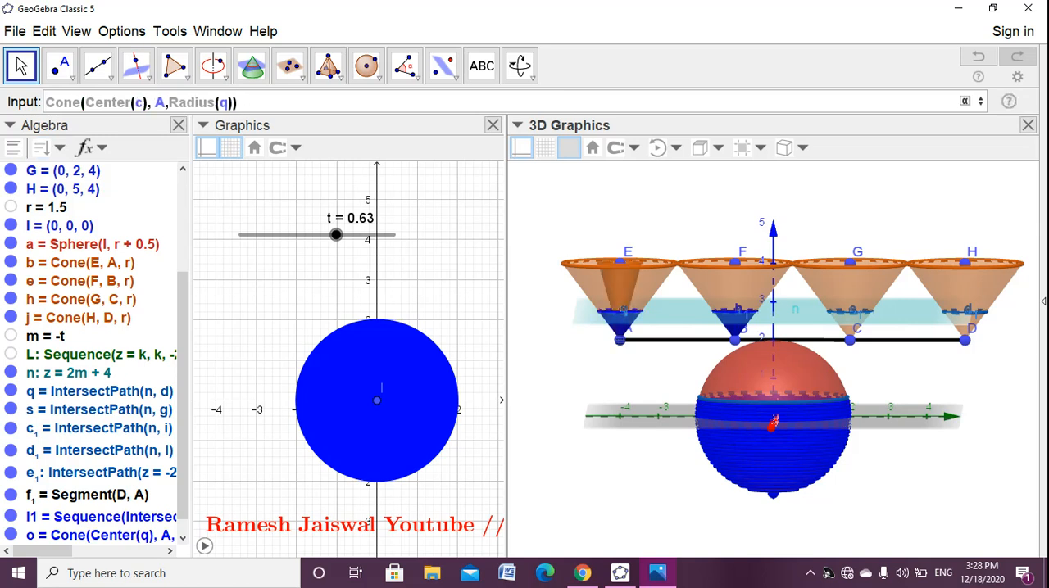
{"action": "type", "text": "_1"}
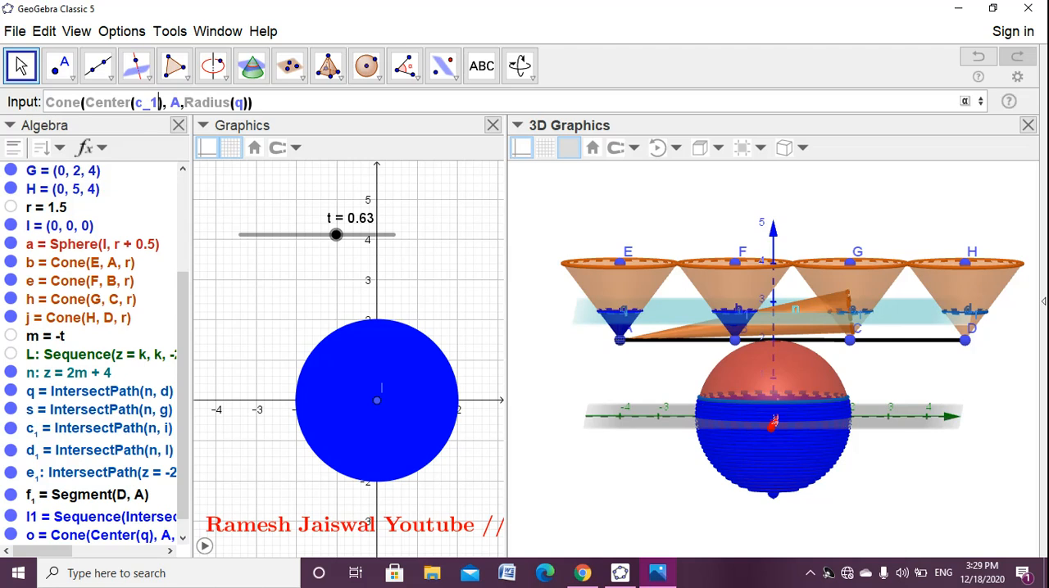
{"action": "left_click", "coordinate": [244, 102]}
{"action": "key", "text": "BackSpace"}
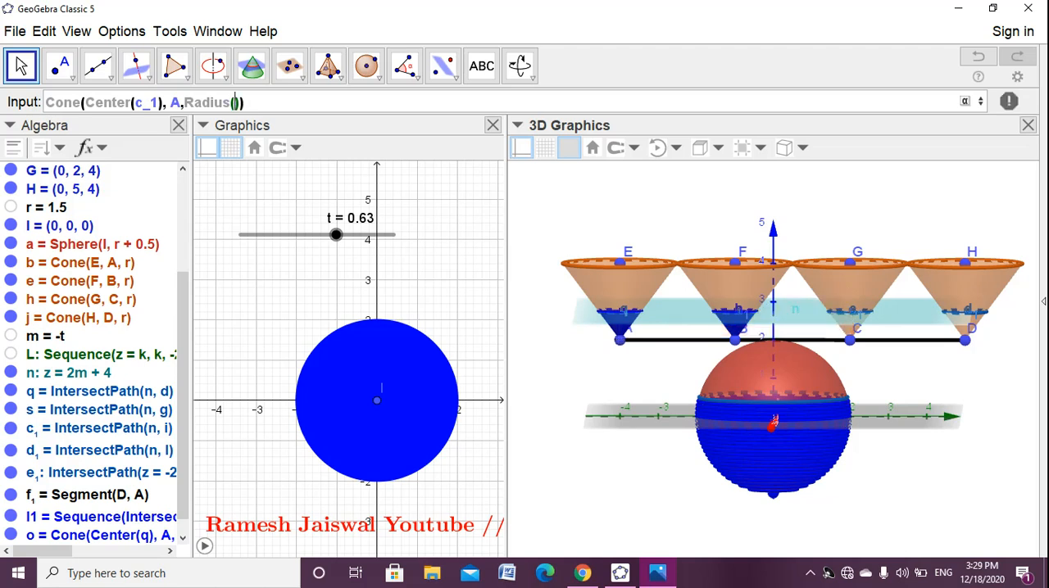
{"action": "type", "text": "c_"}
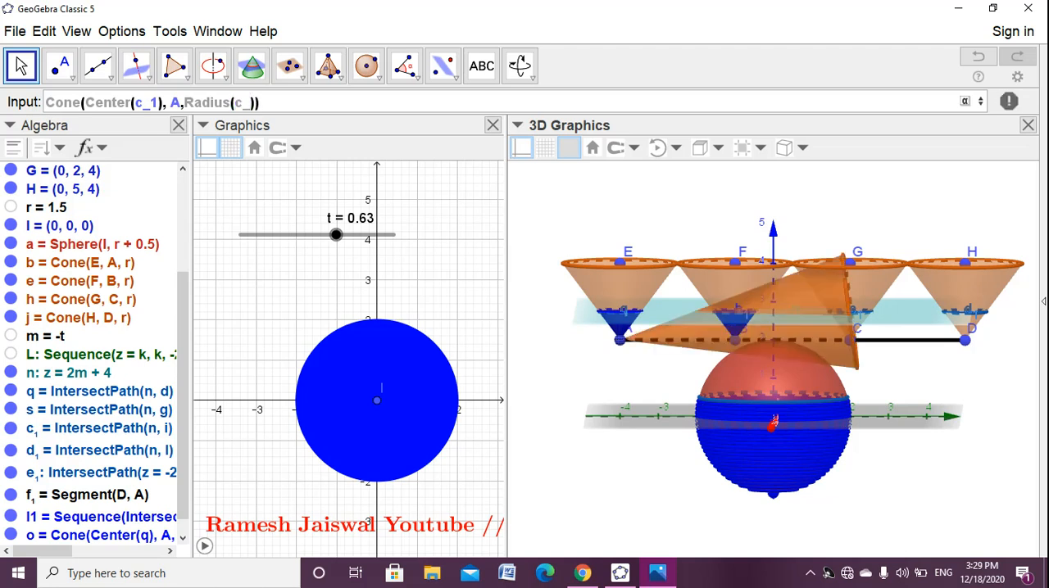
{"action": "type", "text": "1"}
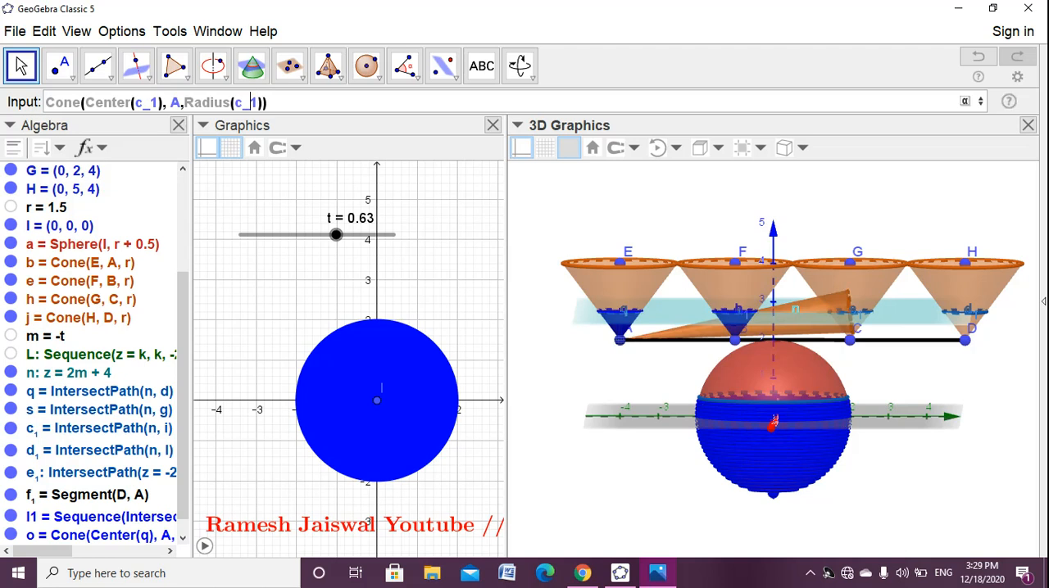
{"action": "key", "text": "Left"}
{"action": "key", "text": "Left"}
{"action": "key", "text": "Left"}
{"action": "key", "text": "Left"}
{"action": "key", "text": "Left"}
{"action": "key", "text": "Left"}
{"action": "key", "text": "Left"}
{"action": "key", "text": "Left"}
{"action": "key", "text": "Left"}
{"action": "key", "text": "Left"}
{"action": "key", "text": "Left"}
{"action": "key", "text": "BackSpace"}
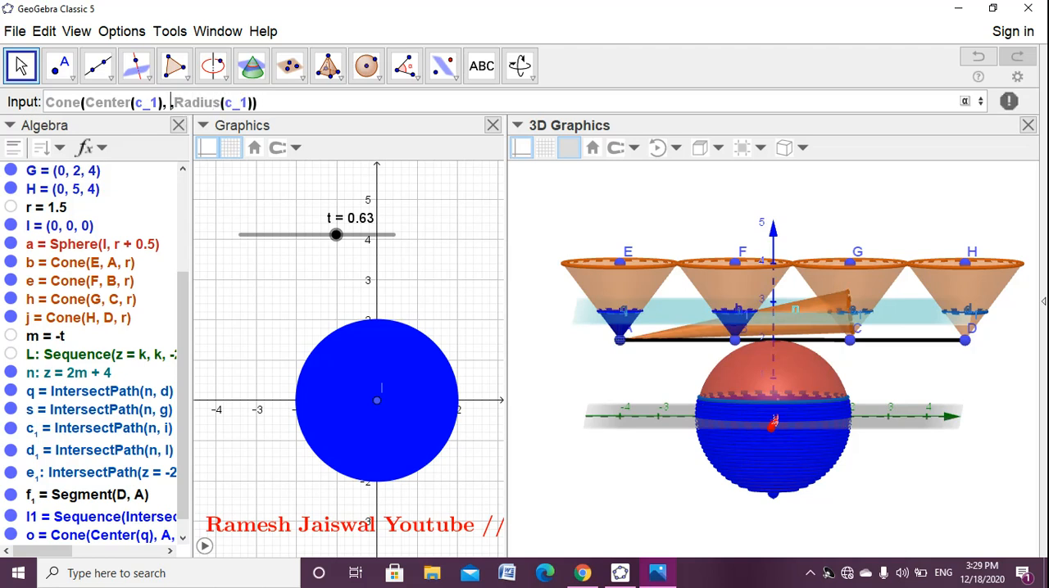
{"action": "type", "text": "C"}
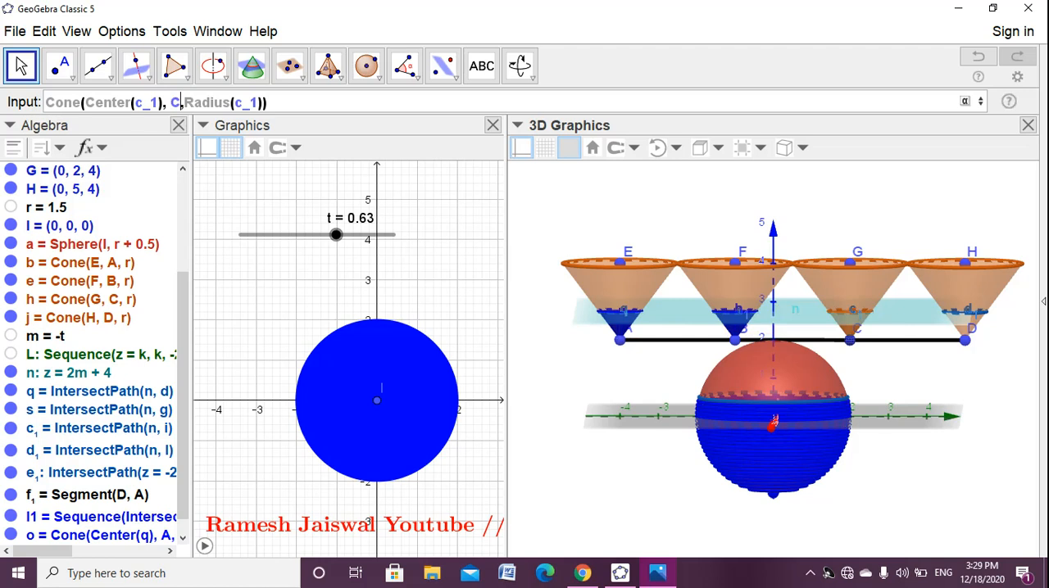
{"action": "key", "text": "Return"}
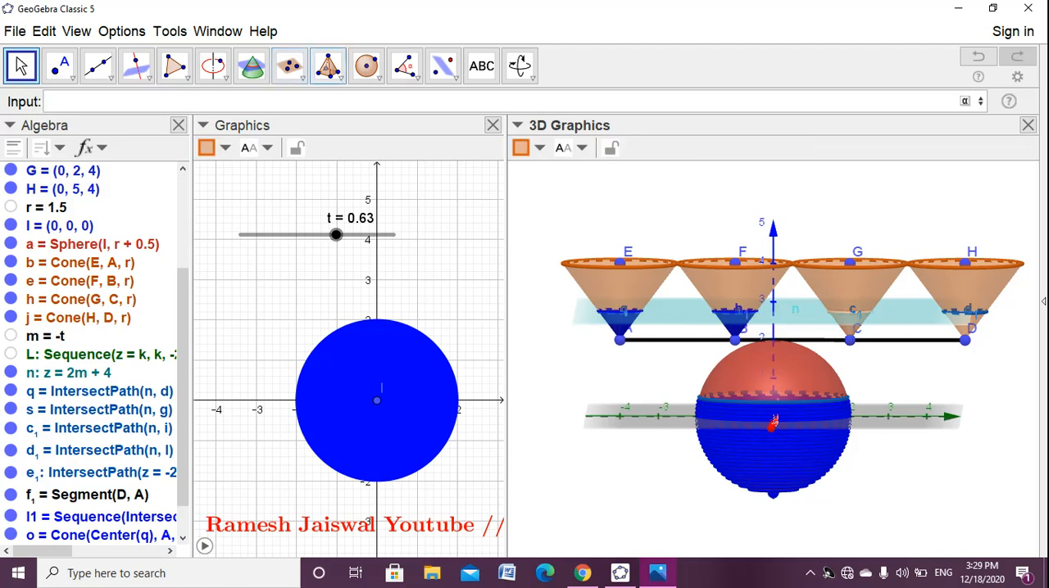
- Color the small cone at C blue and raise its fill opacity to the maximum
{"action": "left_click", "coordinate": [529, 148]}
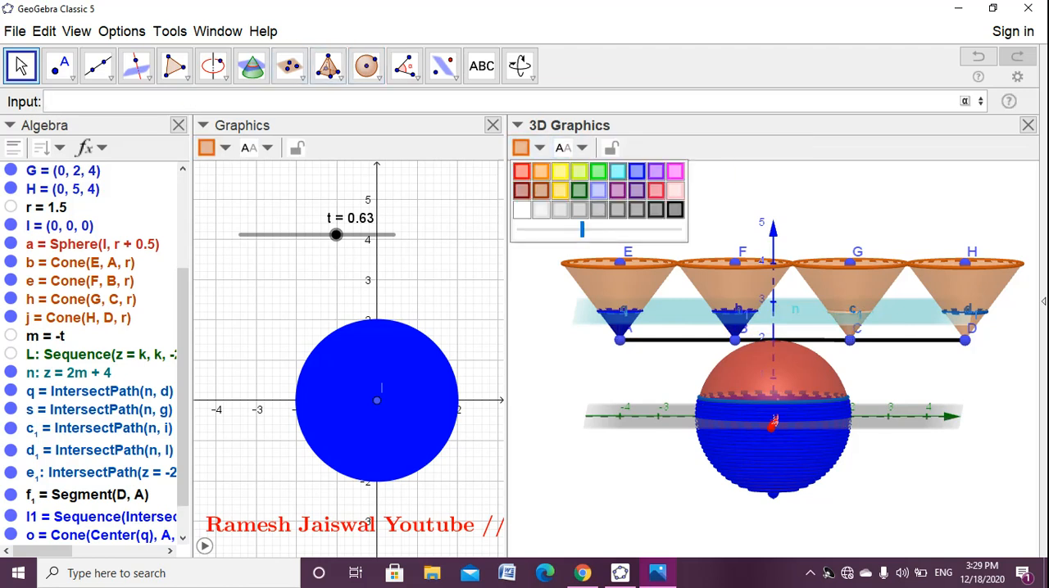
{"action": "left_click", "coordinate": [636, 171]}
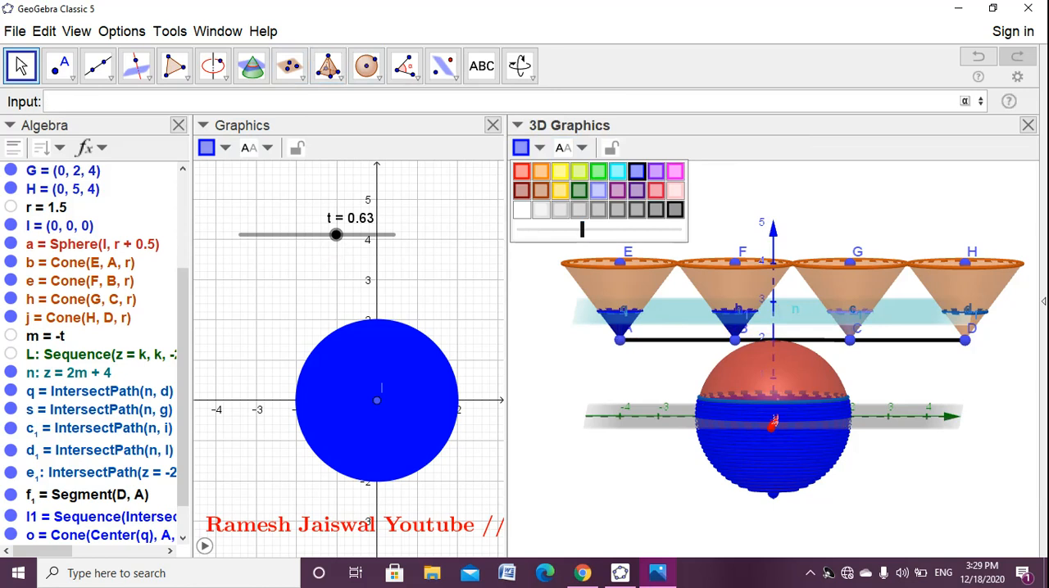
{"action": "left_click_drag", "start_coordinate": [582, 230], "coordinate": [681, 230]}
{"action": "left_click", "coordinate": [725, 199]}
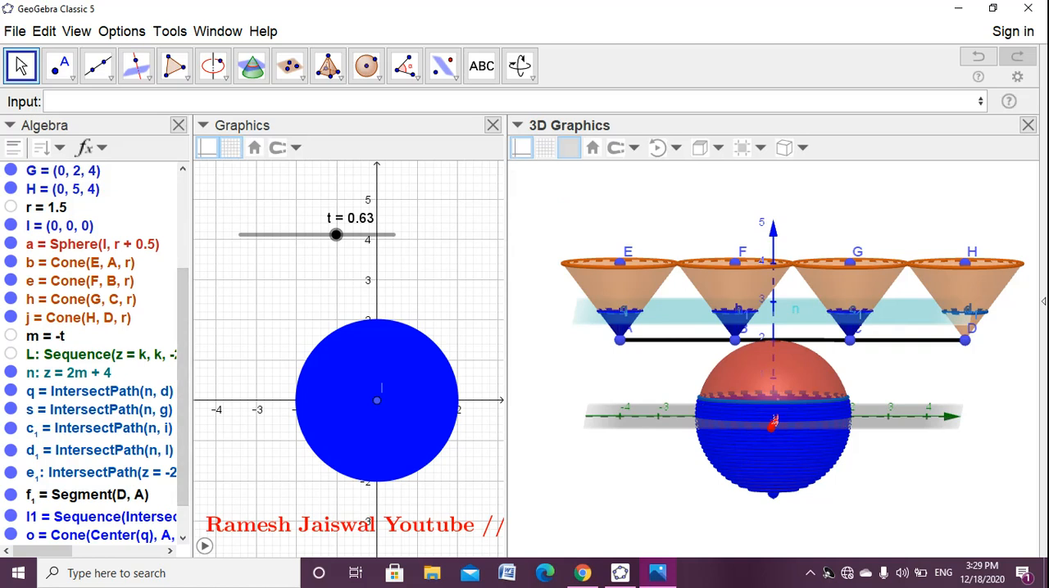
- Adapt the earlier cone command for the fourth cone and create Cone(Center(d_1), D, Radius(d_1))
{"action": "left_click", "coordinate": [66, 102]}
{"action": "key", "text": "Up"}
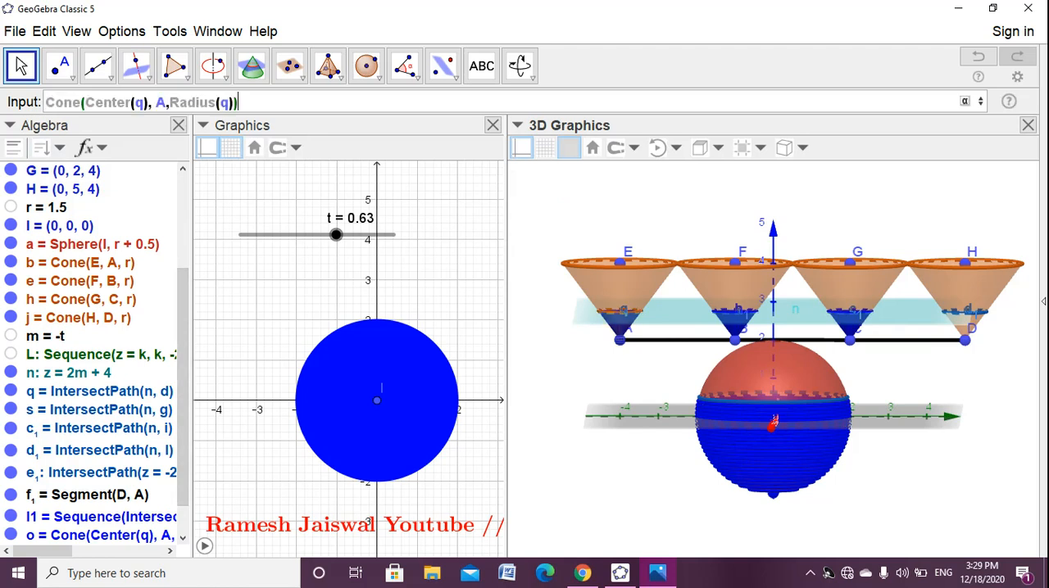
{"action": "left_click", "coordinate": [144, 103]}
{"action": "key", "text": "BackSpace"}
{"action": "type", "text": "d_"}
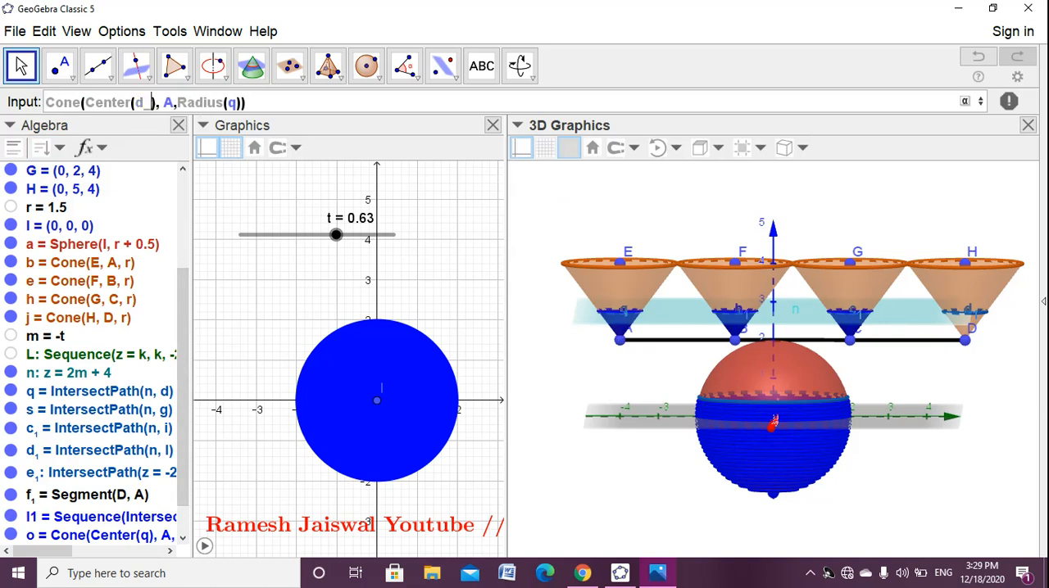
{"action": "type", "text": "1"}
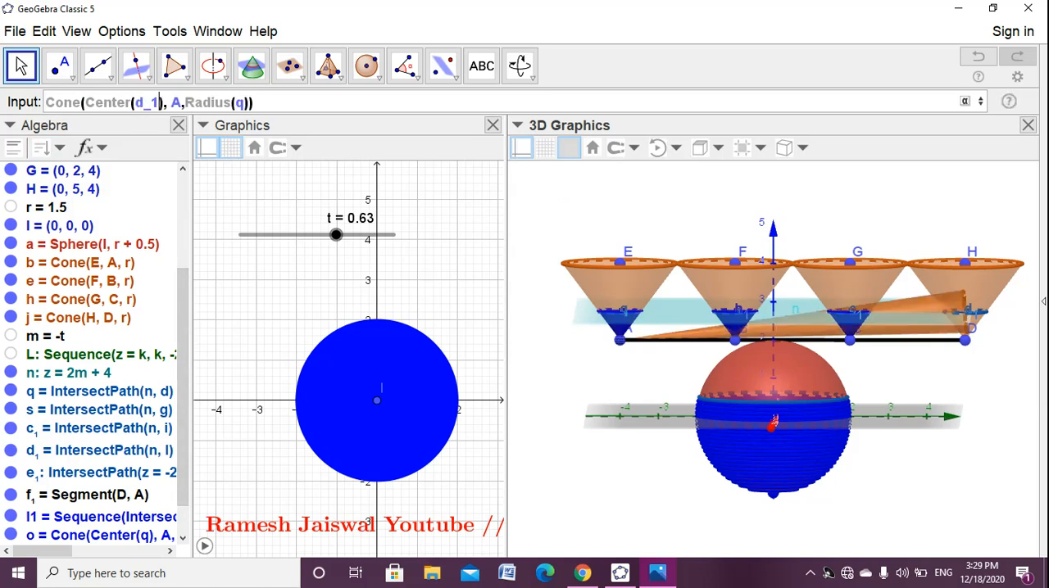
{"action": "key", "text": "BackSpace"}
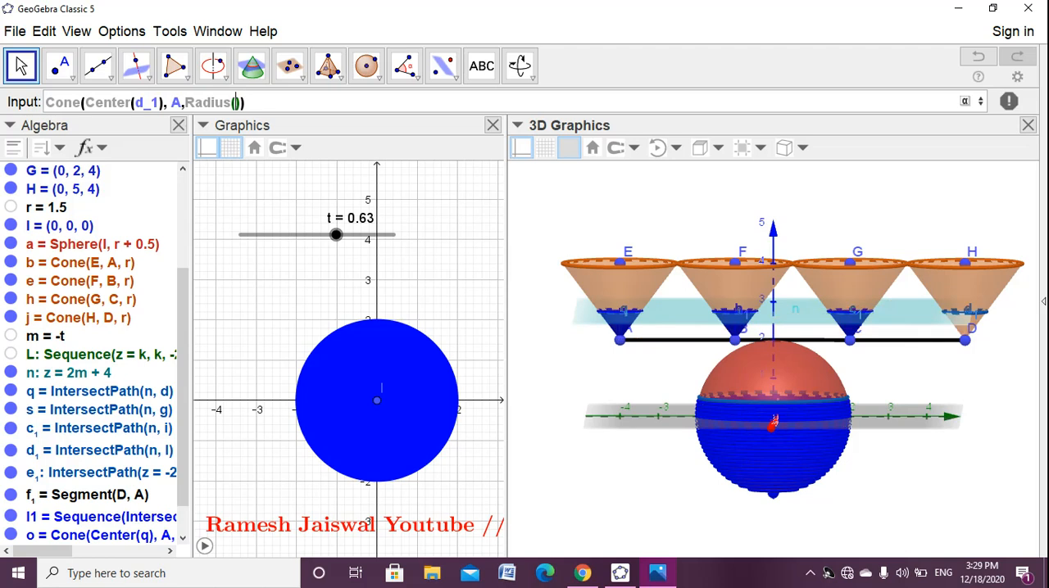
{"action": "type", "text": "d_1"}
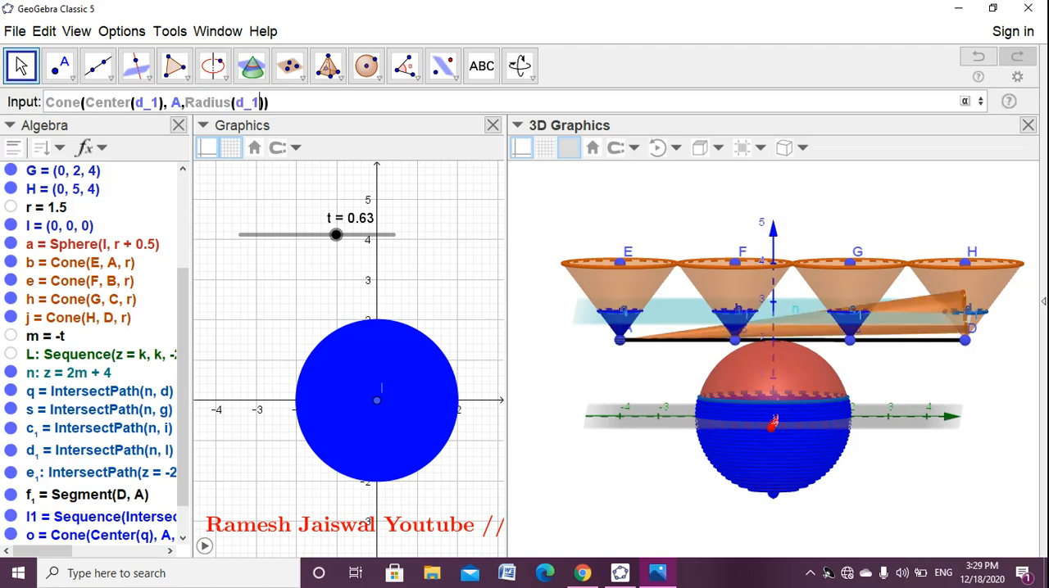
{"action": "key", "text": "BackSpace"}
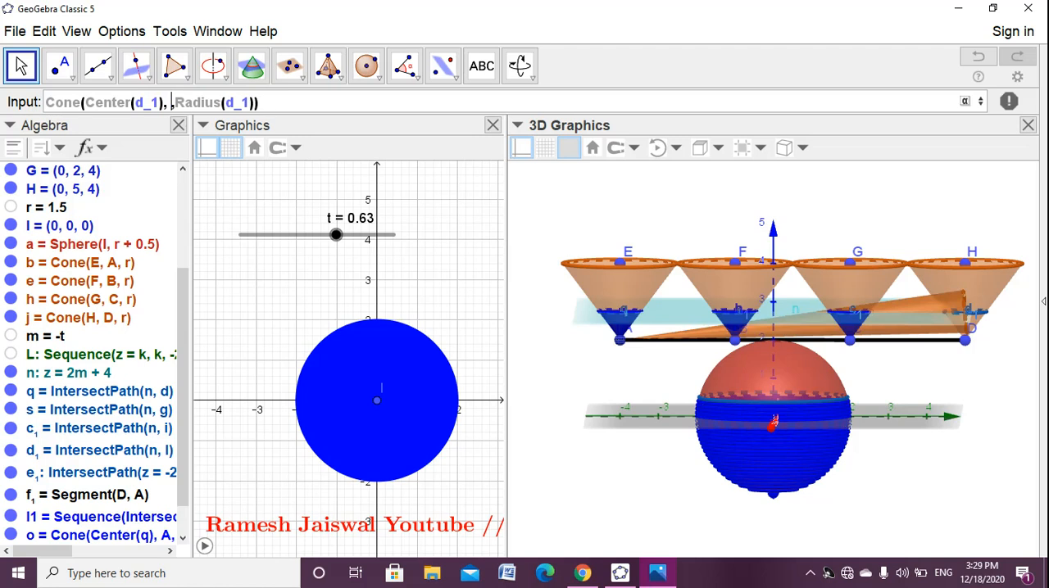
{"action": "type", "text": "D"}
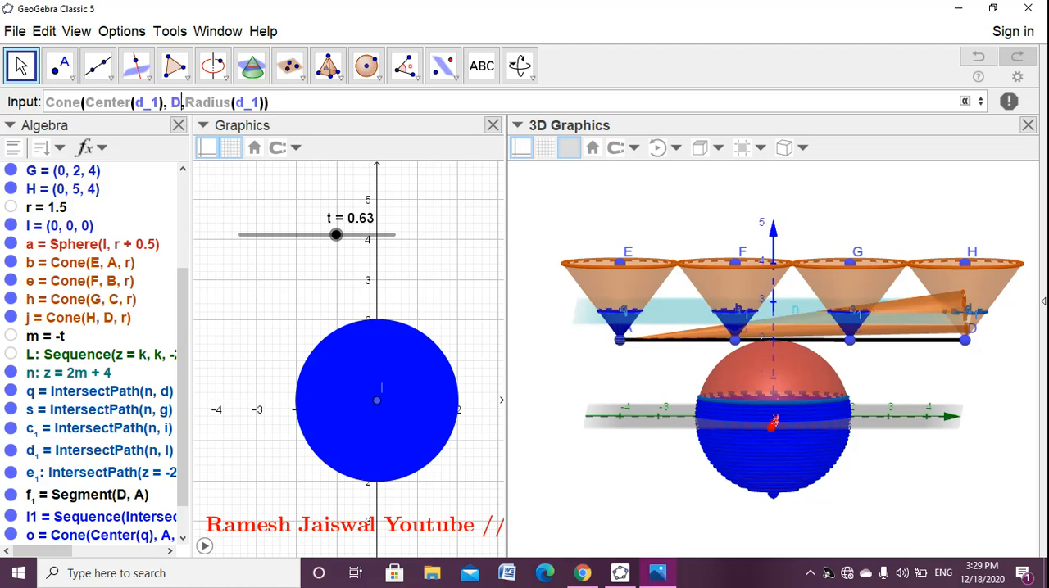
{"action": "key", "text": "Return"}
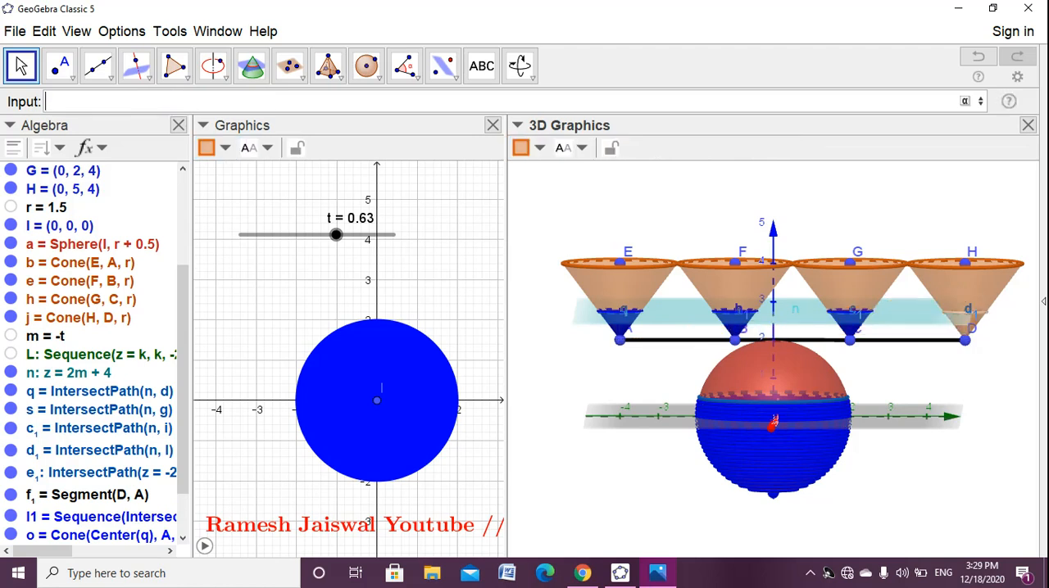
- Color the small cone at D blue and raise its fill opacity to the maximum
{"action": "left_click", "coordinate": [521, 147]}
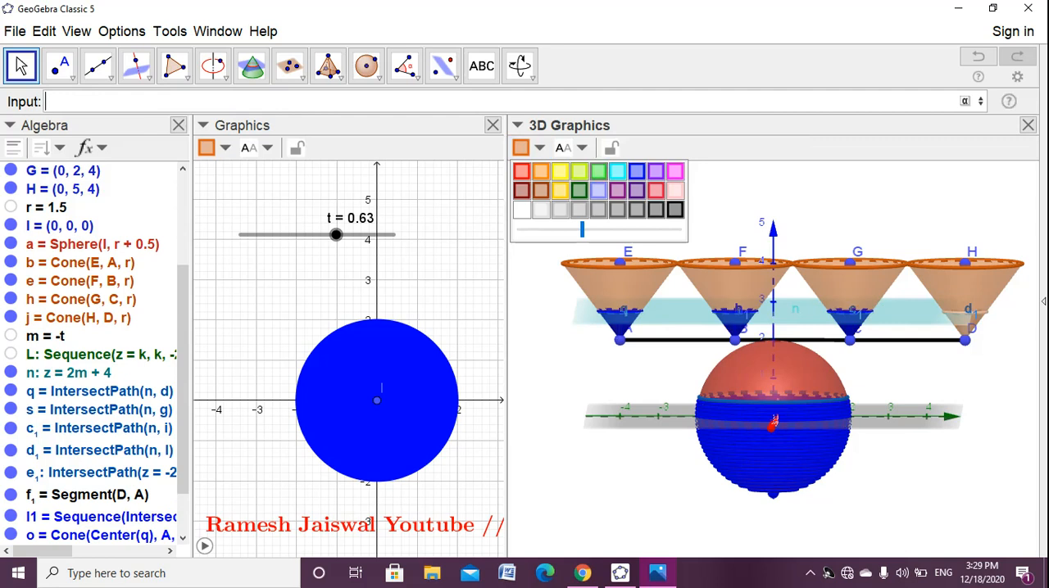
{"action": "left_click", "coordinate": [636, 170]}
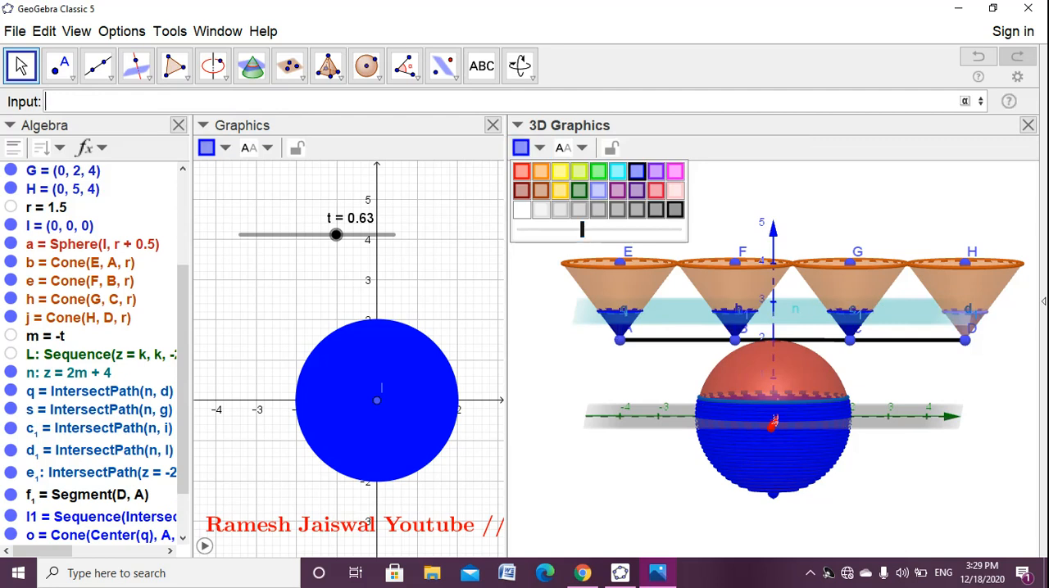
{"action": "left_click_drag", "start_coordinate": [583, 229], "coordinate": [680, 229]}
{"action": "key", "text": "Escape"}
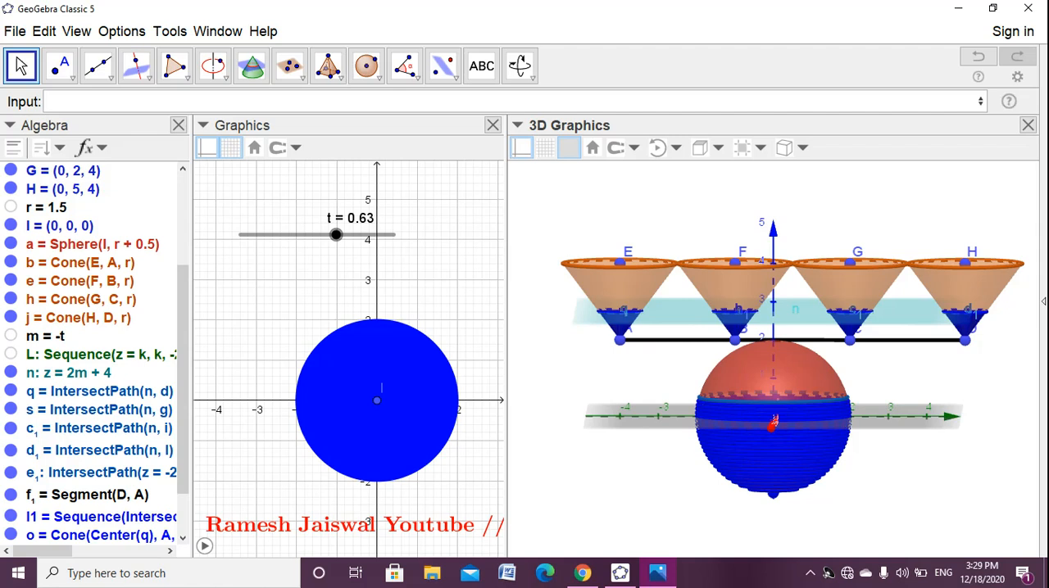
- Change the red caption text's display location from Graphics to 3D Graphics in its object properties
{"action": "left_click_drag", "start_coordinate": [459, 287], "coordinate": [357, 277]}
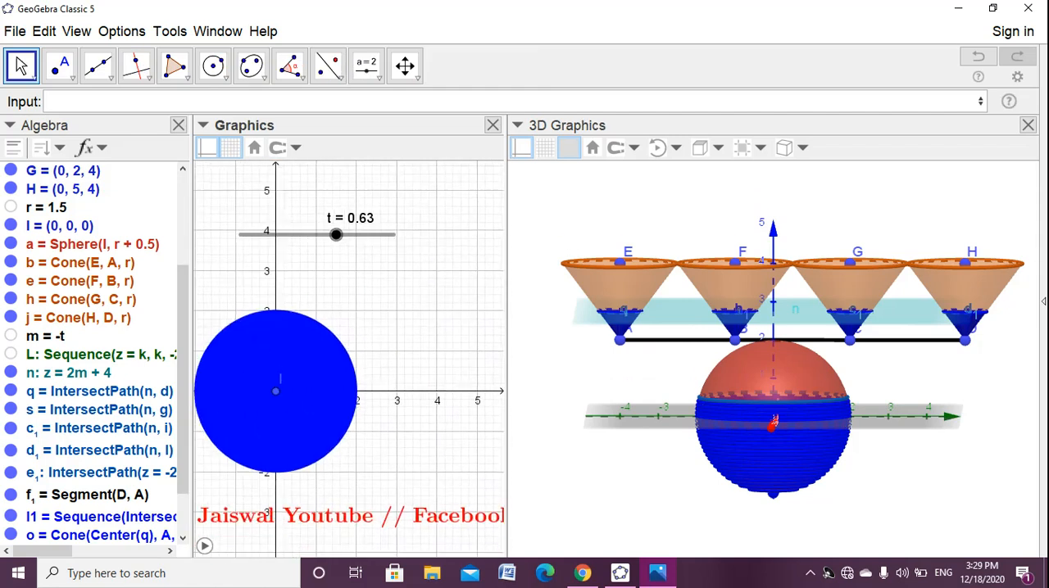
{"action": "left_click", "coordinate": [374, 515]}
{"action": "right_click", "coordinate": [374, 515]}
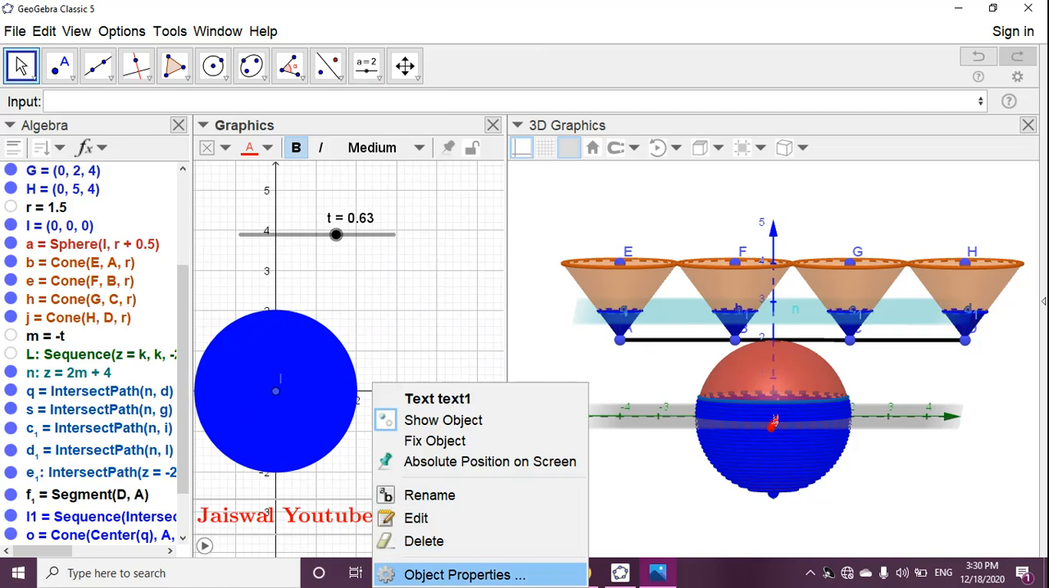
{"action": "left_click", "coordinate": [463, 575]}
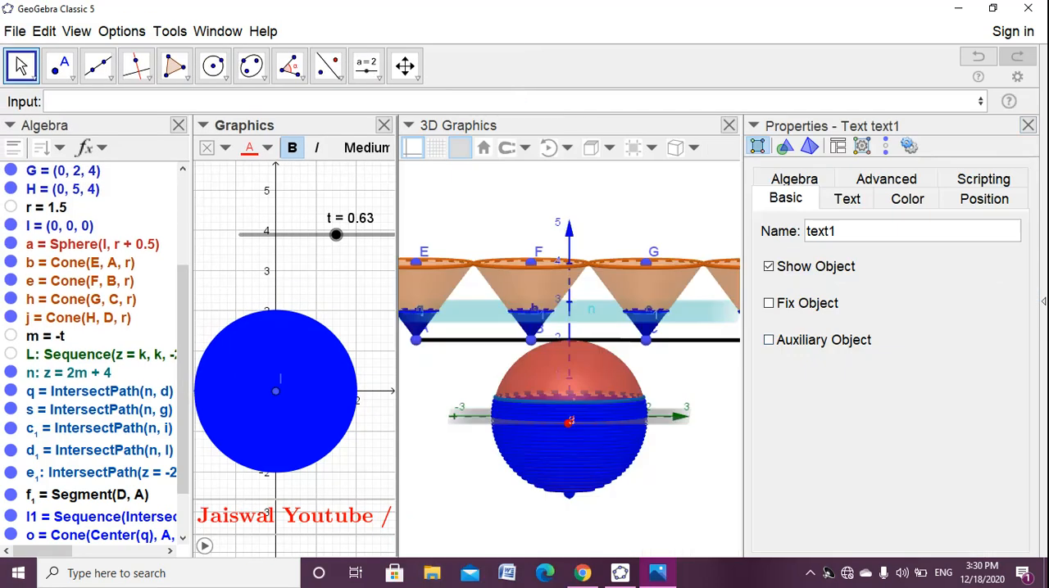
{"action": "left_click", "coordinate": [885, 179]}
{"action": "scroll", "coordinate": [888, 377], "scroll_direction": "down", "scroll_amount": 3}
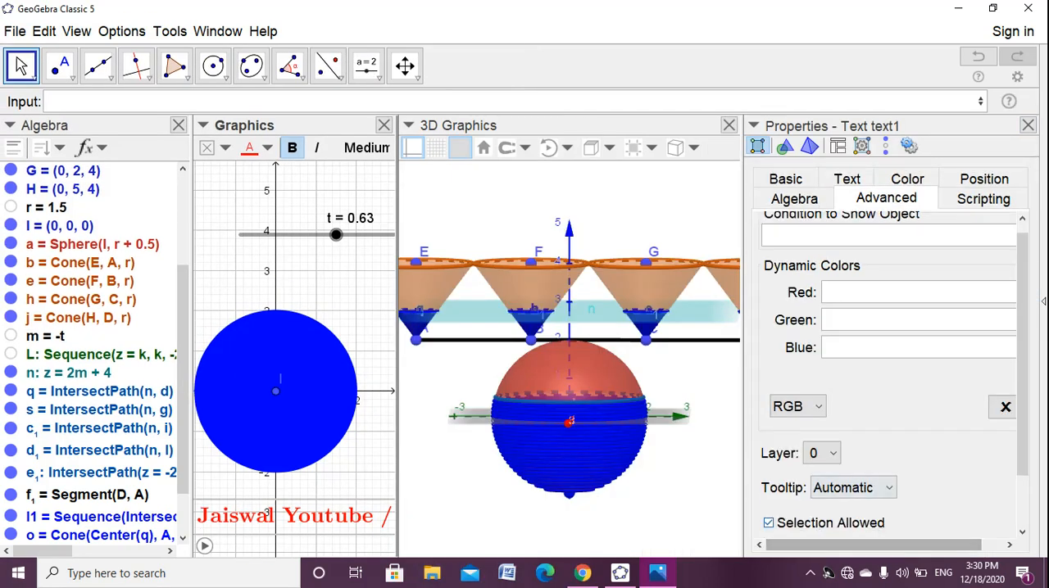
{"action": "scroll", "coordinate": [889, 377], "scroll_direction": "down", "scroll_amount": 1}
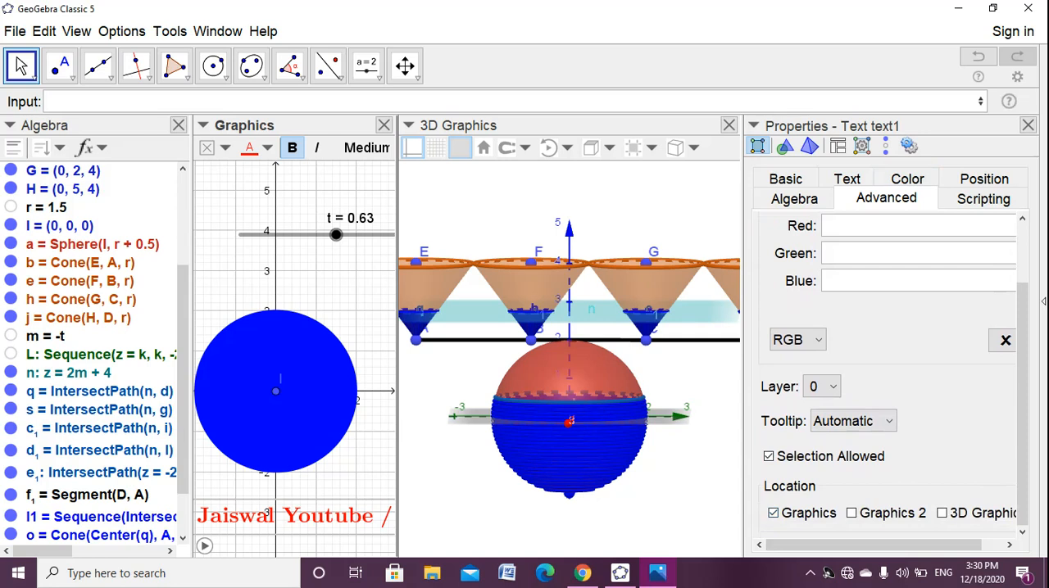
{"action": "left_click", "coordinate": [941, 513]}
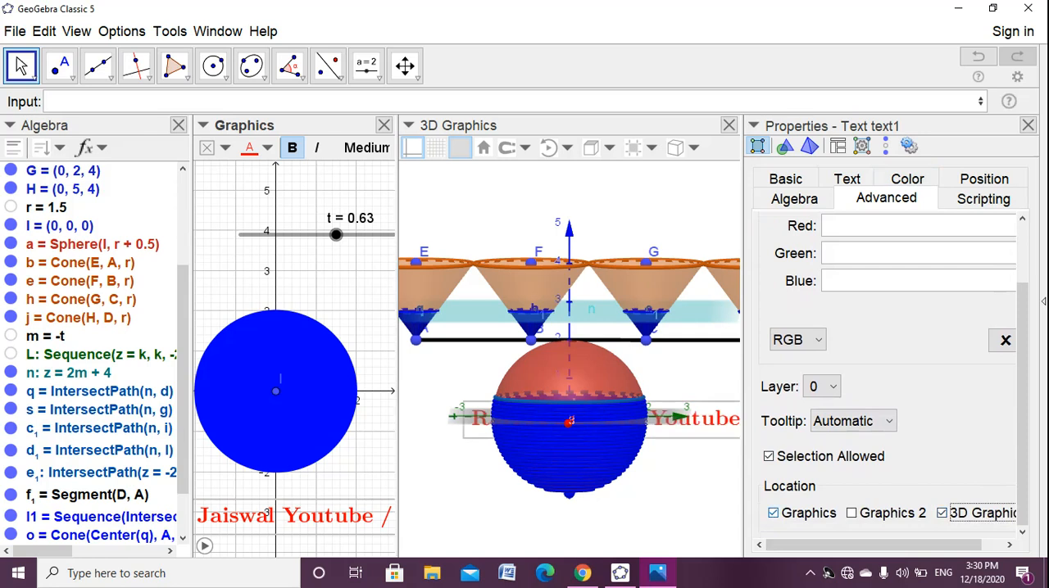
{"action": "left_click", "coordinate": [772, 513]}
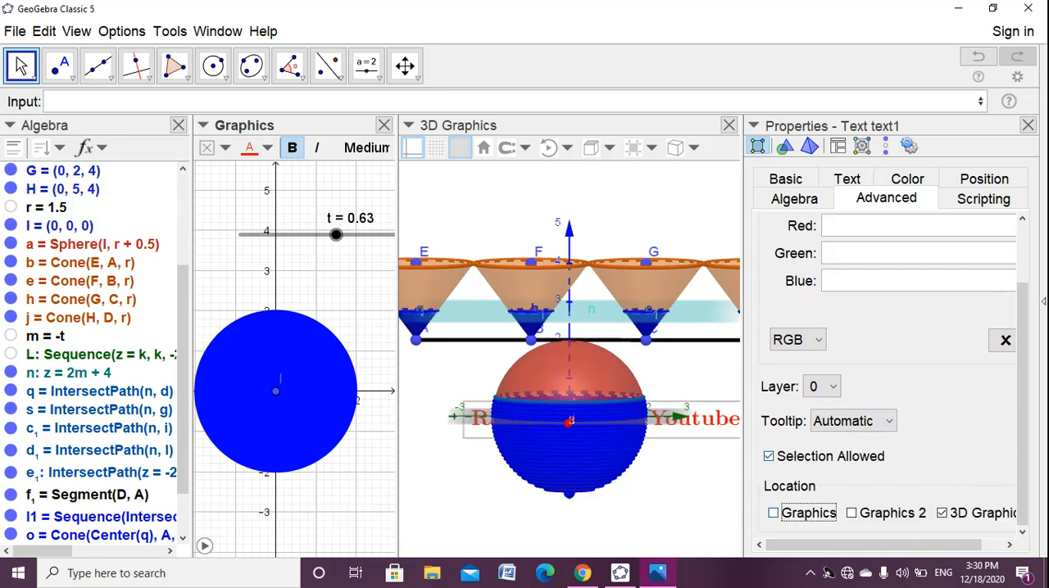
{"action": "left_click", "coordinate": [1028, 125]}
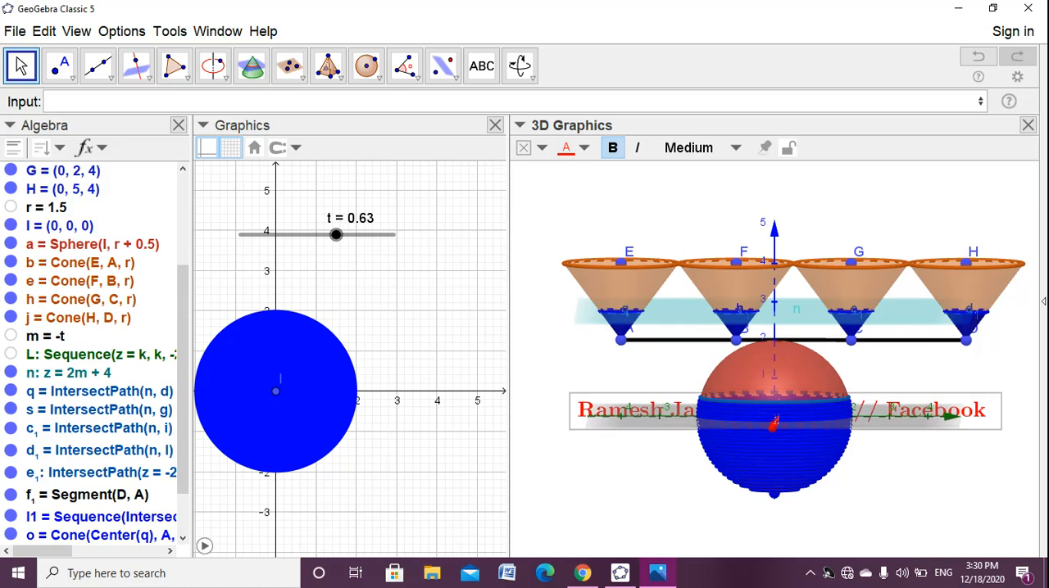
- Open the red caption text in the 3D view for editing, select its whole content and accept it
{"action": "right_click", "coordinate": [851, 410]}
{"action": "left_click", "coordinate": [874, 518]}
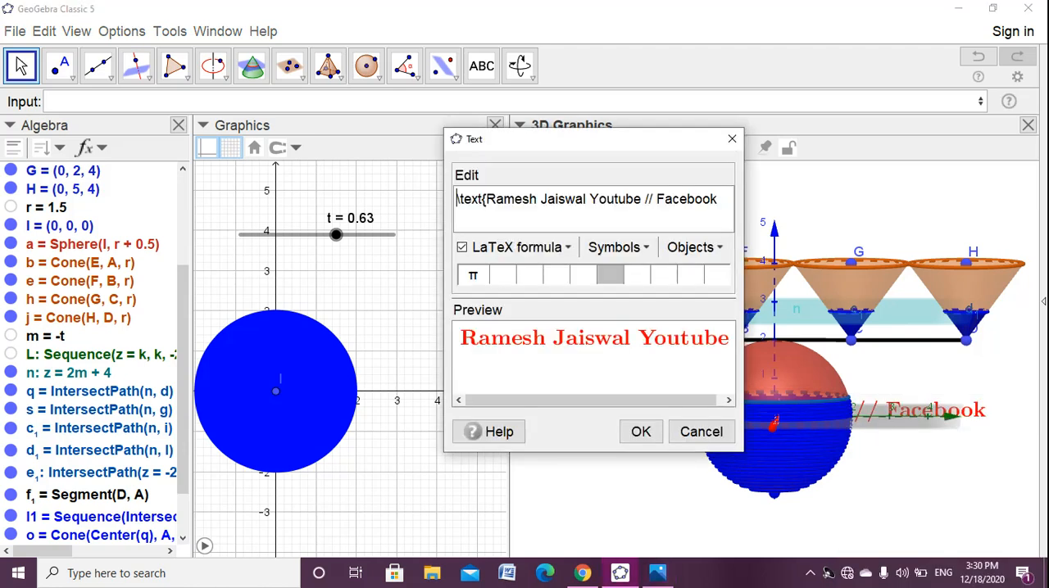
{"action": "key", "text": "ctrl+a"}
{"action": "key", "text": "ctrl+c"}
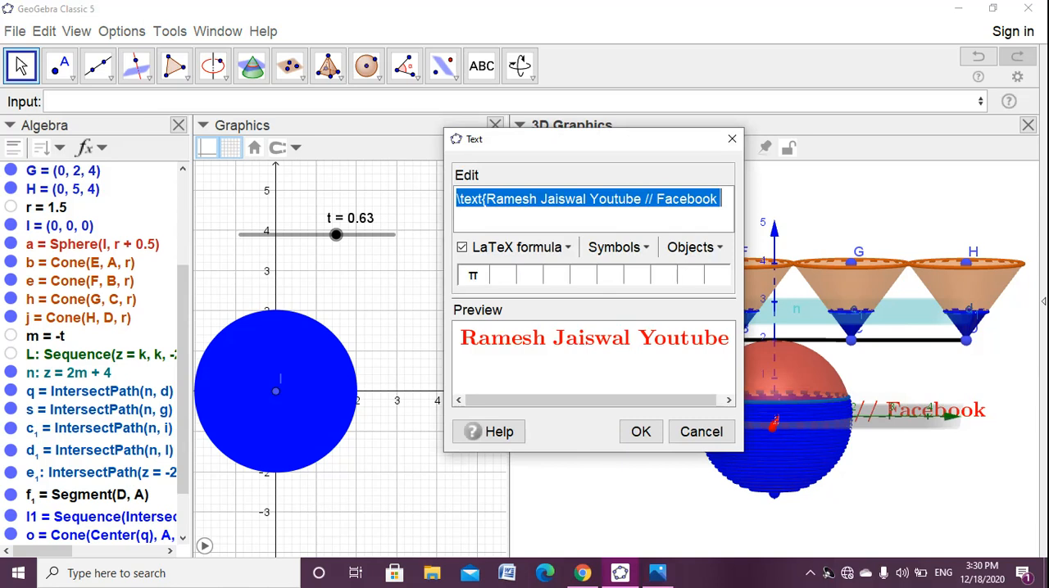
{"action": "left_click", "coordinate": [641, 432]}
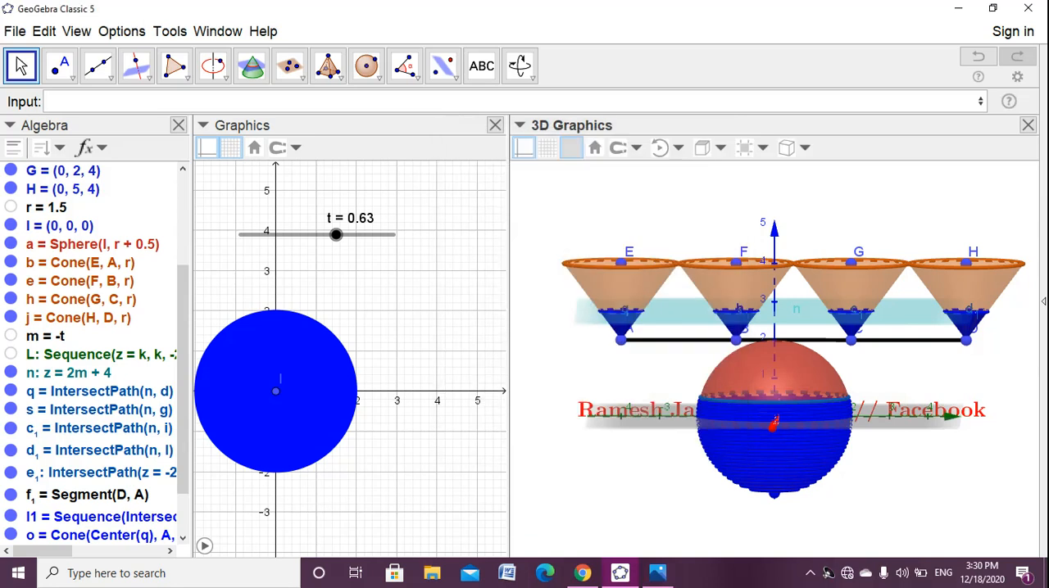
- Reposition the red caption over the lower half of the sphere and delete it from the 3D view
{"action": "right_click", "coordinate": [905, 409]}
{"action": "left_click", "coordinate": [905, 463]}
{"action": "left_click_drag", "start_coordinate": [906, 451], "coordinate": [905, 472]}
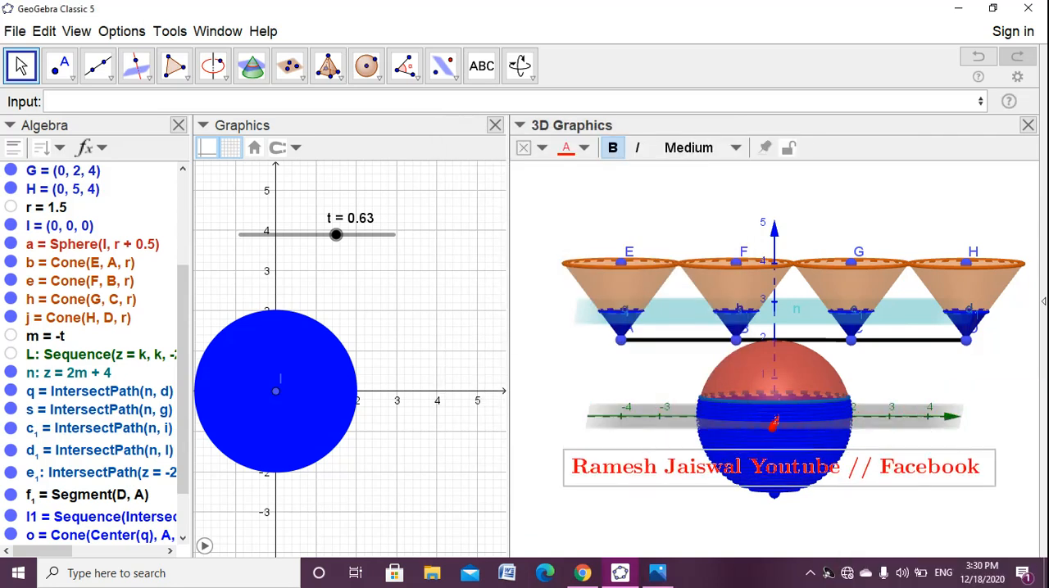
{"action": "right_click", "coordinate": [610, 467]}
{"action": "left_click", "coordinate": [652, 540]}
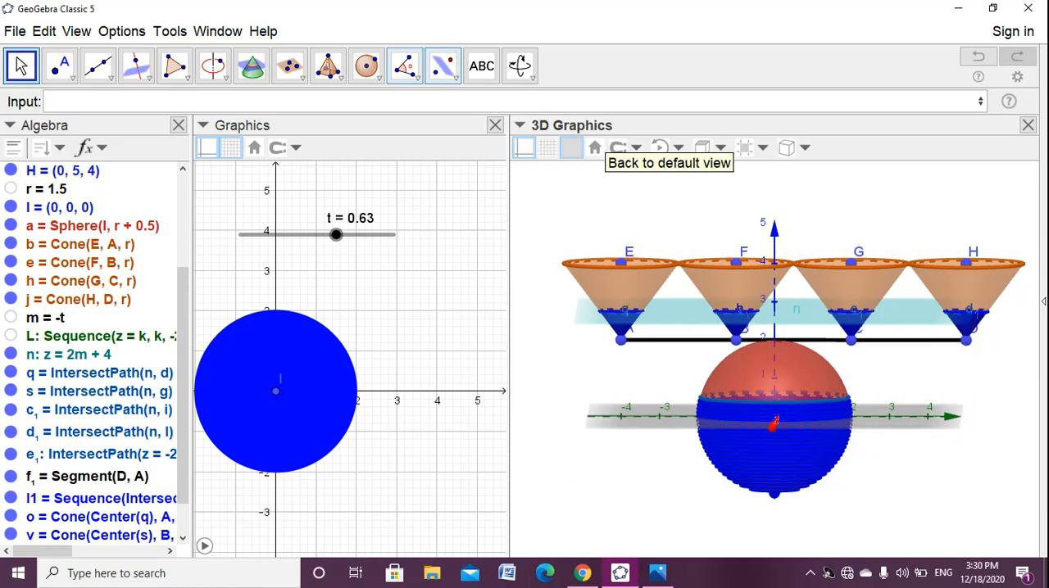
- Insert the copied caption as a new text in the 3D view and place it below the sphere
{"action": "left_click", "coordinate": [480, 66]}
{"action": "left_click", "coordinate": [587, 204]}
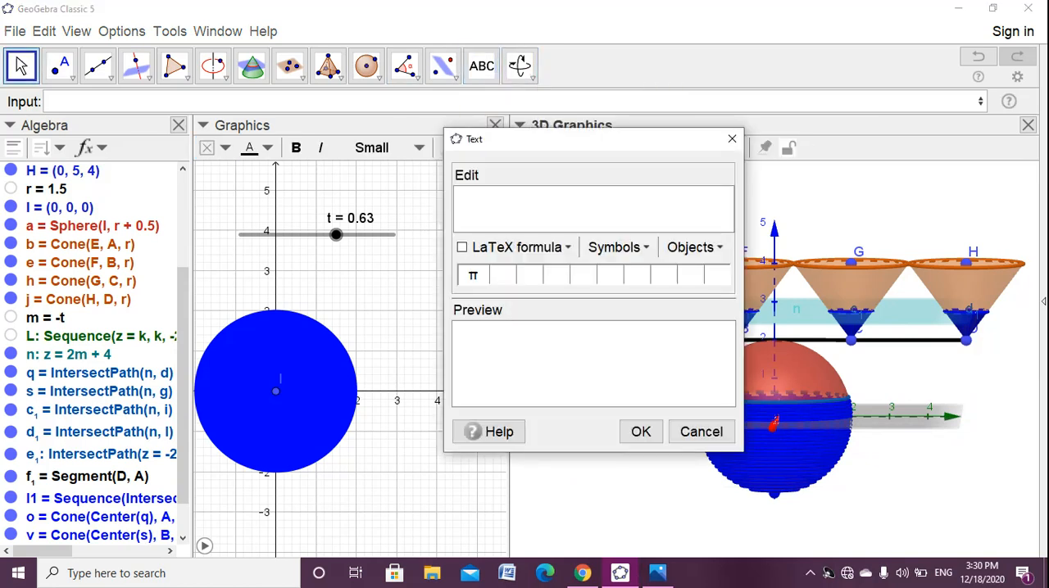
{"action": "key", "text": "ctrl+v"}
{"action": "left_click", "coordinate": [641, 431]}
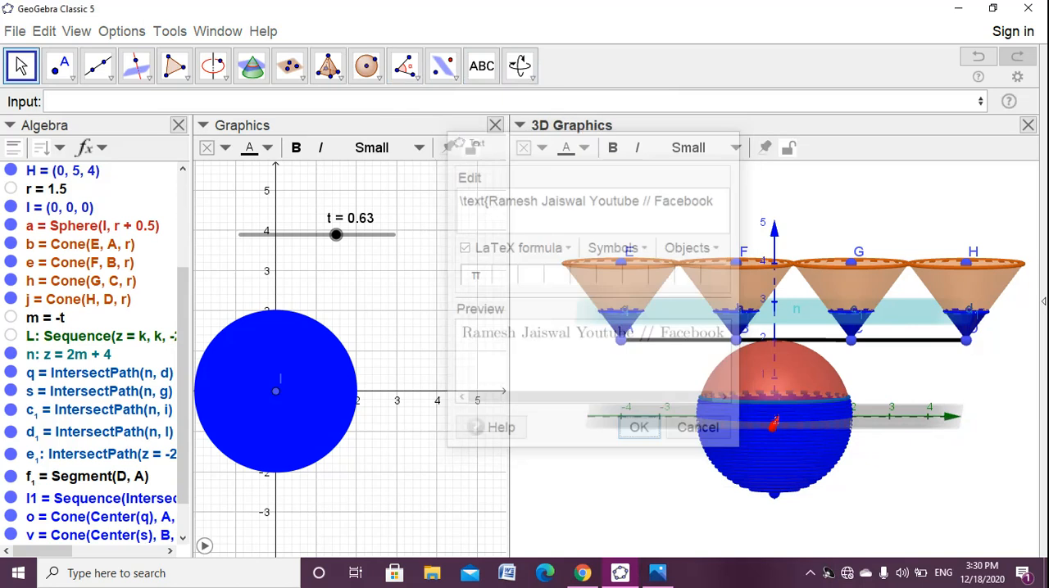
{"action": "left_click_drag", "start_coordinate": [744, 211], "coordinate": [863, 532]}
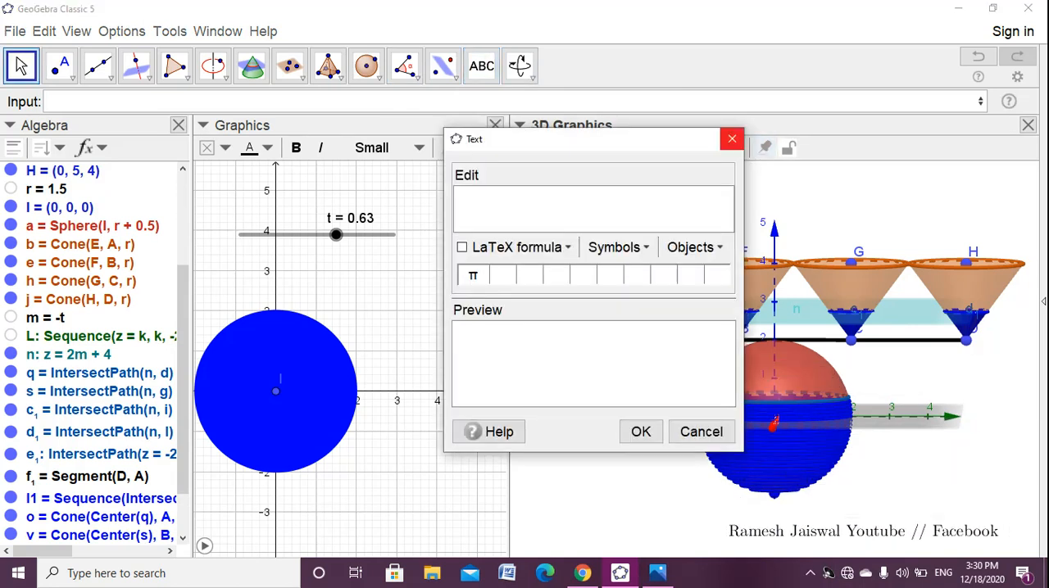
{"action": "left_click", "coordinate": [730, 136]}
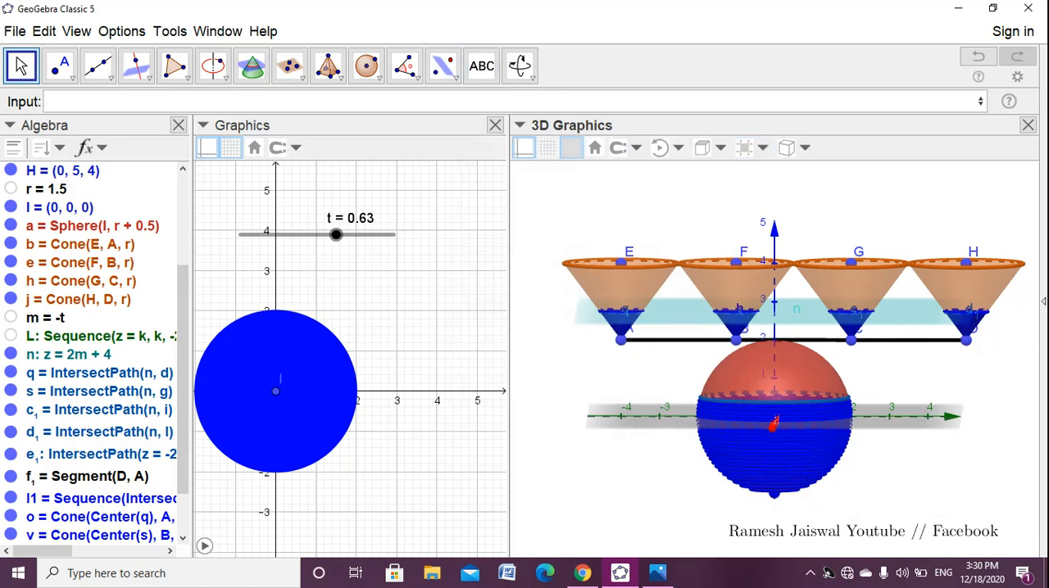
- Format the new caption as bold, medium-size red text and shift it to fit fully below the sphere
{"action": "left_click", "coordinate": [863, 531]}
{"action": "left_click", "coordinate": [734, 148]}
{"action": "left_click", "coordinate": [690, 239]}
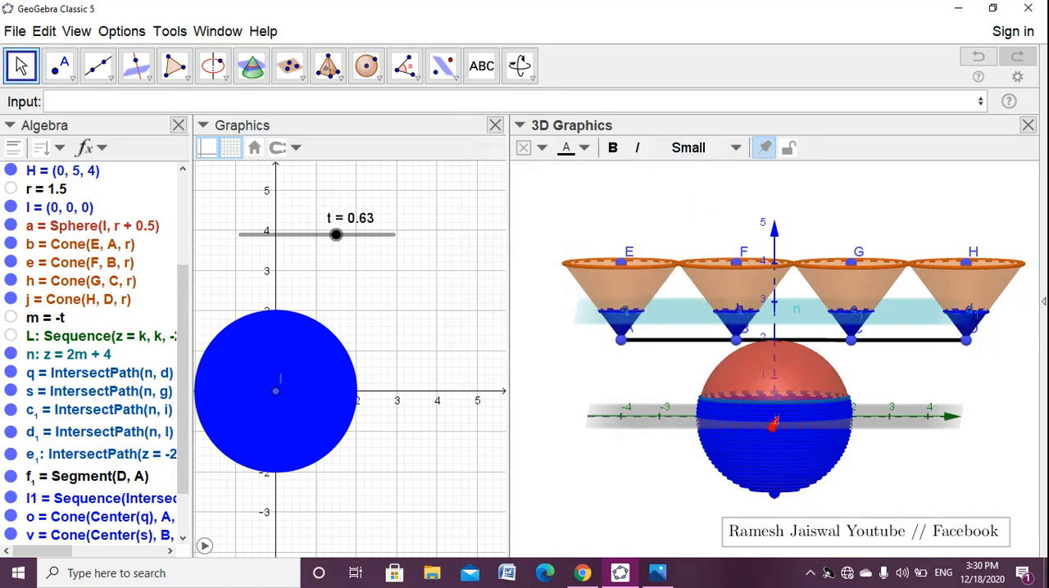
{"action": "left_click", "coordinate": [612, 147]}
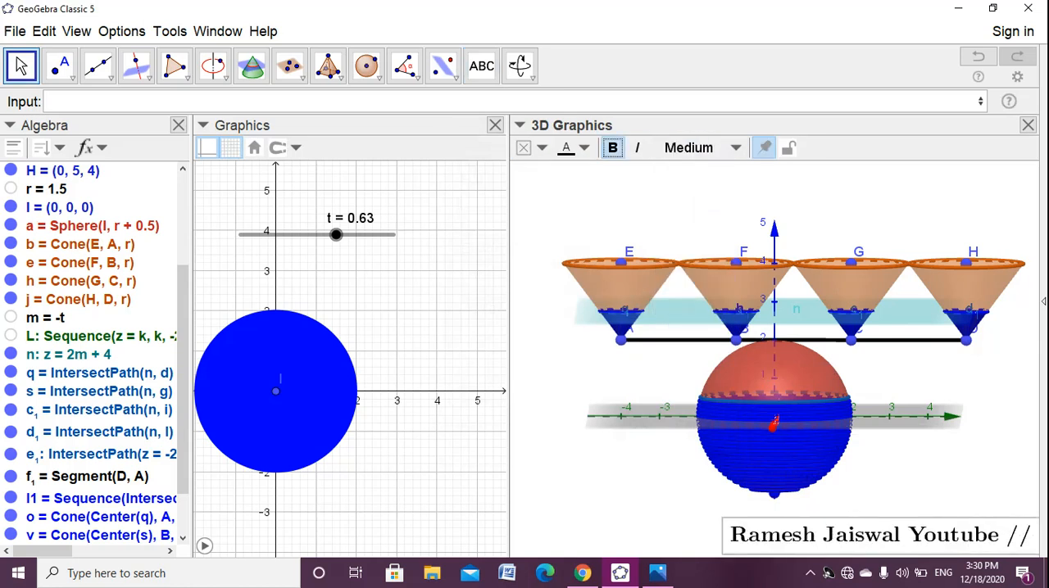
{"action": "left_click", "coordinate": [583, 147]}
{"action": "left_click", "coordinate": [565, 170]}
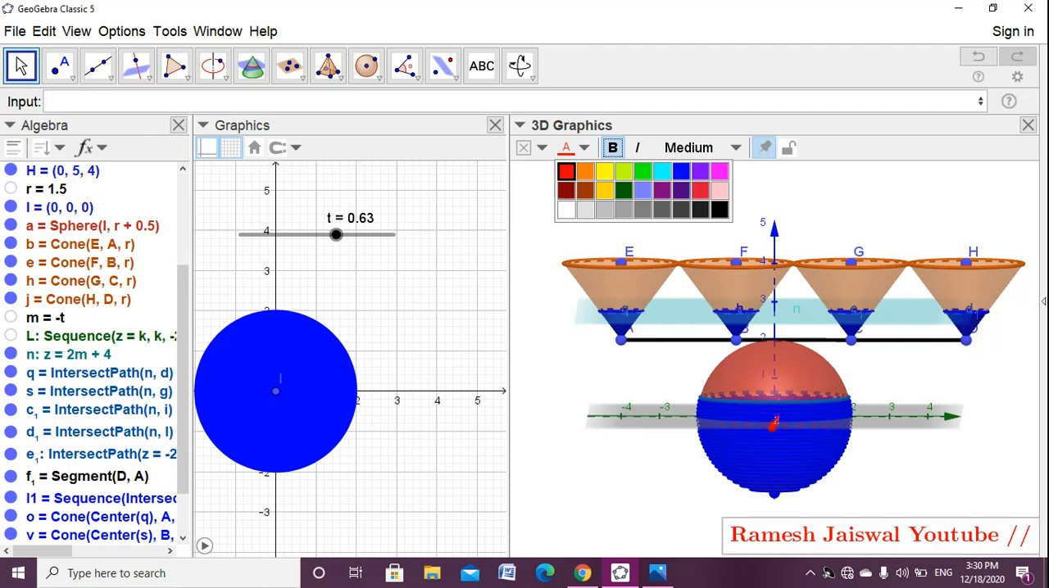
{"action": "type", "text": "Facebook"}
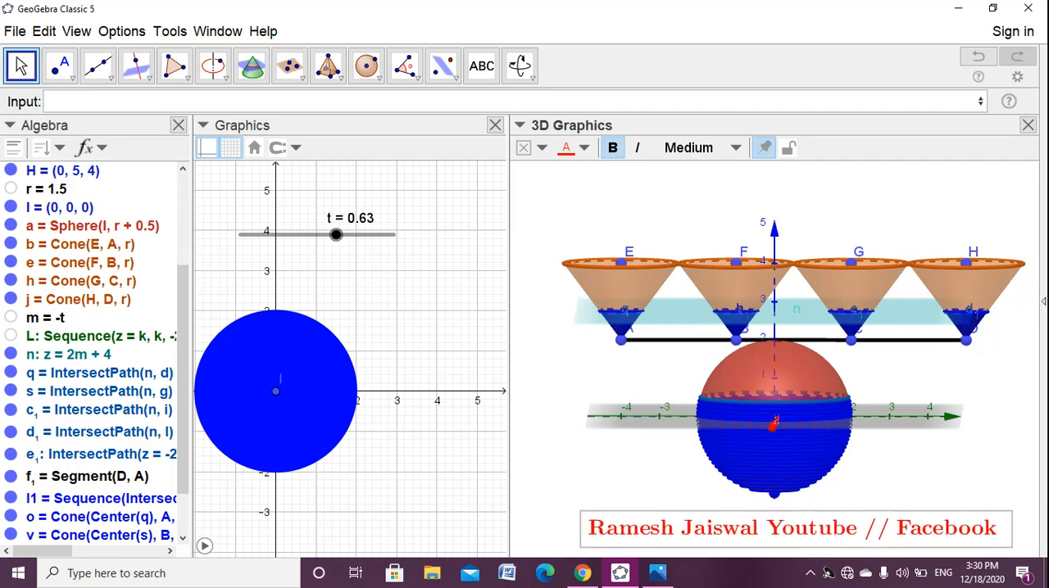
- Shift the 2D Graphics view until the blue circle is out of sight, and hide the plane n: z = 2m + 4
{"action": "left_click_drag", "start_coordinate": [459, 344], "coordinate": [146, 300]}
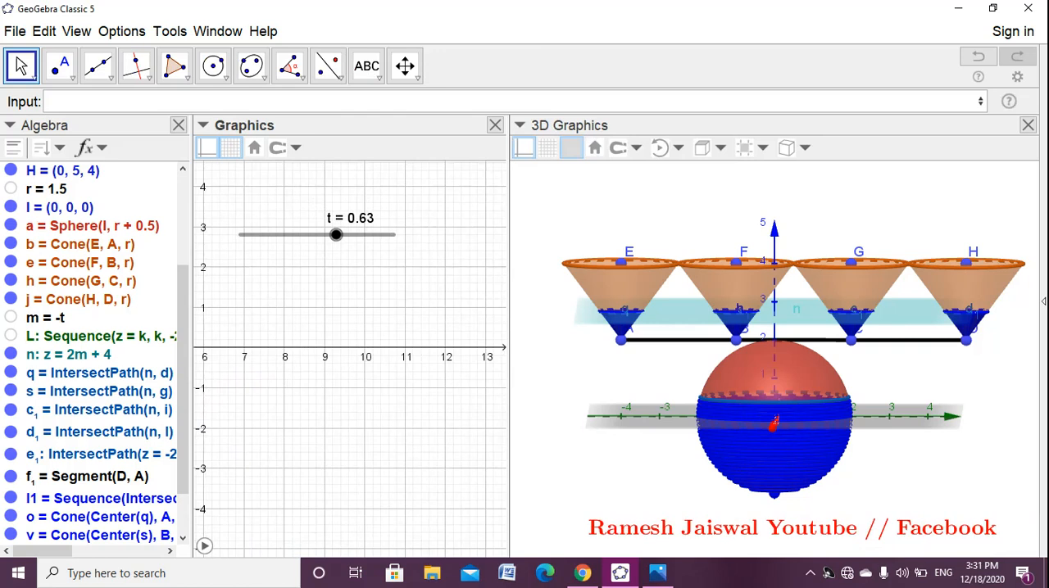
{"action": "scroll", "coordinate": [94, 353], "scroll_direction": "down", "scroll_amount": 2}
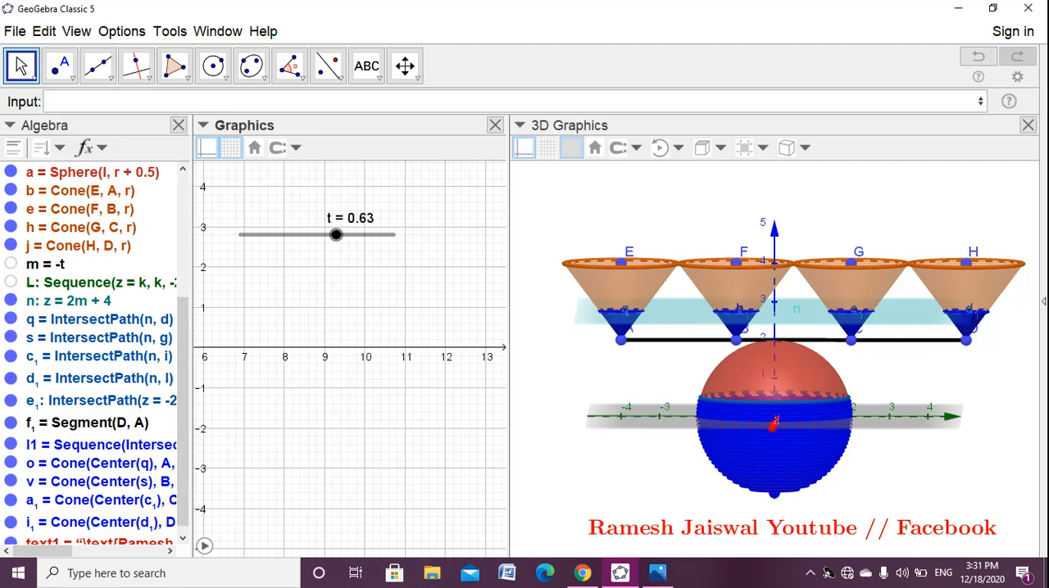
{"action": "left_click", "coordinate": [10, 300]}
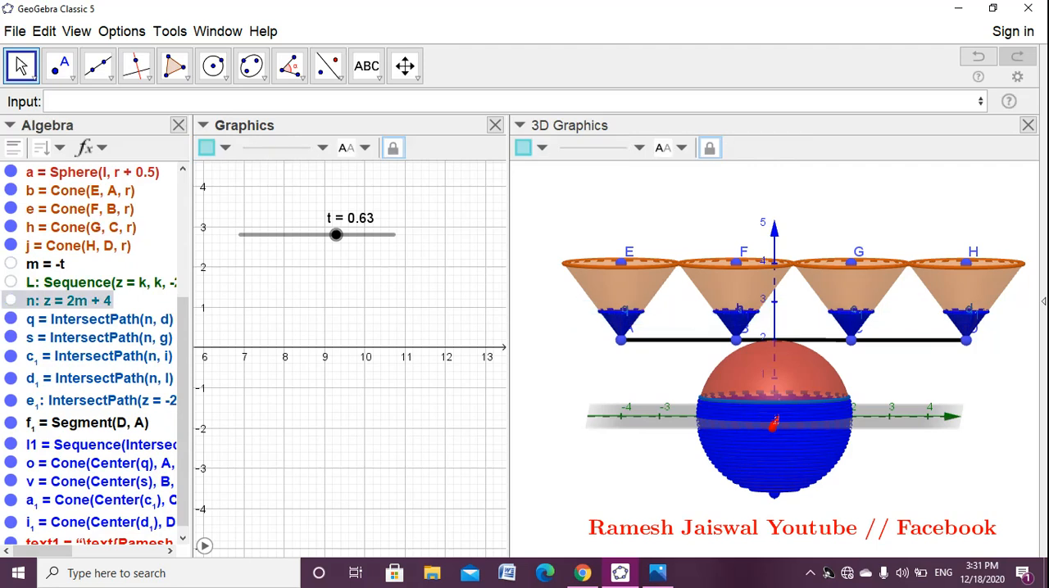
- Hide the coordinate axes and the xy-plane in the 3D view
{"action": "right_click", "coordinate": [696, 354]}
{"action": "right_click", "coordinate": [570, 192]}
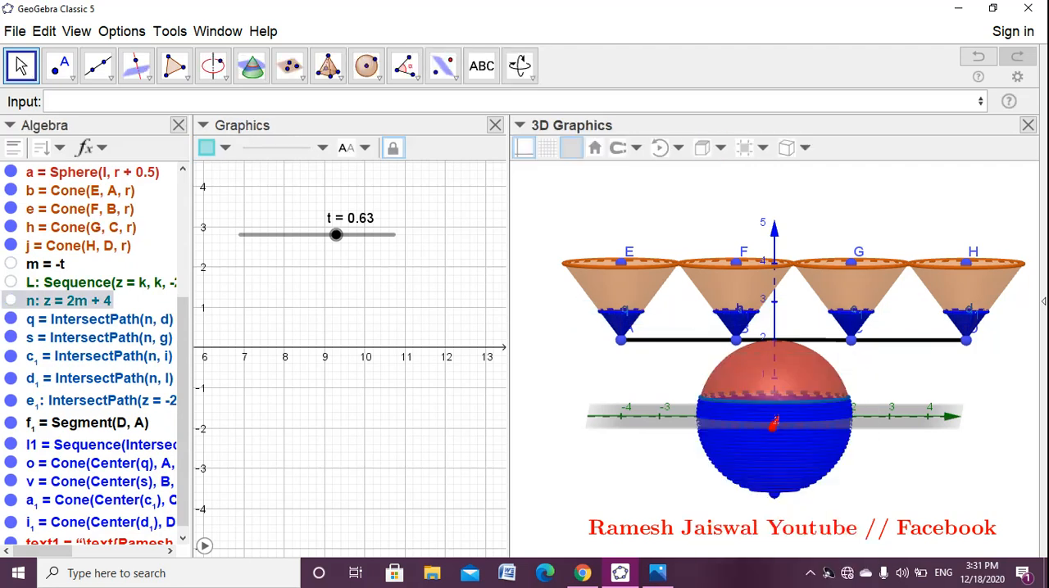
{"action": "left_click", "coordinate": [523, 147]}
{"action": "left_click", "coordinate": [570, 148]}
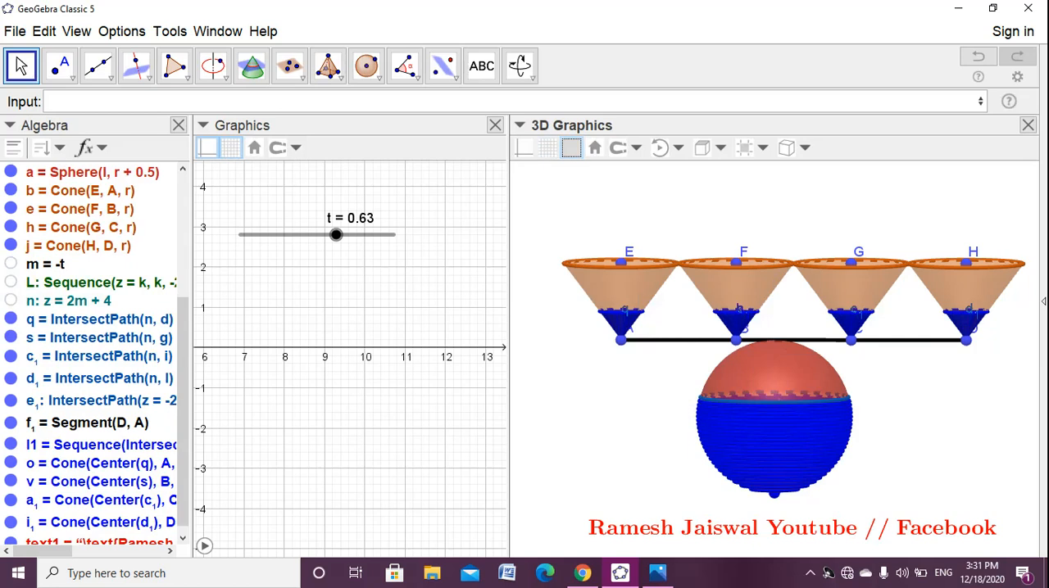
- Hide the points H, G, F and E at the centers of the four large cones' rims
{"action": "left_click_drag", "start_coordinate": [705, 230], "coordinate": [565, 221]}
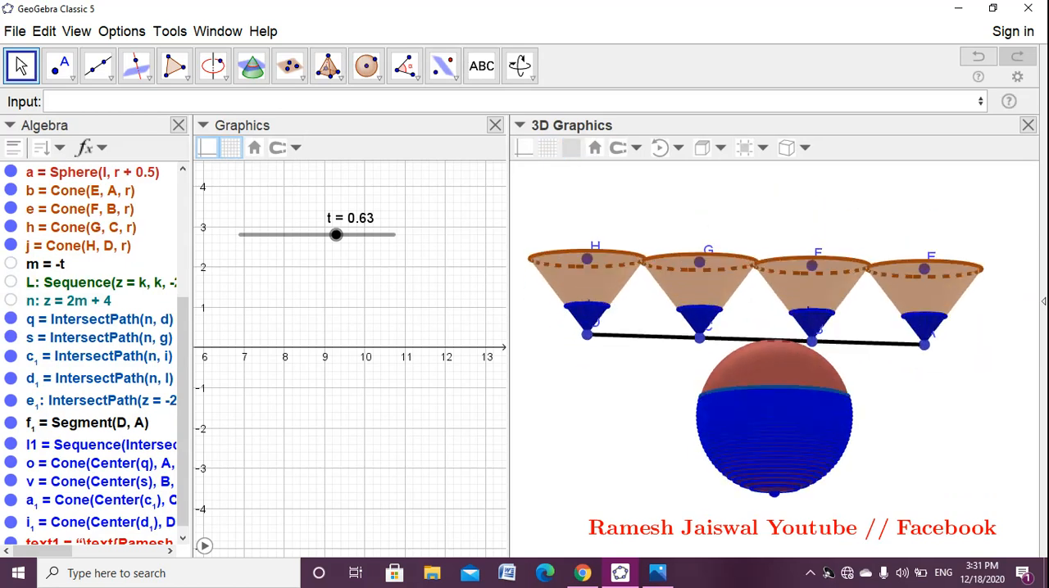
{"action": "right_click", "coordinate": [586, 258]}
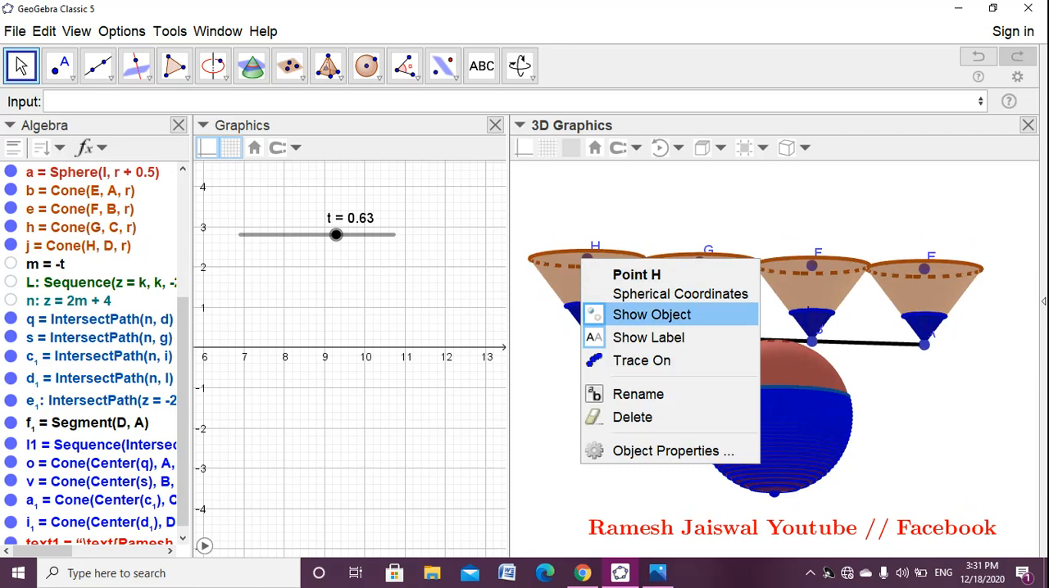
{"action": "left_click", "coordinate": [635, 311]}
{"action": "right_click", "coordinate": [700, 262]}
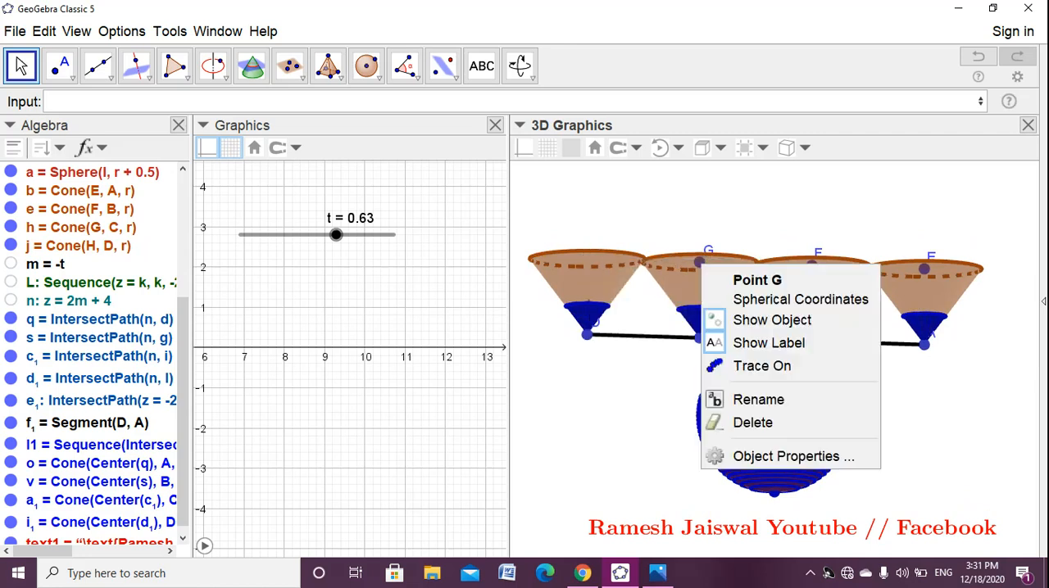
{"action": "left_click", "coordinate": [747, 323]}
{"action": "right_click", "coordinate": [811, 264]}
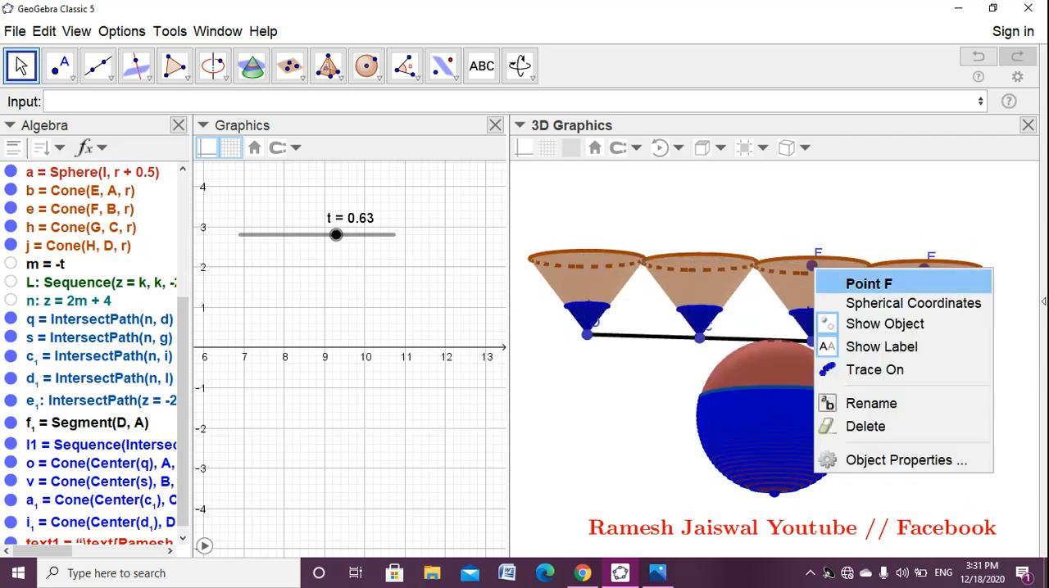
{"action": "left_click", "coordinate": [860, 322]}
{"action": "right_click", "coordinate": [924, 268]}
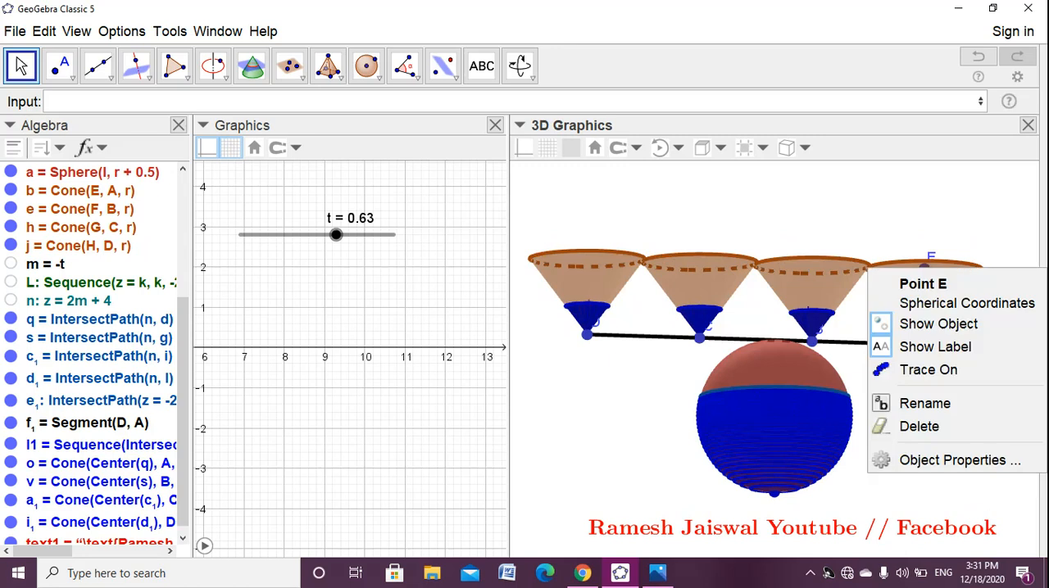
{"action": "left_click", "coordinate": [911, 320]}
- Select all objects and turn off their labels
{"action": "mouse_move", "coordinate": [909, 368]}
{"action": "right_mouse_down"}
{"action": "mouse_move", "coordinate": [930, 386]}
{"action": "mouse_move", "coordinate": [909, 381]}
{"action": "right_mouse_up"}
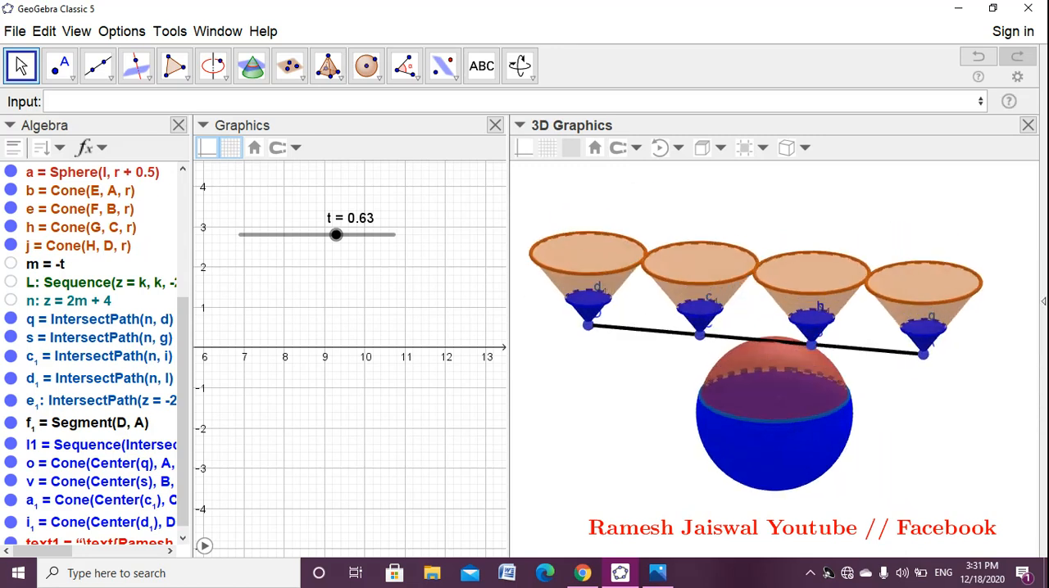
{"action": "key", "text": "ctrl+a"}
{"action": "right_click", "coordinate": [733, 401]}
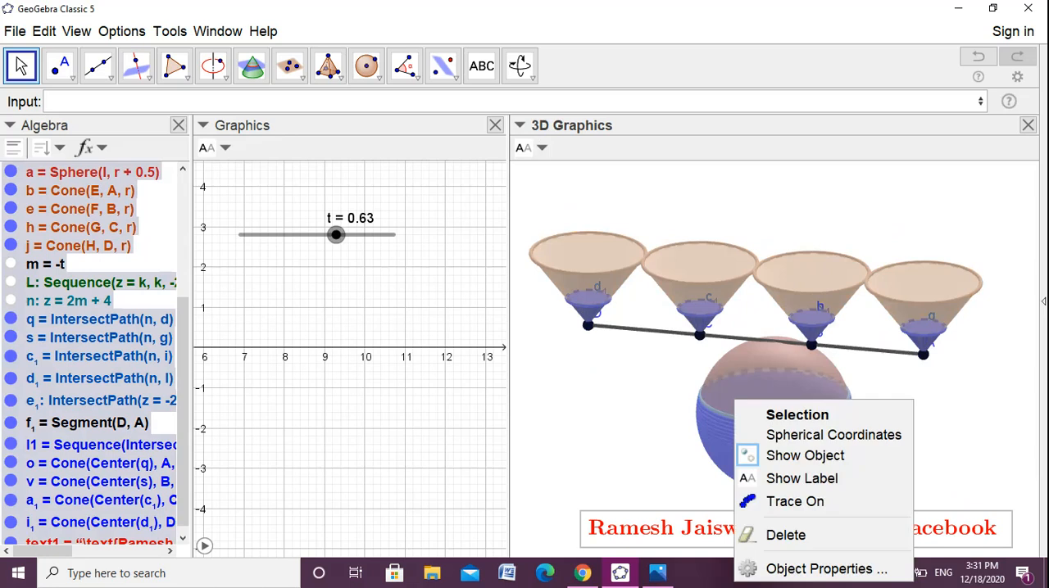
{"action": "left_click", "coordinate": [791, 478]}
{"action": "right_click", "coordinate": [729, 398]}
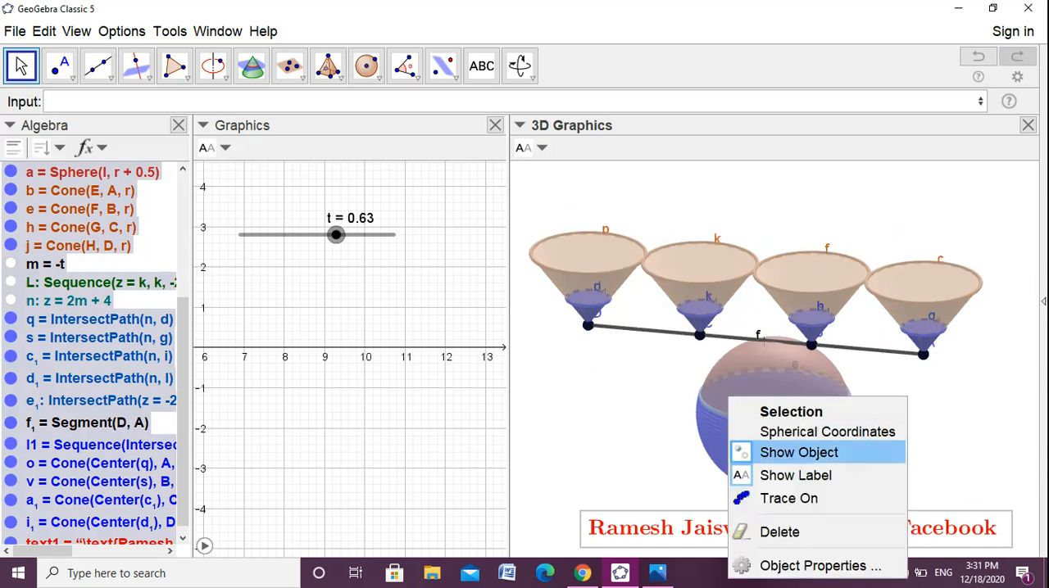
{"action": "left_click", "coordinate": [793, 473]}
{"action": "left_click", "coordinate": [910, 446]}
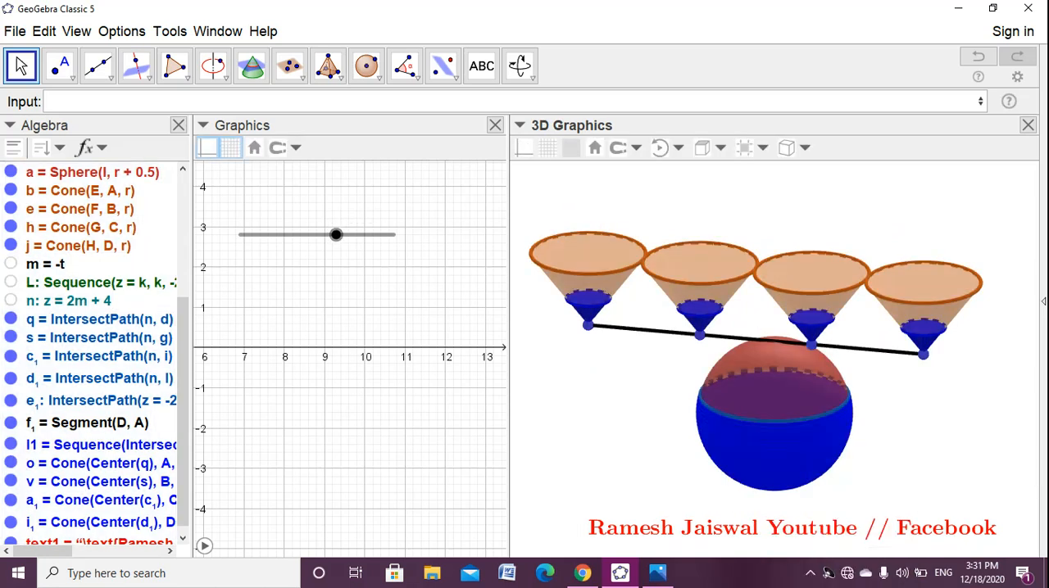
- Enlarge point D at the tip of its cone by one size step and color it red
{"action": "mouse_move", "coordinate": [909, 446]}
{"action": "right_mouse_down"}
{"action": "mouse_move", "coordinate": [933, 438]}
{"action": "mouse_move", "coordinate": [925, 434]}
{"action": "right_mouse_up"}
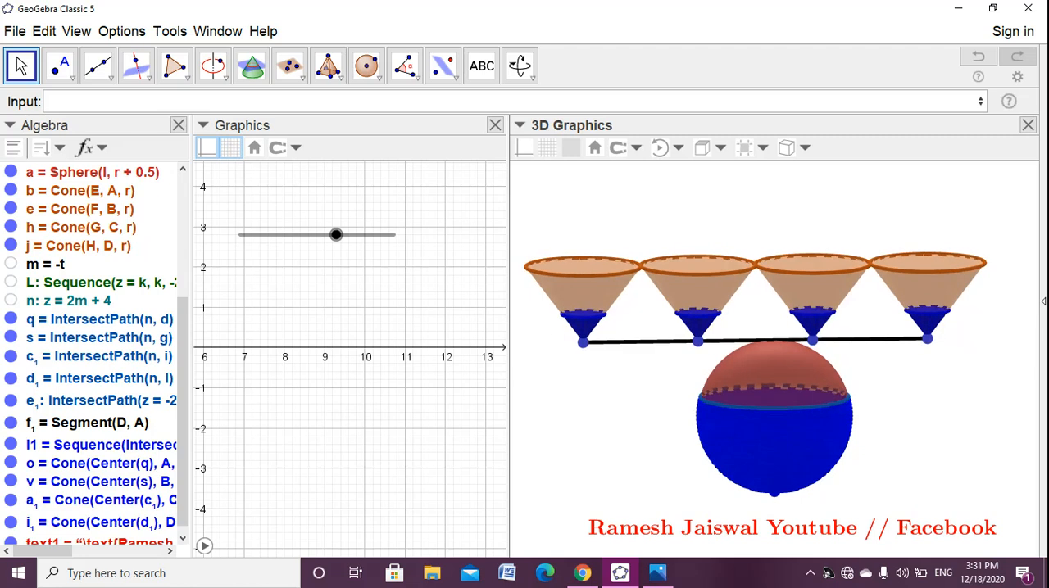
{"action": "left_click", "coordinate": [581, 341]}
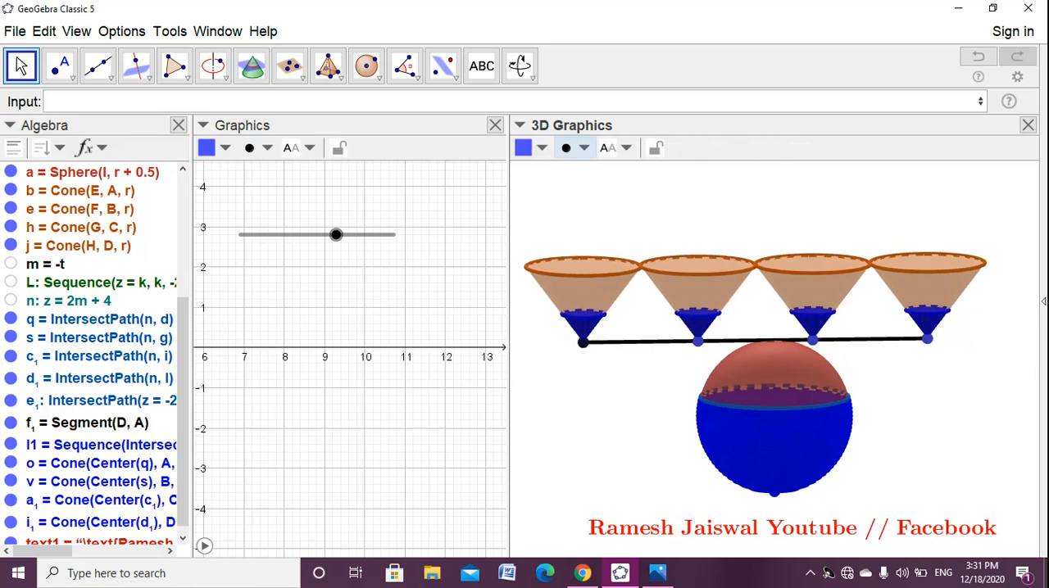
{"action": "left_click", "coordinate": [584, 148]}
{"action": "left_click_drag", "start_coordinate": [621, 169], "coordinate": [637, 170]}
{"action": "left_click", "coordinate": [541, 148]}
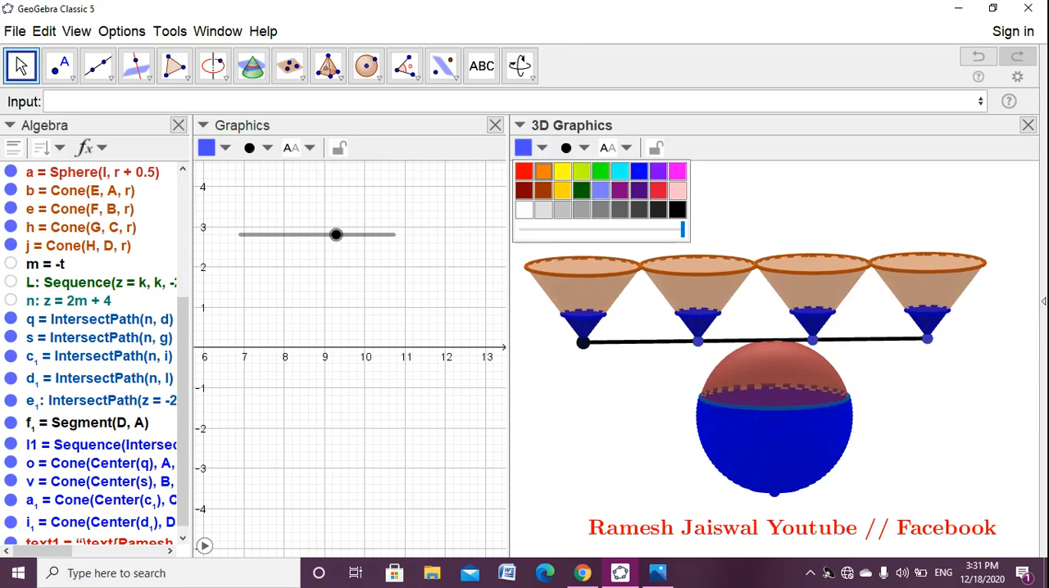
{"action": "left_click", "coordinate": [523, 171]}
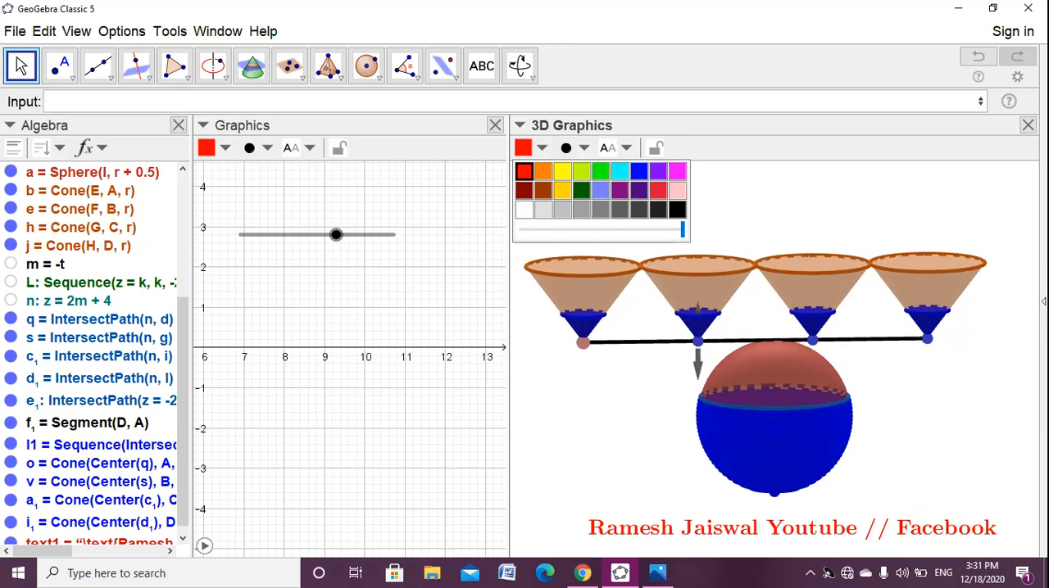
- Enlarge point C at its cone's tip by one size step and make it red
{"action": "left_click", "coordinate": [697, 341]}
{"action": "left_click", "coordinate": [565, 148]}
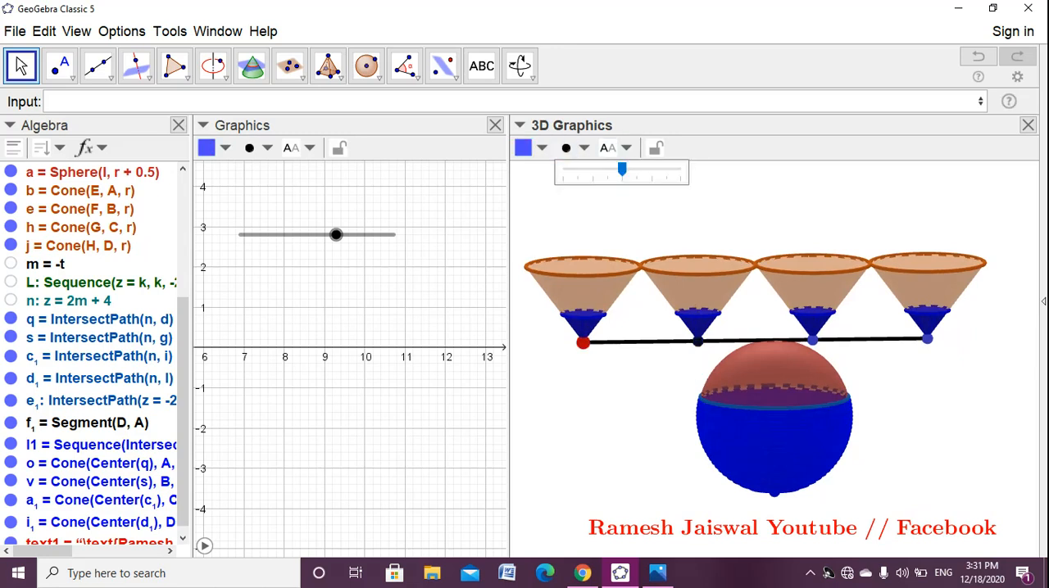
{"action": "left_click_drag", "start_coordinate": [622, 170], "coordinate": [636, 170]}
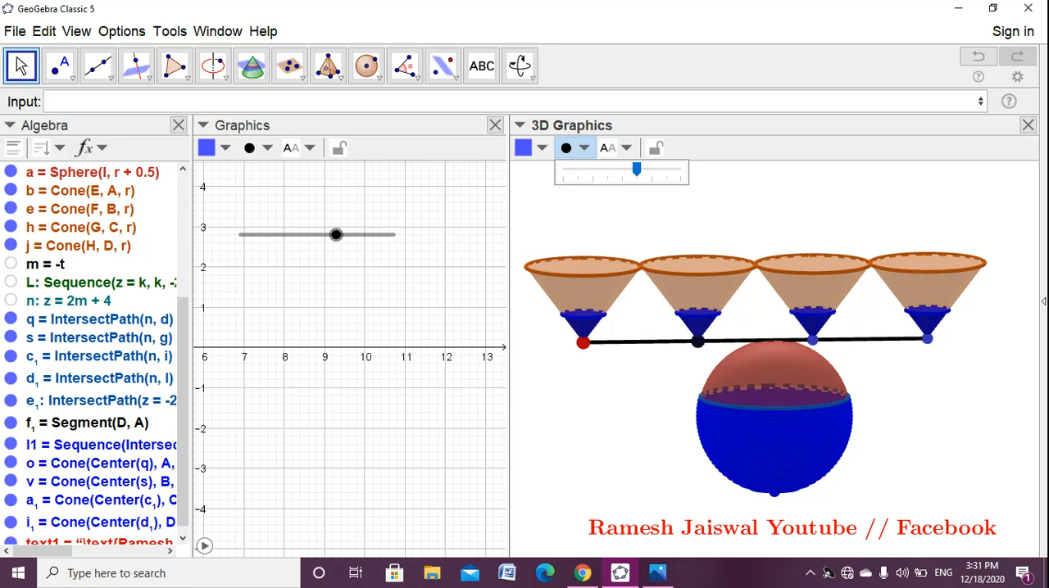
{"action": "left_click", "coordinate": [523, 148]}
{"action": "left_click", "coordinate": [523, 171]}
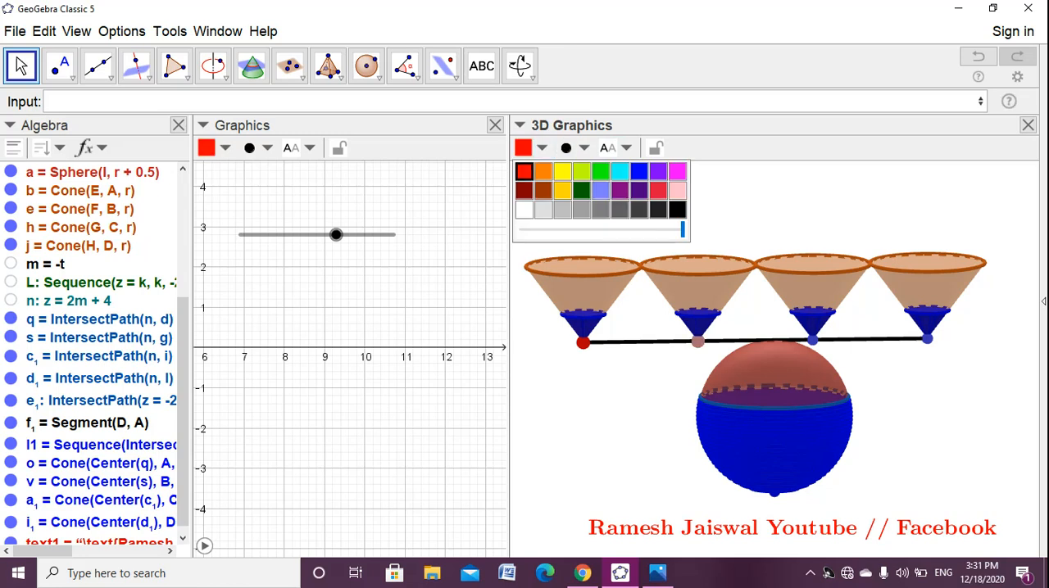
- Give point B at its cone's tip the same one-step larger size and red color
{"action": "left_click", "coordinate": [812, 339]}
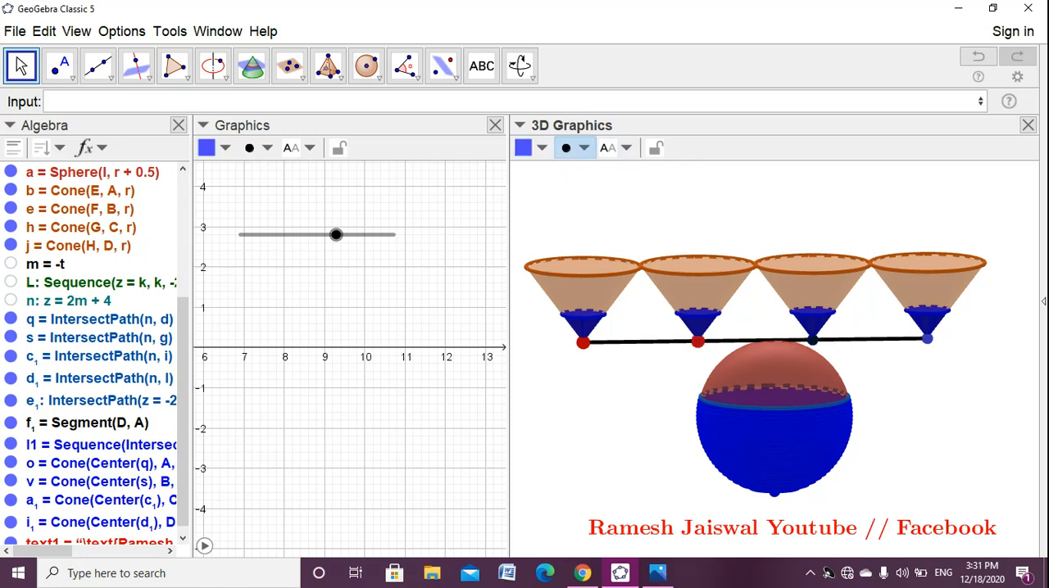
{"action": "left_click", "coordinate": [565, 149]}
{"action": "left_click_drag", "start_coordinate": [623, 170], "coordinate": [637, 170]}
{"action": "left_click", "coordinate": [523, 147]}
{"action": "left_click", "coordinate": [524, 172]}
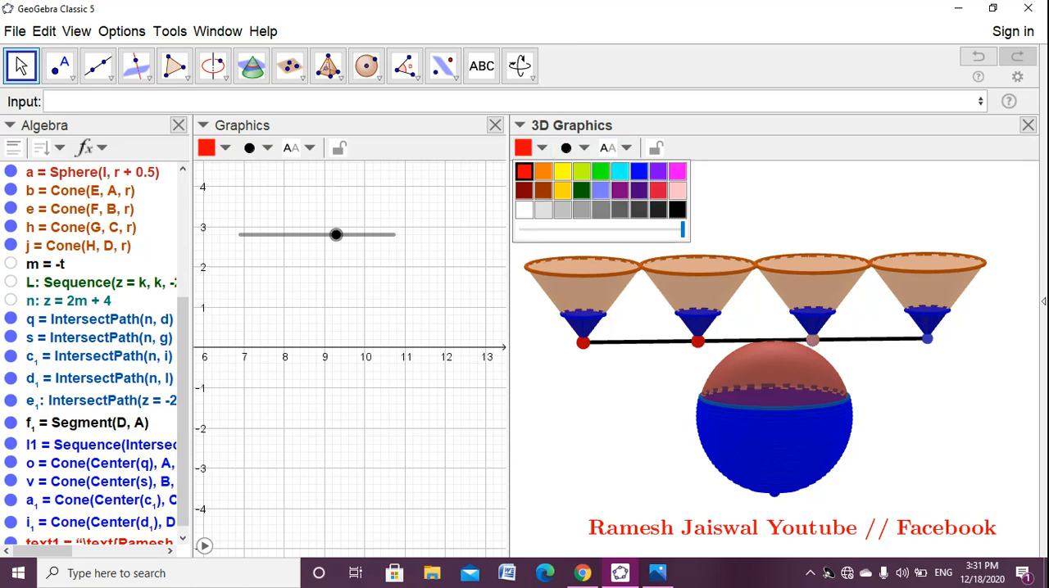
- Enlarge point A at the tip of its cone by one size step and color it red
{"action": "left_click", "coordinate": [927, 339]}
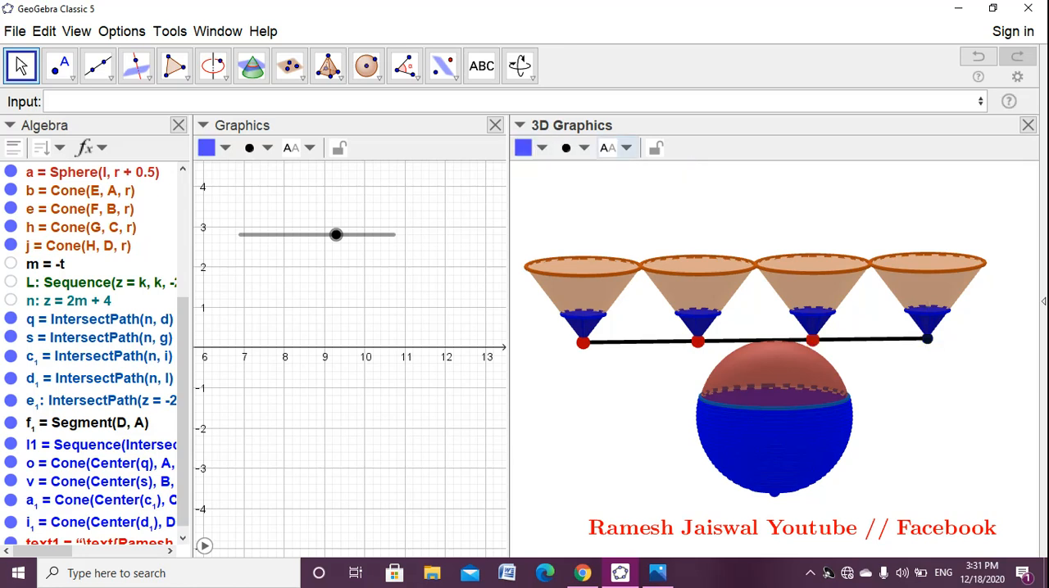
{"action": "left_click", "coordinate": [565, 148]}
{"action": "left_click_drag", "start_coordinate": [622, 169], "coordinate": [636, 169]}
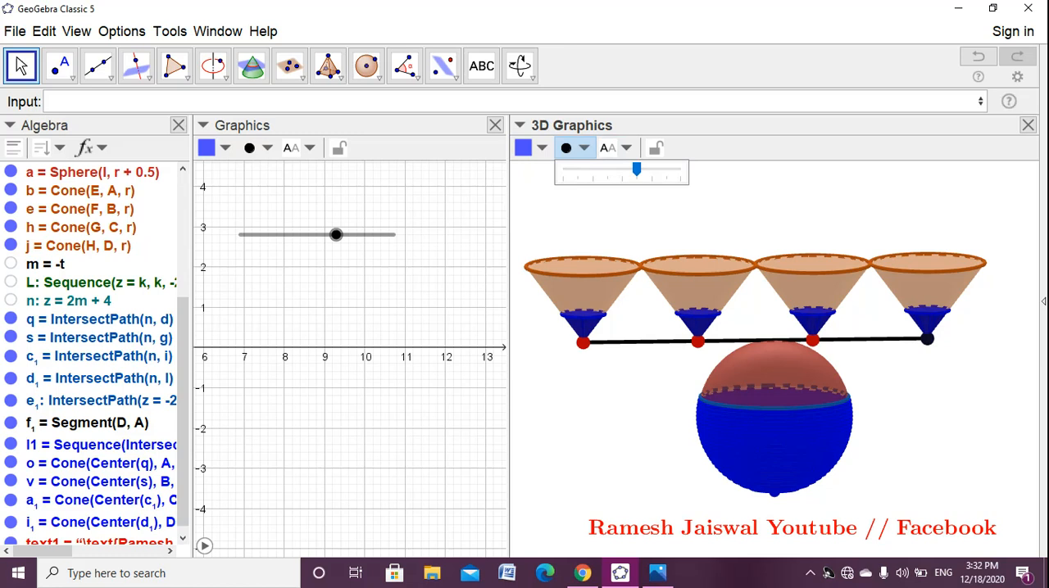
{"action": "left_click", "coordinate": [523, 147]}
{"action": "left_click", "coordinate": [525, 172]}
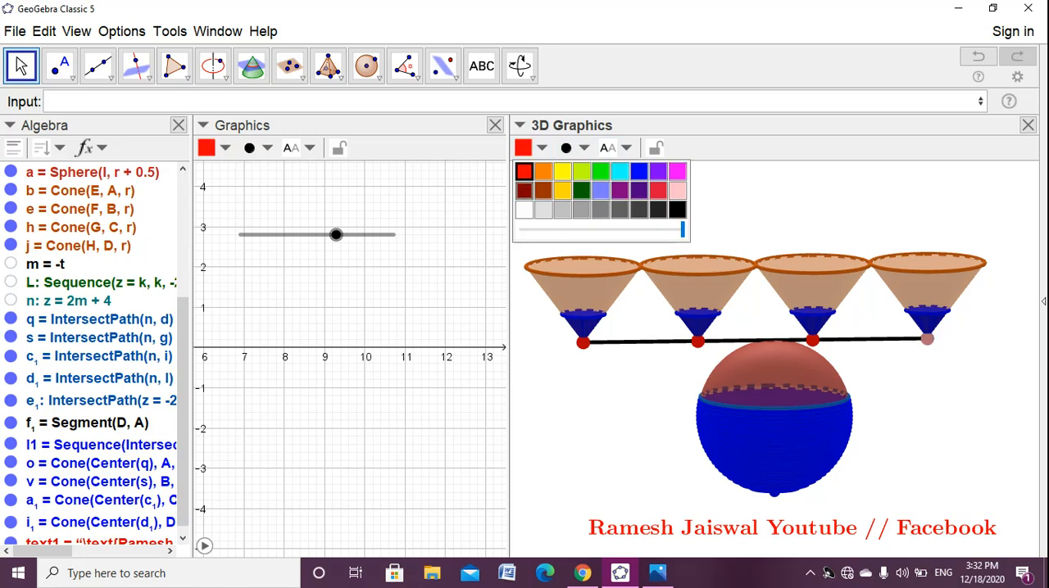
{"action": "key", "text": "Escape"}
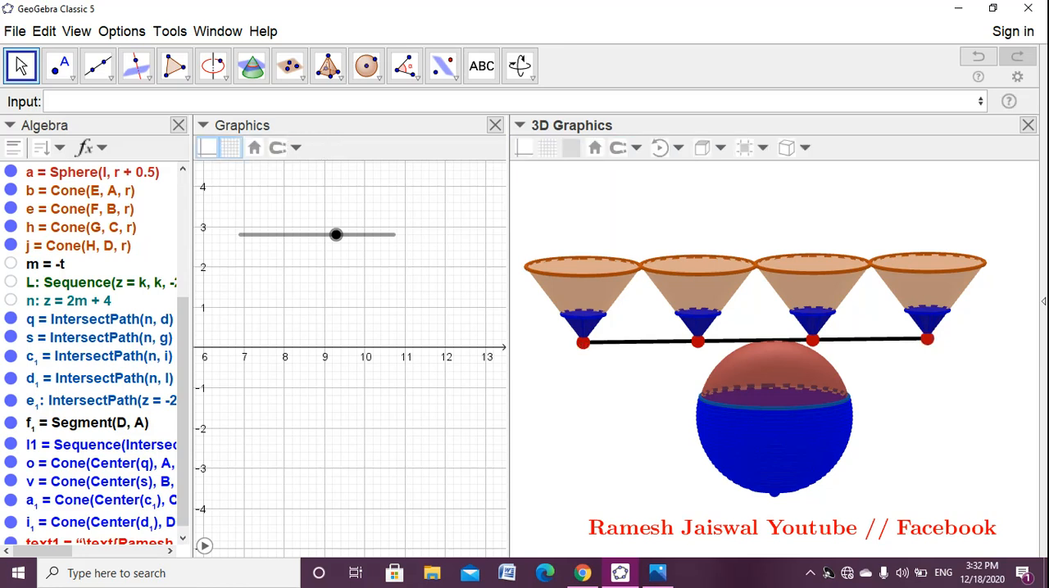
- Show the label of slider t and set the slider to 1
{"action": "right_click", "coordinate": [336, 235]}
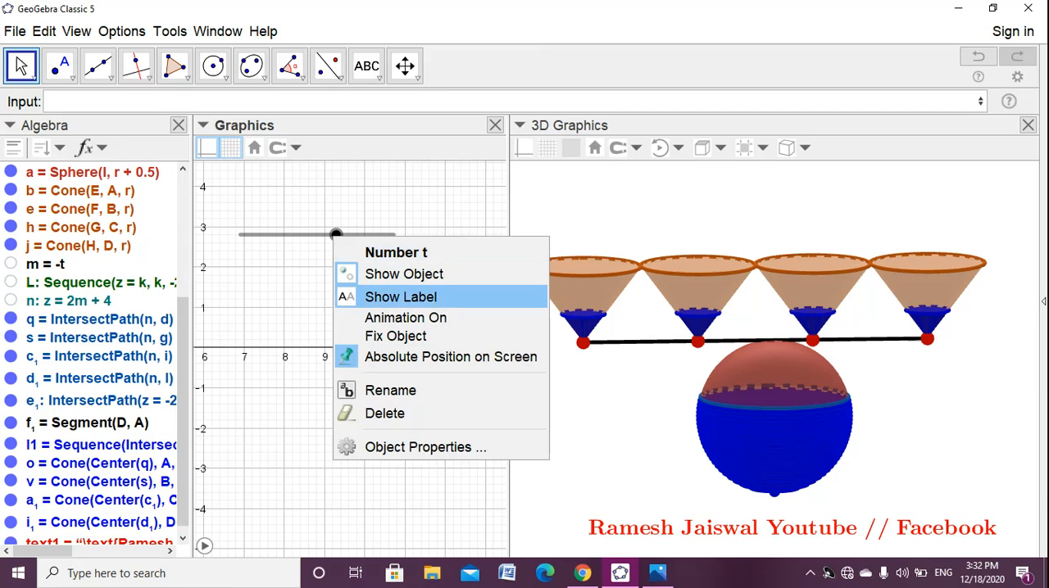
{"action": "left_click", "coordinate": [401, 297]}
{"action": "left_click_drag", "start_coordinate": [336, 235], "coordinate": [393, 235]}
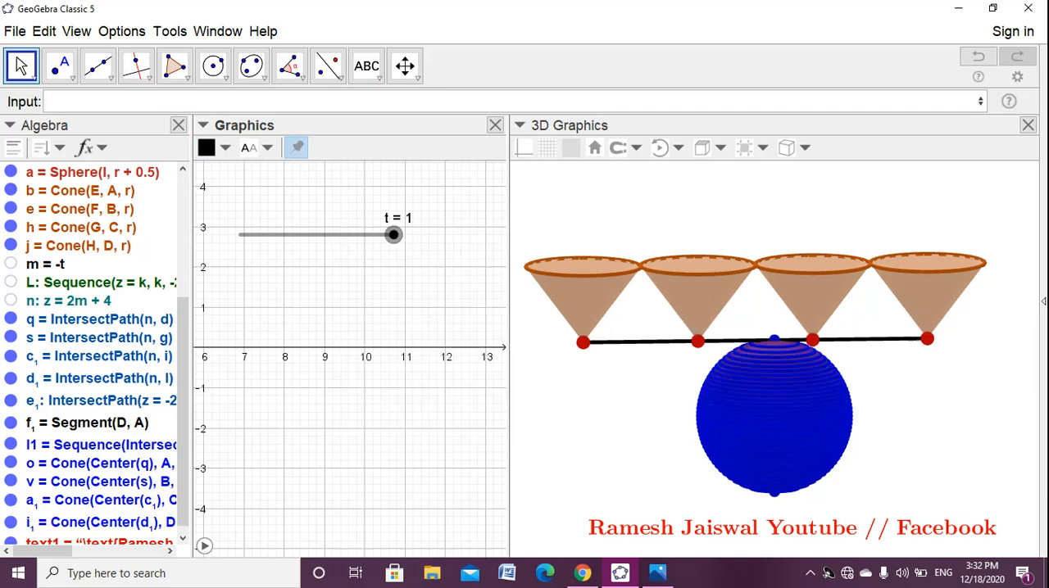
- Open the object properties of point D and widen the properties panel so its advanced settings fit
{"action": "right_click", "coordinate": [583, 342]}
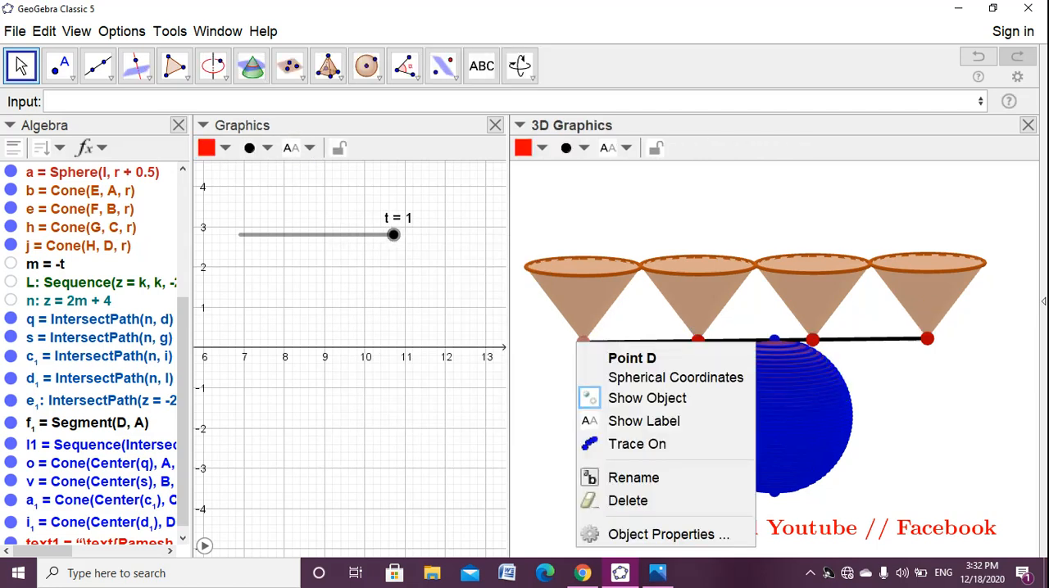
{"action": "left_click", "coordinate": [665, 534]}
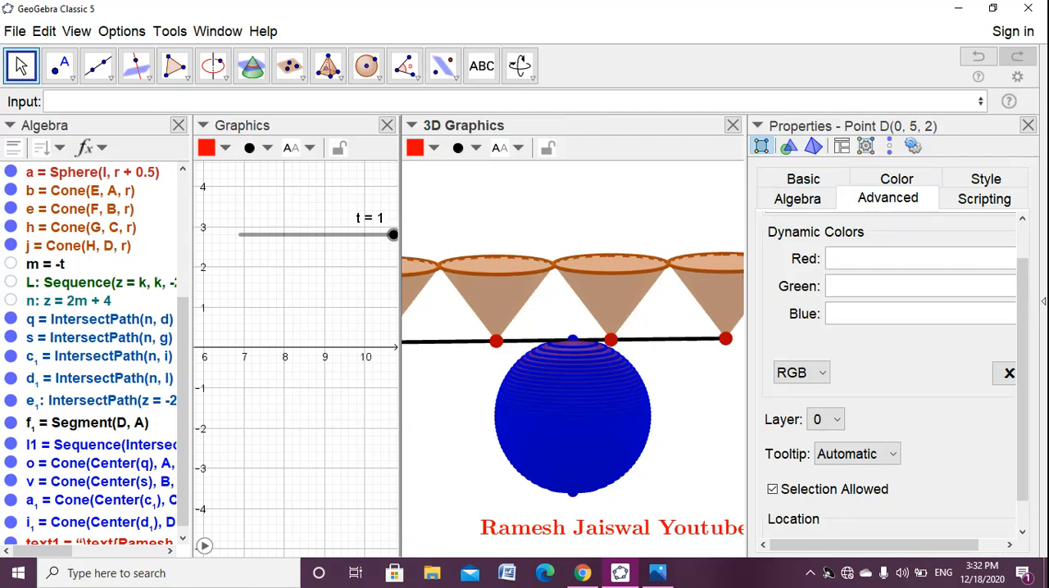
{"action": "left_click_drag", "start_coordinate": [401, 342], "coordinate": [349, 342]}
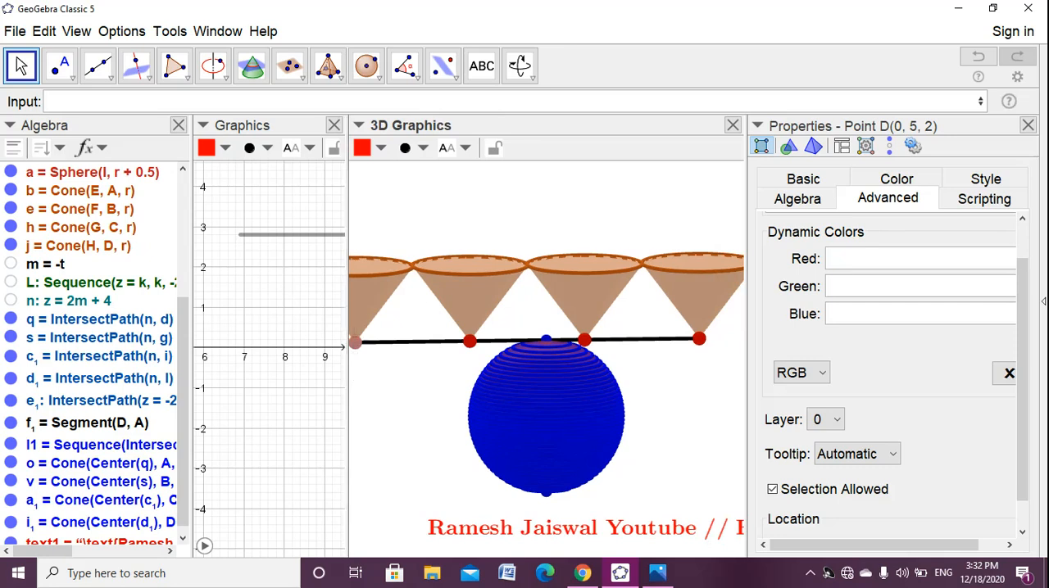
{"action": "left_click_drag", "start_coordinate": [746, 343], "coordinate": [676, 343]}
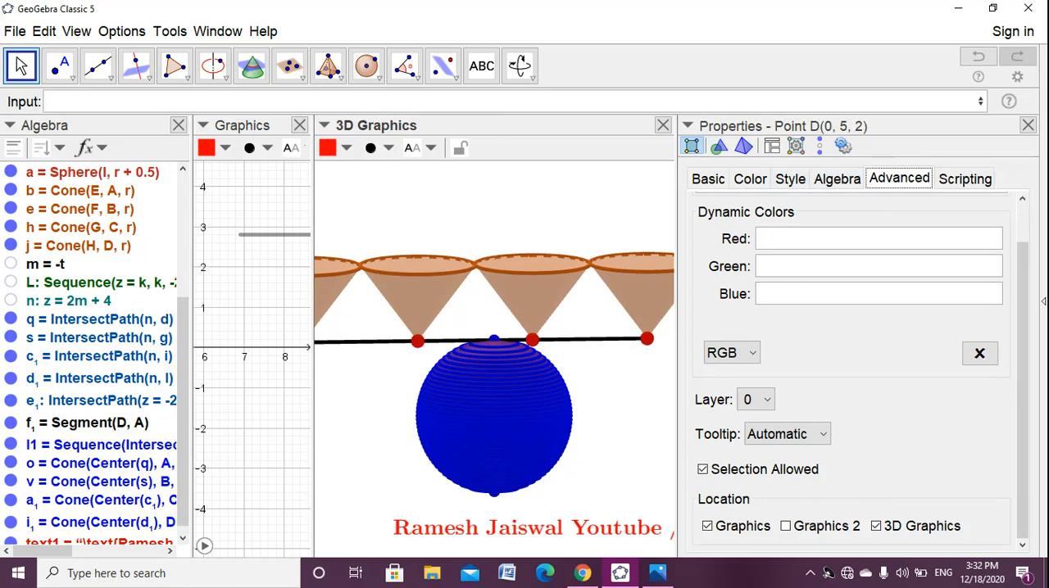
- Set point D's condition to show the object to t==1 and close its properties
{"action": "left_click", "coordinate": [418, 340]}
{"action": "left_click", "coordinate": [836, 178]}
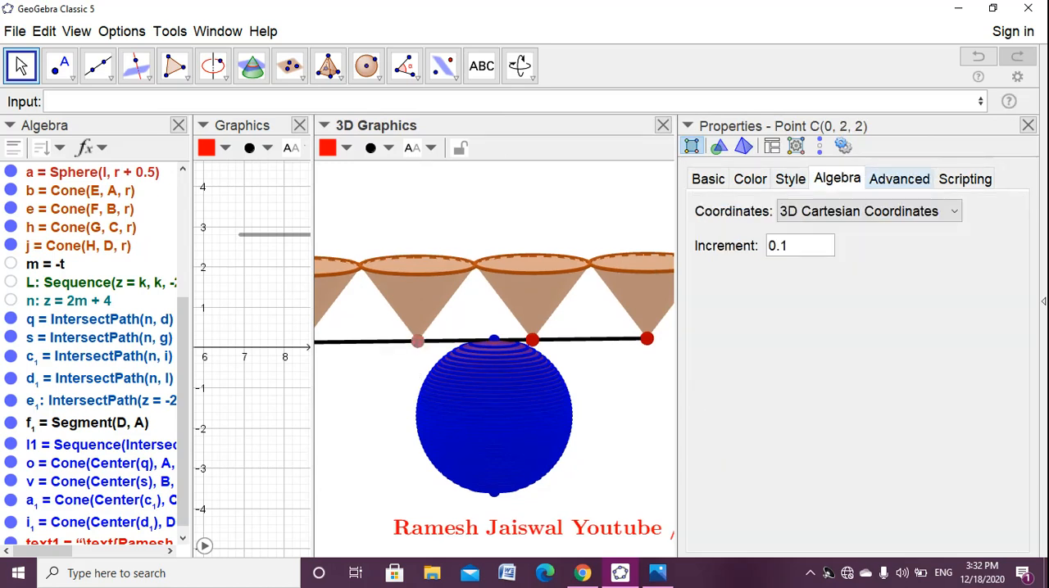
{"action": "left_click", "coordinate": [899, 179]}
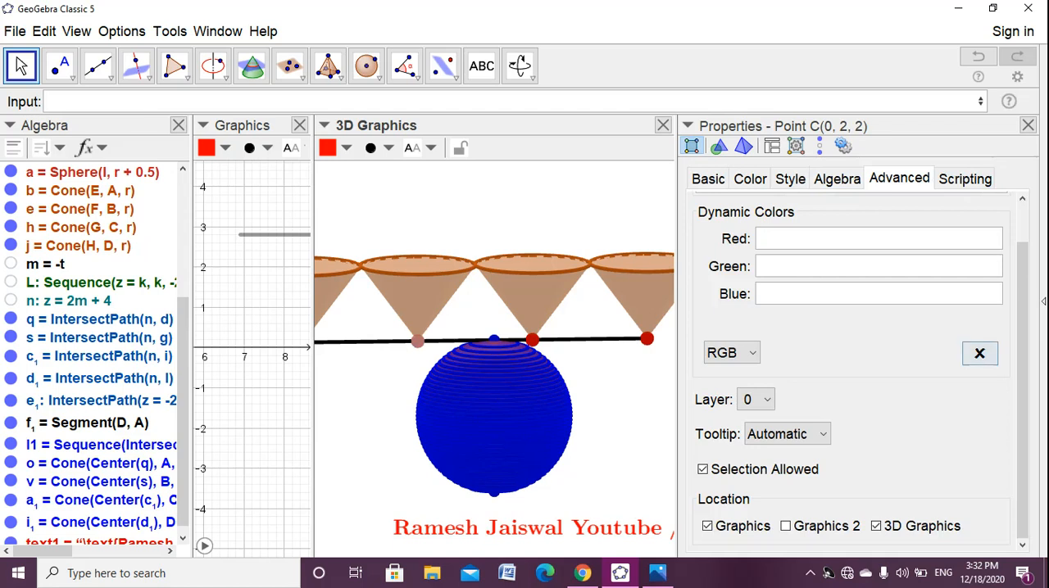
{"action": "left_click_drag", "start_coordinate": [1022, 350], "coordinate": [1022, 308]}
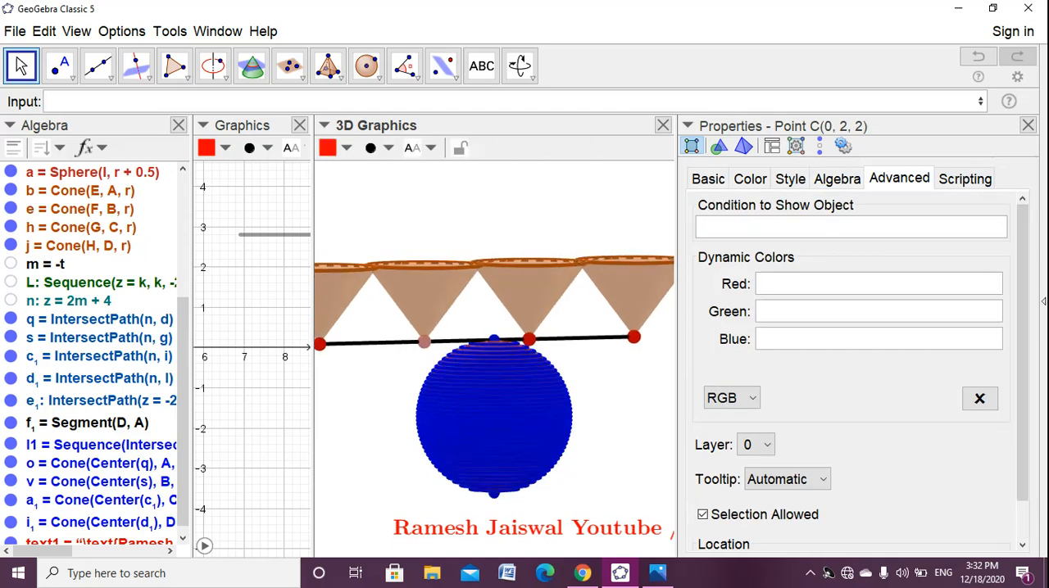
{"action": "left_click", "coordinate": [321, 344]}
{"action": "left_click", "coordinate": [844, 227]}
{"action": "type", "text": "t==1"}
{"action": "key", "text": "Return"}
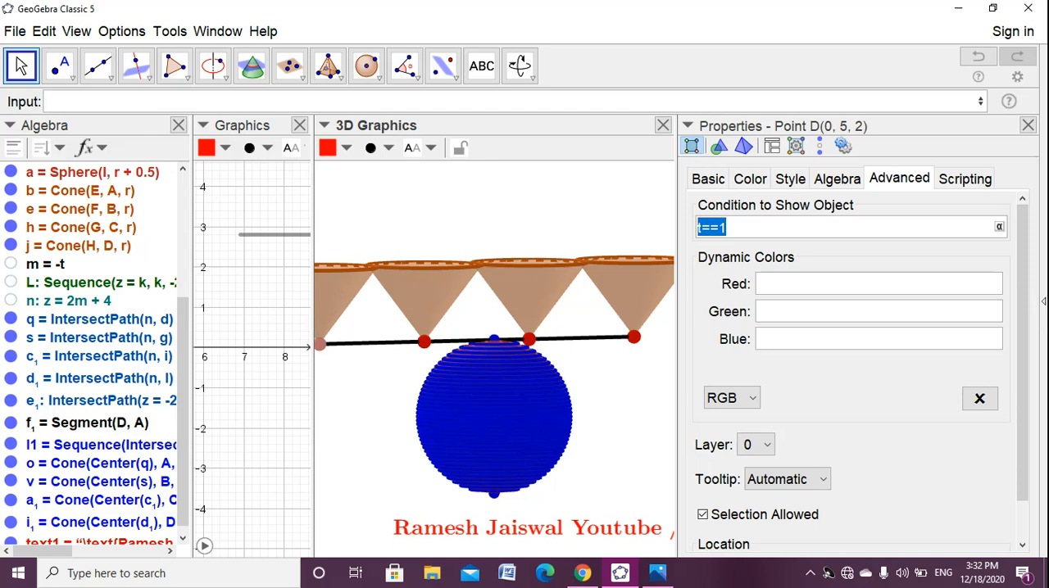
{"action": "left_click", "coordinate": [1027, 125]}
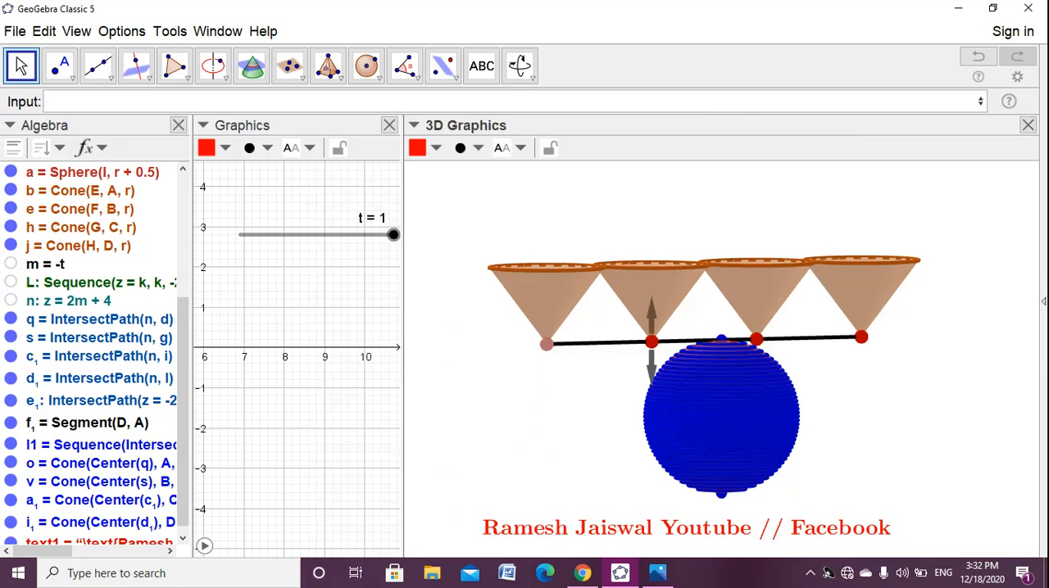
- Give cone-tip points C, B and A the same show condition, t==1
{"action": "right_click", "coordinate": [651, 340]}
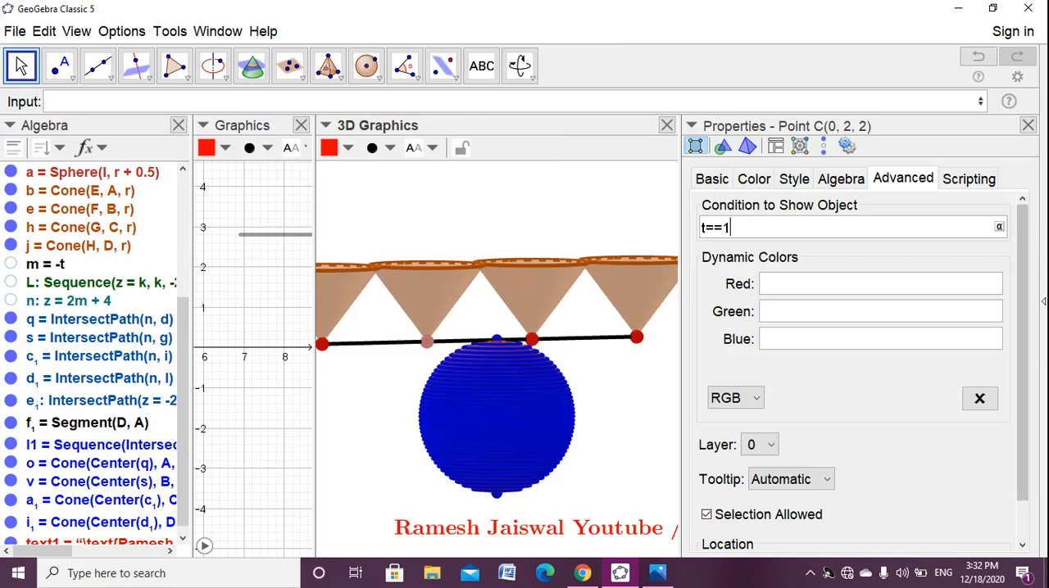
{"action": "left_click", "coordinate": [1028, 125]}
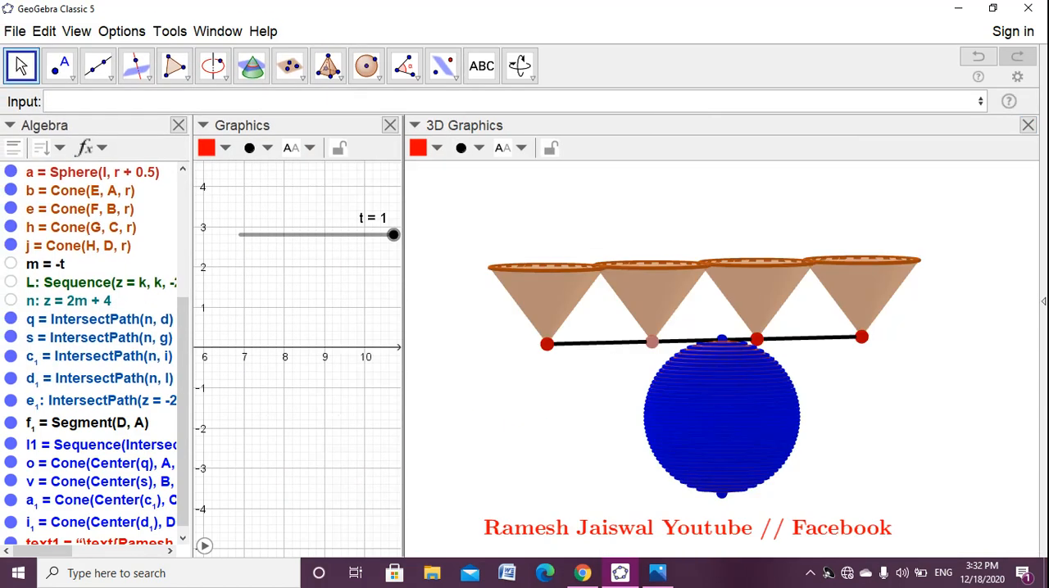
{"action": "right_click", "coordinate": [752, 336]}
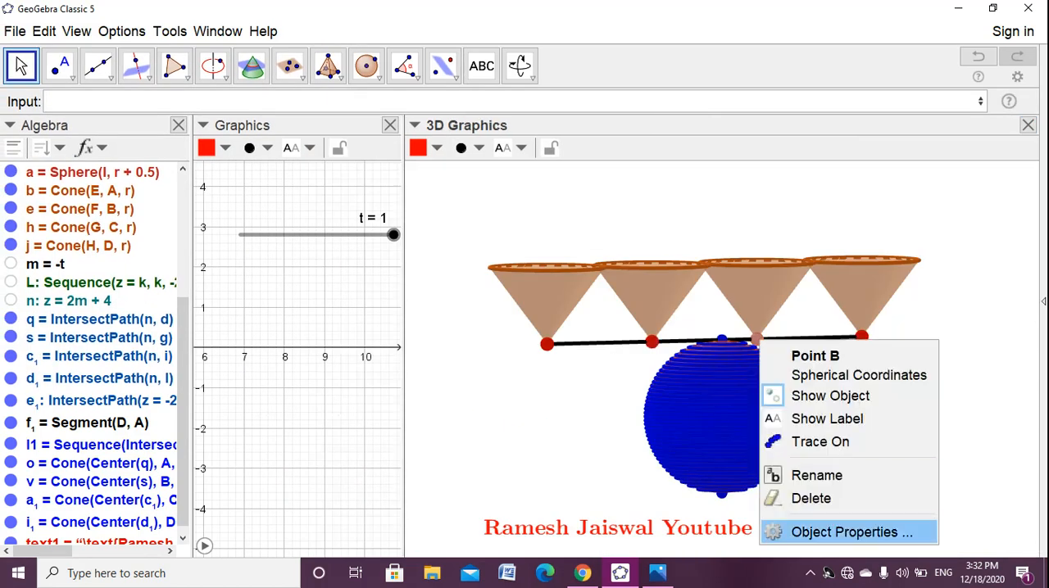
{"action": "left_click", "coordinate": [844, 532]}
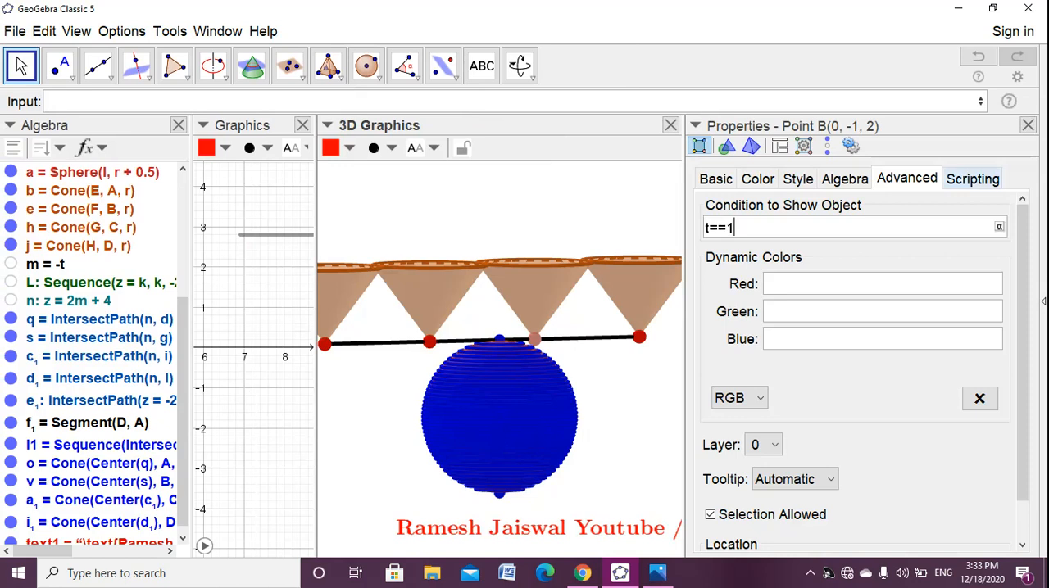
{"action": "left_click", "coordinate": [1027, 126]}
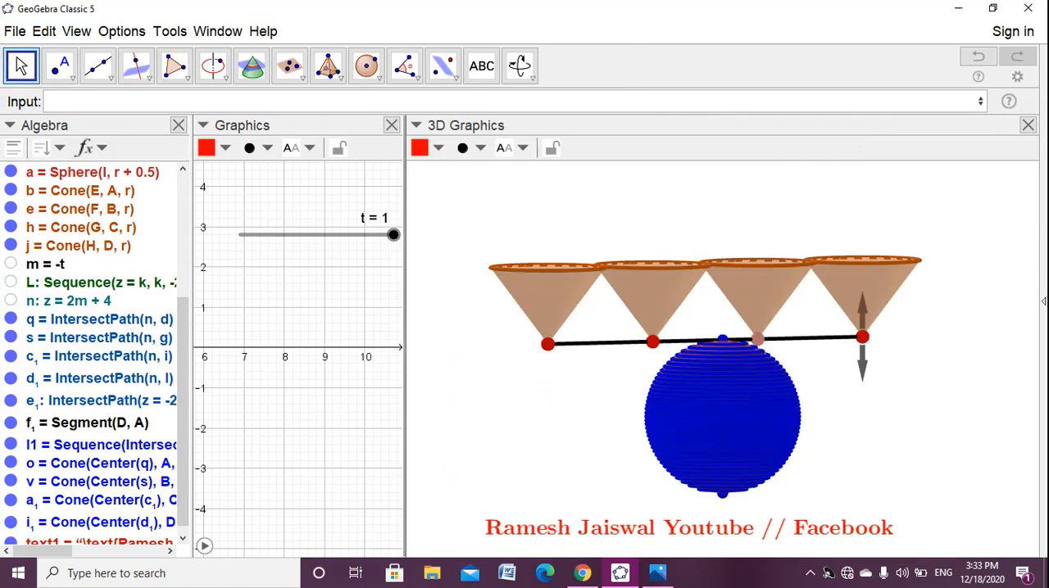
{"action": "right_click", "coordinate": [862, 337]}
{"action": "left_click", "coordinate": [909, 529]}
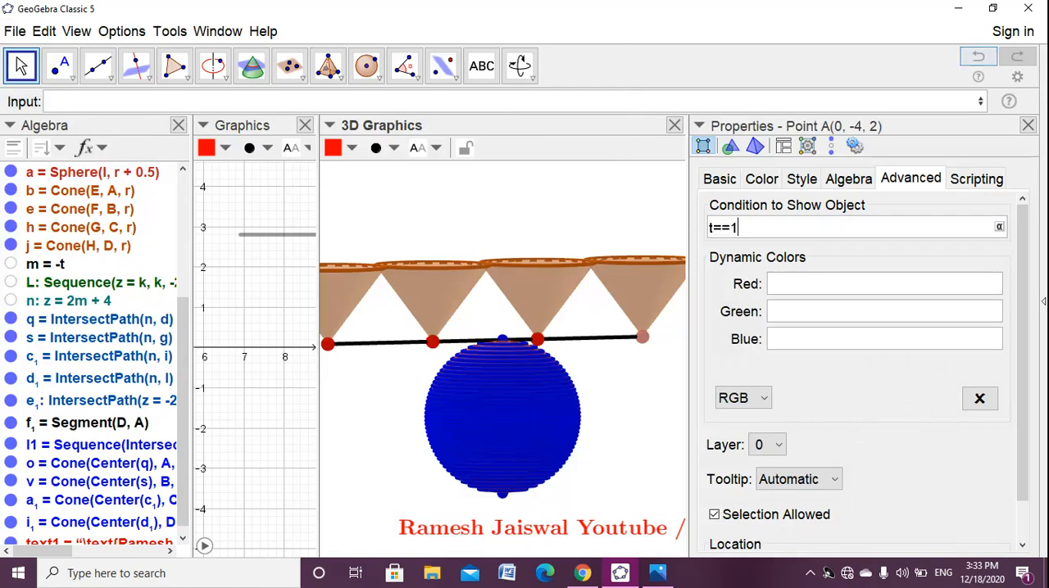
{"action": "left_click", "coordinate": [1027, 125]}
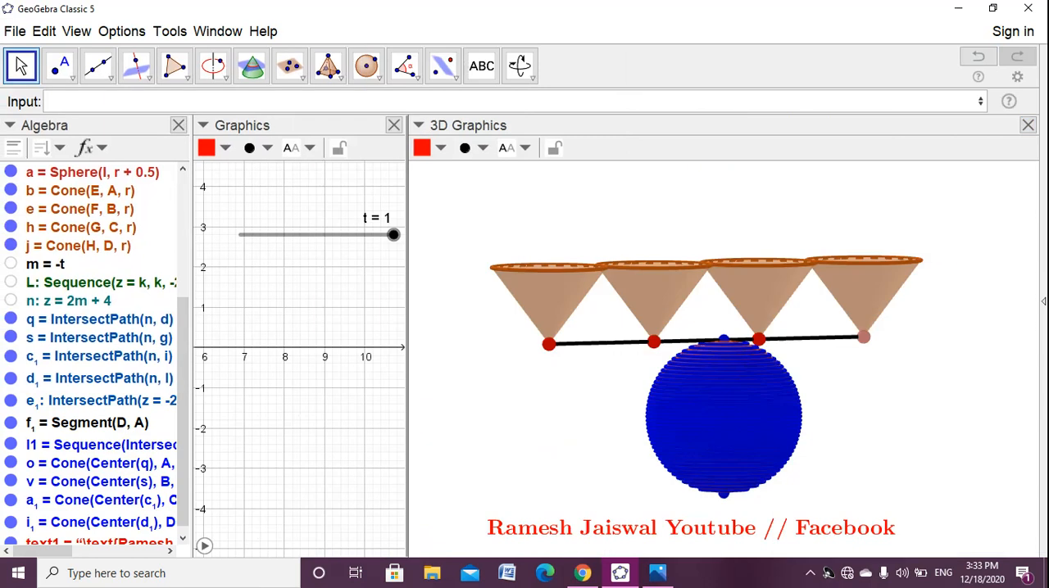
- Set slider t to 0 and hide the sphere's center point I and the intersection object e1 at its base
{"action": "left_click_drag", "start_coordinate": [393, 234], "coordinate": [240, 234]}
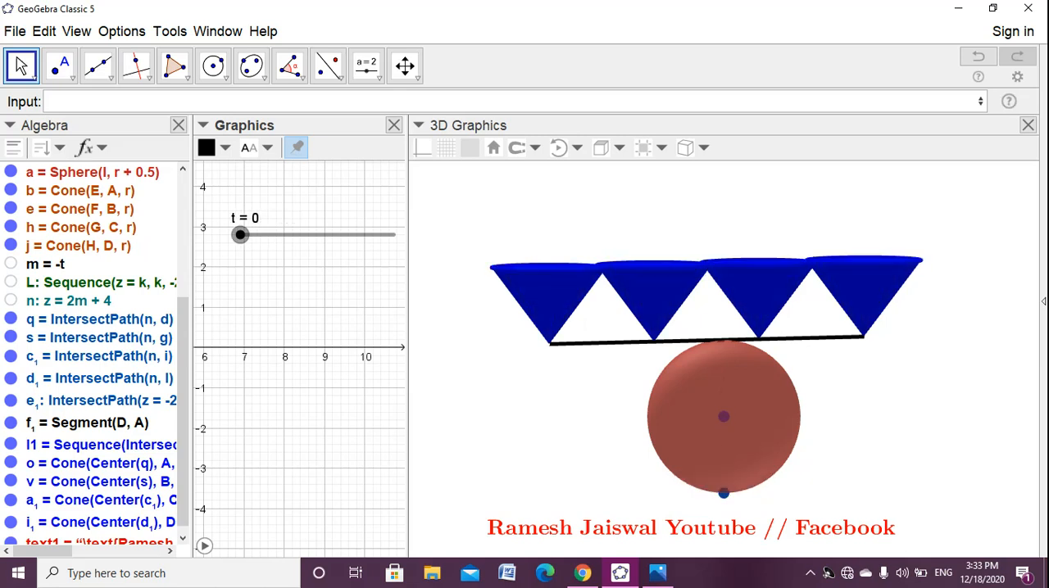
{"action": "right_click", "coordinate": [723, 492]}
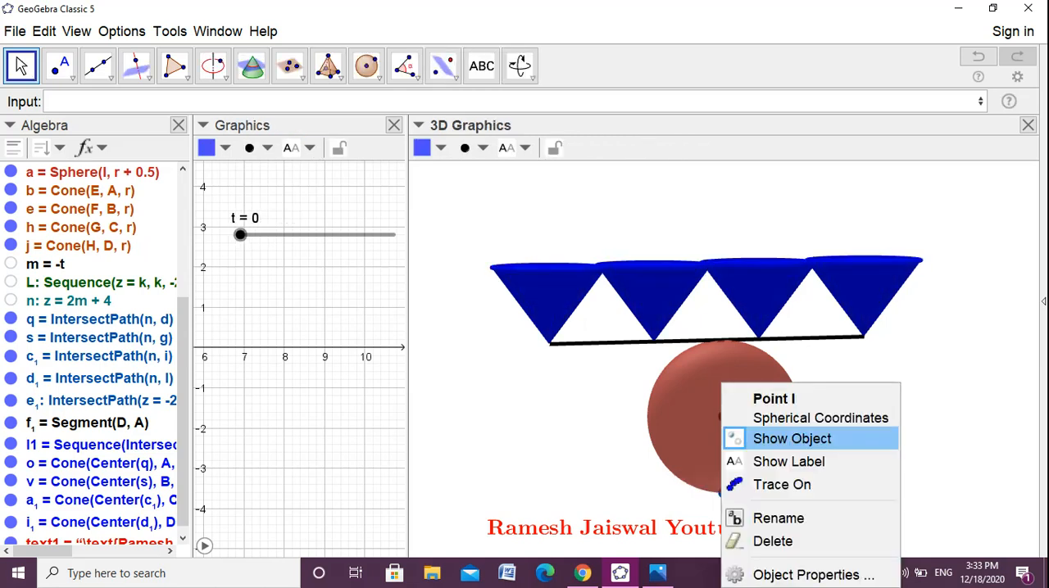
{"action": "left_click", "coordinate": [792, 439]}
{"action": "right_click", "coordinate": [724, 492]}
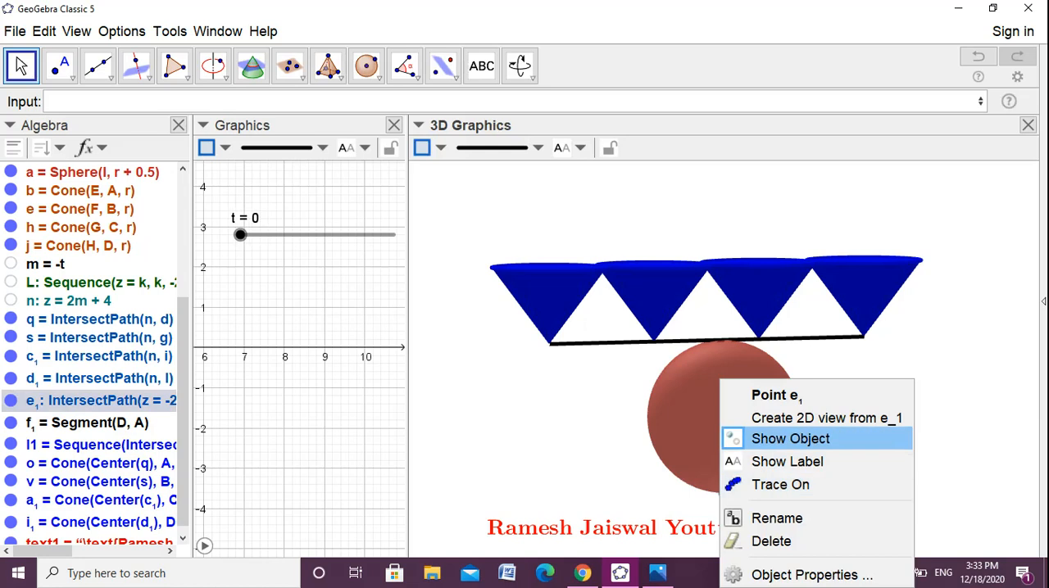
{"action": "left_click", "coordinate": [762, 437]}
- Set slider t back to 1 and examine the cones and the filled sphere from several angles
{"action": "left_click_drag", "start_coordinate": [239, 234], "coordinate": [393, 234]}
{"action": "left_click_drag", "start_coordinate": [623, 426], "coordinate": [466, 426]}
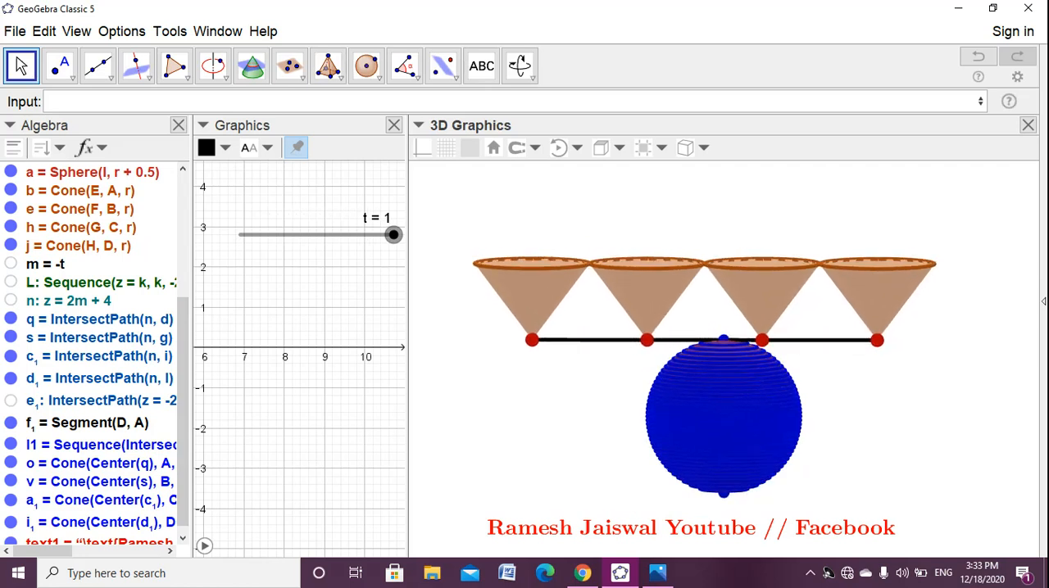
{"action": "left_click_drag", "start_coordinate": [622, 393], "coordinate": [481, 400]}
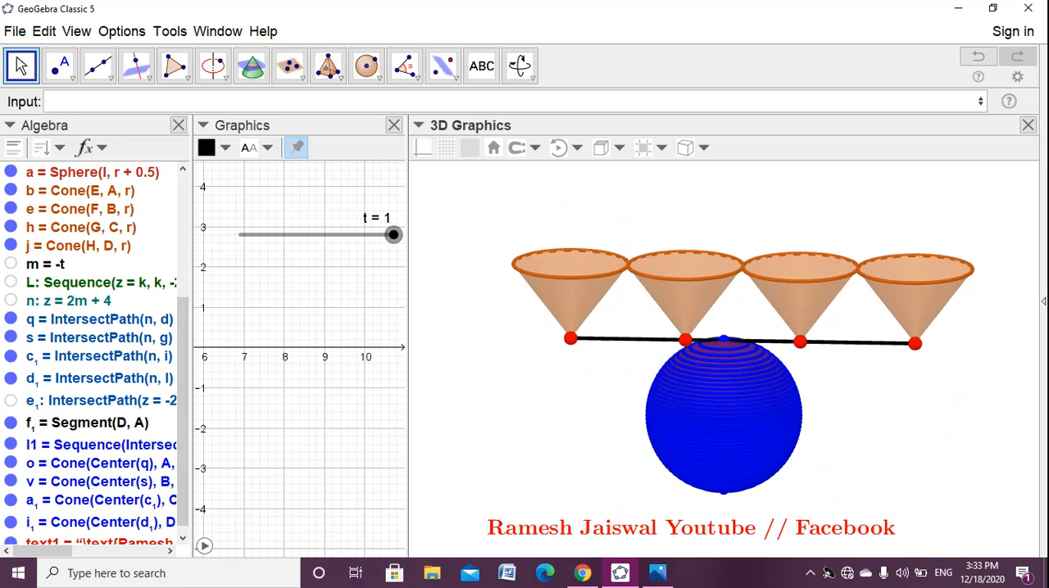
{"action": "left_click", "coordinate": [570, 305]}
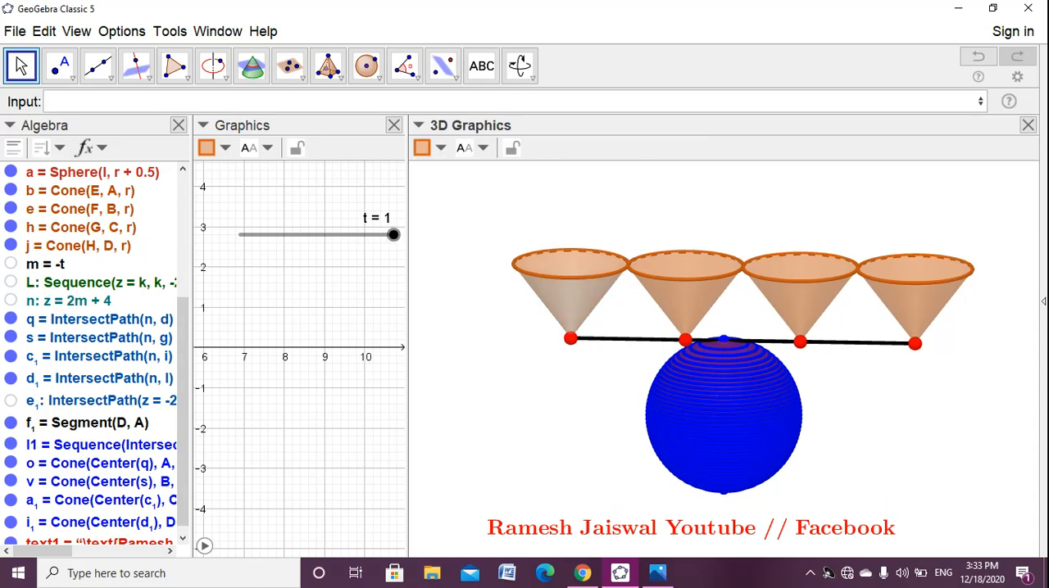
{"action": "left_click", "coordinate": [570, 266]}
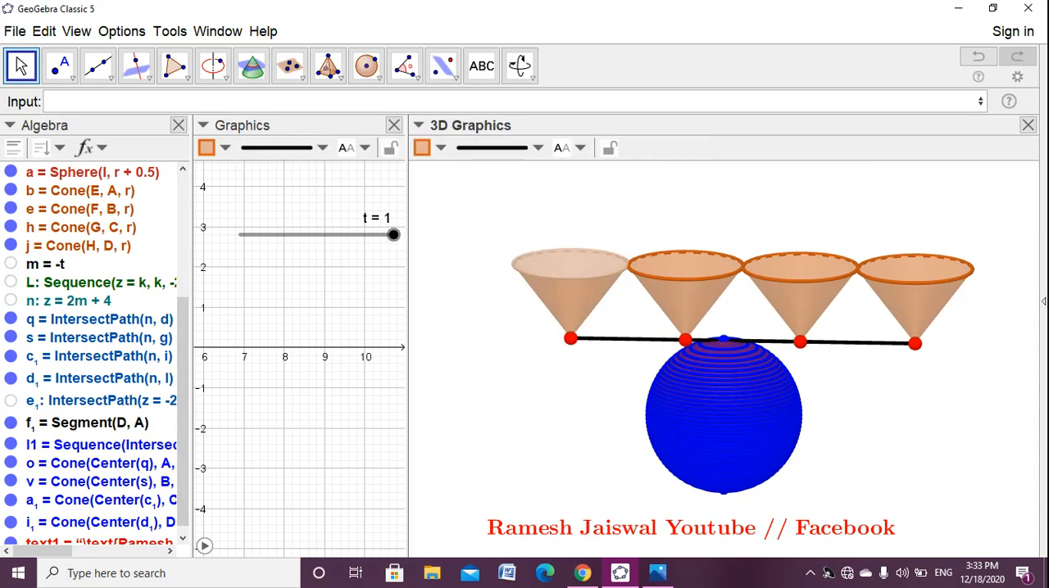
{"action": "left_click", "coordinate": [393, 236]}
{"action": "mouse_move", "coordinate": [481, 368]}
{"action": "left_mouse_down"}
{"action": "mouse_move", "coordinate": [472, 370]}
{"action": "mouse_move", "coordinate": [483, 365]}
{"action": "left_mouse_up"}
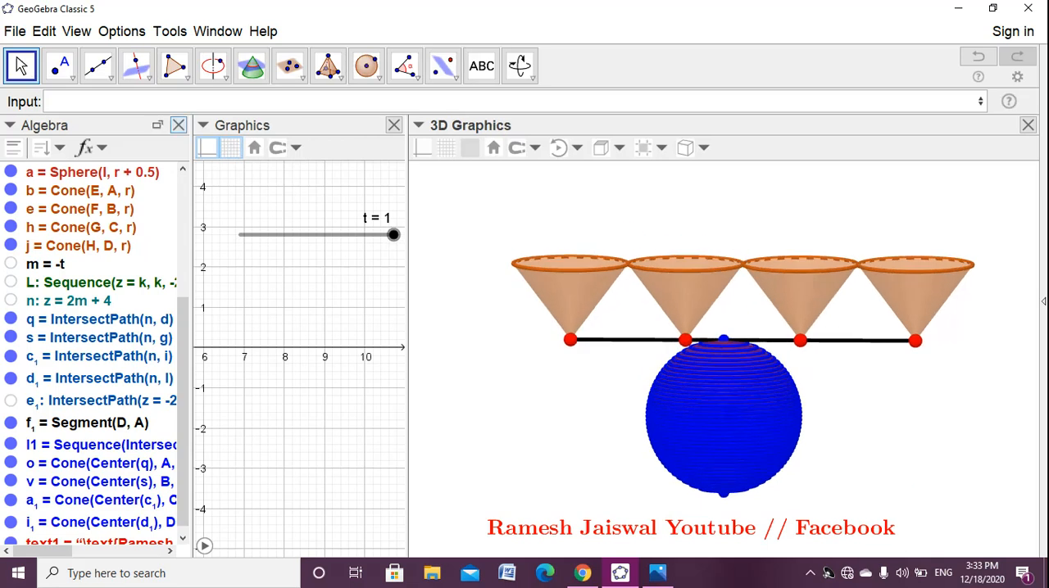
- Close the Algebra view and widen the Graphics view beside the 3D view, repositioning the red caption below the sphere
{"action": "left_click", "coordinate": [178, 124]}
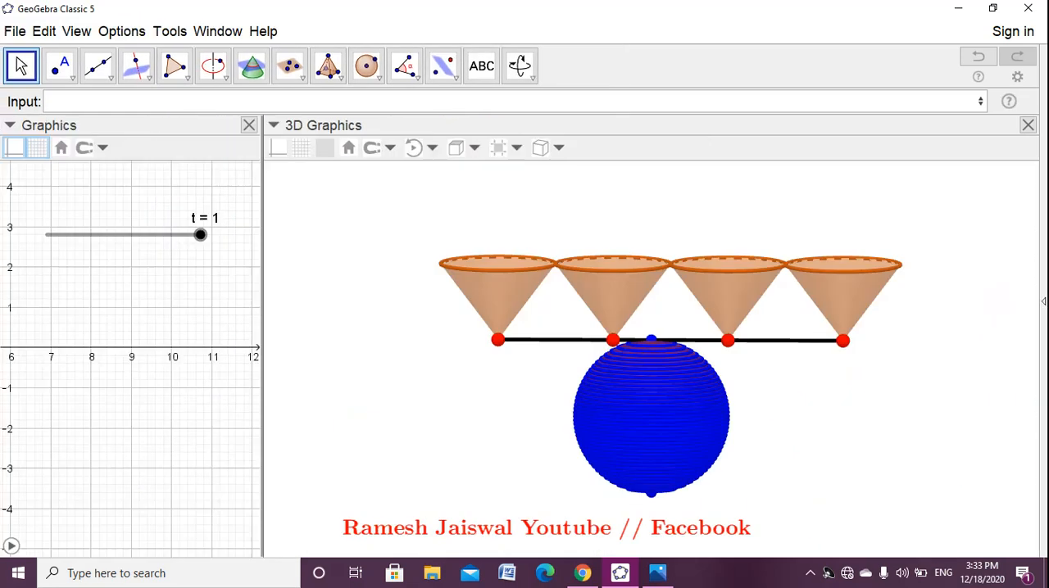
{"action": "left_click_drag", "start_coordinate": [263, 139], "coordinate": [381, 139]}
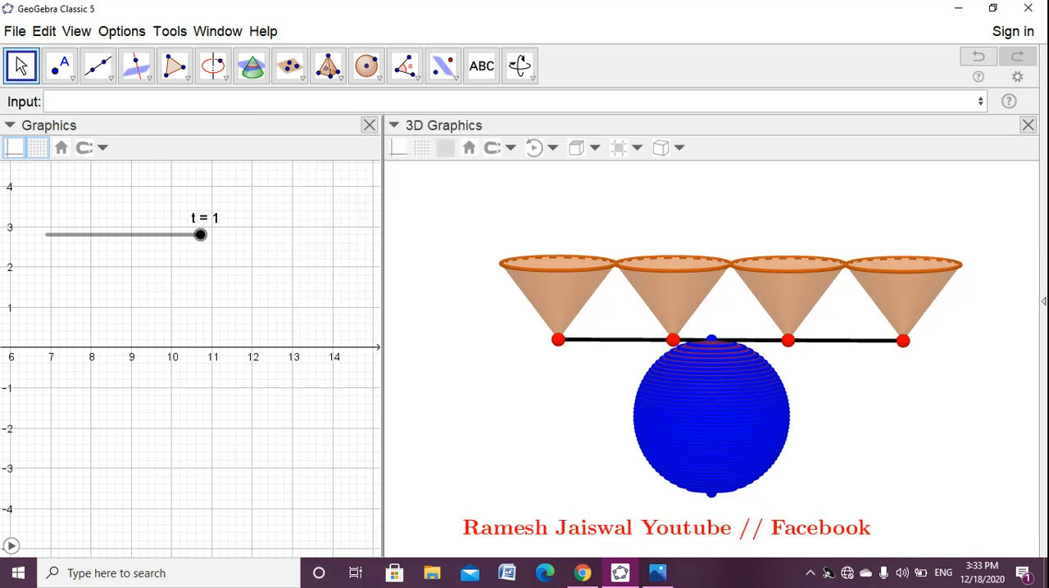
{"action": "left_click_drag", "start_coordinate": [665, 527], "coordinate": [783, 534]}
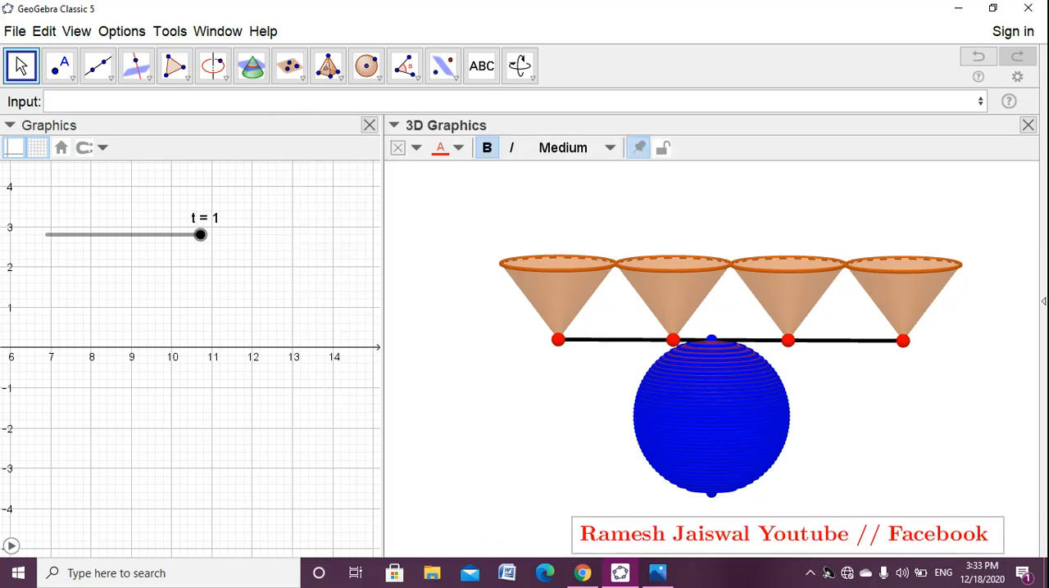
{"action": "left_click_drag", "start_coordinate": [382, 139], "coordinate": [459, 140]}
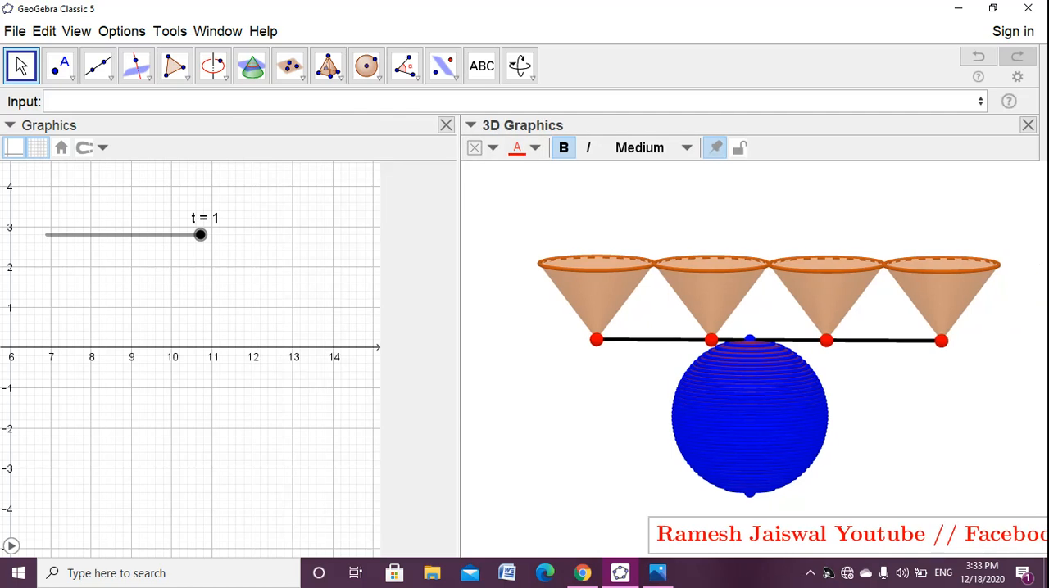
{"action": "left_click_drag", "start_coordinate": [630, 409], "coordinate": [507, 409]}
{"action": "left_click_drag", "start_coordinate": [819, 534], "coordinate": [738, 529]}
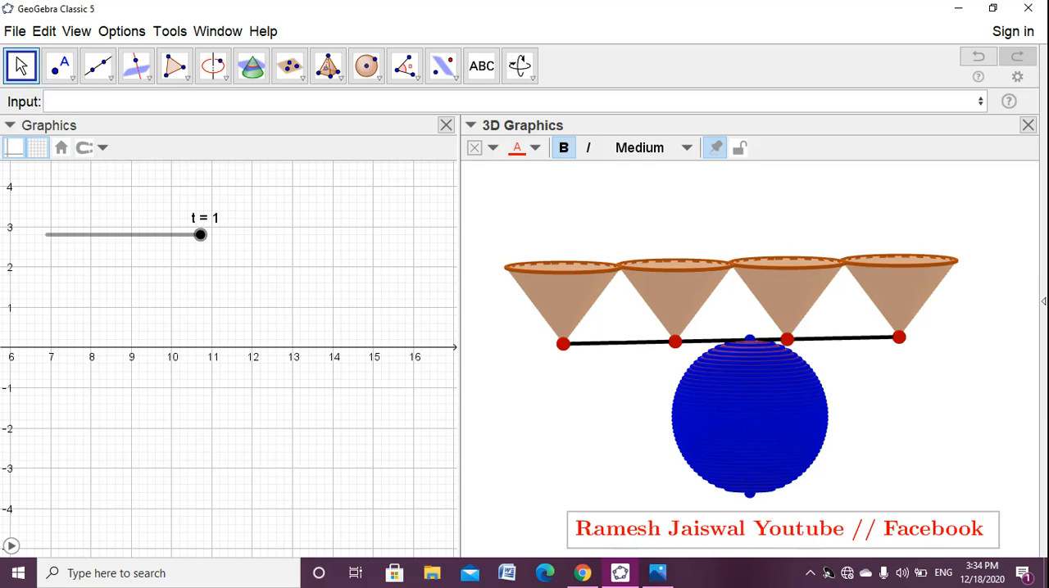
- Set slider t's animation repeat to Increasing (Once) and return t to 0
{"action": "right_click", "coordinate": [200, 235]}
{"action": "left_click", "coordinate": [281, 447]}
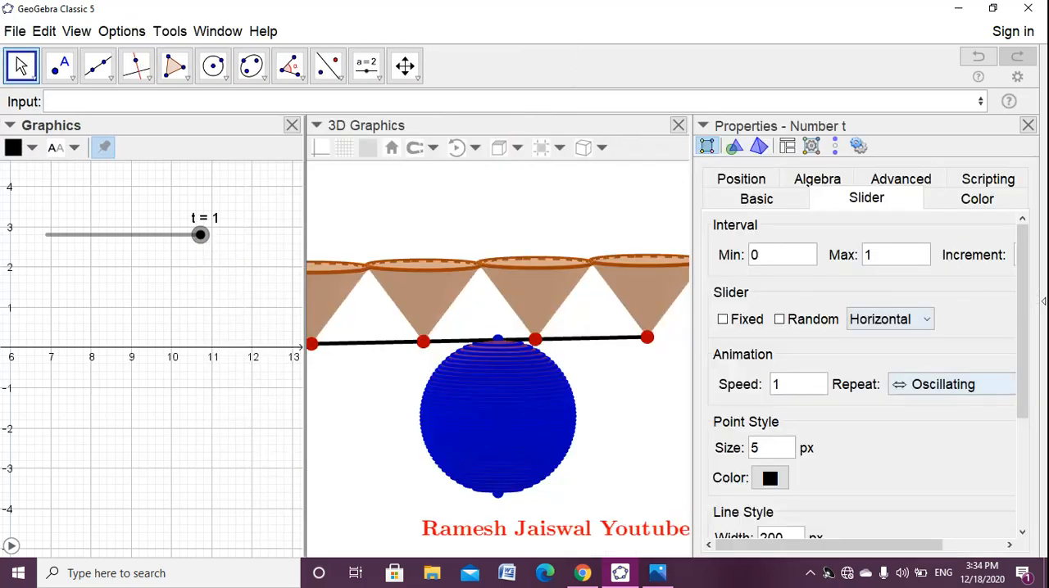
{"action": "left_click", "coordinate": [950, 384]}
{"action": "left_click", "coordinate": [958, 463]}
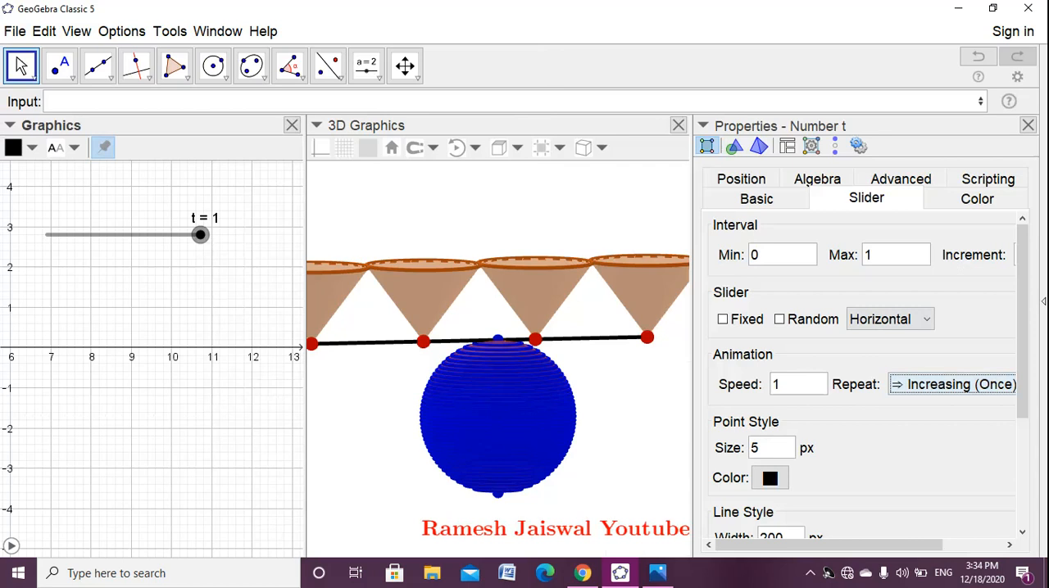
{"action": "left_click", "coordinate": [1027, 125]}
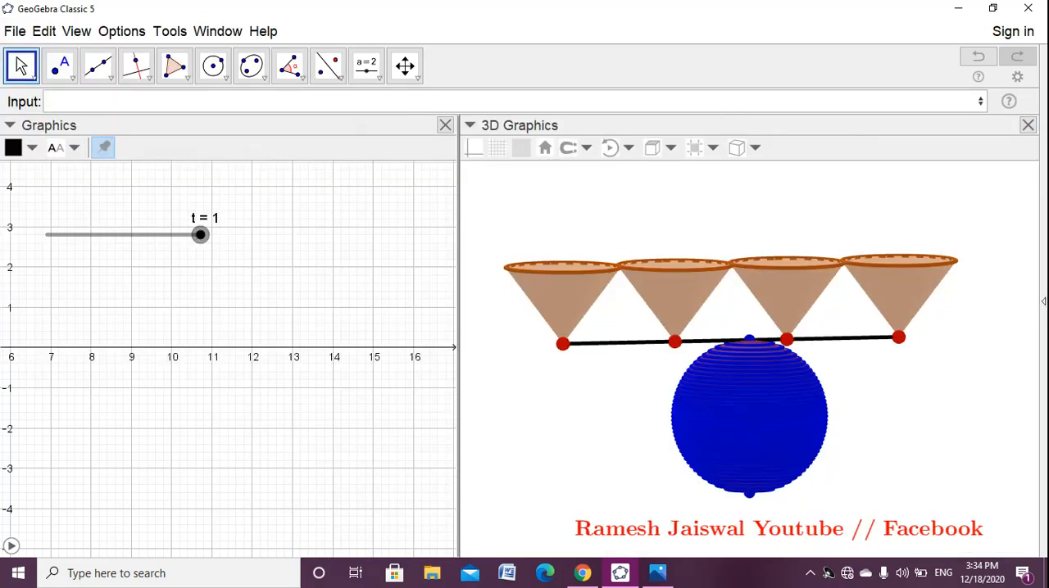
{"action": "left_click_drag", "start_coordinate": [201, 235], "coordinate": [47, 236]}
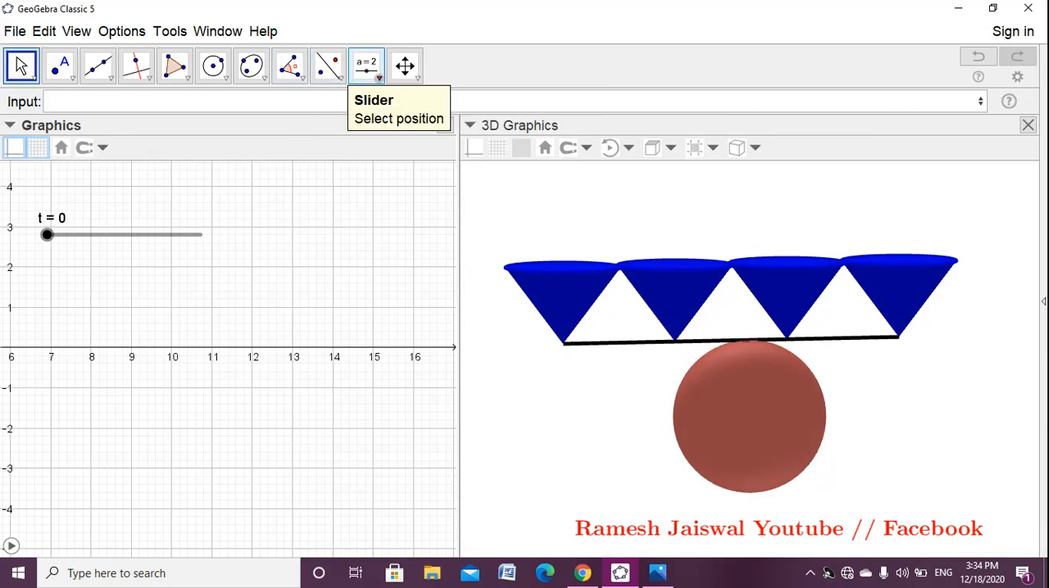
- Add a button captioned Click me to the Graphics view with the script StartAnimation[t,true]
{"action": "left_click", "coordinate": [366, 65]}
{"action": "left_click", "coordinate": [408, 201]}
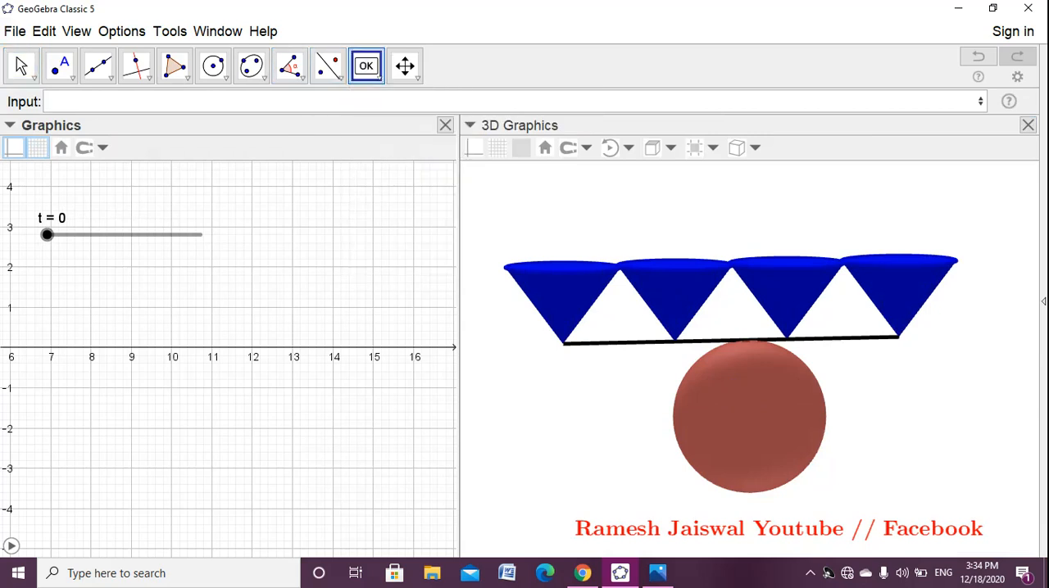
{"action": "left_click", "coordinate": [401, 209]}
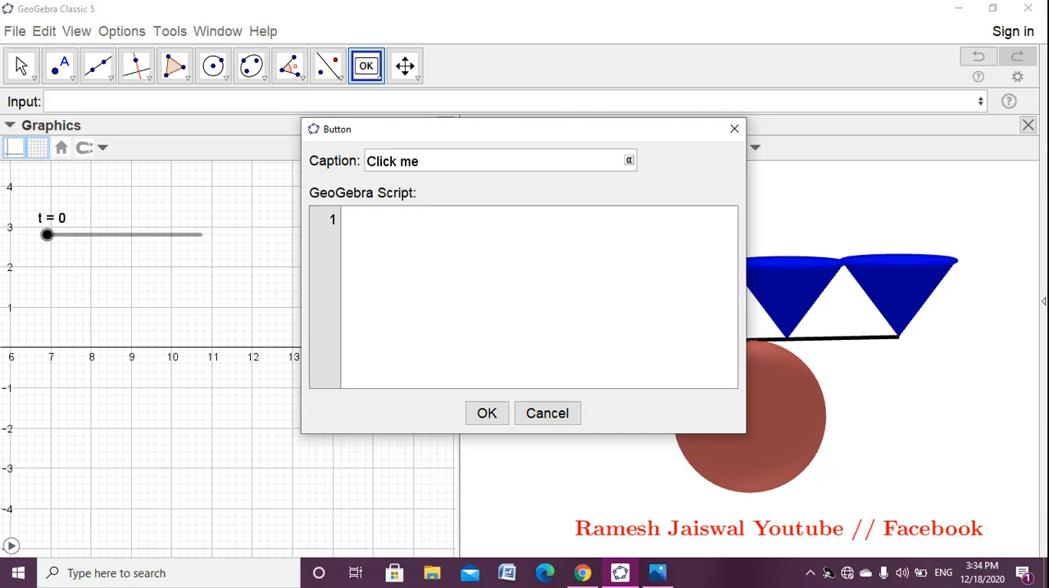
{"action": "left_click", "coordinate": [345, 219]}
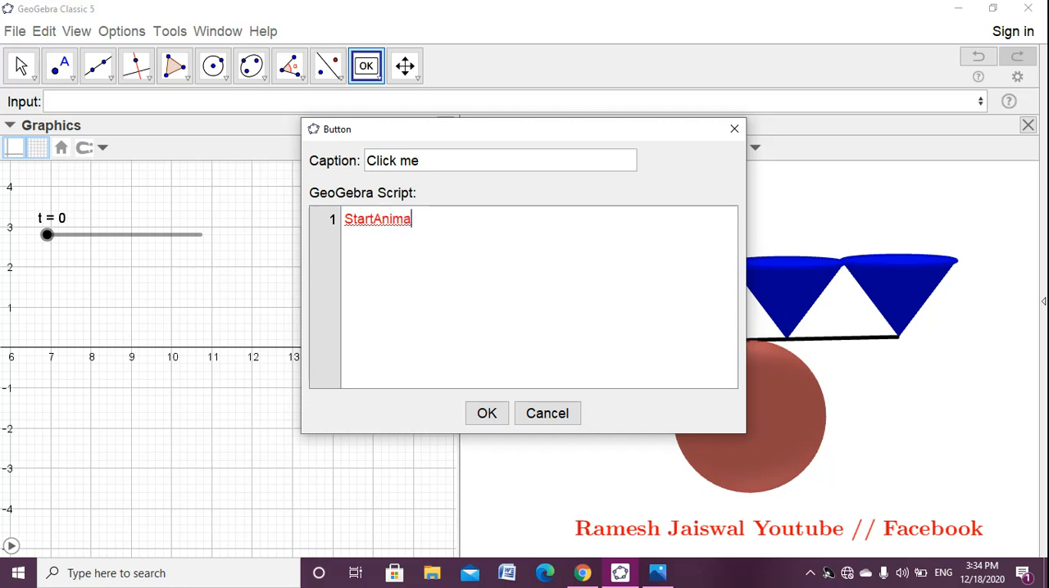
{"action": "type", "text": "[t,true"}
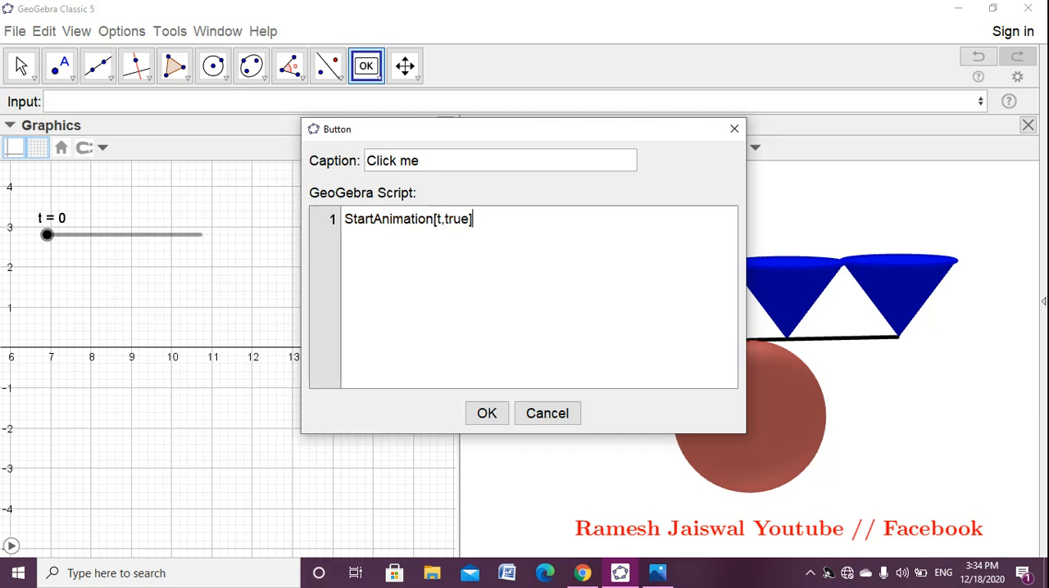
{"action": "left_click", "coordinate": [487, 413]}
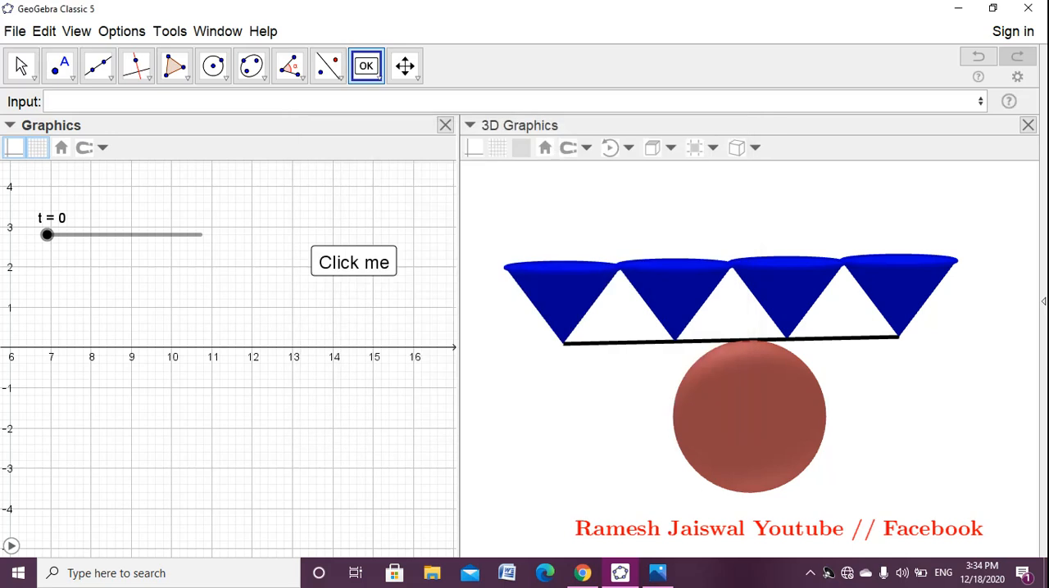
- Add a second scripted button captioned reset below the Click me button
{"action": "left_click", "coordinate": [328, 307]}
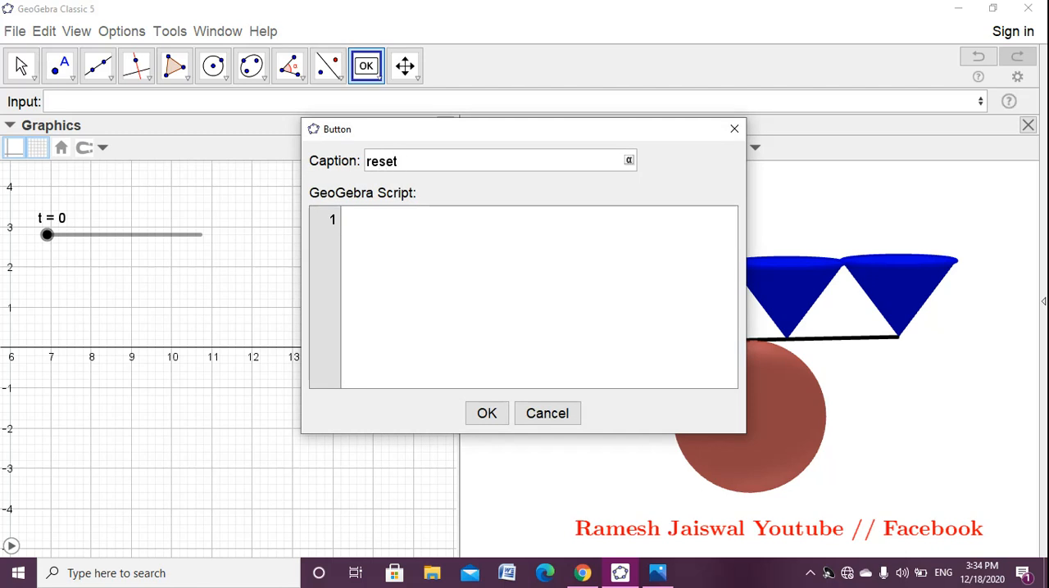
{"action": "left_click", "coordinate": [345, 219]}
{"action": "left_click", "coordinate": [486, 413]}
- Hide slider t and test the Click me button by starting the animation
{"action": "left_click", "coordinate": [21, 66]}
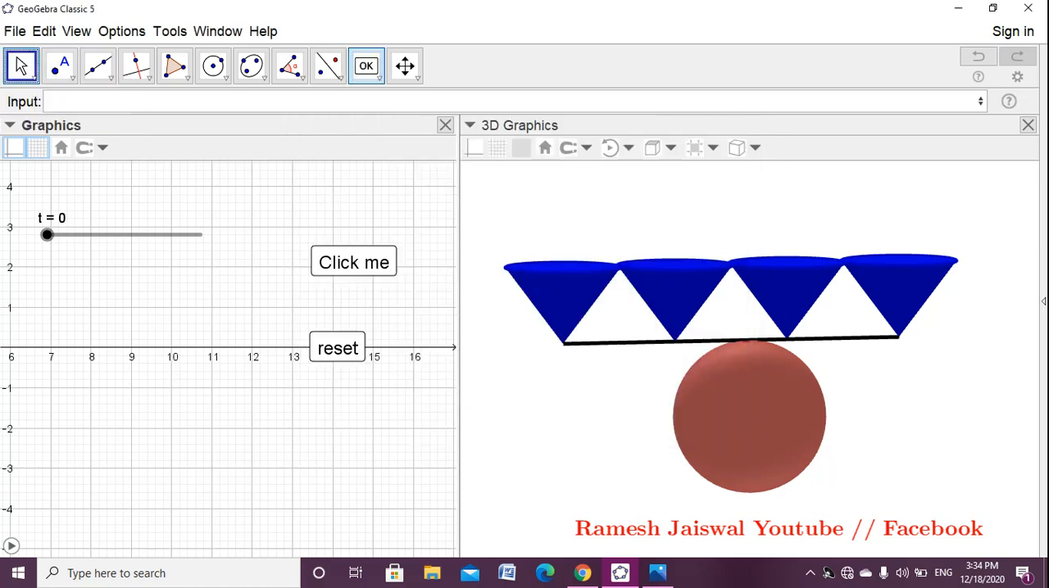
{"action": "right_click", "coordinate": [47, 235]}
{"action": "left_click", "coordinate": [126, 263]}
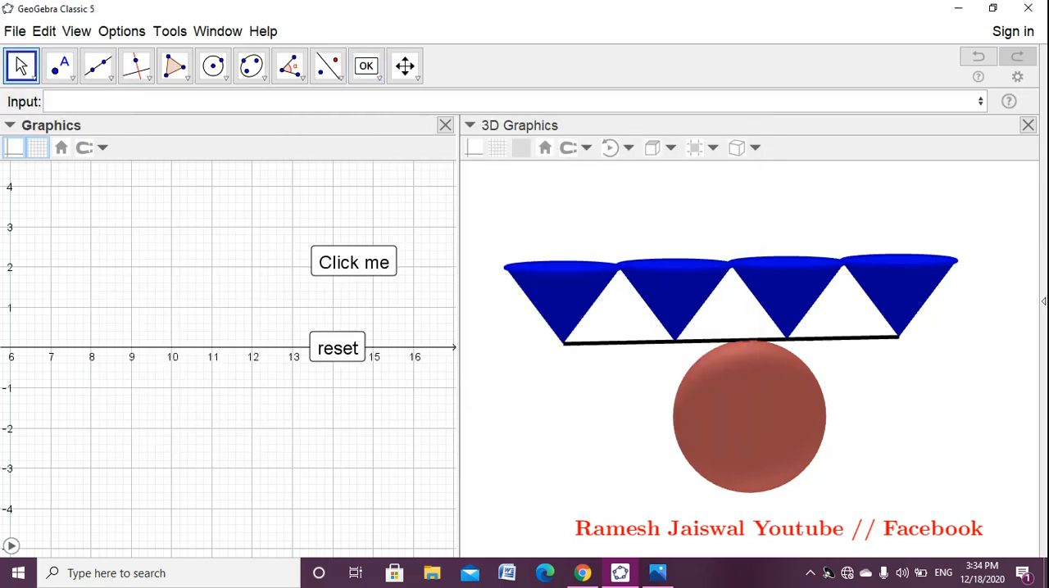
{"action": "left_click", "coordinate": [353, 262]}
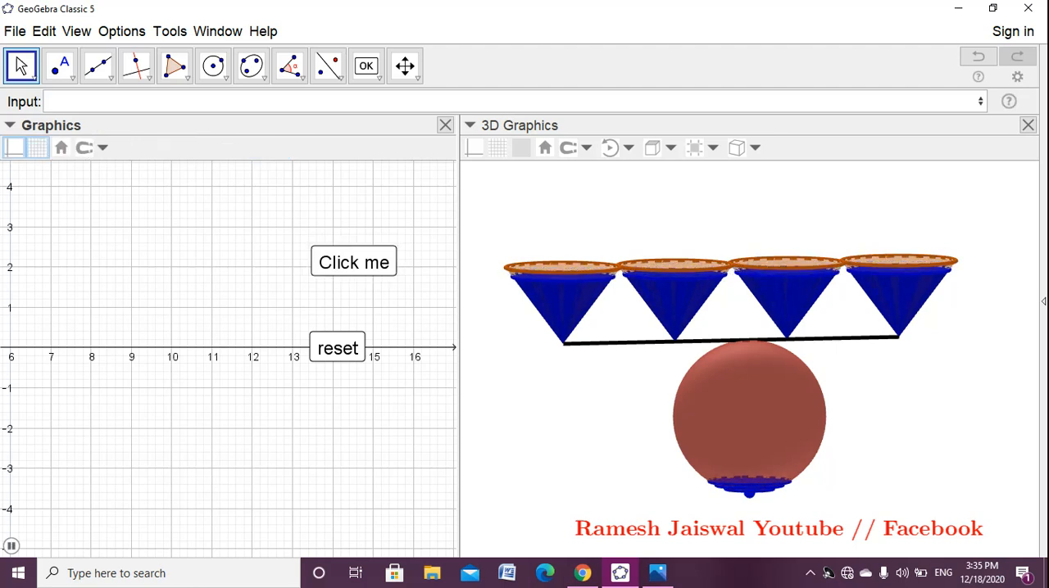
- Format the Click me button's text in bold Serif
{"action": "right_click", "coordinate": [346, 272]}
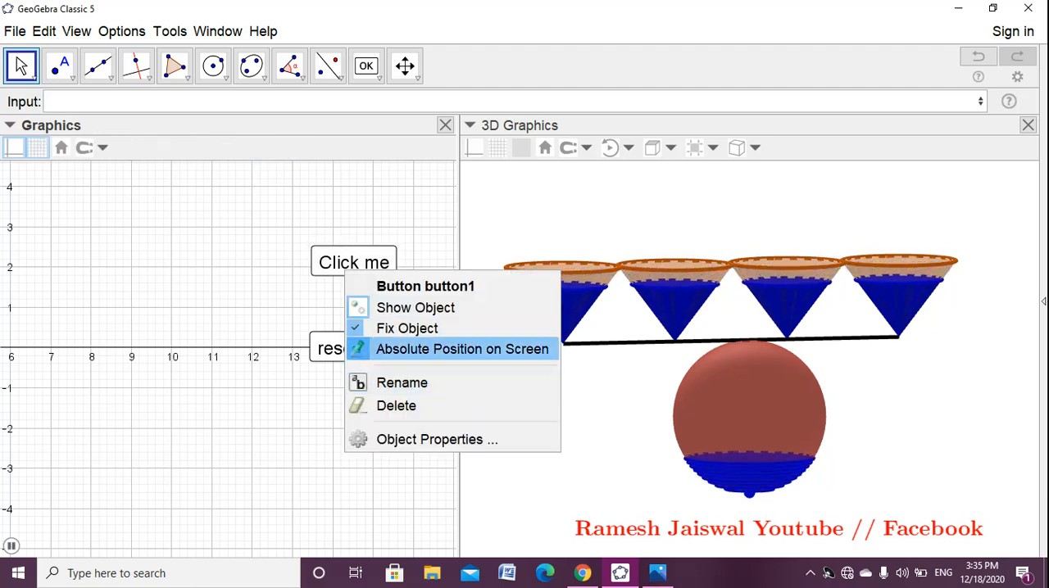
{"action": "left_click", "coordinate": [437, 439]}
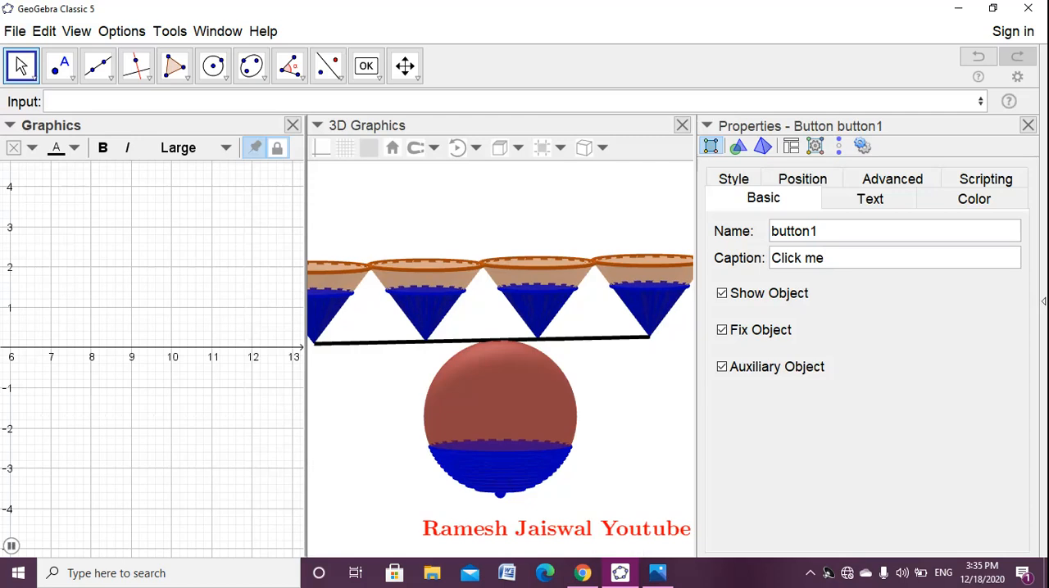
{"action": "left_click", "coordinate": [869, 198]}
{"action": "left_click", "coordinate": [779, 228]}
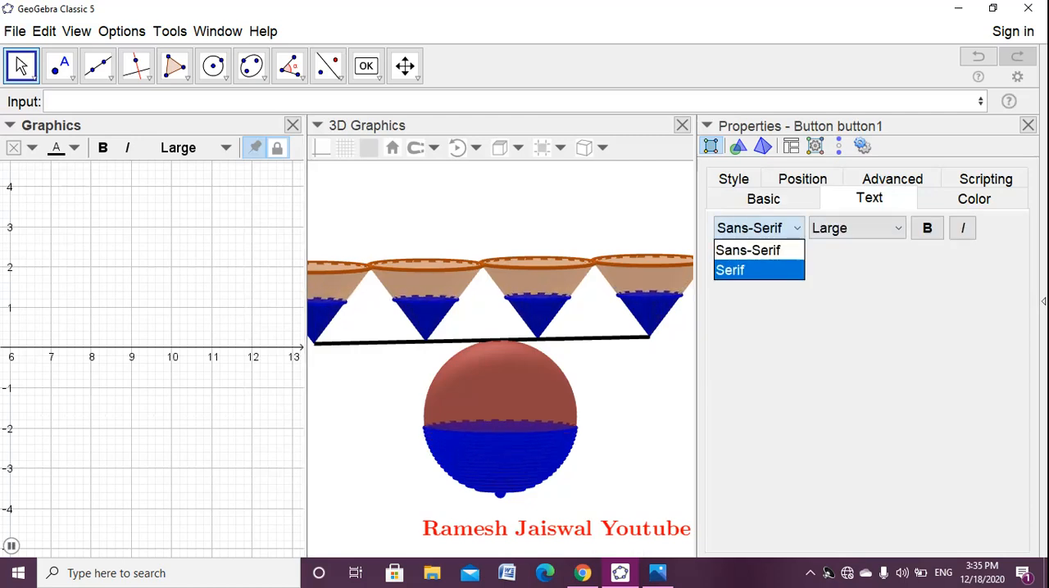
{"action": "left_click", "coordinate": [758, 270]}
{"action": "left_click", "coordinate": [926, 228]}
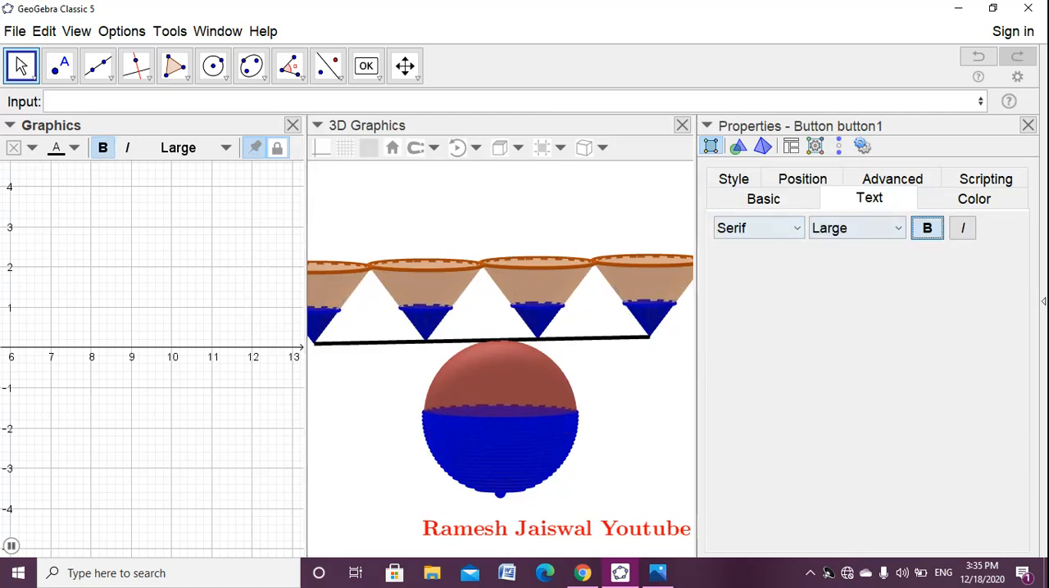
{"action": "left_click", "coordinate": [1027, 125]}
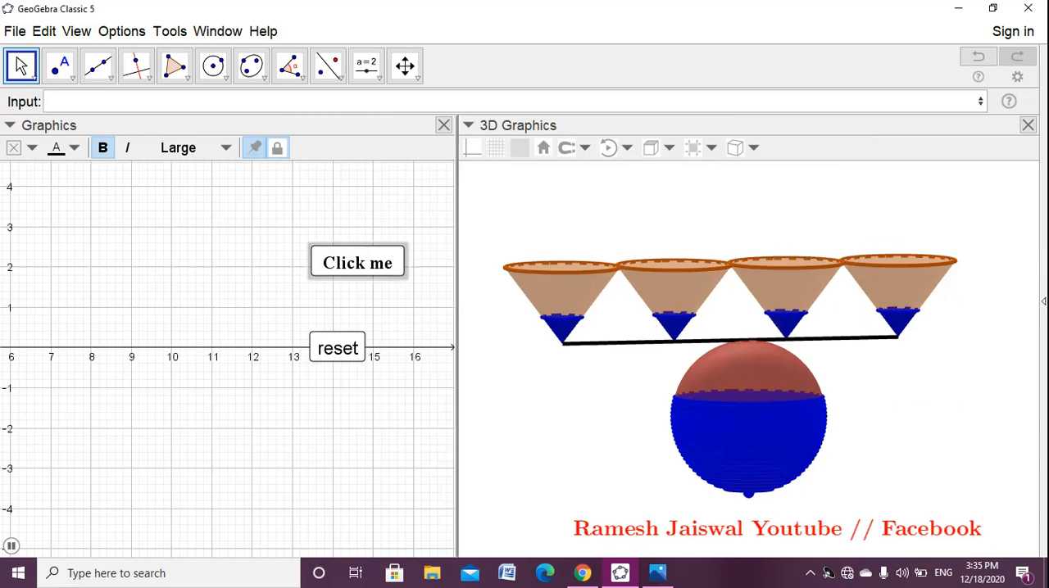
- Unfix the Click me button and move it to the upper-left corner of the Graphics view
{"action": "right_click", "coordinate": [326, 259]}
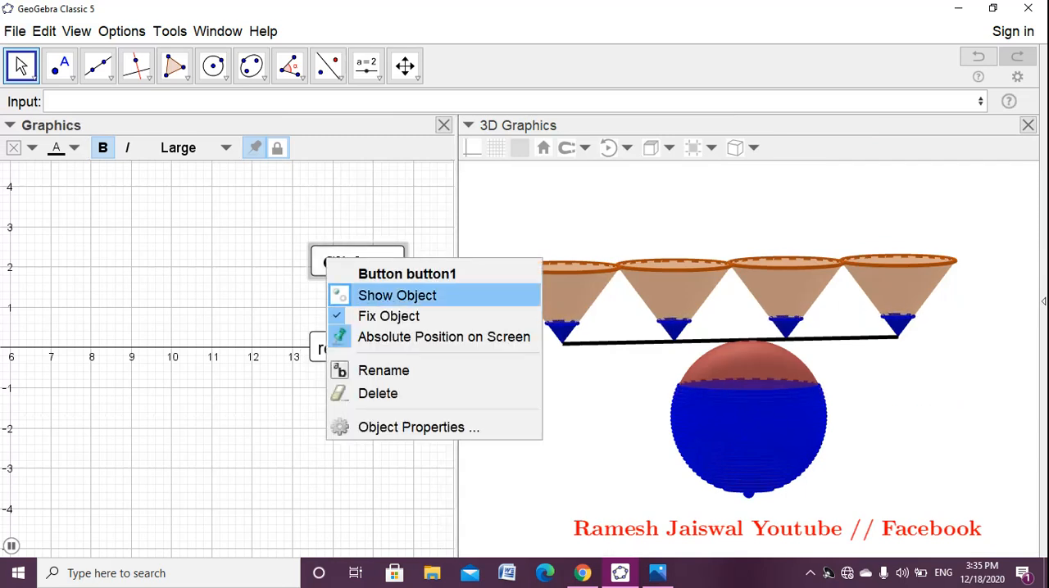
{"action": "left_click", "coordinate": [370, 315]}
{"action": "left_click_drag", "start_coordinate": [357, 262], "coordinate": [88, 198]}
- Format the reset button's text in bold Serif
{"action": "right_click", "coordinate": [335, 345]}
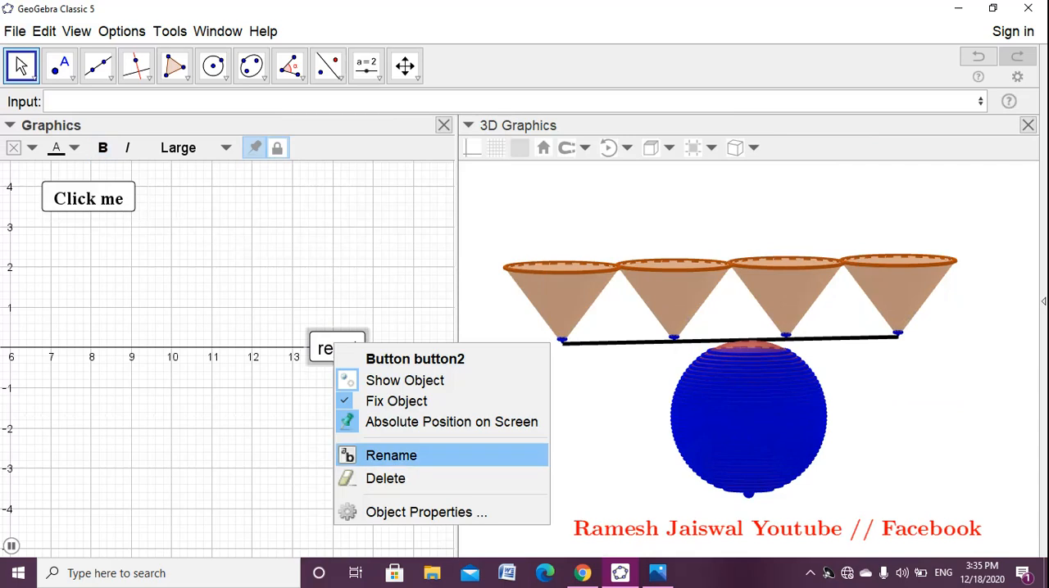
{"action": "left_click", "coordinate": [426, 512]}
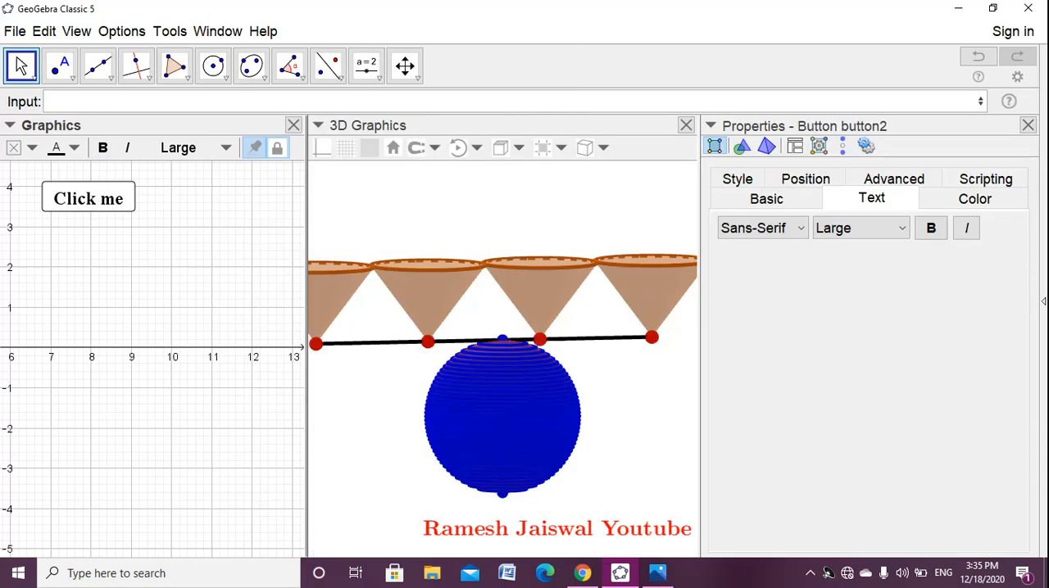
{"action": "left_click", "coordinate": [762, 228]}
{"action": "left_click", "coordinate": [749, 269]}
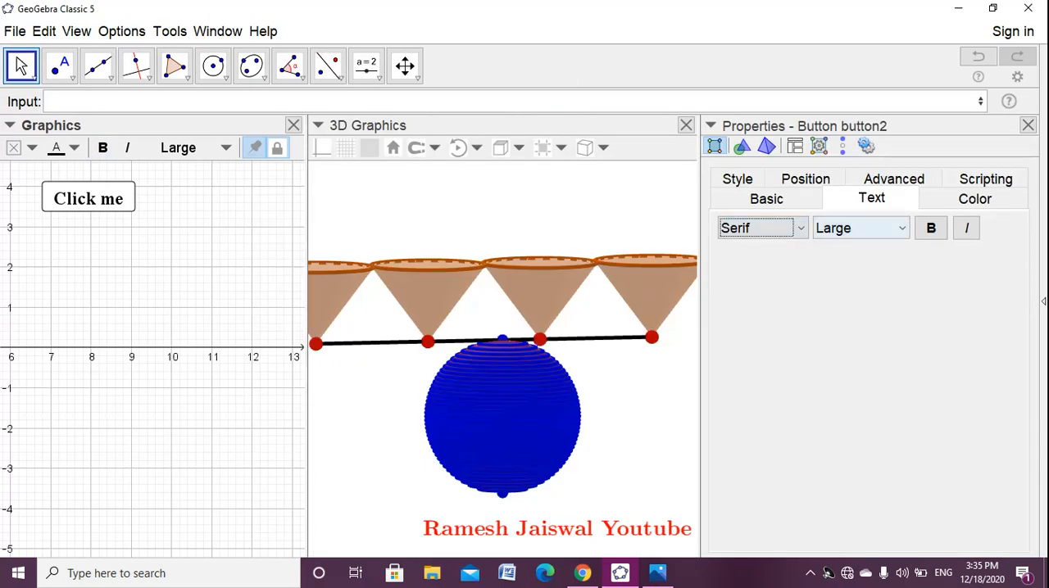
{"action": "left_click", "coordinate": [931, 228]}
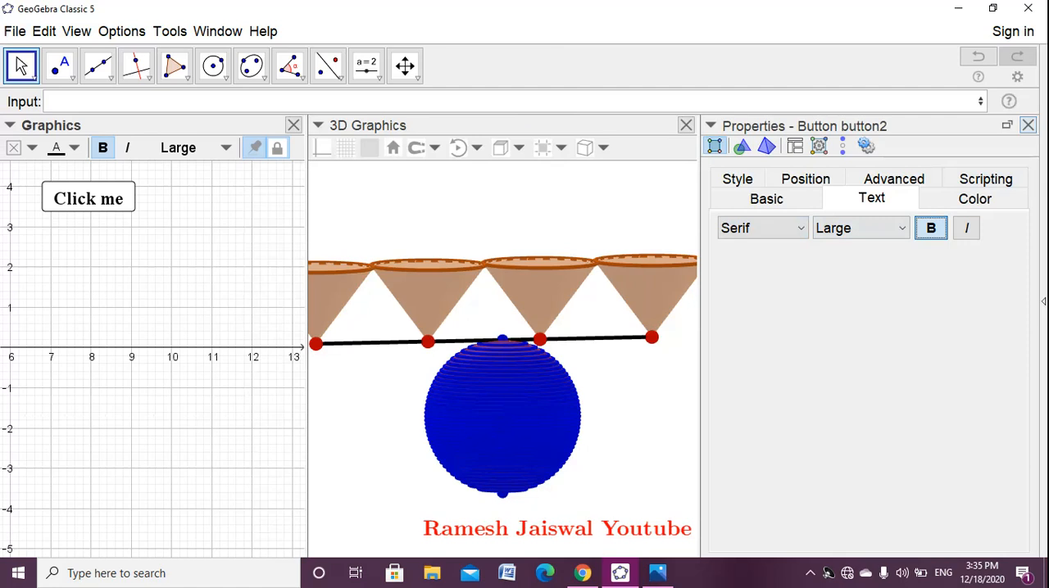
{"action": "left_click", "coordinate": [1027, 125]}
- Test the reset button, then unfix it and place it beside the Click me button
{"action": "left_click", "coordinate": [338, 348]}
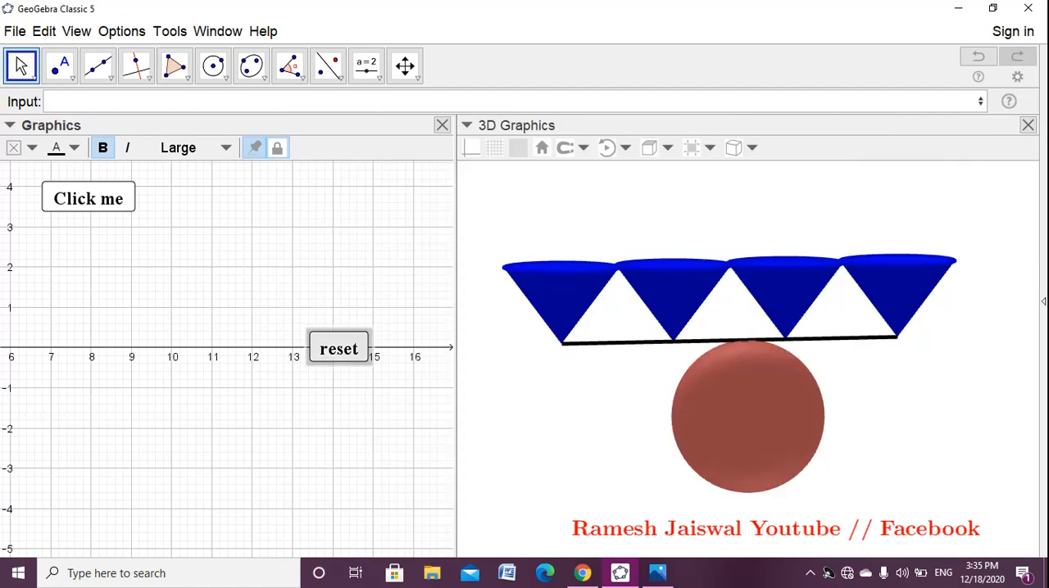
{"action": "right_click", "coordinate": [326, 343]}
{"action": "left_click", "coordinate": [369, 398]}
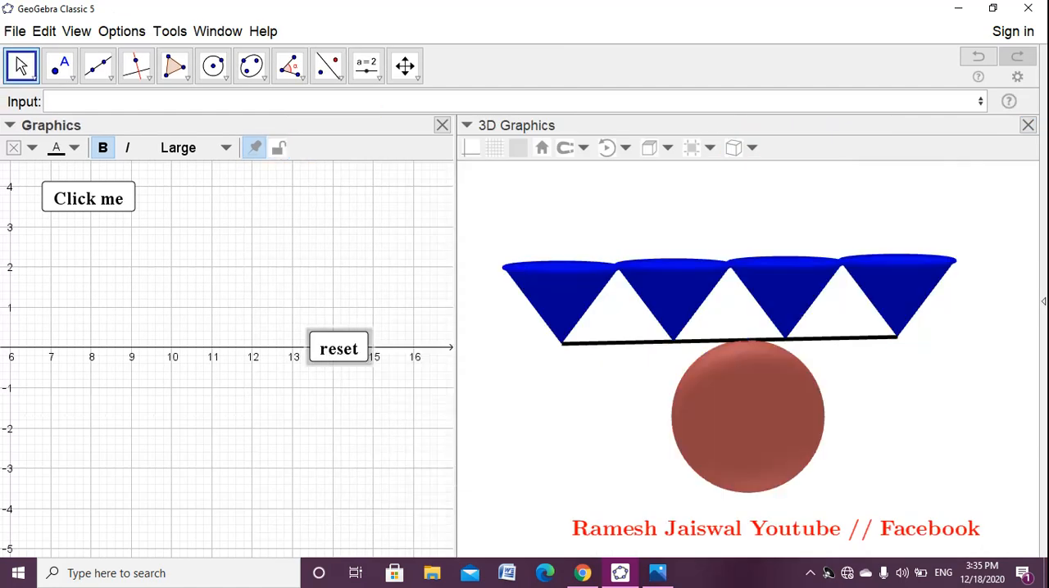
{"action": "left_click_drag", "start_coordinate": [338, 348], "coordinate": [201, 204]}
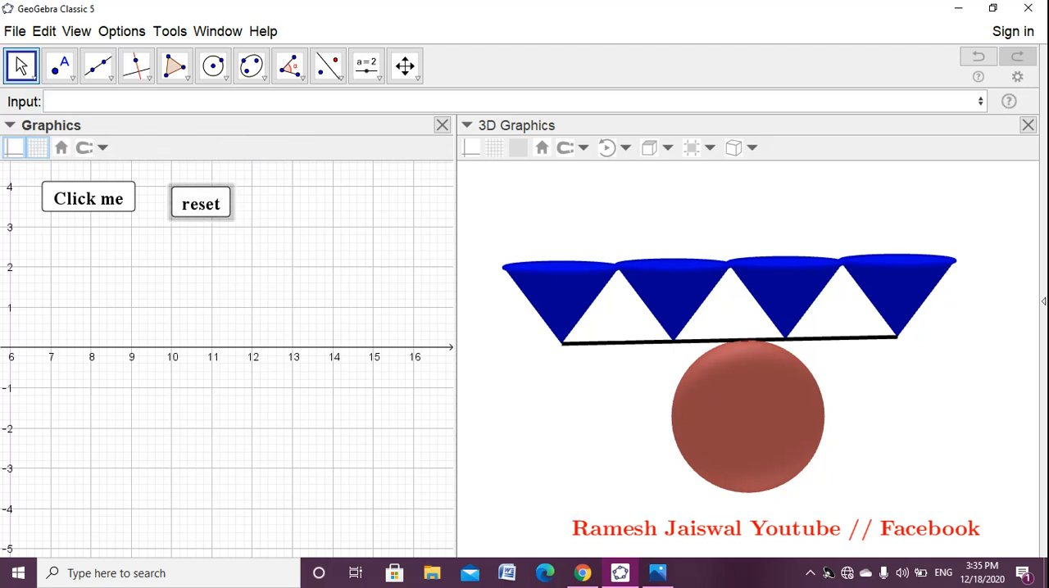
- Hide the axes and the grid in the Graphics view
{"action": "right_click", "coordinate": [215, 336]}
{"action": "left_click", "coordinate": [246, 380]}
{"action": "right_click", "coordinate": [197, 294]}
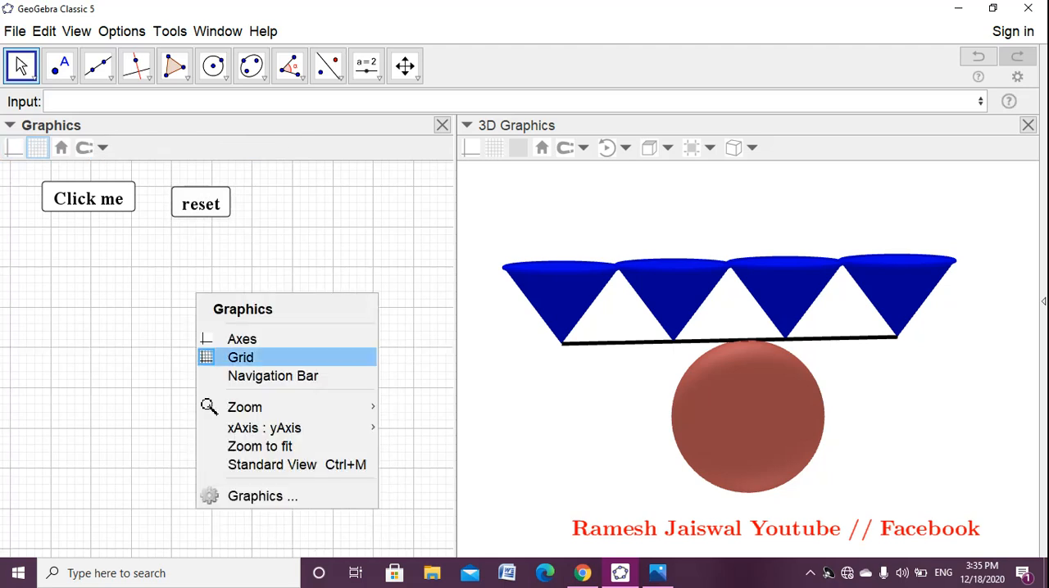
{"action": "left_click", "coordinate": [246, 422]}
- Play the fill animation with the Click me button and examine the cones and sphere from slightly above
{"action": "left_click", "coordinate": [89, 198]}
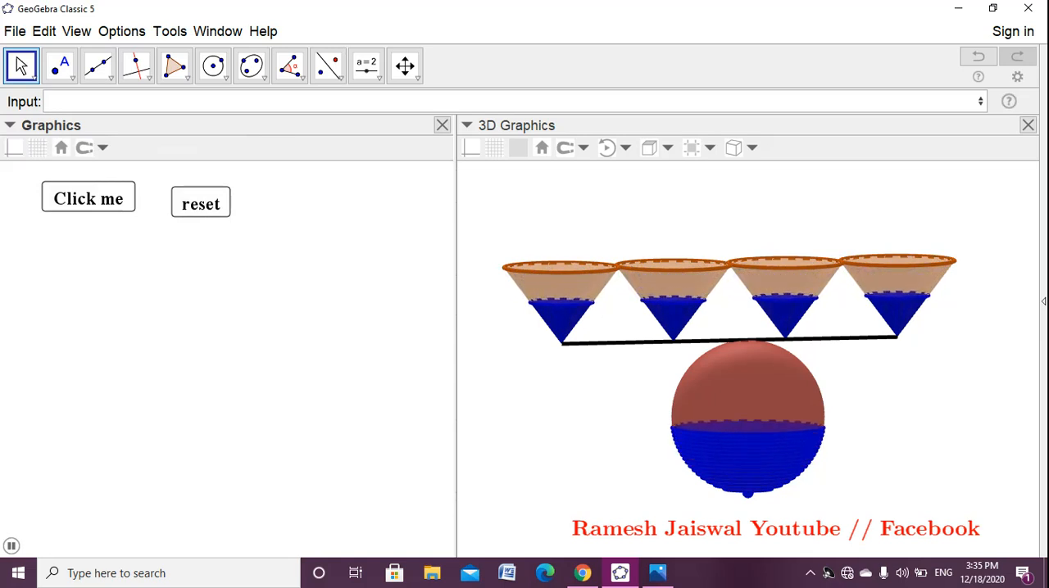
{"action": "mouse_move", "coordinate": [741, 344]}
{"action": "left_mouse_down"}
{"action": "mouse_move", "coordinate": [767, 347]}
{"action": "mouse_move", "coordinate": [744, 347]}
{"action": "left_mouse_up"}
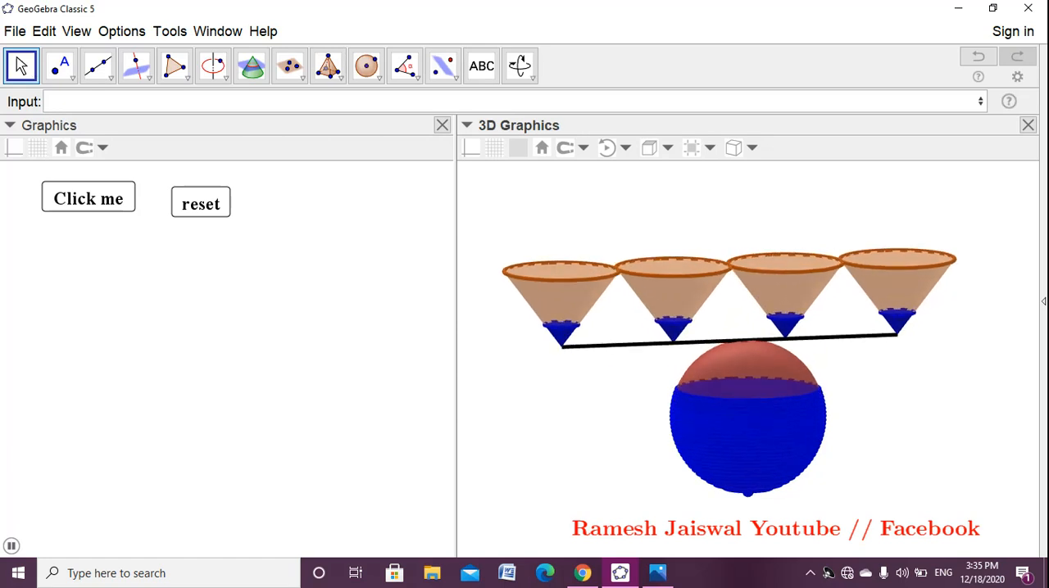
{"action": "mouse_move", "coordinate": [450, 347]}
{"action": "left_mouse_down"}
{"action": "mouse_move", "coordinate": [385, 347]}
{"action": "mouse_move", "coordinate": [456, 348]}
{"action": "left_mouse_up"}
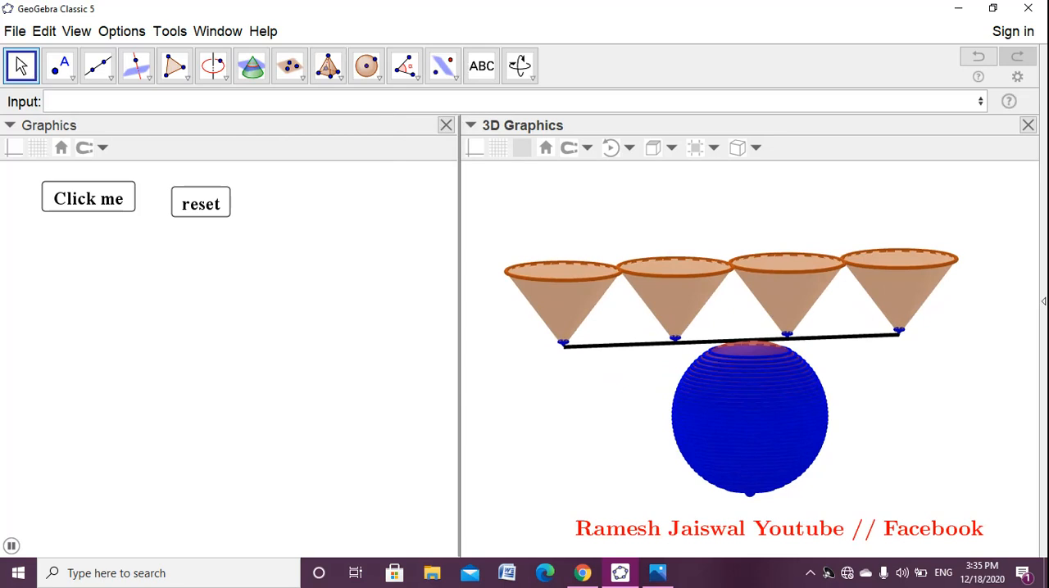
- Set the 3D view's background color to yellow
{"action": "right_click", "coordinate": [528, 212]}
{"action": "left_click", "coordinate": [593, 410]}
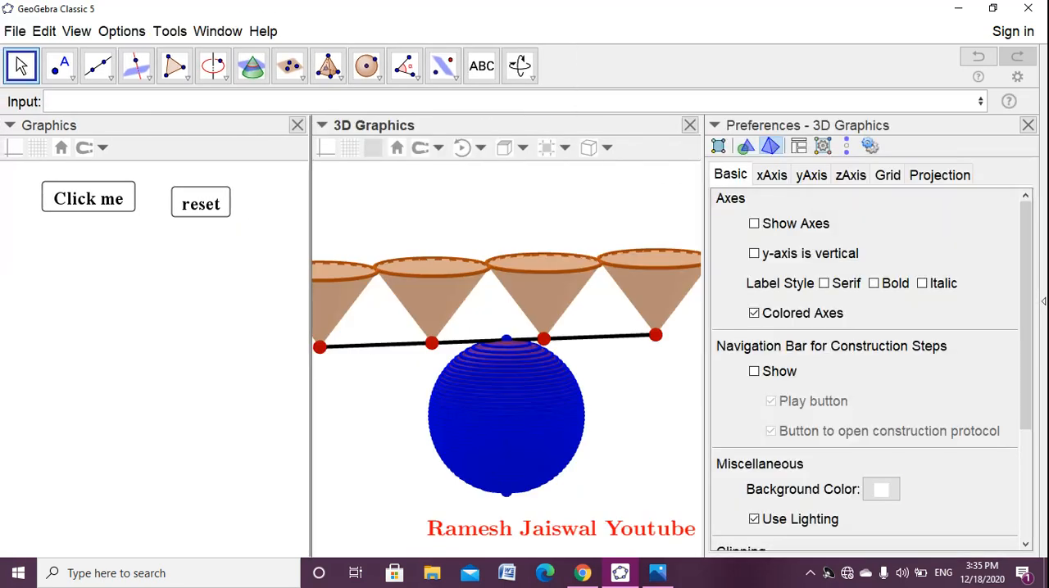
{"action": "left_click", "coordinate": [881, 489]}
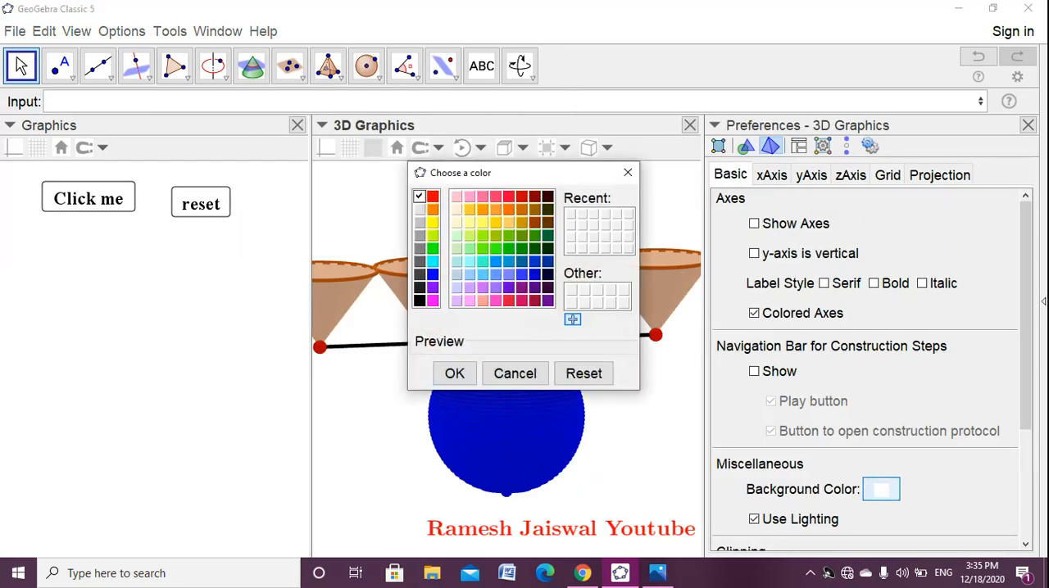
{"action": "left_click", "coordinate": [432, 222]}
{"action": "left_click", "coordinate": [454, 373]}
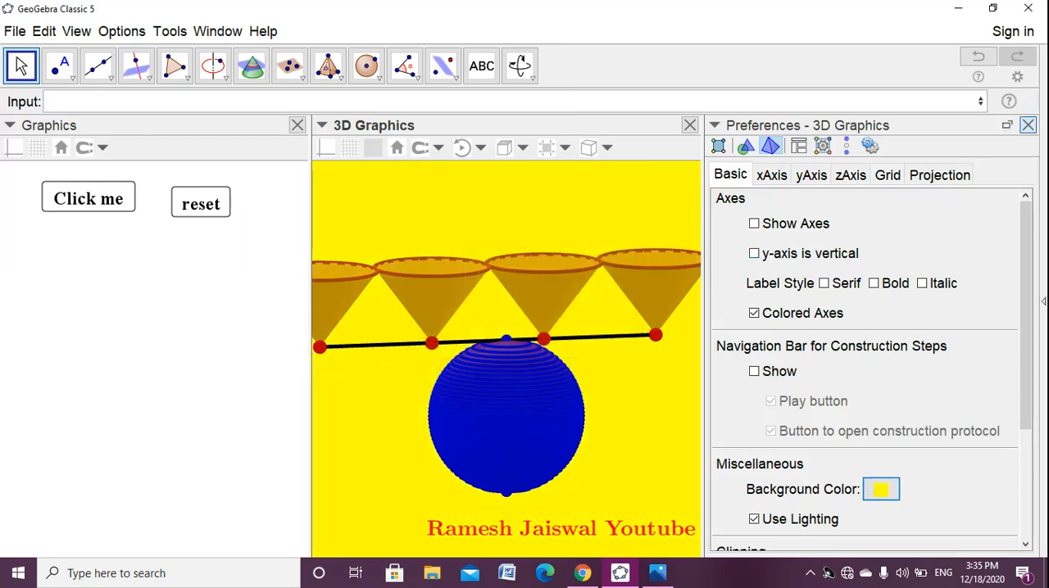
{"action": "left_click", "coordinate": [1027, 125]}
- Change the 3D view's background color to light gray and close the preferences
{"action": "mouse_move", "coordinate": [852, 409]}
{"action": "left_mouse_down"}
{"action": "mouse_move", "coordinate": [865, 395]}
{"action": "mouse_move", "coordinate": [844, 395]}
{"action": "left_mouse_up"}
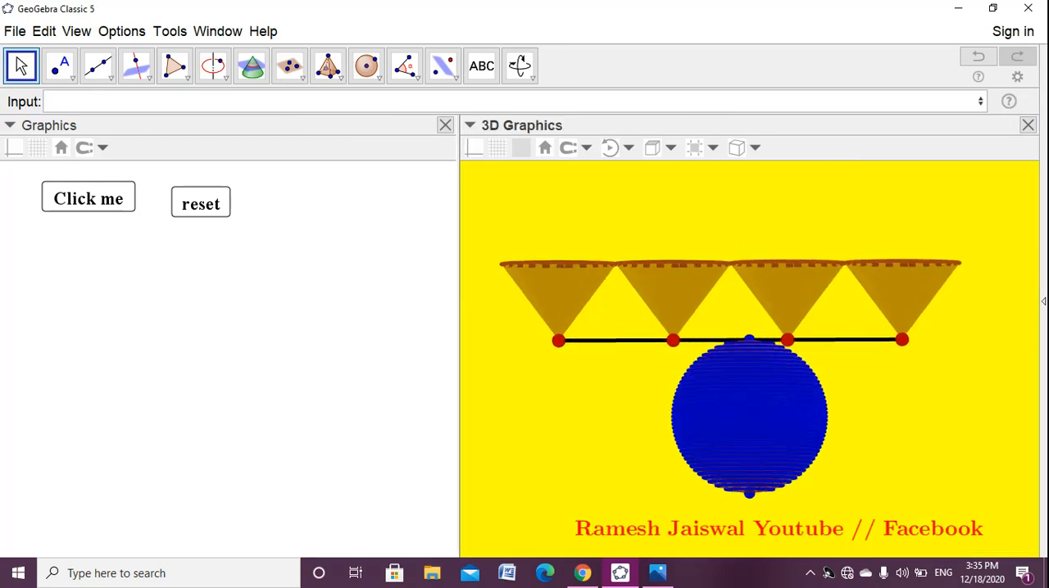
{"action": "right_click", "coordinate": [864, 377]}
{"action": "left_click", "coordinate": [914, 574]}
{"action": "left_click", "coordinate": [884, 489]}
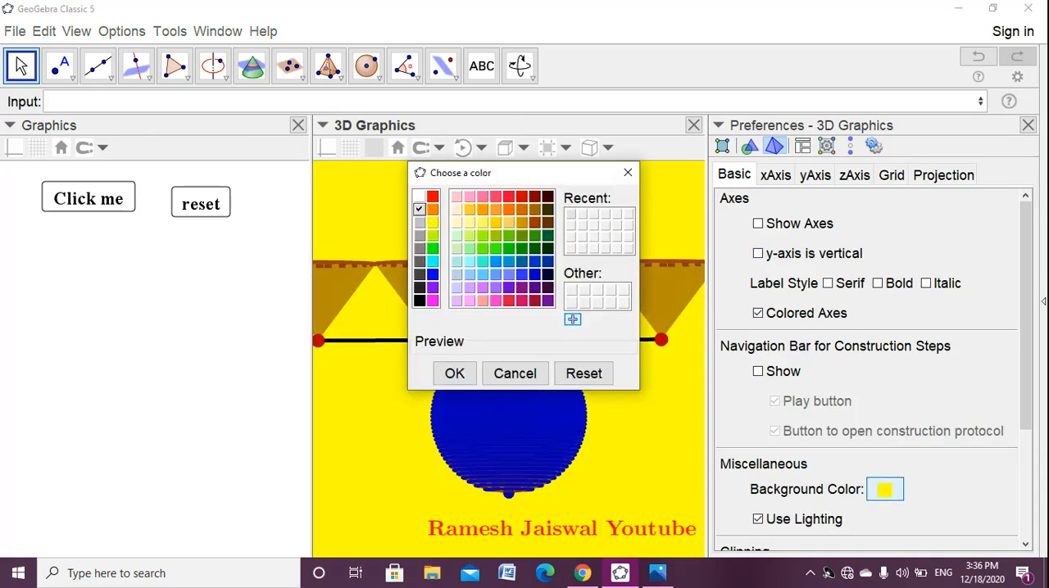
{"action": "left_click", "coordinate": [454, 372]}
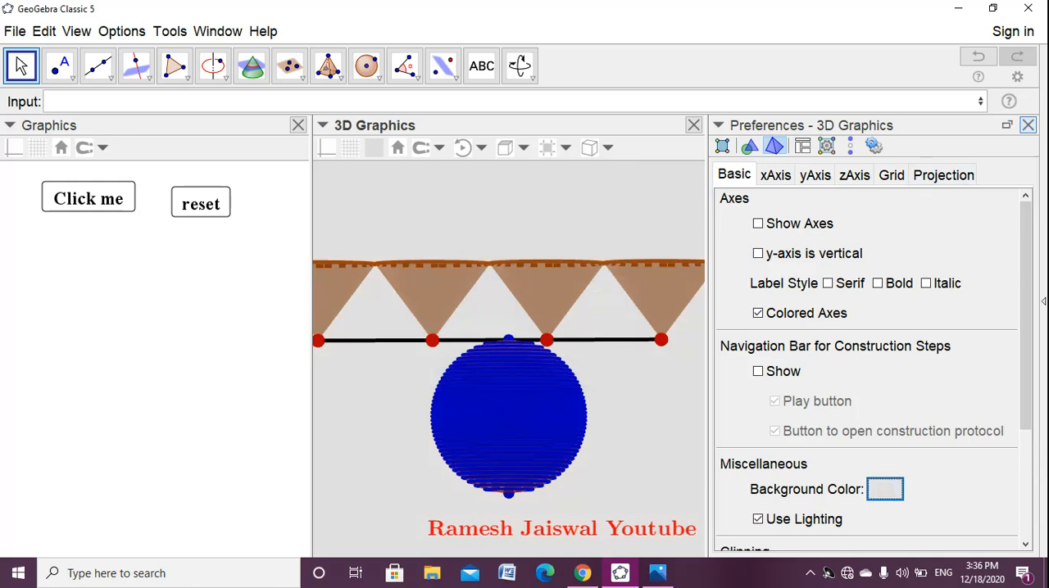
{"action": "left_click", "coordinate": [1027, 125]}
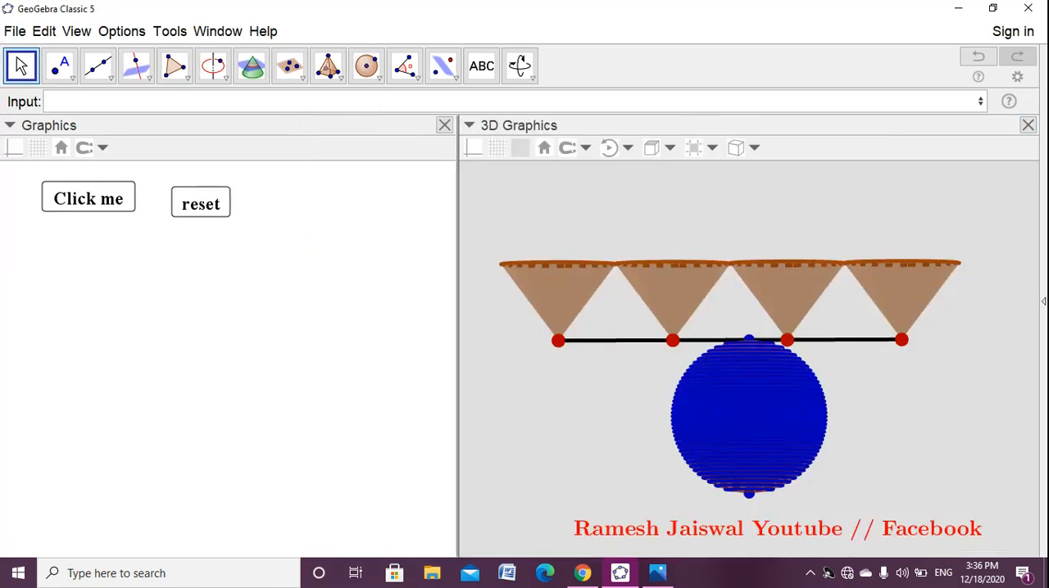
- Recolor the first two cones of the row red
{"action": "left_click_drag", "start_coordinate": [885, 369], "coordinate": [805, 398]}
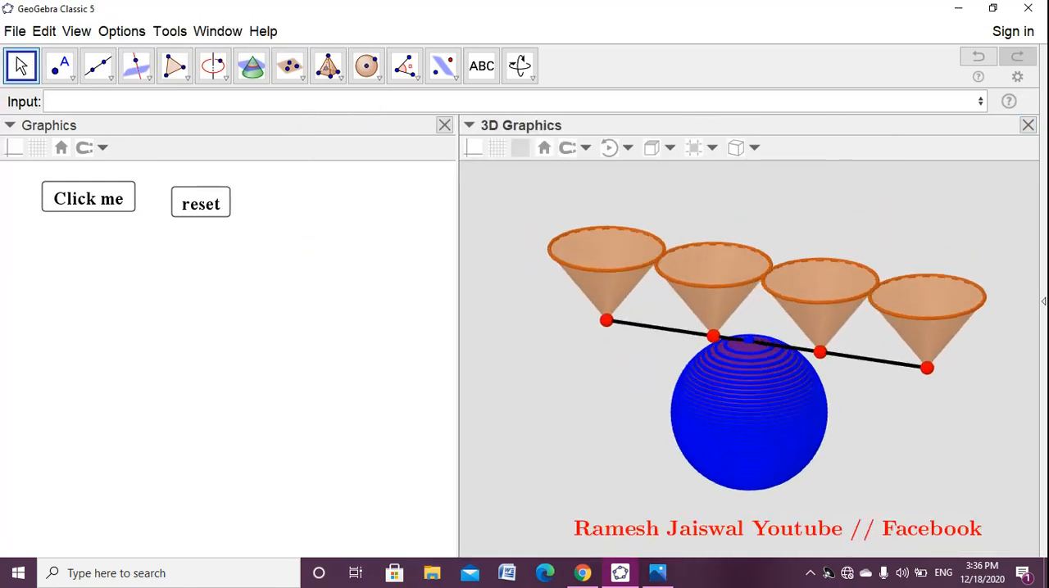
{"action": "left_click", "coordinate": [595, 303]}
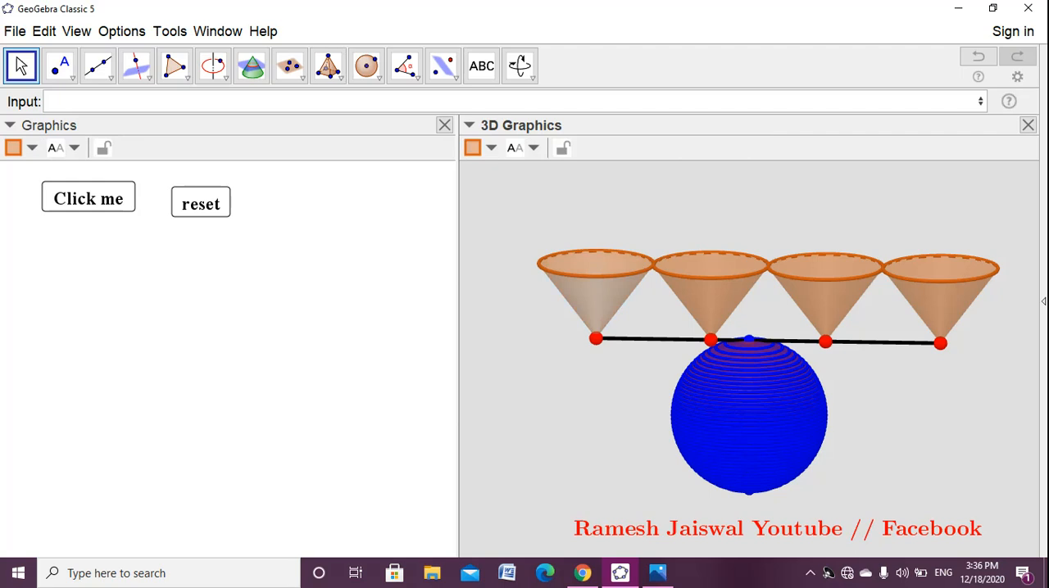
{"action": "left_click", "coordinate": [491, 148]}
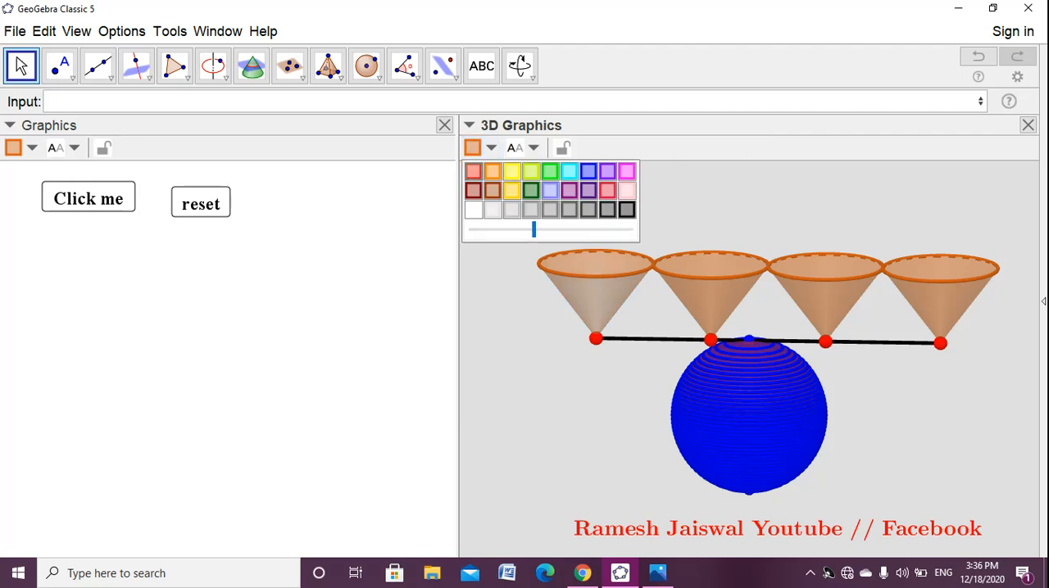
{"action": "left_click", "coordinate": [472, 170]}
{"action": "key", "text": "Escape"}
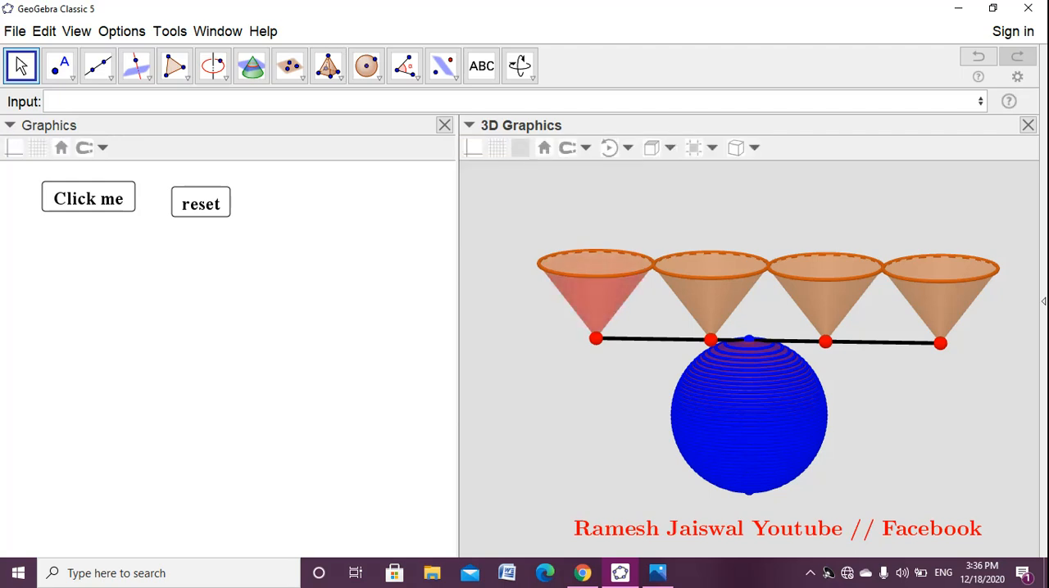
{"action": "left_click", "coordinate": [709, 304]}
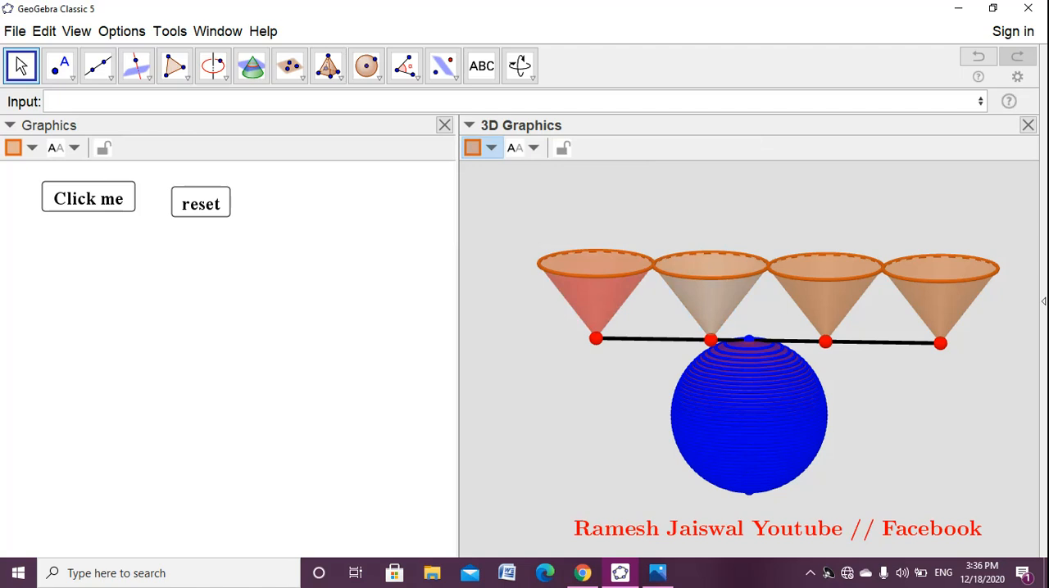
{"action": "left_click", "coordinate": [491, 148]}
{"action": "left_click", "coordinate": [473, 171]}
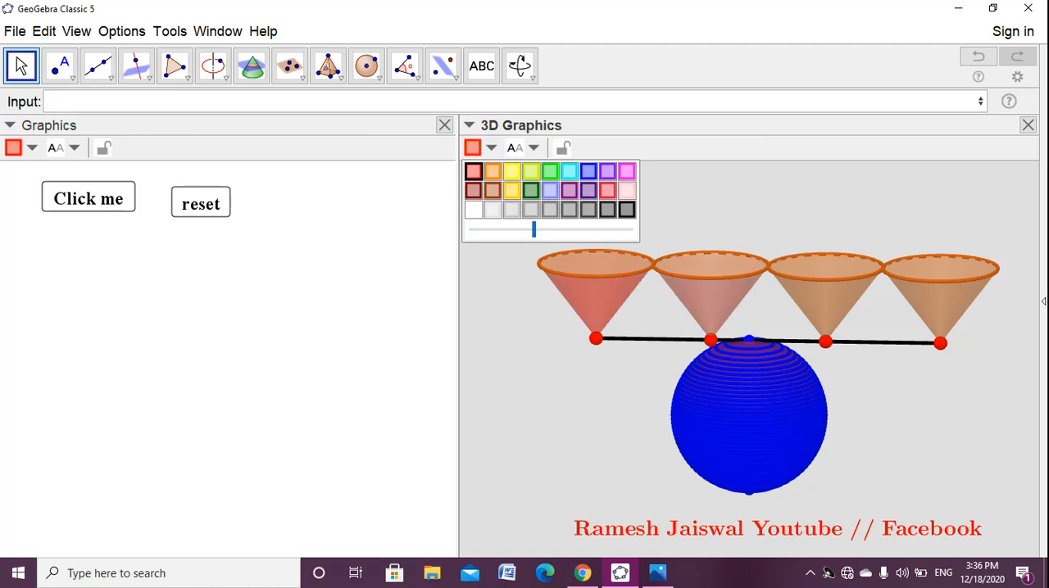
{"action": "key", "text": "Escape"}
- Recolor the third and fourth cones red to match the first two
{"action": "left_click", "coordinate": [825, 303]}
{"action": "left_click", "coordinate": [491, 149]}
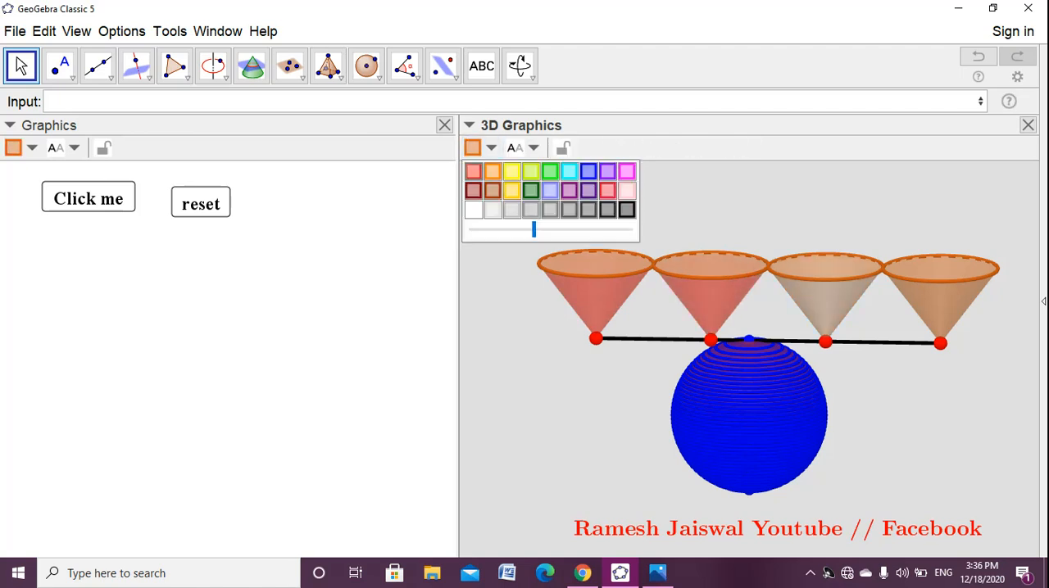
{"action": "left_click", "coordinate": [472, 171]}
{"action": "key", "text": "Escape"}
{"action": "left_click", "coordinate": [940, 303]}
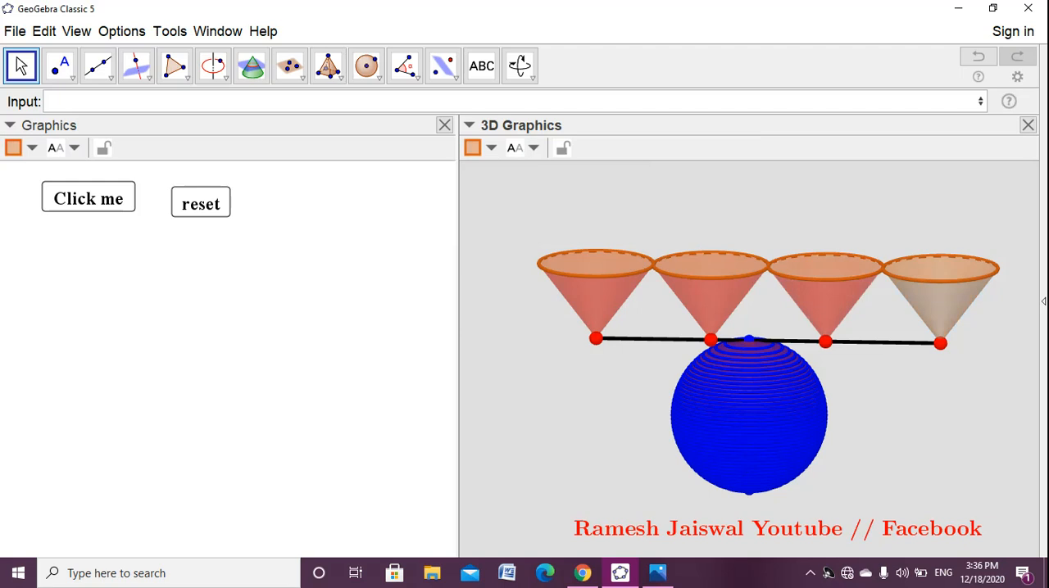
{"action": "left_click", "coordinate": [490, 149]}
{"action": "left_click", "coordinate": [473, 171]}
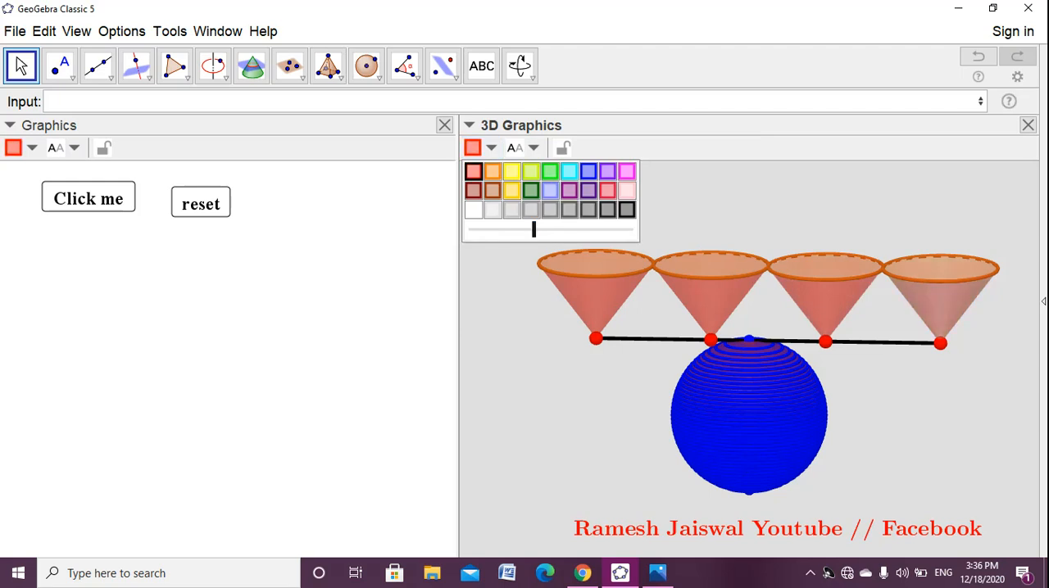
{"action": "key", "text": "Escape"}
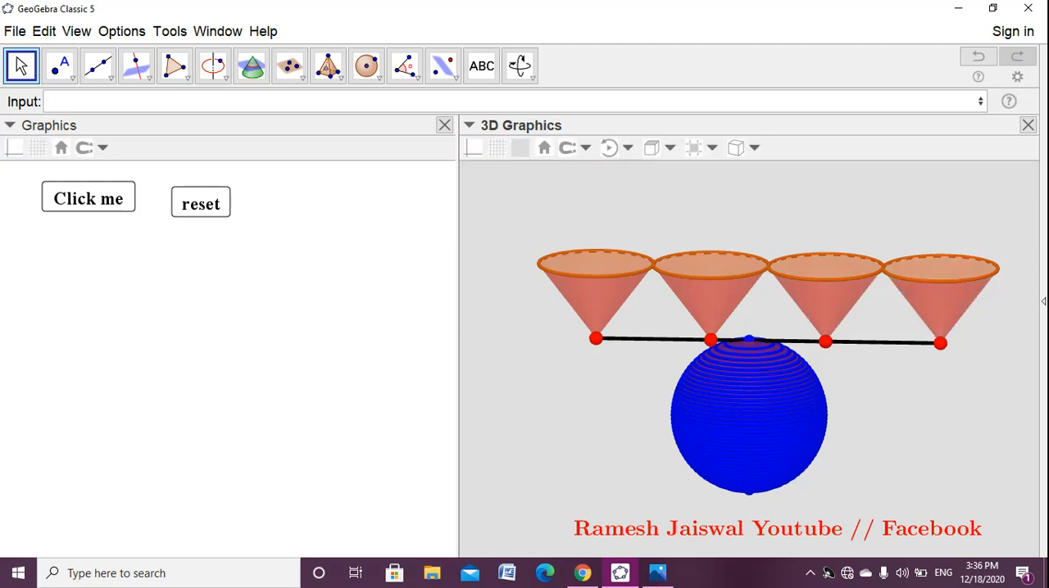
- Test the applet by resetting it and replaying the fill animation with the Click me button
{"action": "left_click", "coordinate": [88, 198]}
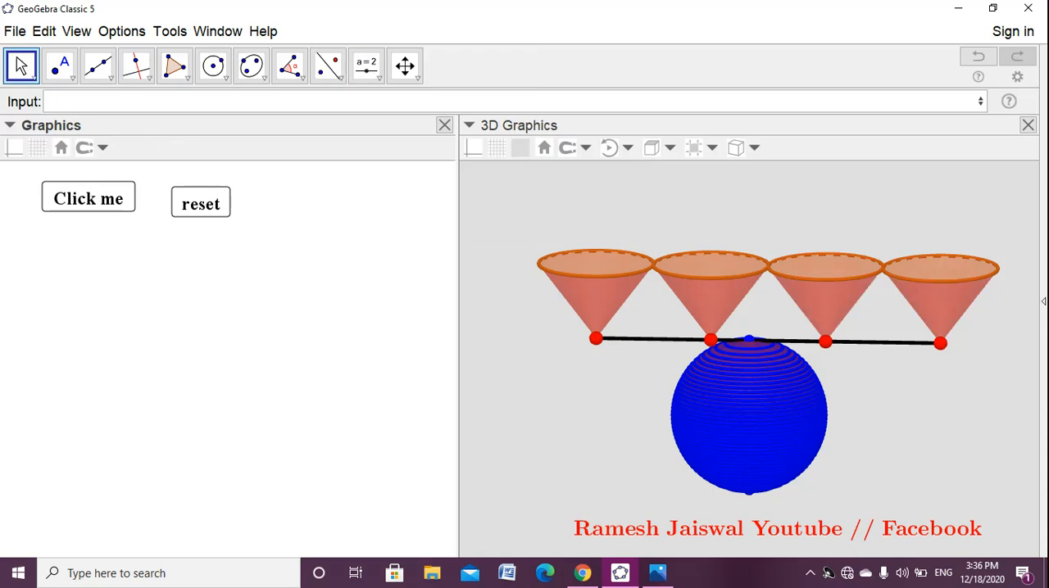
{"action": "left_click", "coordinate": [200, 202]}
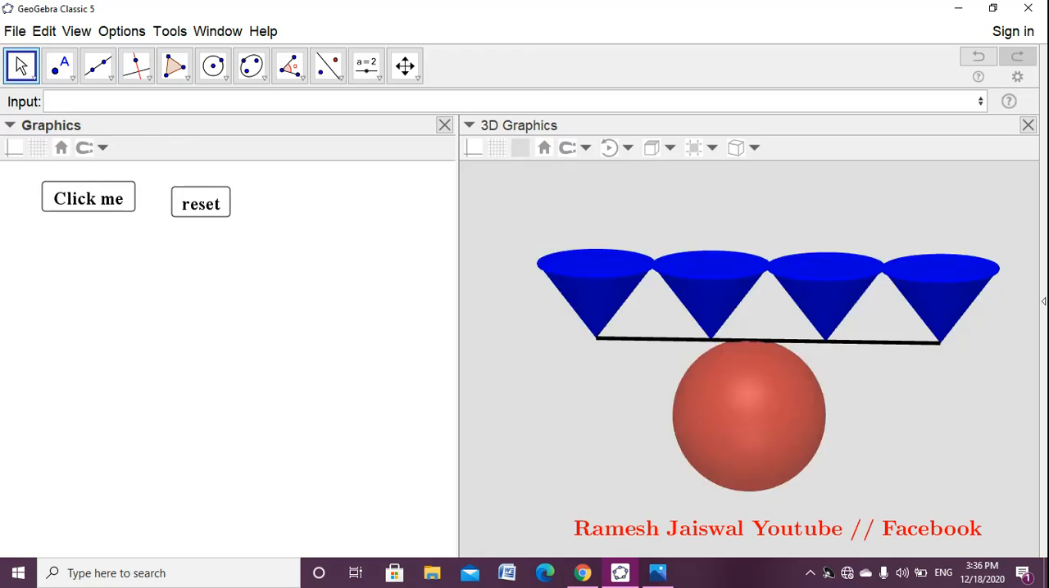
{"action": "left_click", "coordinate": [88, 197]}
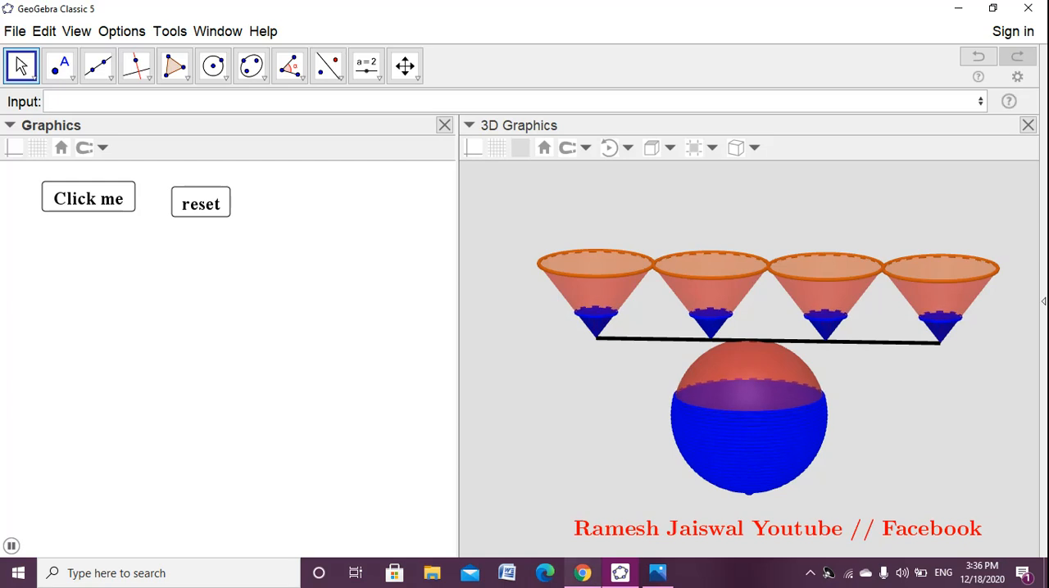
- Switch to the finished applet in Chrome and copy the text describing each cone's base circle and height
{"action": "left_click", "coordinate": [583, 572]}
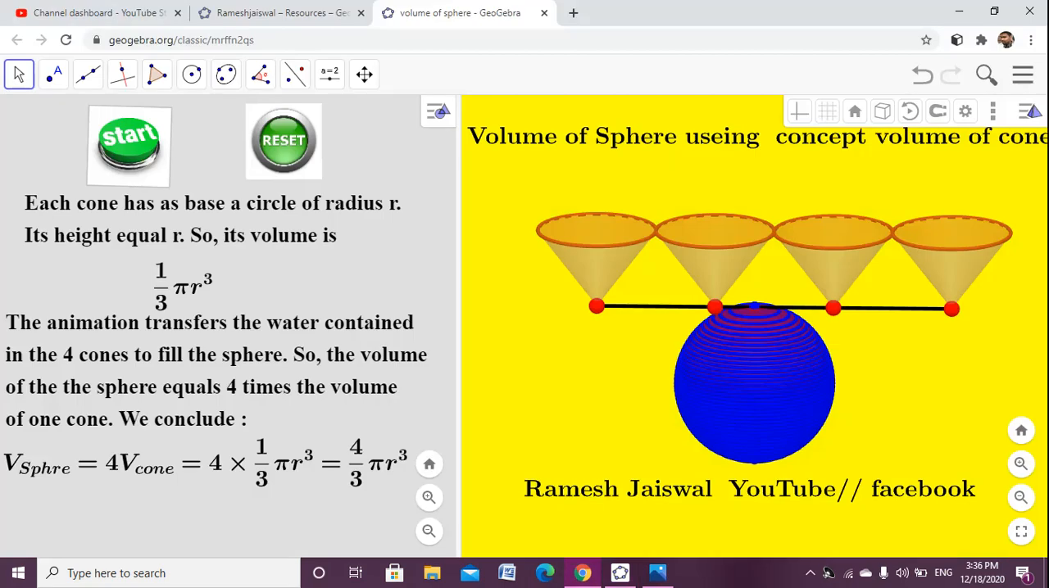
{"action": "right_click", "coordinate": [124, 216]}
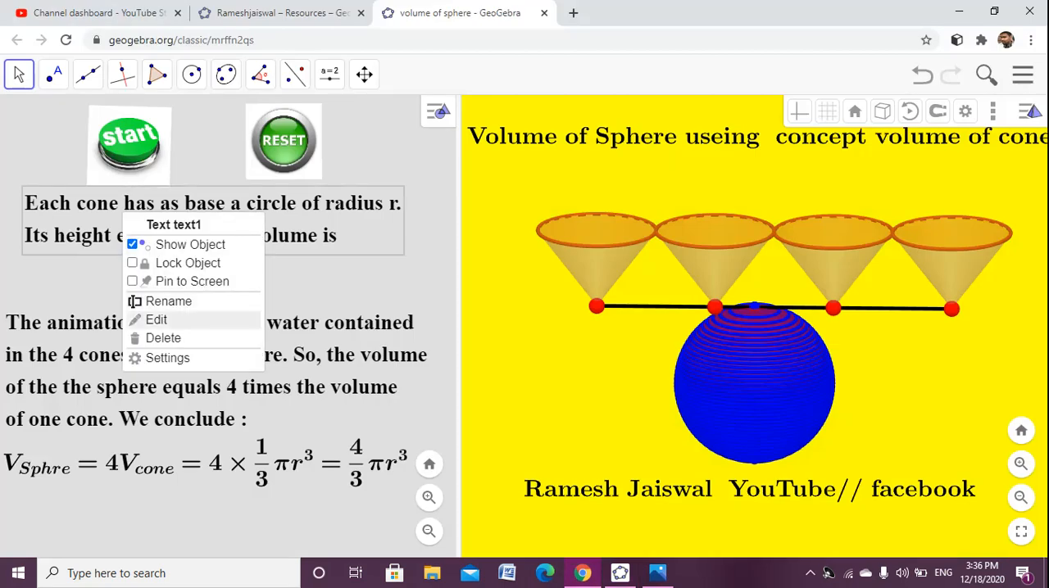
{"action": "left_click", "coordinate": [155, 319]}
{"action": "left_click", "coordinate": [455, 300]}
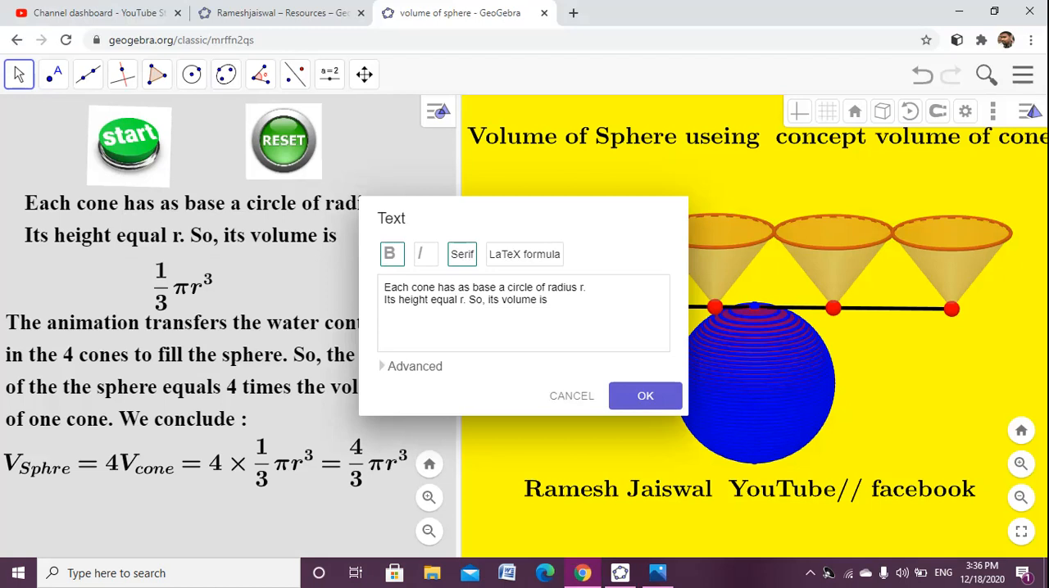
{"action": "key", "text": "ctrl+a"}
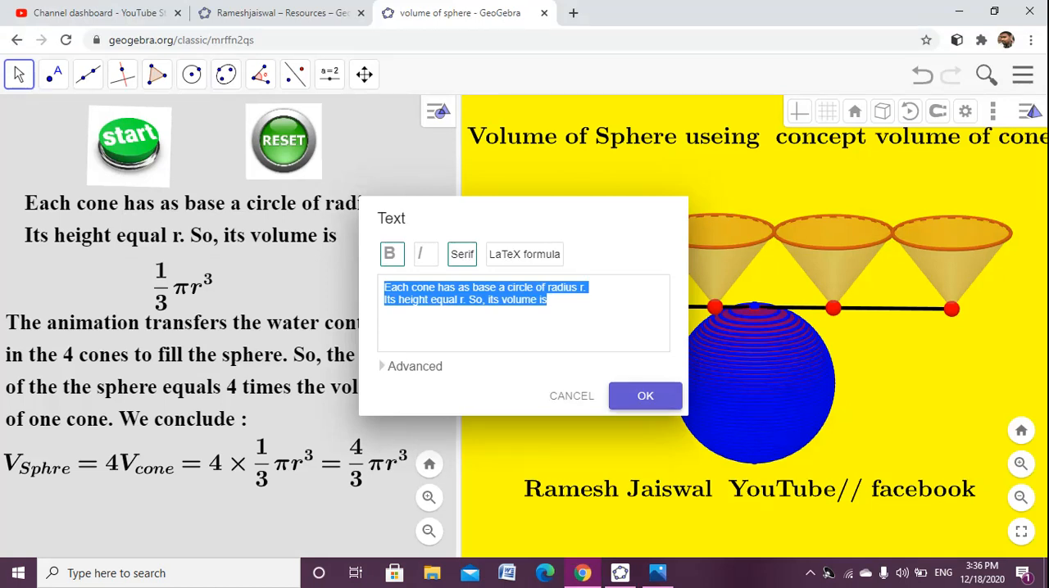
{"action": "left_click", "coordinate": [645, 397]}
- Switch back to GeoGebra Classic 5 and start a new Graphics view text with \text{ wrapping the copied cone description
{"action": "left_click", "coordinate": [620, 572]}
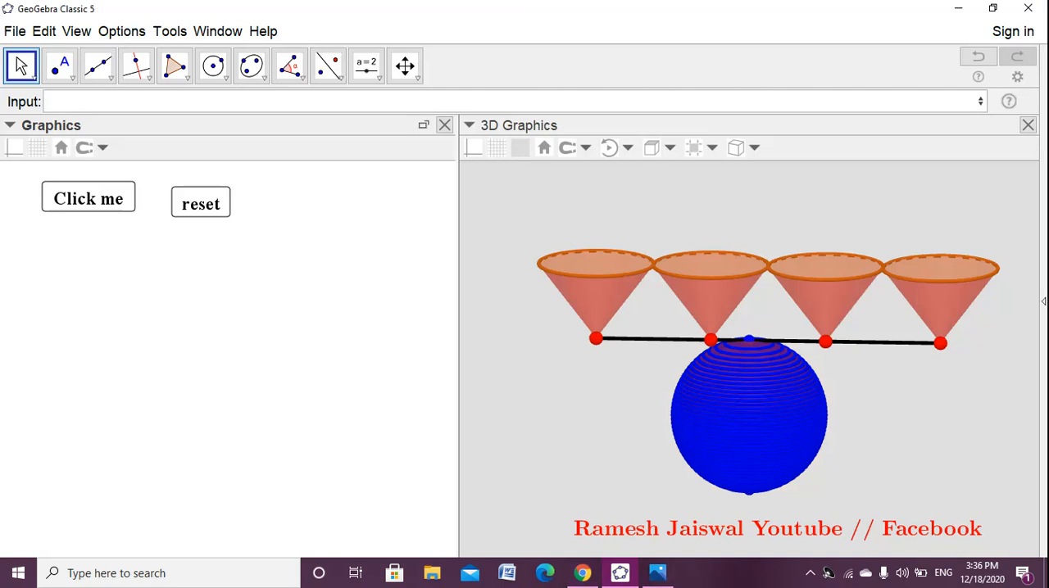
{"action": "left_click", "coordinate": [378, 78]}
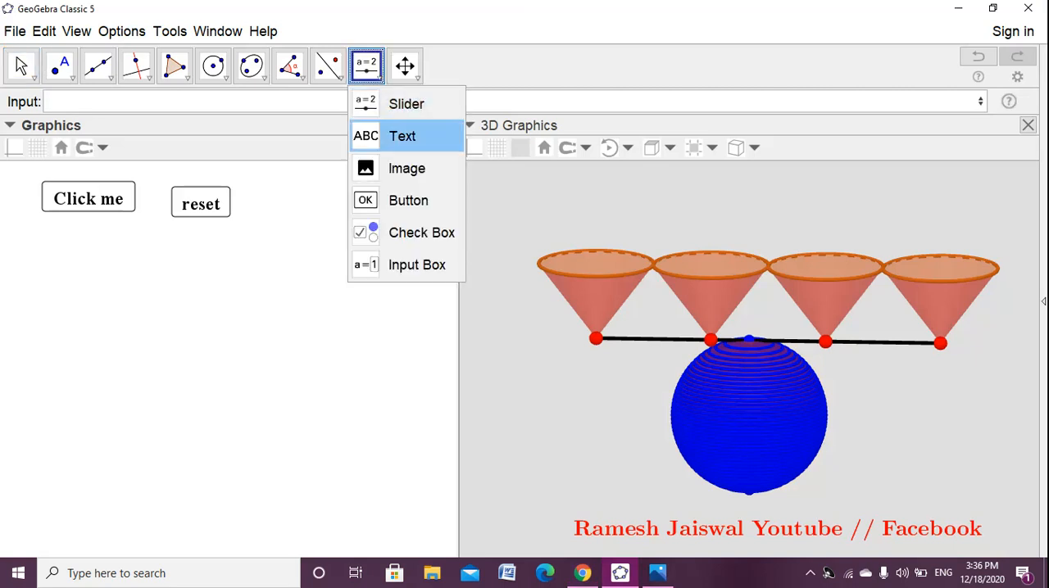
{"action": "left_click", "coordinate": [405, 136]}
{"action": "left_click", "coordinate": [389, 215]}
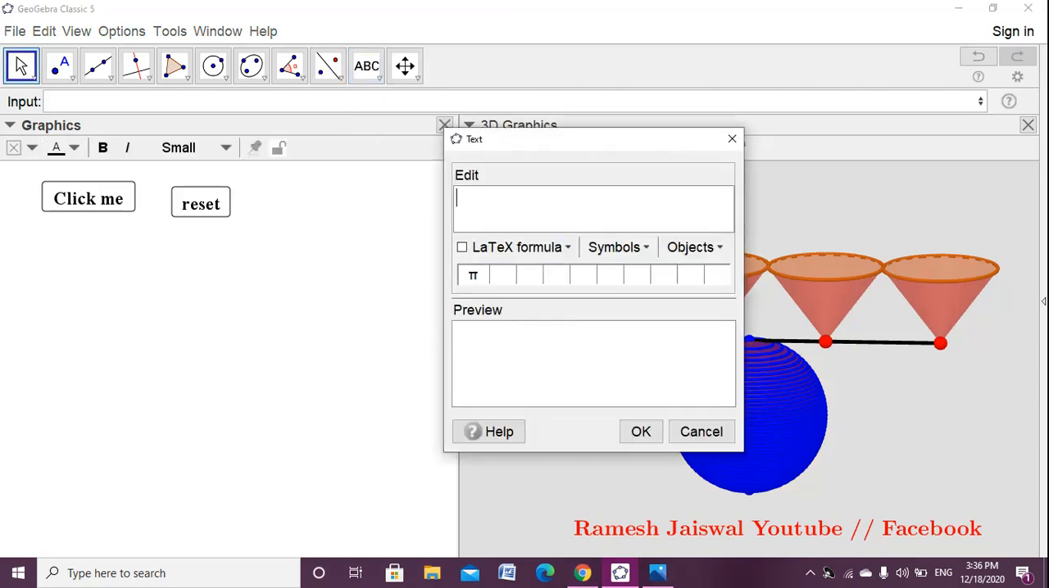
{"action": "type", "text": "\\text{"}
{"action": "key", "text": "ctrl+v"}
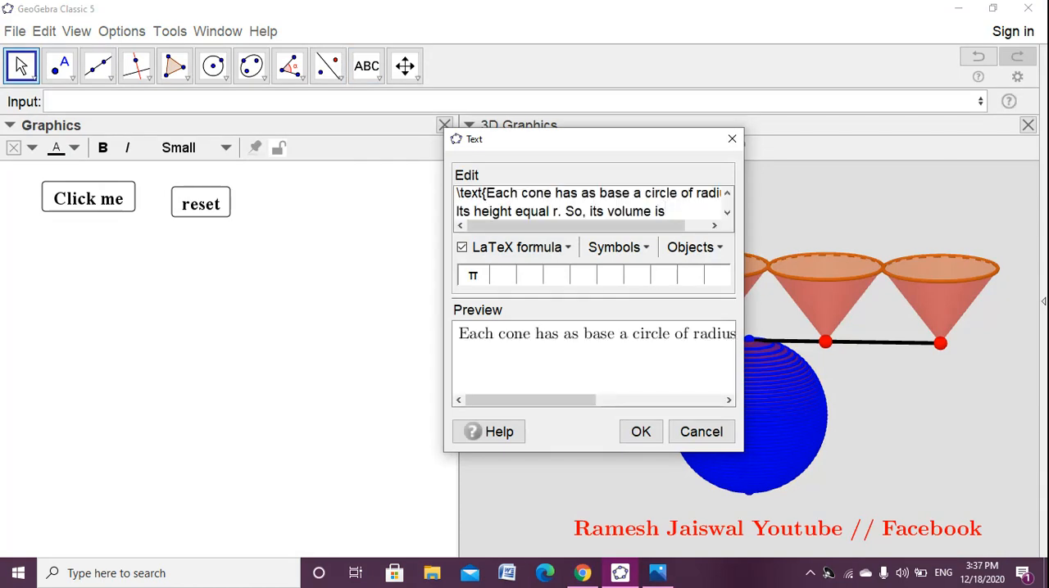
- Add a LaTeX line break \\ after "radius r." and insert the text into the Graphics view
{"action": "left_click_drag", "start_coordinate": [575, 225], "coordinate": [598, 225]}
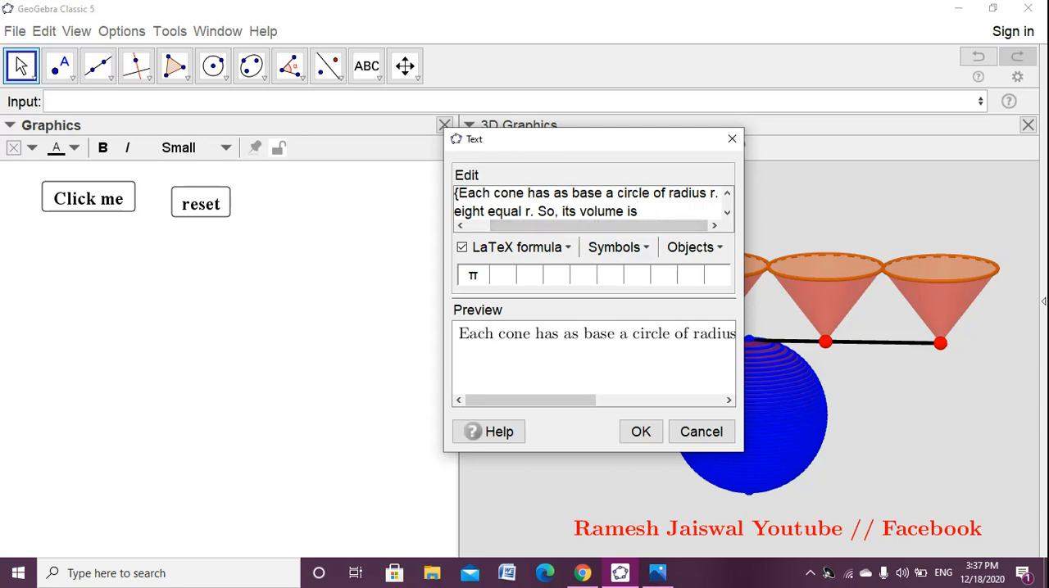
{"action": "left_click", "coordinate": [717, 195]}
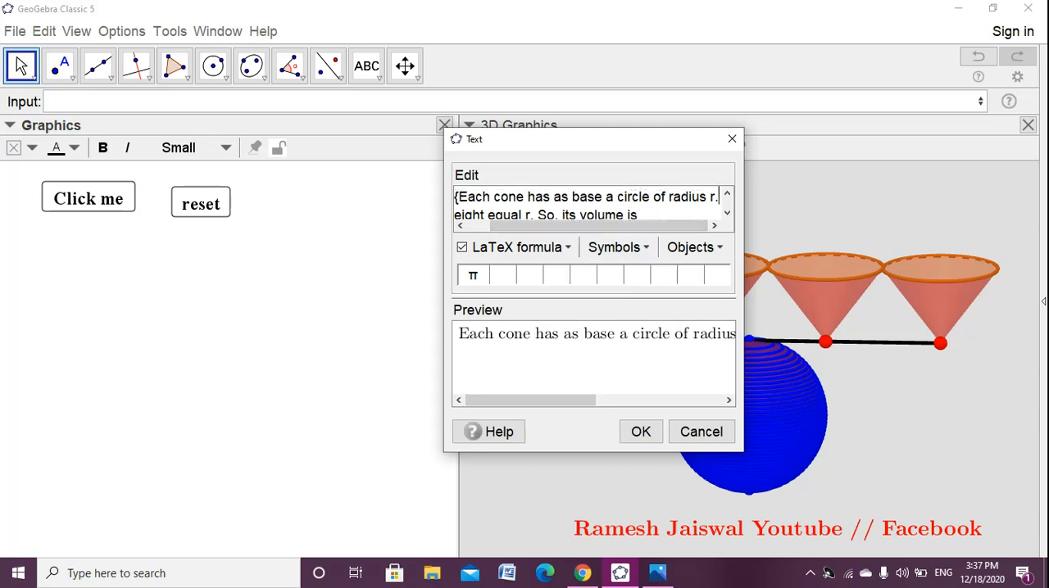
{"action": "type", "text": "\\\\"}
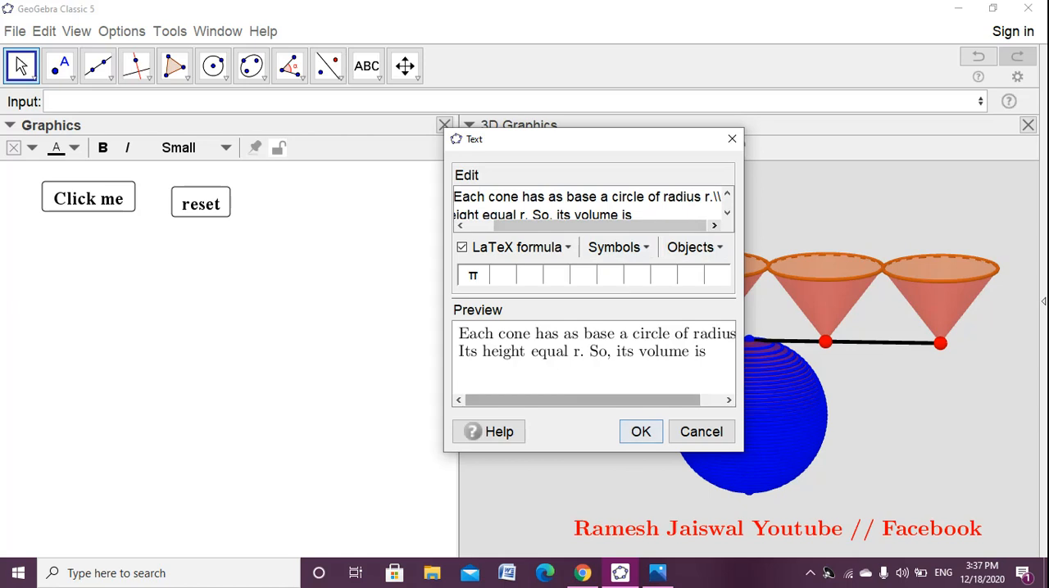
{"action": "left_click", "coordinate": [641, 432]}
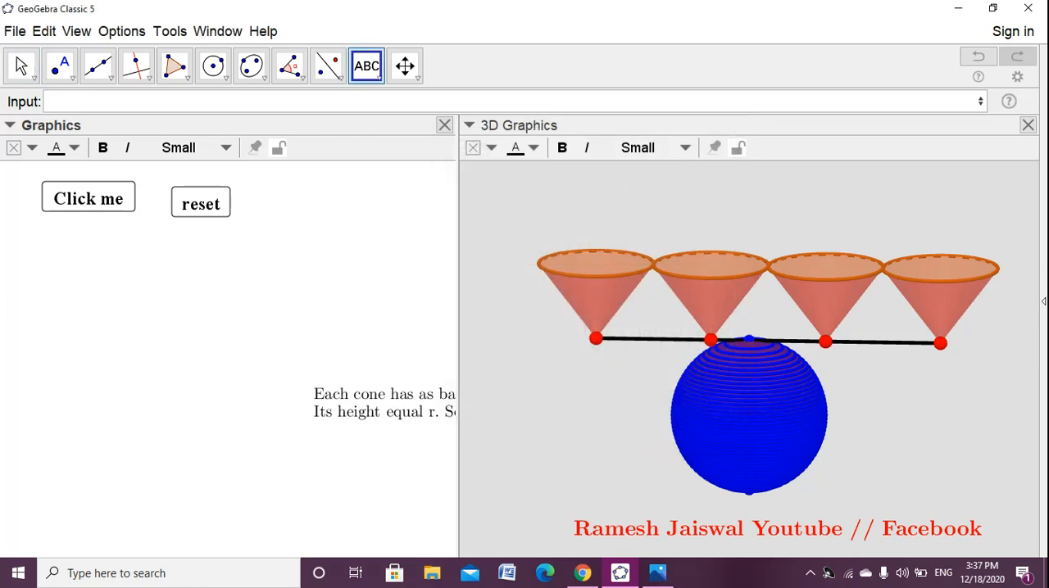
- Move the cone description text below the Click me and reset buttons
{"action": "left_click_drag", "start_coordinate": [385, 403], "coordinate": [112, 265]}
{"action": "left_click", "coordinate": [103, 148]}
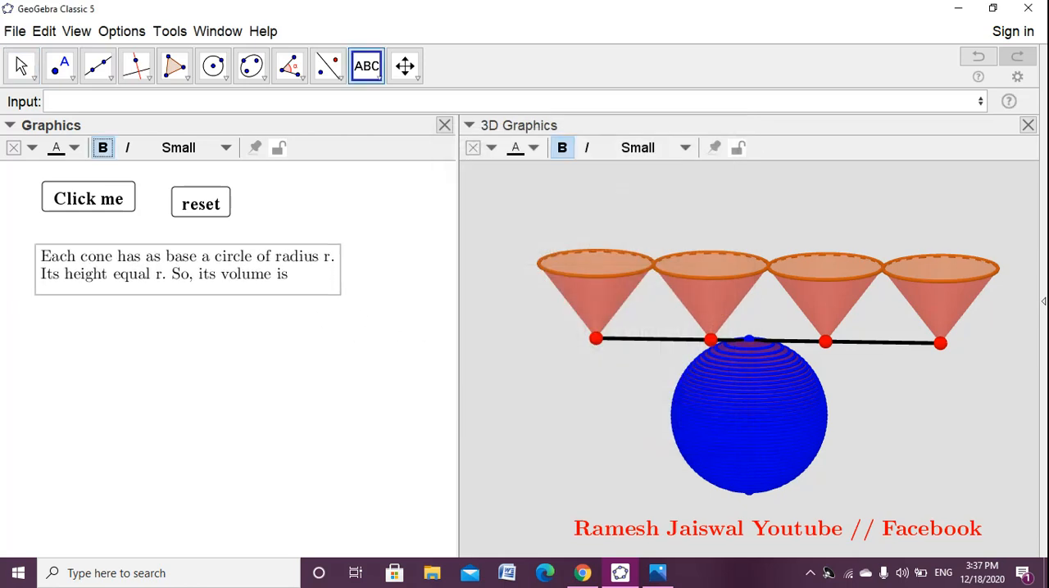
{"action": "left_click", "coordinate": [311, 393]}
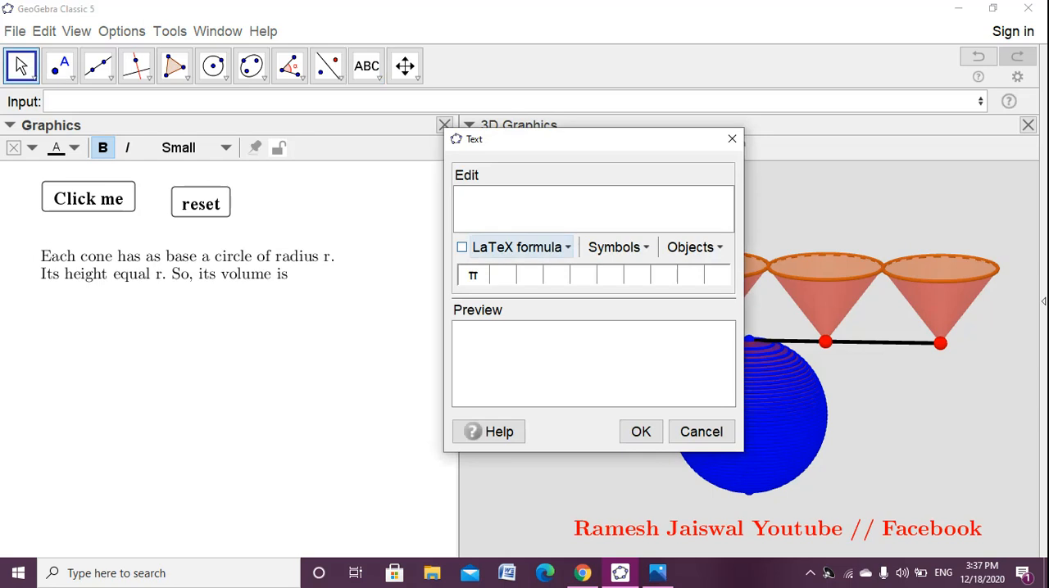
{"action": "left_click", "coordinate": [731, 139]}
- Make the cone description text bold, try the Medium size, and set it to Small
{"action": "left_click", "coordinate": [214, 267]}
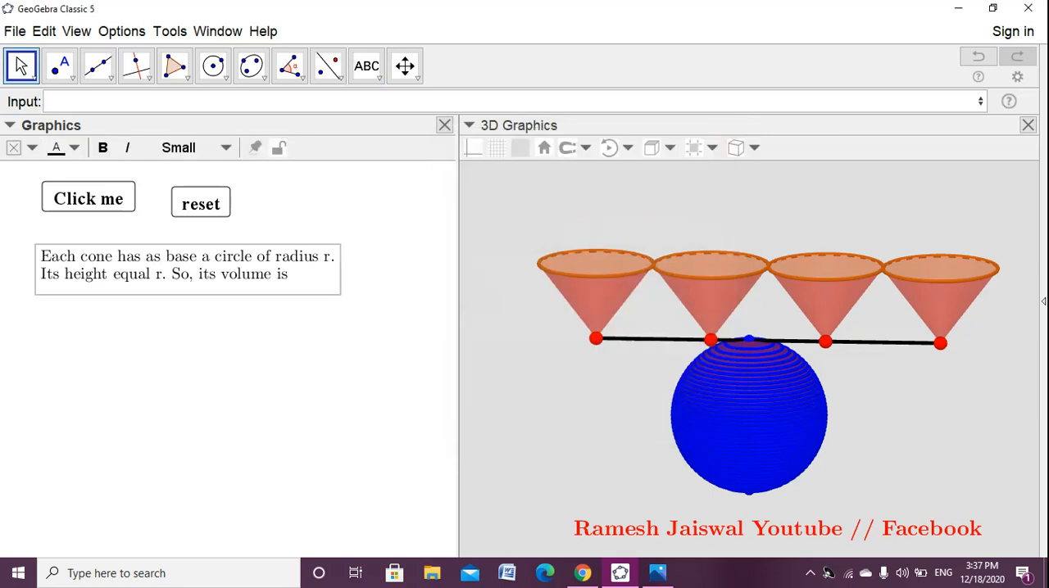
{"action": "left_click", "coordinate": [189, 147]}
{"action": "left_click", "coordinate": [176, 239]}
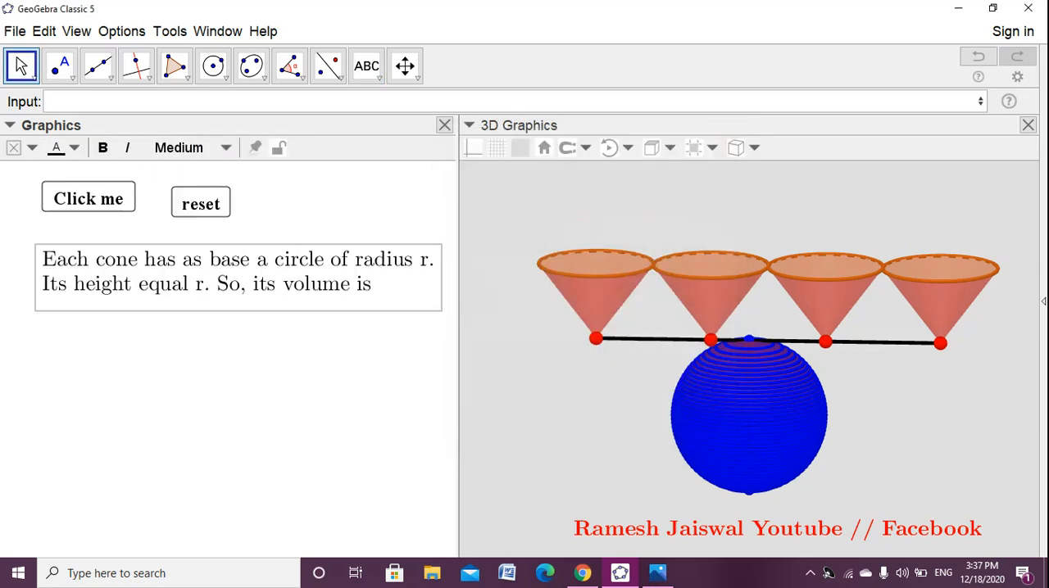
{"action": "left_click", "coordinate": [102, 147]}
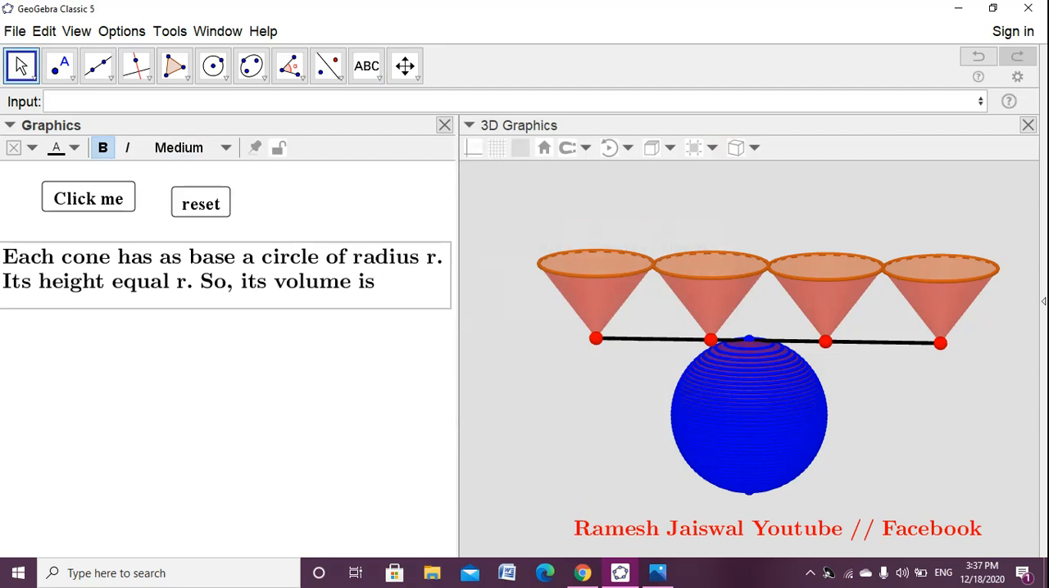
{"action": "left_click", "coordinate": [189, 148]}
{"action": "left_click", "coordinate": [175, 216]}
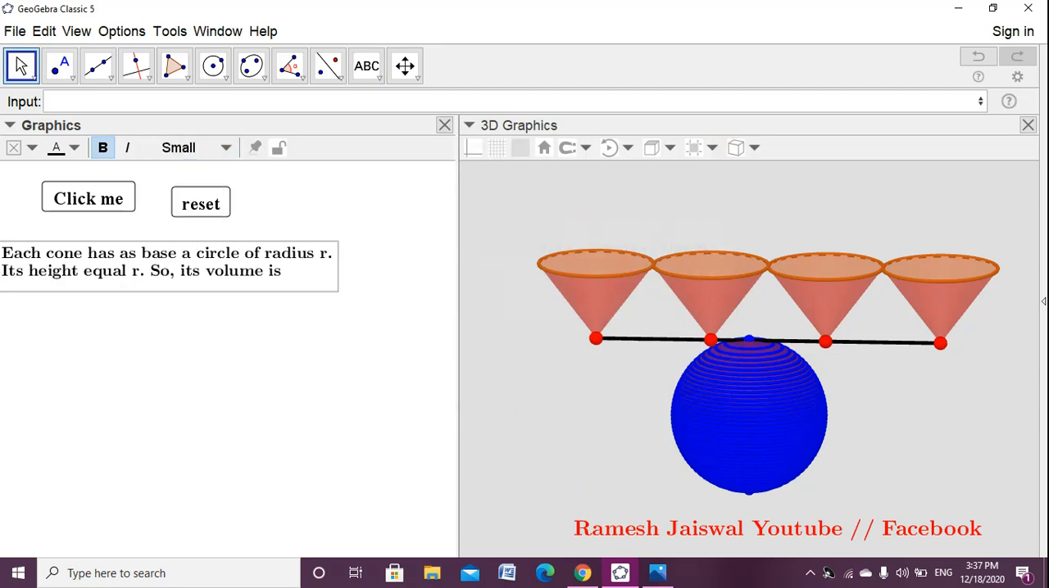
- Shift the cone description text slightly to the right beneath the Click me and reset buttons
{"action": "left_click_drag", "start_coordinate": [175, 262], "coordinate": [203, 261]}
{"action": "left_click", "coordinate": [214, 352]}
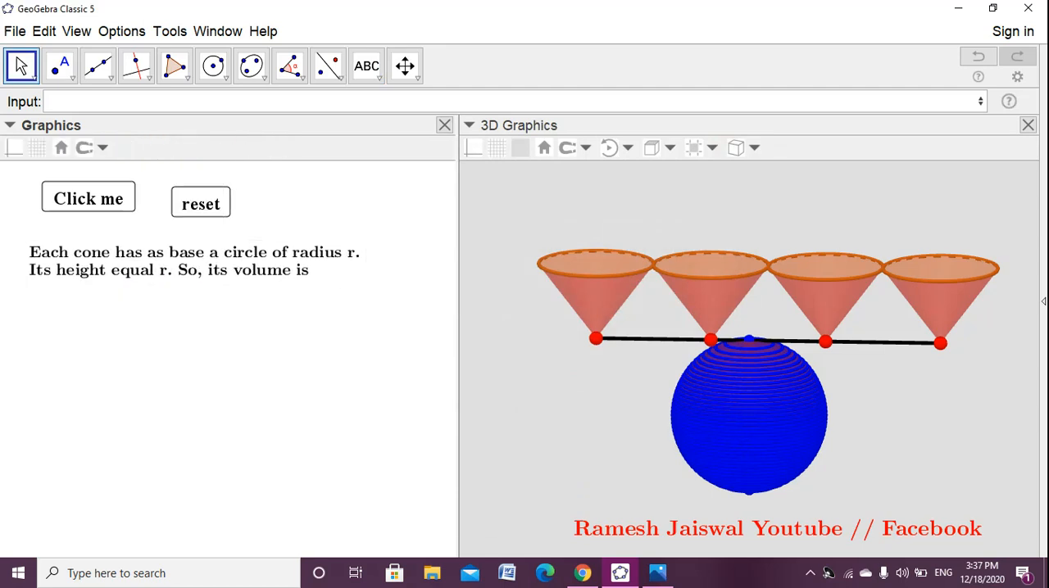
- Switch to the reference applet in Chrome and copy the source of its cone volume formula, \frac{1}{3}πr^3
{"action": "left_click", "coordinate": [583, 573]}
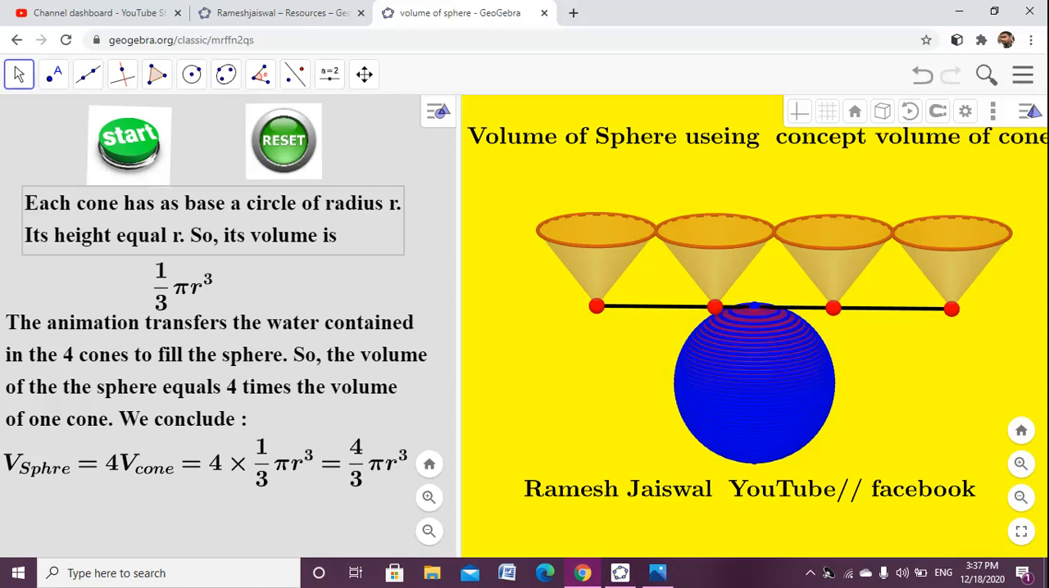
{"action": "right_click", "coordinate": [174, 293]}
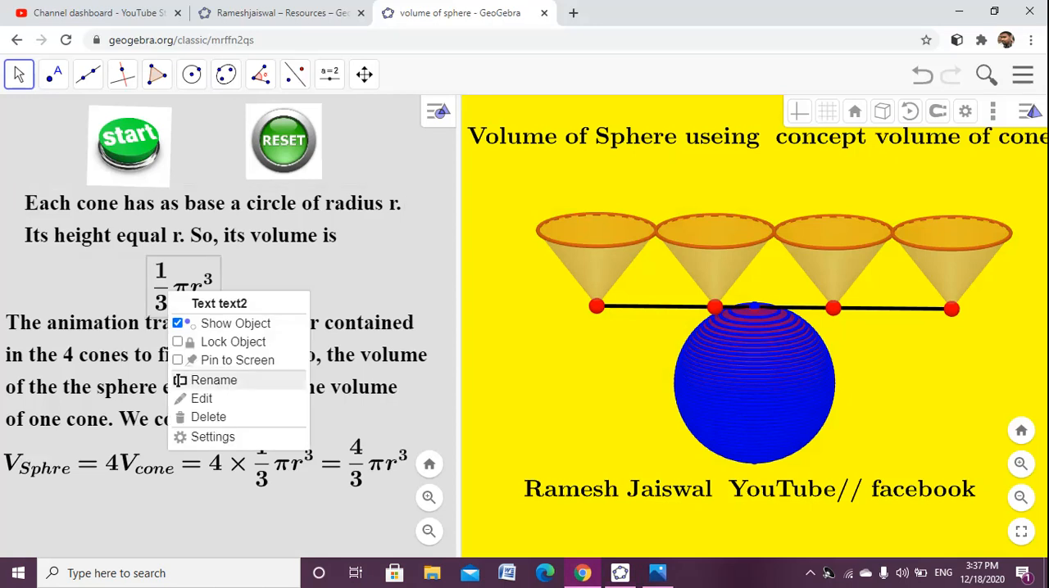
{"action": "left_click", "coordinate": [202, 398]}
{"action": "left_click_drag", "start_coordinate": [454, 287], "coordinate": [384, 288]}
{"action": "key", "text": "ctrl+c"}
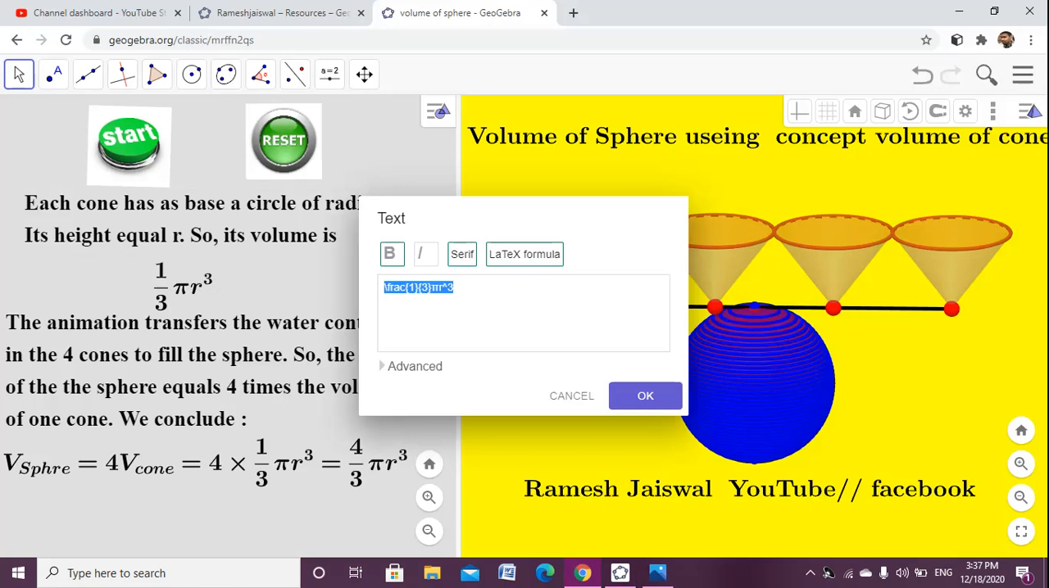
{"action": "left_click", "coordinate": [644, 395]}
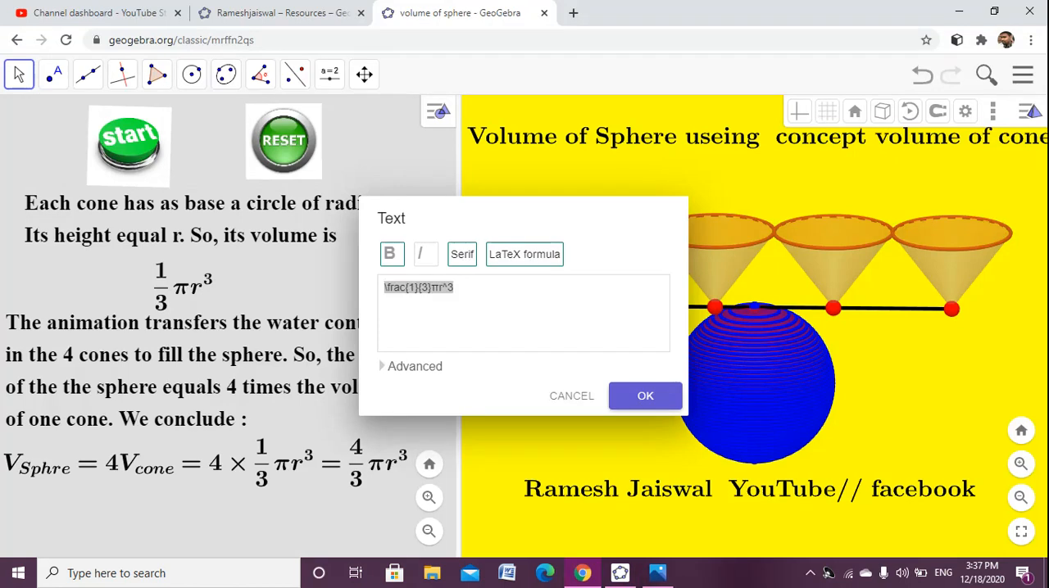
- Back in GeoGebra Classic 5, insert the LaTeX text \text{\frac{1}{3}πr^3 in the Graphics view and place it below the cone description
{"action": "left_click", "coordinate": [619, 572]}
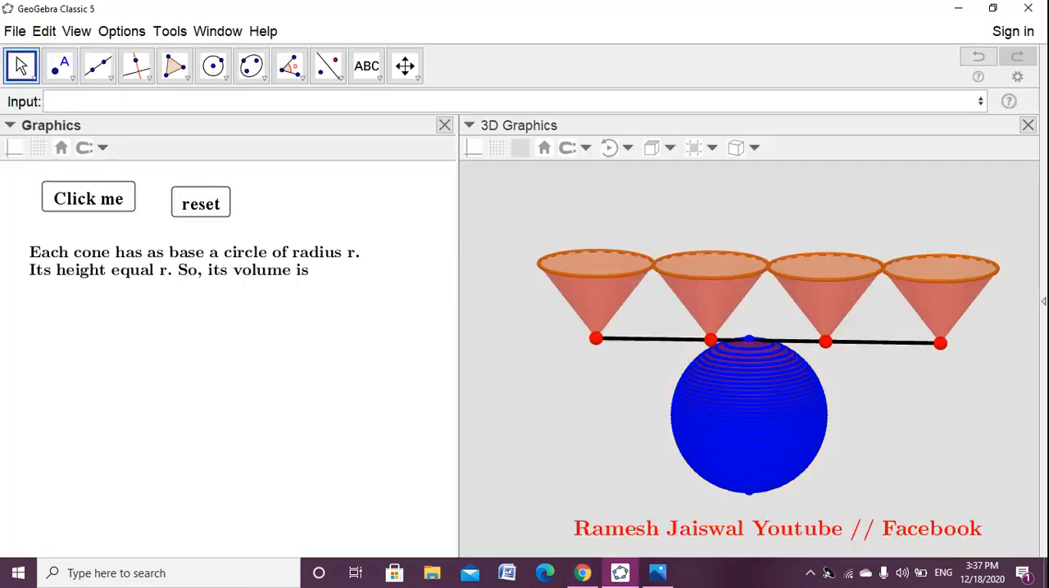
{"action": "left_click", "coordinate": [366, 66]}
{"action": "left_click", "coordinate": [325, 274]}
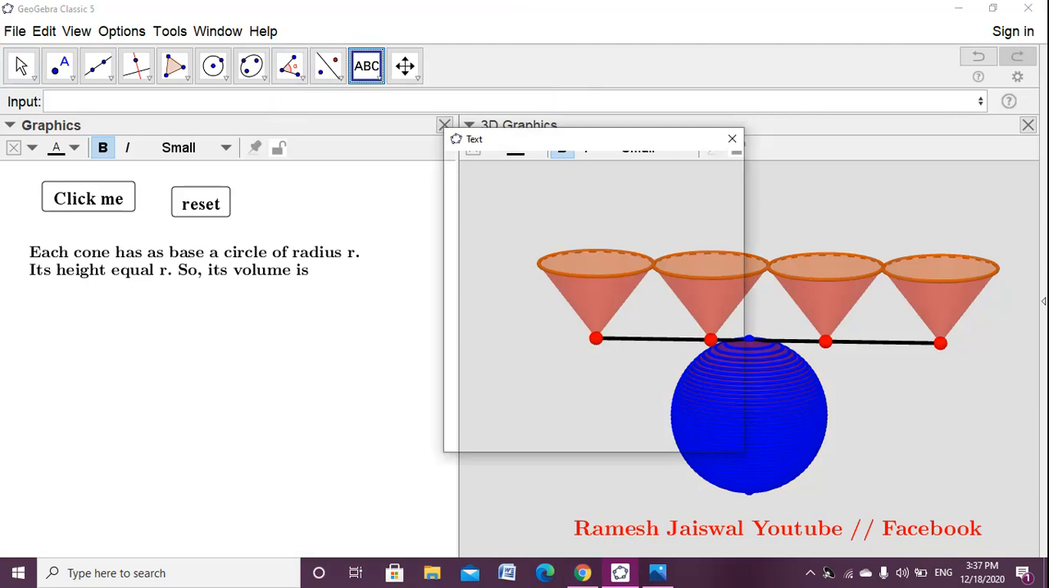
{"action": "type", "text": "\\"}
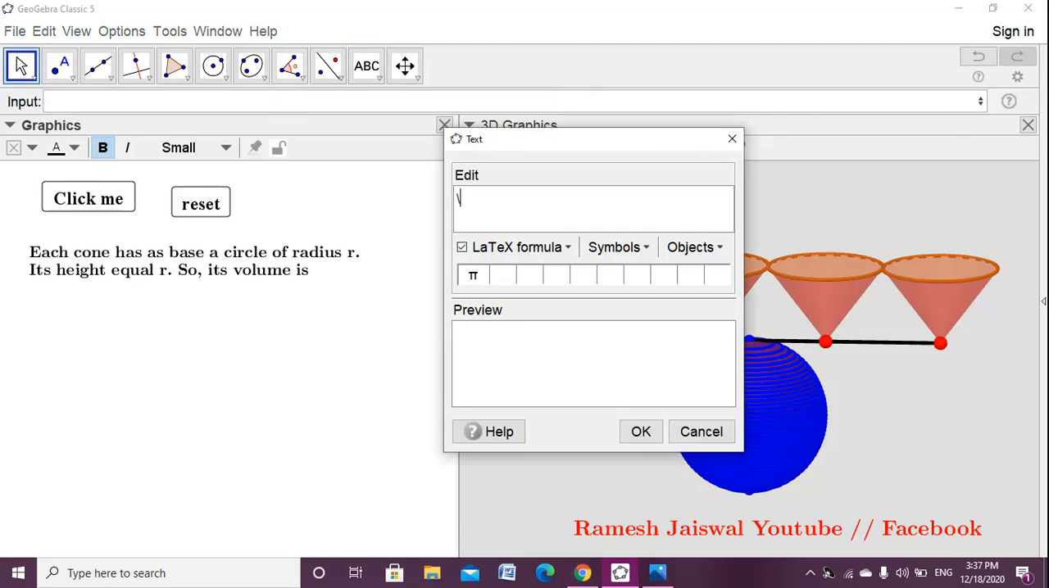
{"action": "type", "text": "text{"}
{"action": "key", "text": "ctrl+v"}
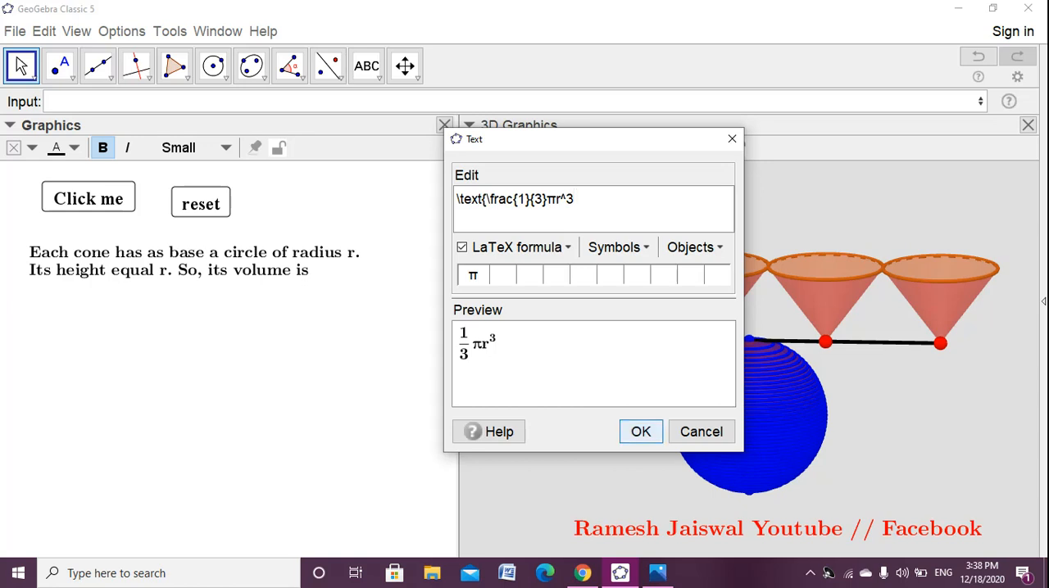
{"action": "left_click", "coordinate": [640, 432]}
{"action": "left_click_drag", "start_coordinate": [160, 330], "coordinate": [142, 318]}
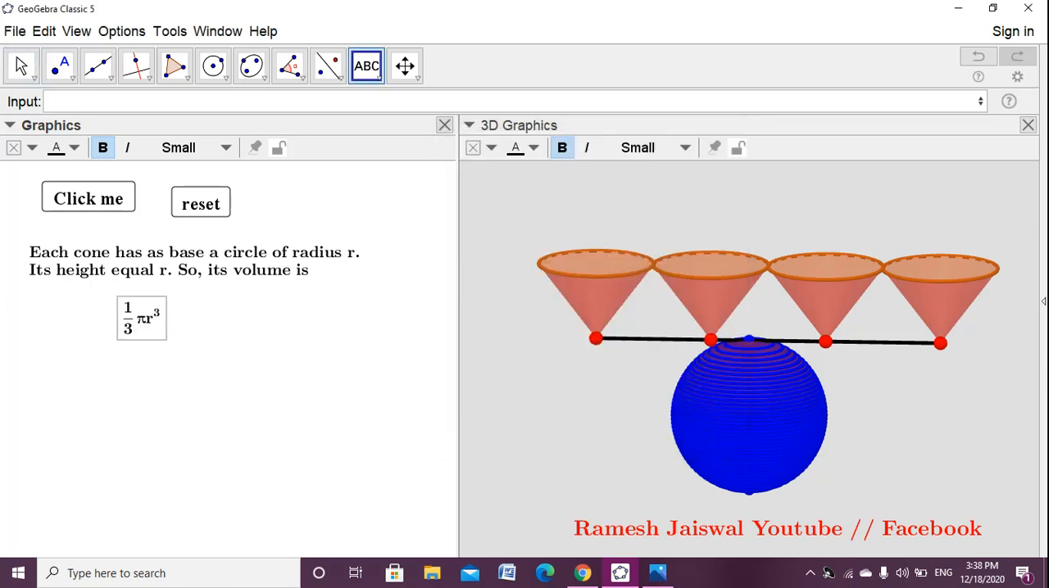
{"action": "left_click", "coordinate": [141, 318]}
- Switch to the reference applet in Chrome and copy the whole paragraph beginning "The animation transfers the water contained"
{"action": "left_click", "coordinate": [583, 572]}
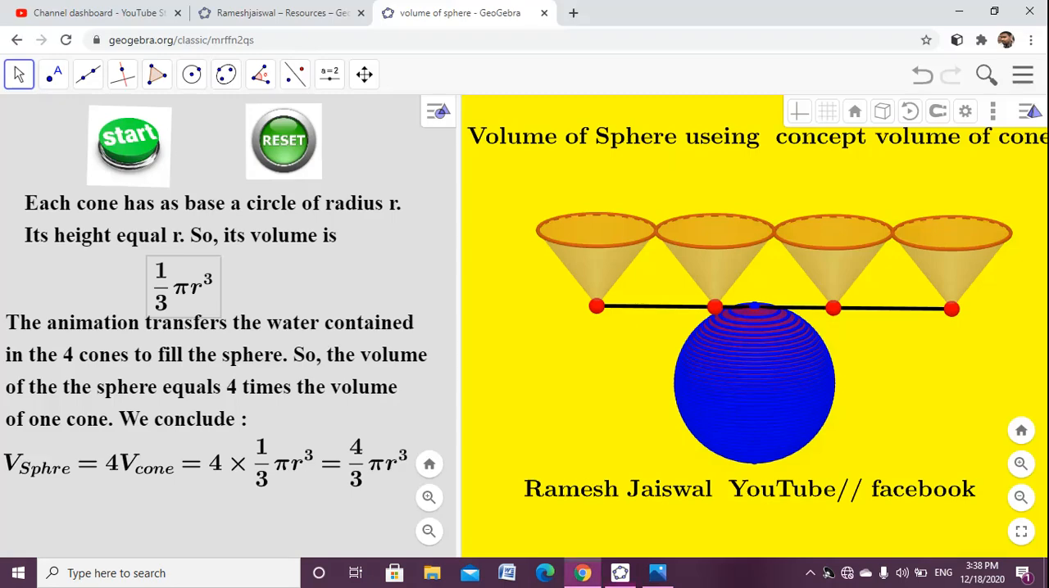
{"action": "right_click", "coordinate": [206, 357]}
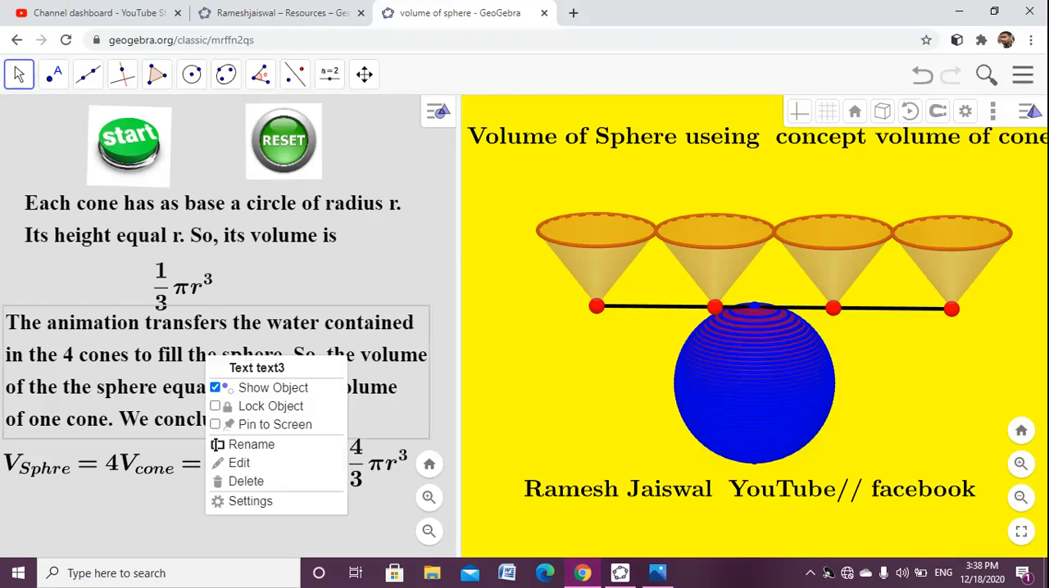
{"action": "left_click", "coordinate": [239, 461]}
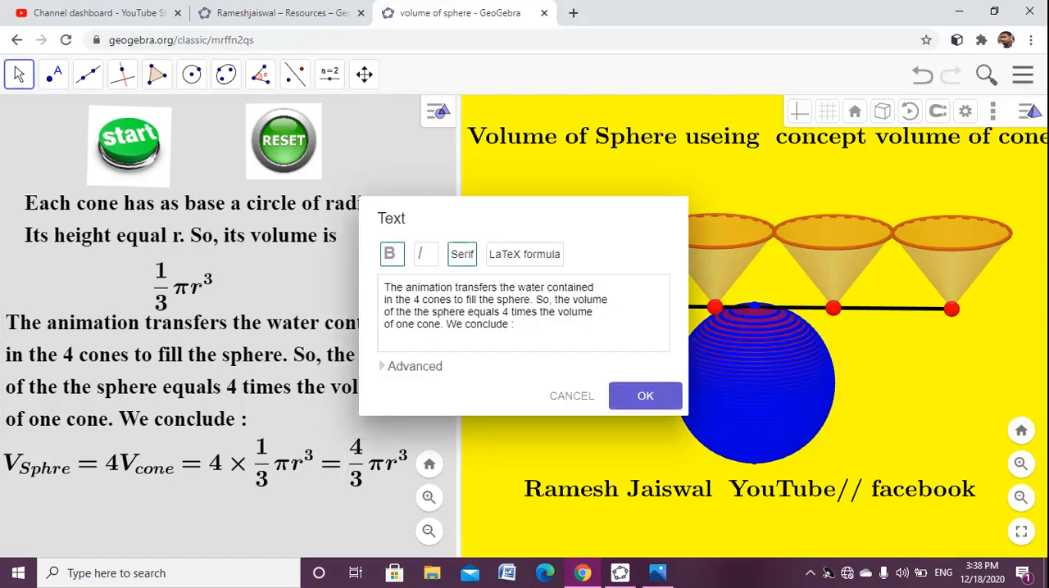
{"action": "left_click_drag", "start_coordinate": [385, 300], "coordinate": [514, 324]}
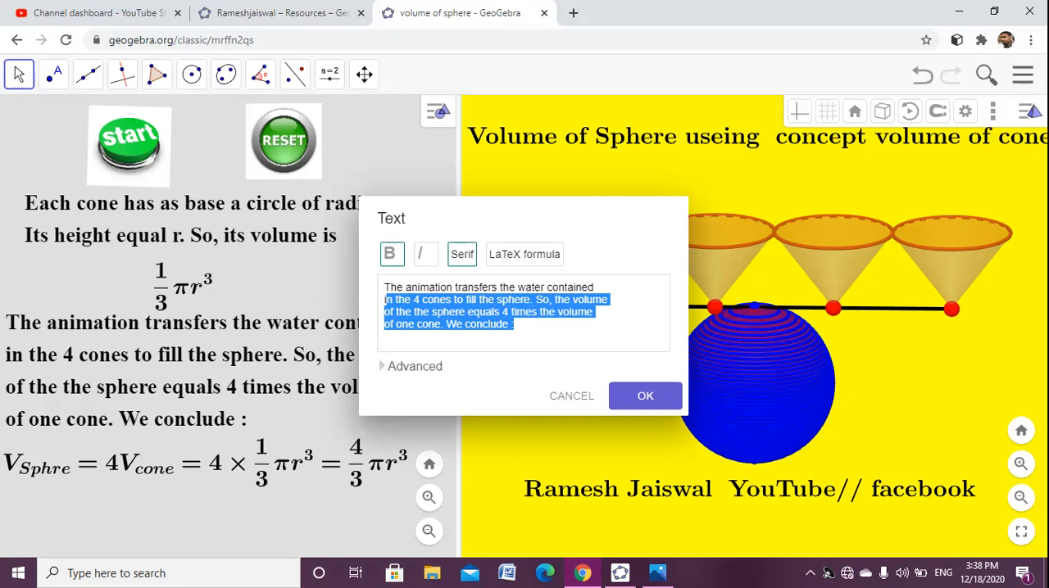
{"action": "key", "text": "ctrl+a"}
{"action": "key", "text": "ctrl+c"}
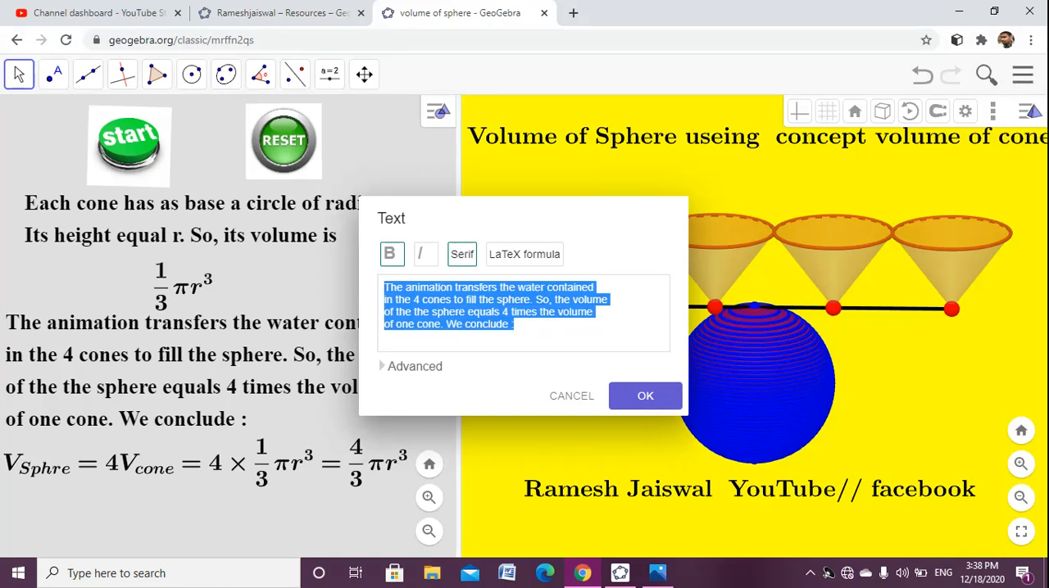
- Return to GeoGebra Classic 5, insert the copied animation paragraph as plain Graphics view text, and place it below the 1/3 πr³ formula
{"action": "left_click", "coordinate": [582, 572]}
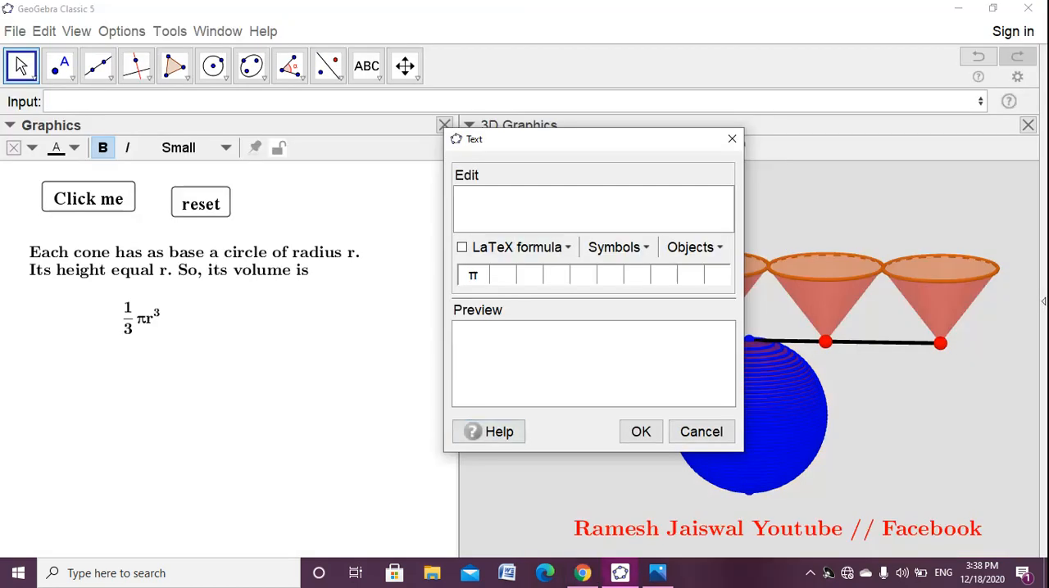
{"action": "key", "text": "ctrl+v"}
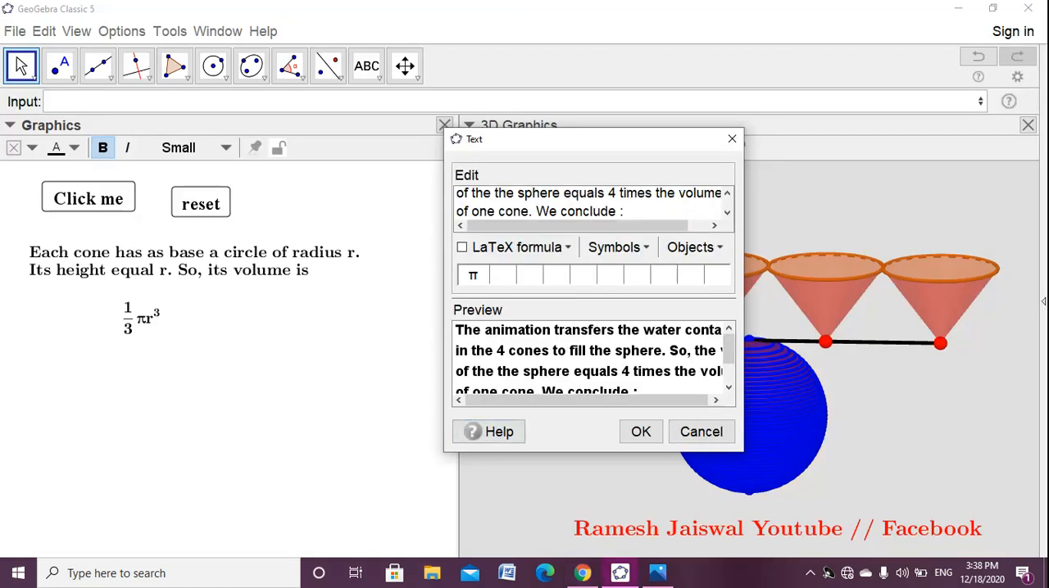
{"action": "left_click", "coordinate": [641, 432]}
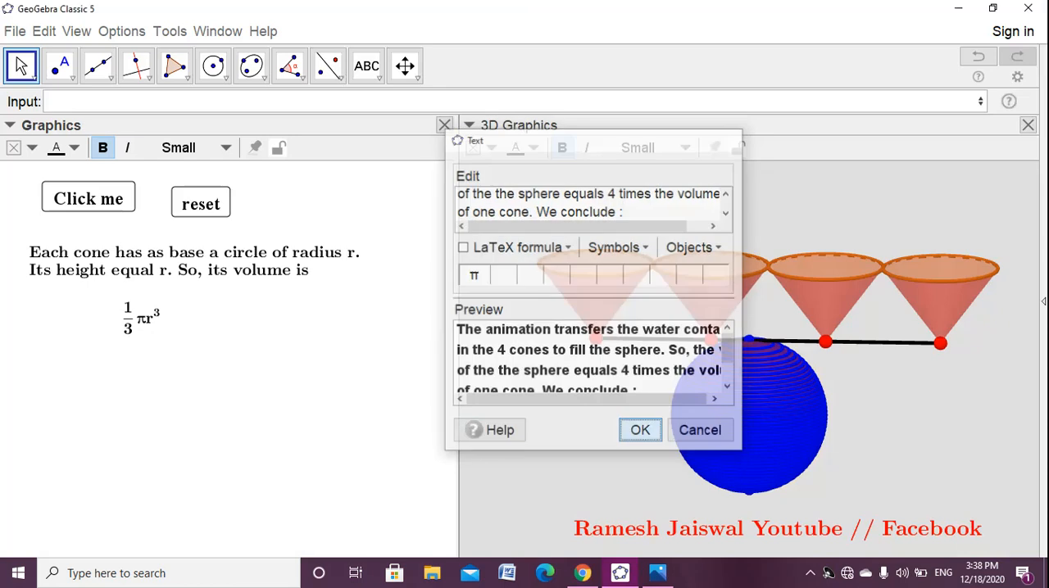
{"action": "left_click_drag", "start_coordinate": [369, 442], "coordinate": [124, 378]}
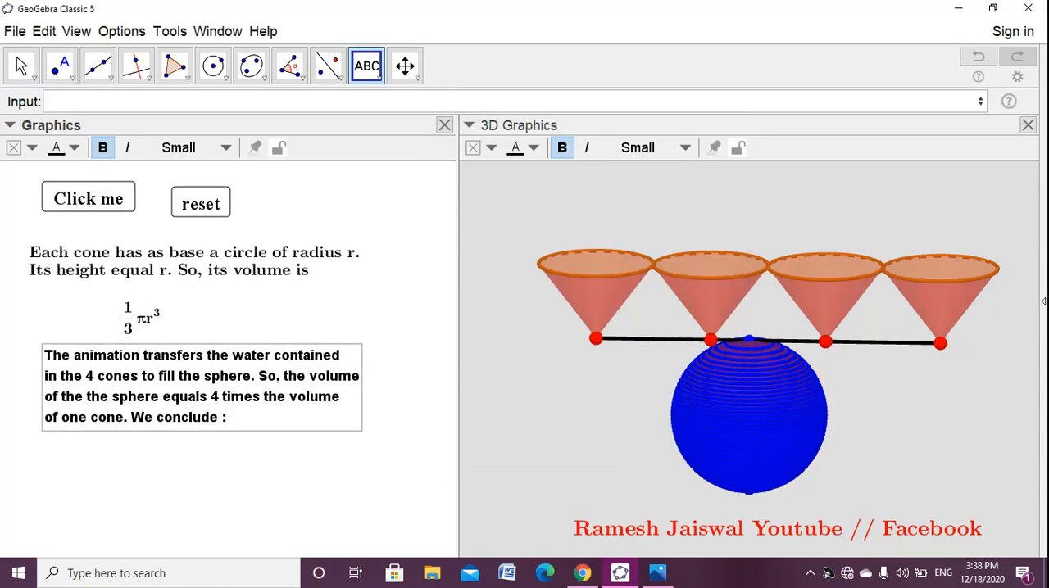